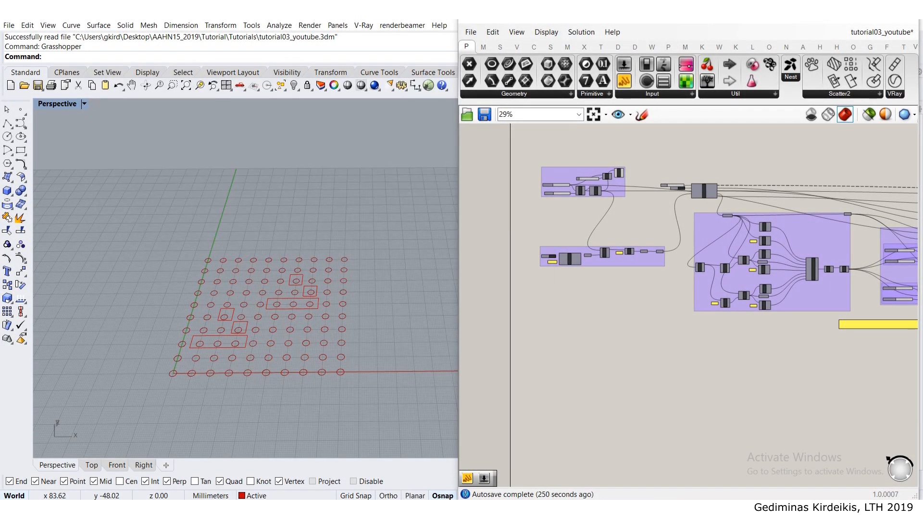
- Turn on the preview of the Cloud component that displays the recorded voxel points
scroll(549, 223, "down", 4)
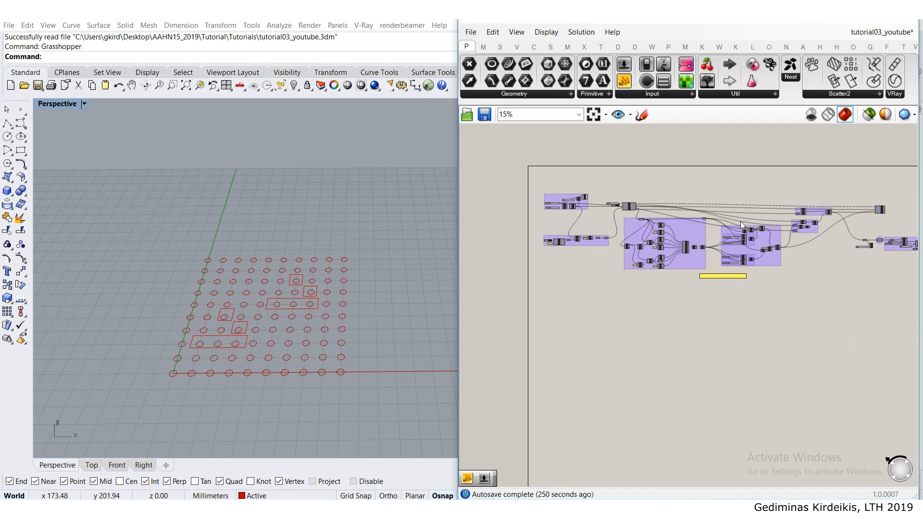
scroll(593, 218, "up", 6)
scroll(580, 218, "up", 8)
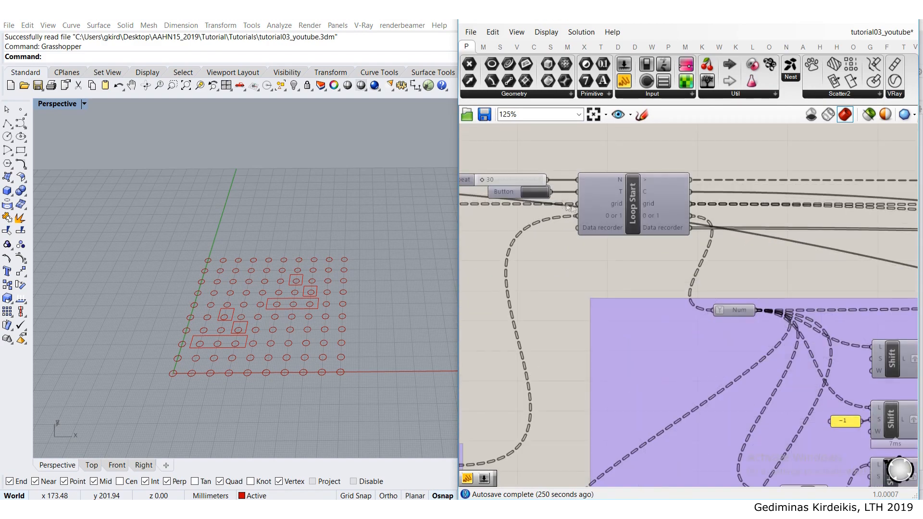
scroll(607, 265, "down", 12)
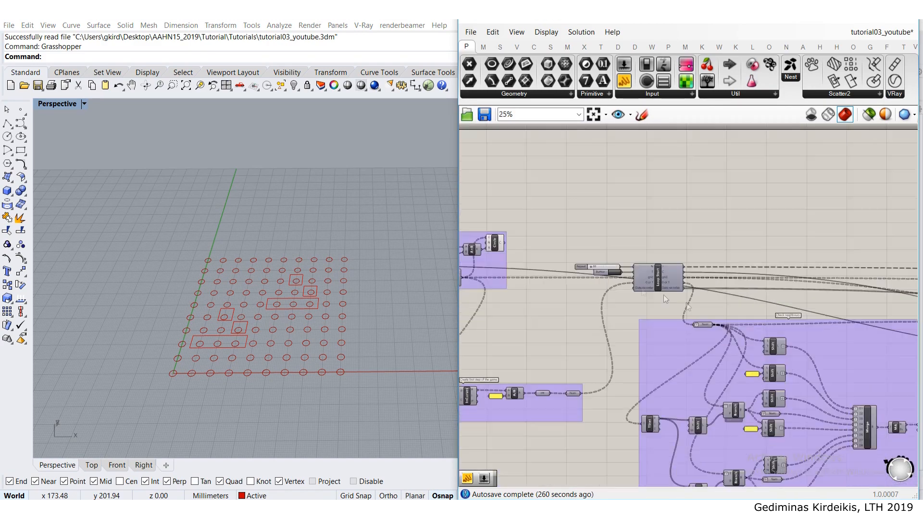
right_click_drag(907, 348, 766, 290)
scroll(751, 276, "up", 8)
right_click_drag(871, 283, 664, 298)
left_click(714, 292)
middle_click(726, 290)
left_click(748, 270)
left_click(796, 302)
- Run the loop from Loop Start to grow the voxel tower, and examine the tower from several angles
scroll(695, 291, "down", 5)
scroll(583, 252, "down", 5)
right_click_drag(494, 235, 568, 242)
scroll(532, 240, "up", 5)
scroll(568, 238, "up", 3)
scroll(339, 272, "down", 6)
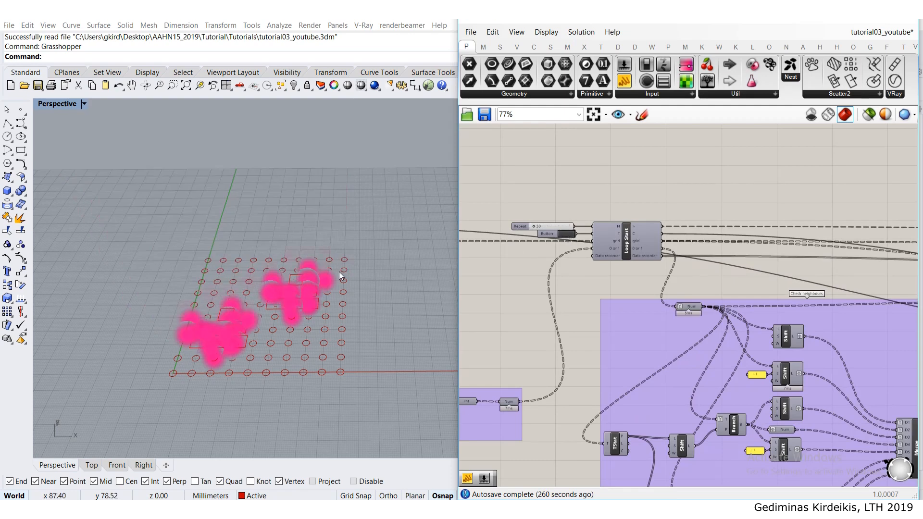
scroll(320, 241, "up", 5)
scroll(318, 241, "up", 3)
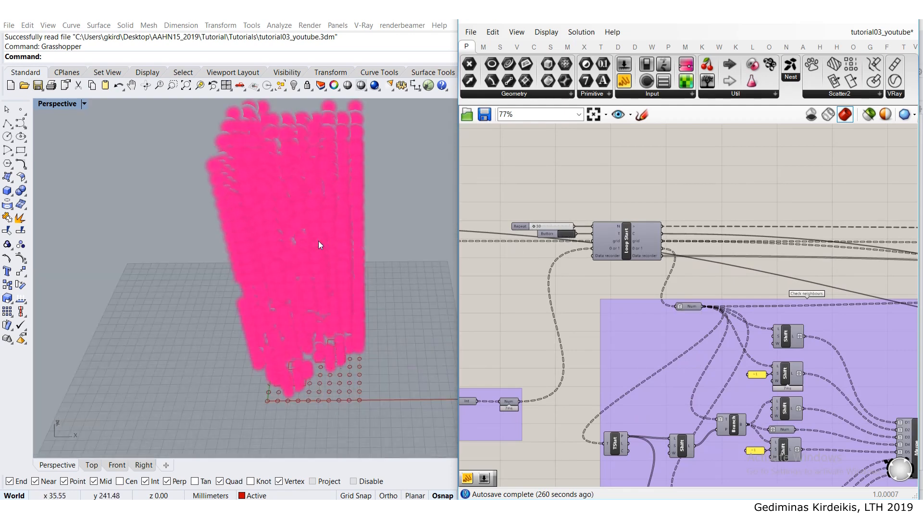
right_click_drag(319, 241, 312, 298, "shift")
scroll(312, 298, "down", 3)
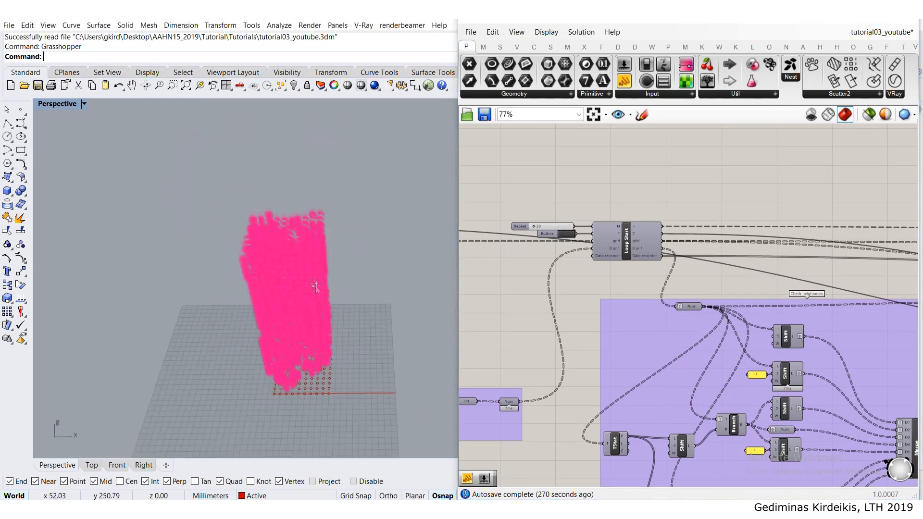
scroll(795, 287, "down", 5)
scroll(775, 280, "up", 7)
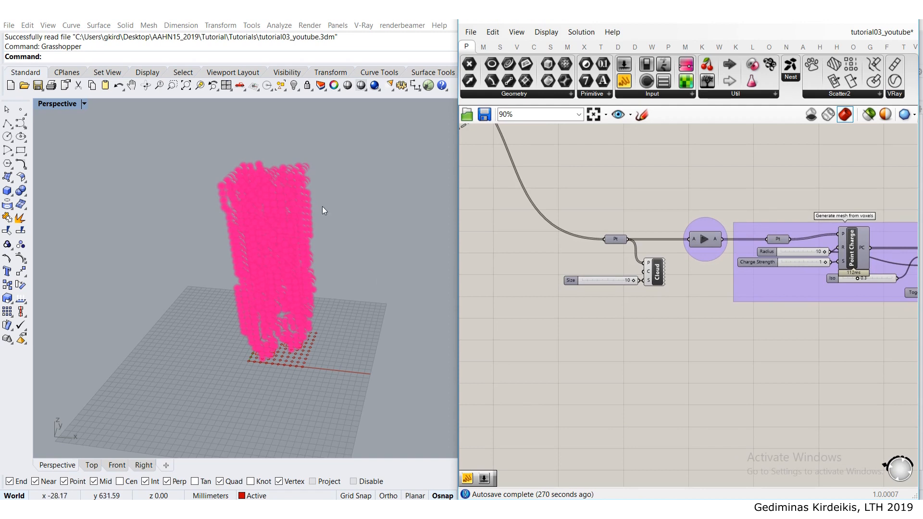
- Release the voxel points through the Data Dam into mesh generation and turn off the Cloud component's preview
left_click(702, 244)
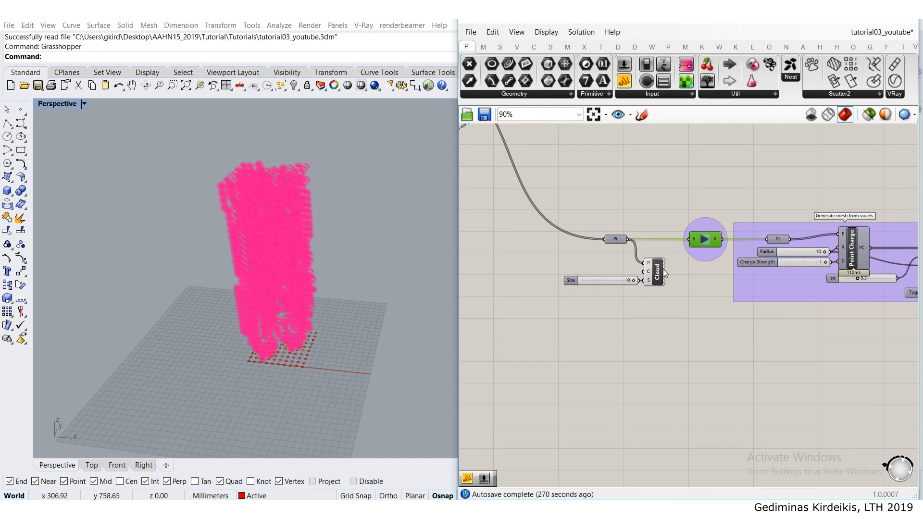
middle_click(654, 271)
left_click(689, 234)
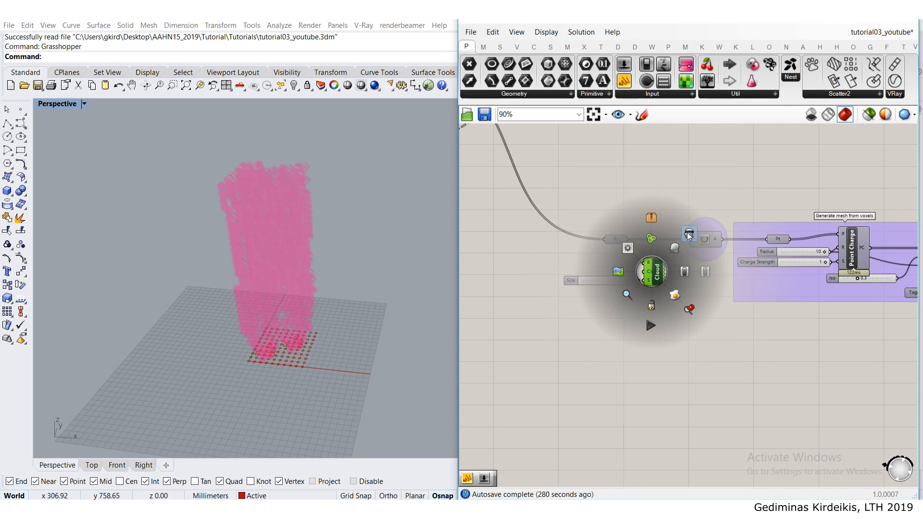
- Turn on the Preview component of the Smooth result group and inspect the smoothed mesh from several angles
scroll(719, 340, "down", 6)
scroll(753, 290, "up", 4)
scroll(750, 290, "up", 4)
middle_click(718, 264)
left_click(744, 243)
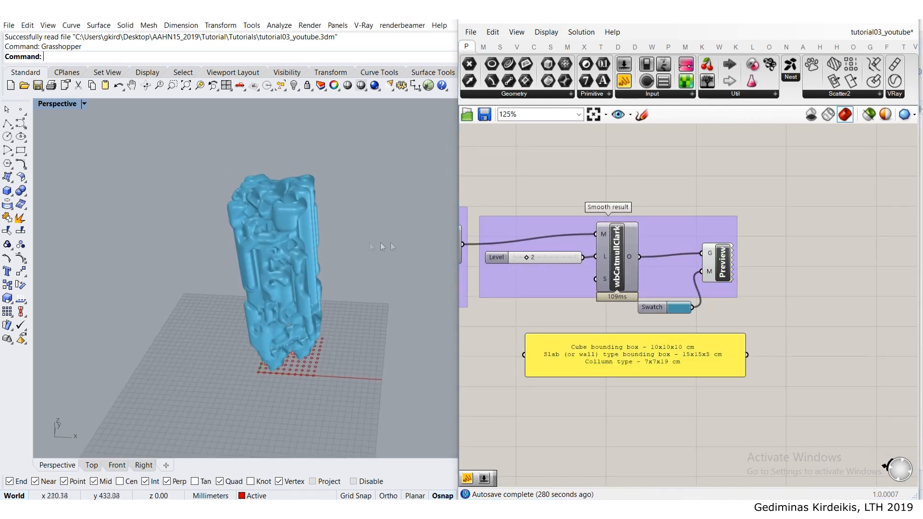
right_click_drag(321, 243, 337, 224)
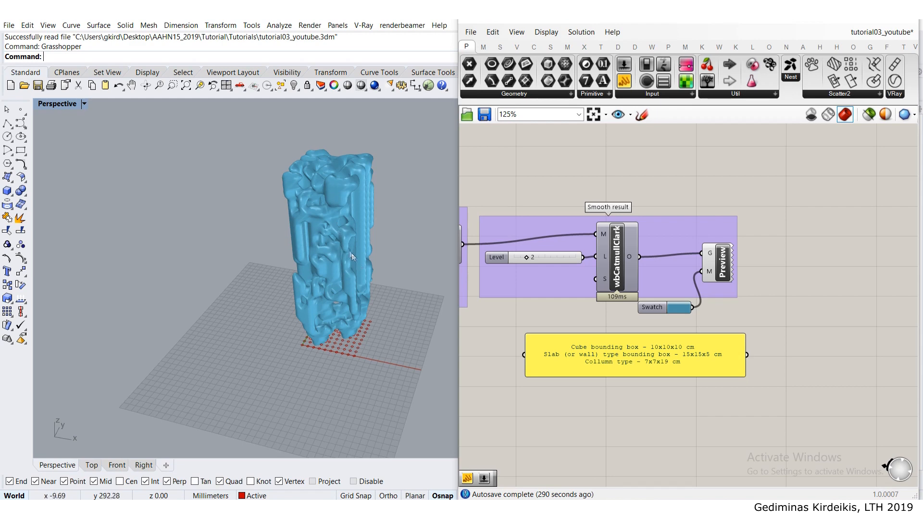
right_click_drag(342, 247, 293, 236)
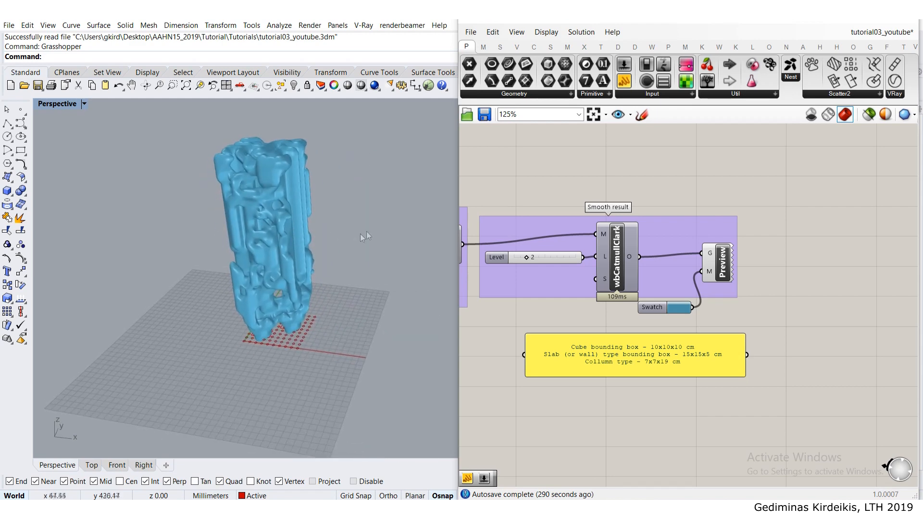
- Look over the definition from the mesh generation groups back to the Repeat slider and Button feeding Loop Start
scroll(716, 214, "down", 6)
scroll(704, 261, "up", 3)
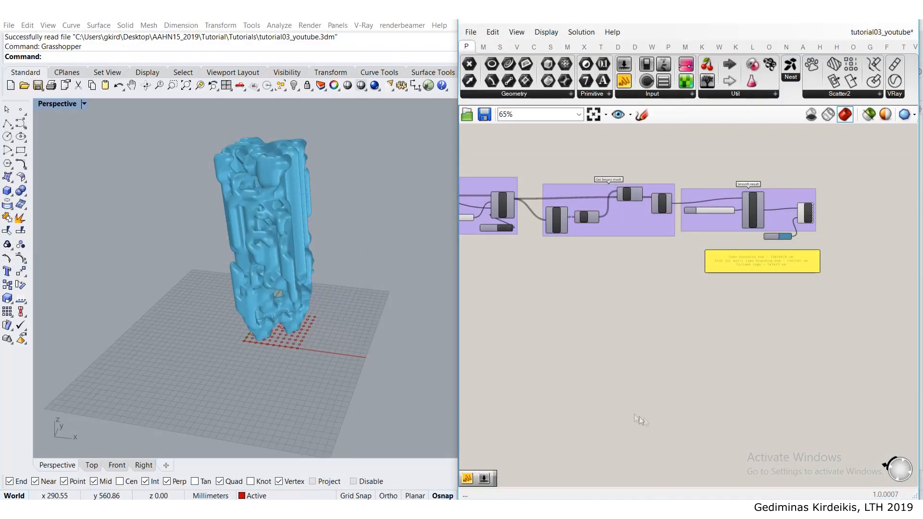
scroll(673, 330, "down", 5)
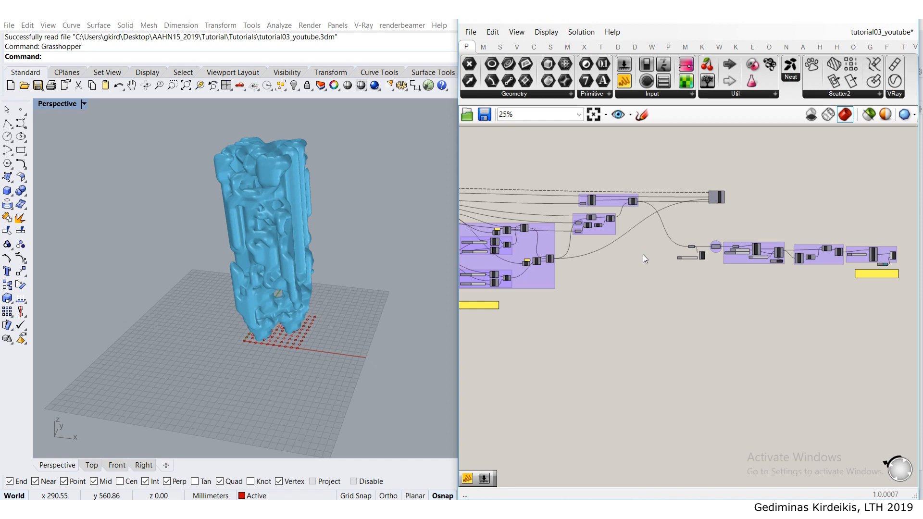
scroll(667, 239, "down", 1)
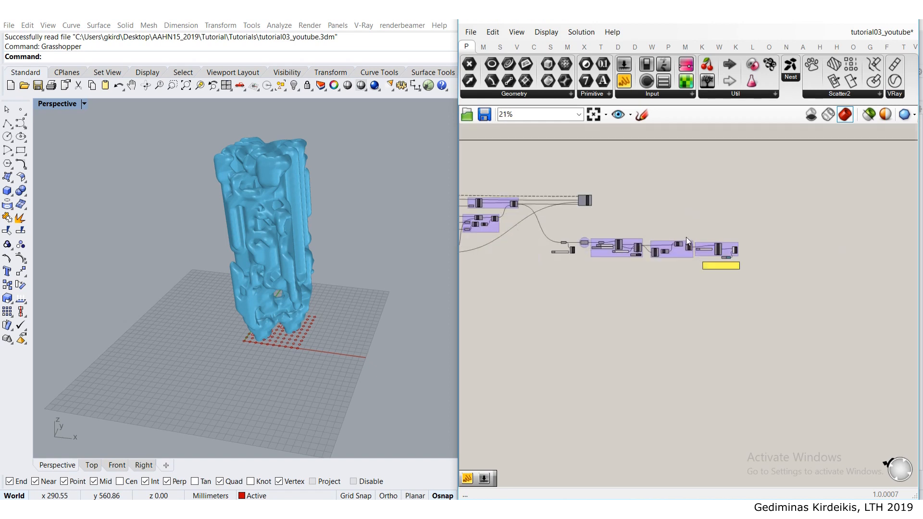
left_click_drag(775, 287, 552, 229)
scroll(569, 238, "up", 5)
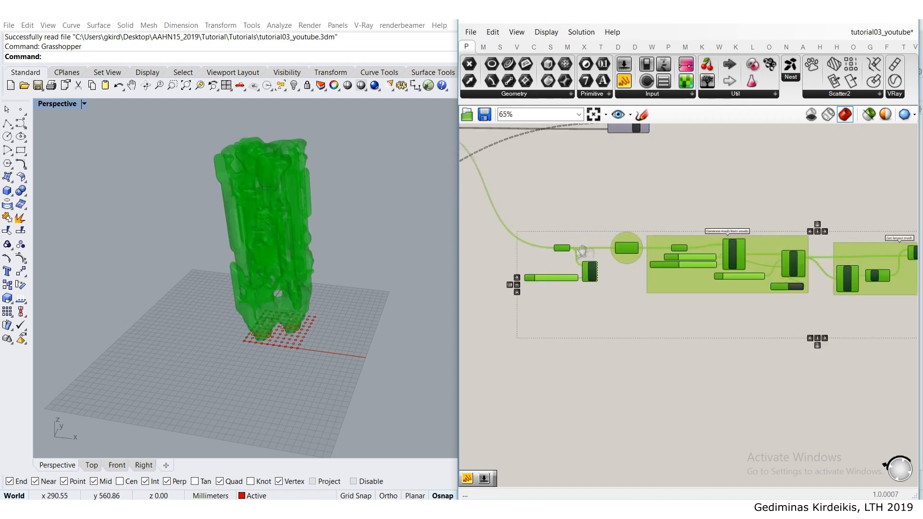
scroll(625, 255, "down", 5)
left_click(541, 209)
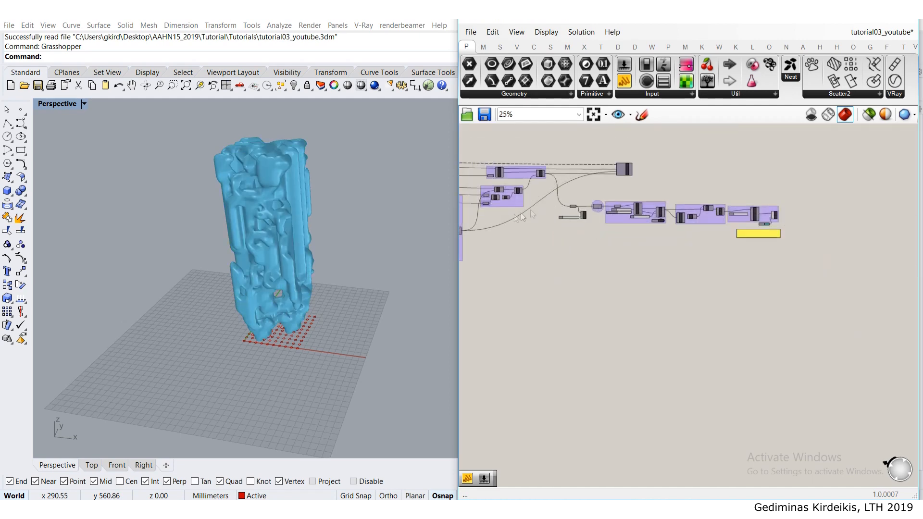
right_click_drag(542, 210, 629, 234)
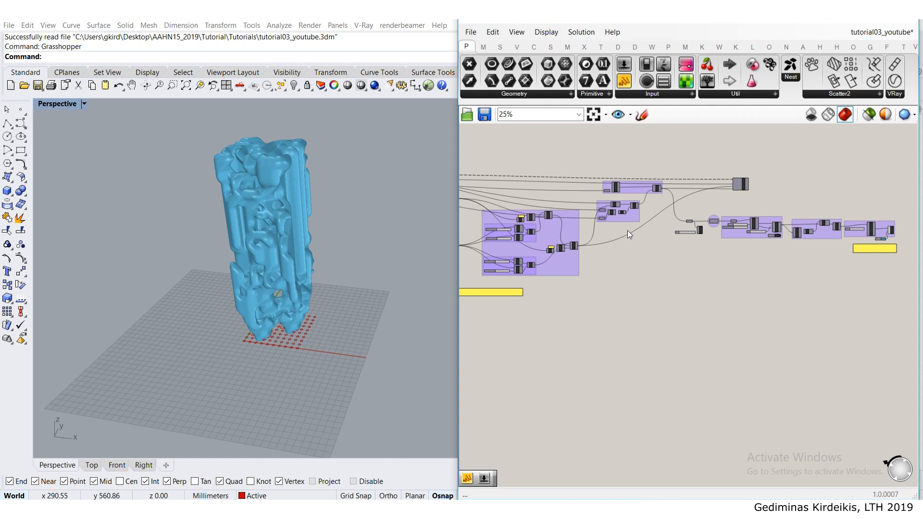
scroll(616, 235, "down", 6)
right_click_drag(474, 202, 609, 205)
scroll(568, 205, "up", 3)
scroll(586, 198, "up", 4)
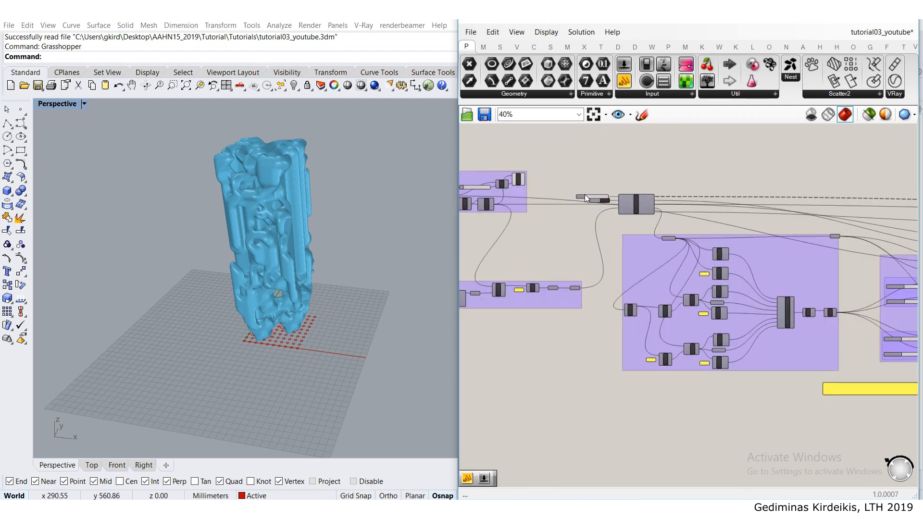
scroll(586, 198, "up", 8)
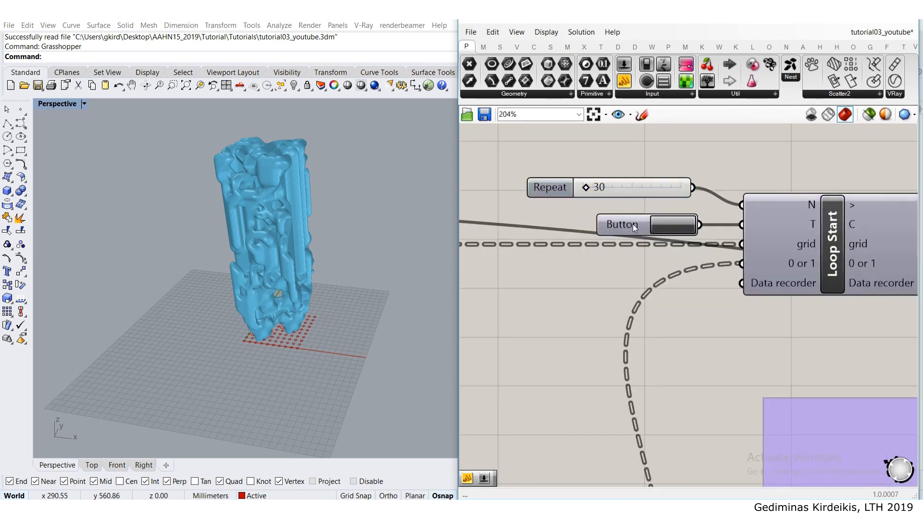
left_click(633, 225)
- Move the bounding box size notes panel slightly lower beneath the Swatch and review its cube, slab and column dimensions
scroll(642, 220, "down", 14)
scroll(645, 226, "up", 4)
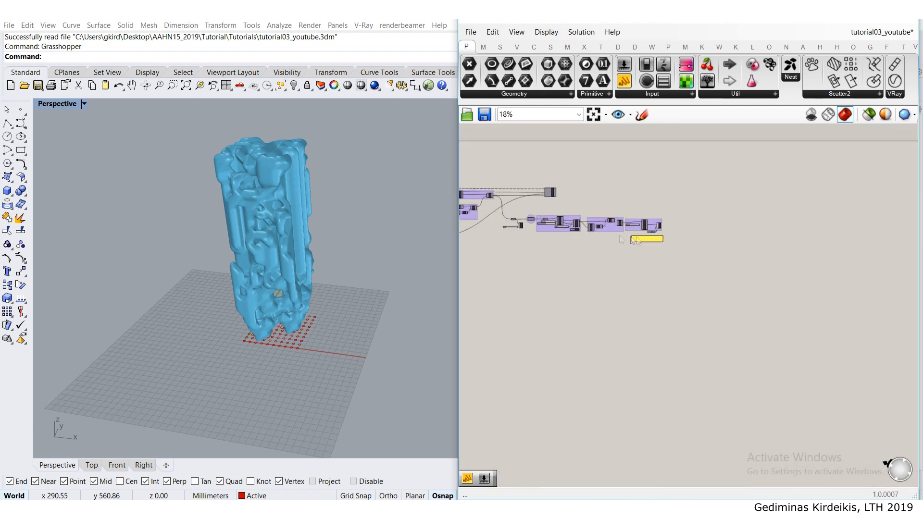
scroll(639, 240, "up", 7)
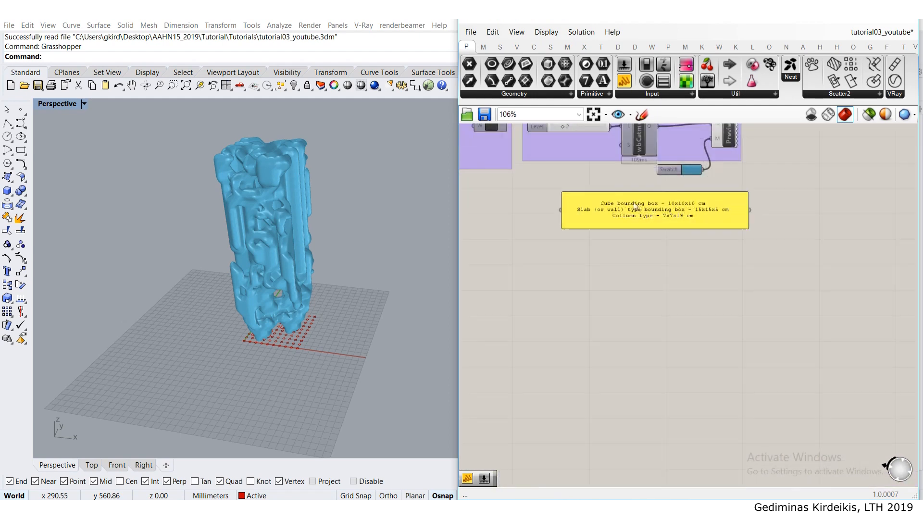
scroll(635, 206, "up", 3)
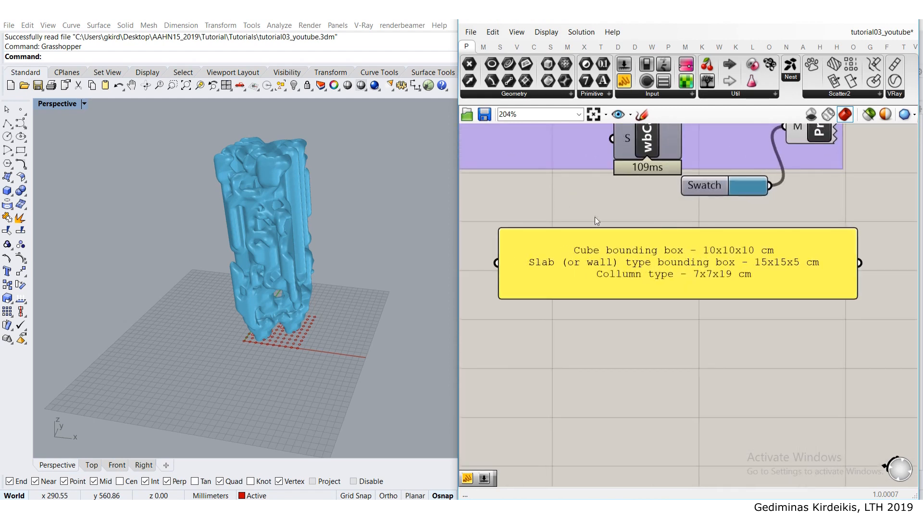
left_click_drag(607, 231, 610, 254)
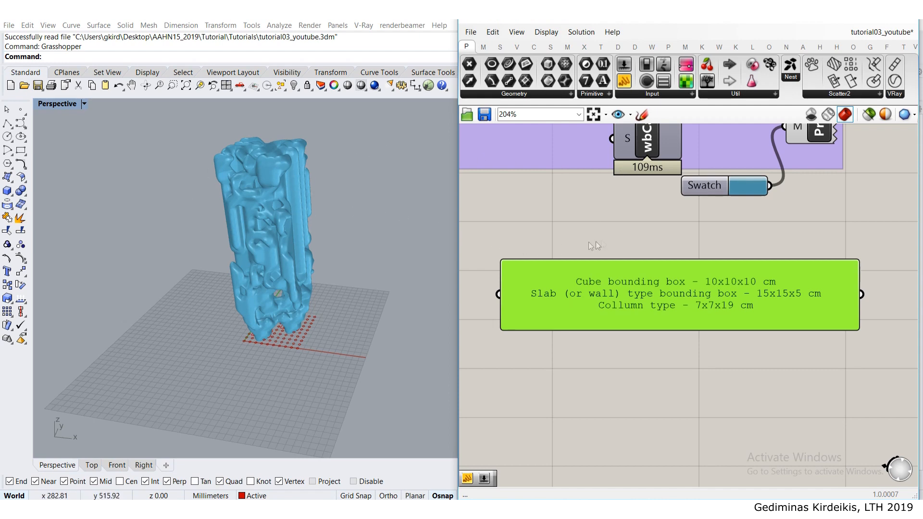
right_click_drag(632, 262, 605, 214)
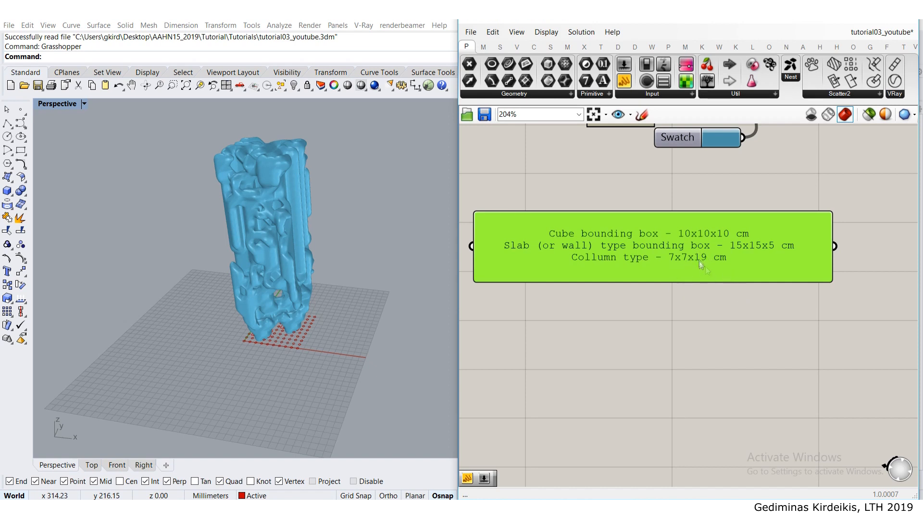
scroll(688, 306, "down", 3)
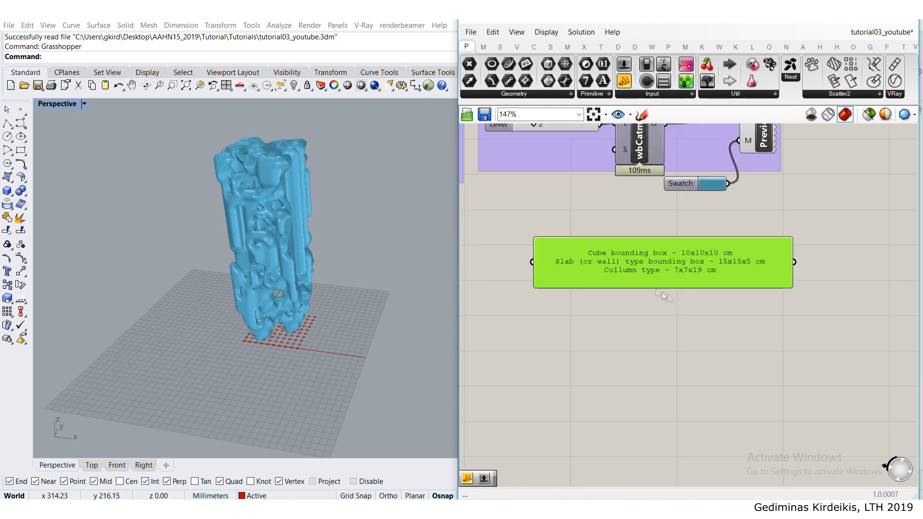
scroll(634, 268, "down", 5)
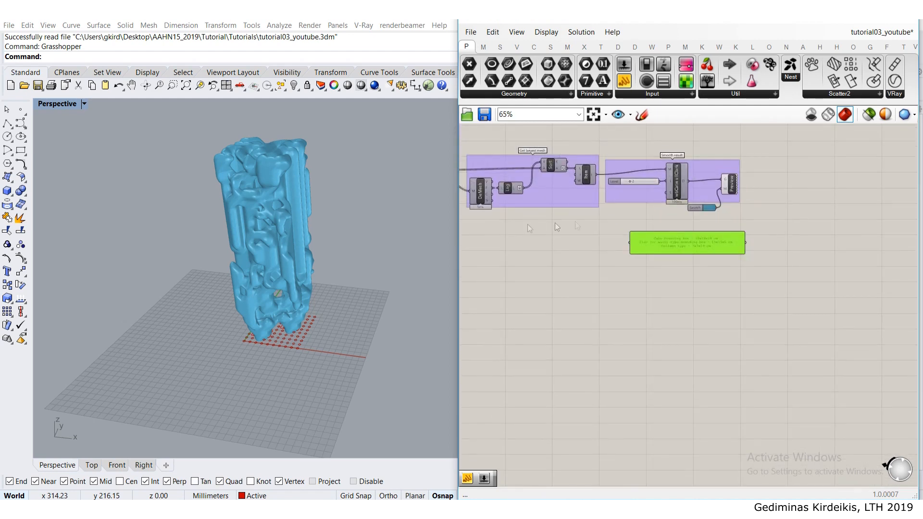
scroll(683, 241, "up", 8)
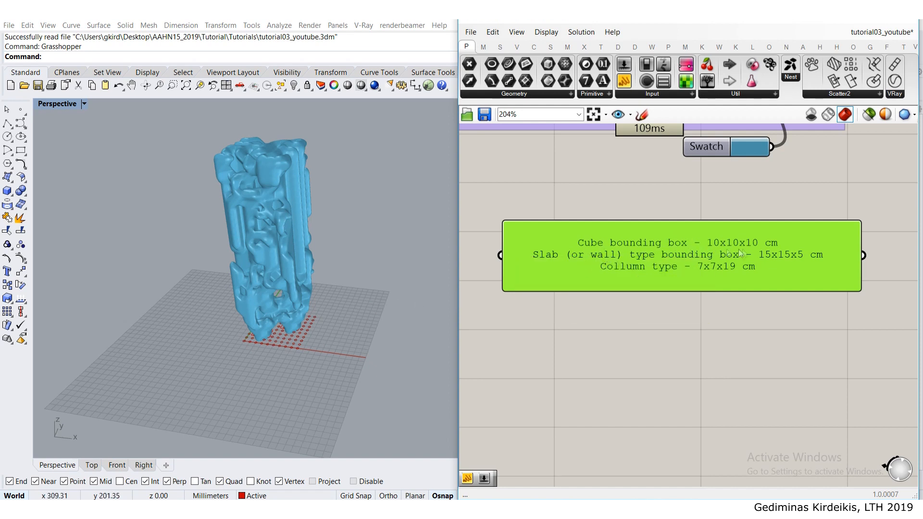
right_click_drag(713, 247, 662, 249)
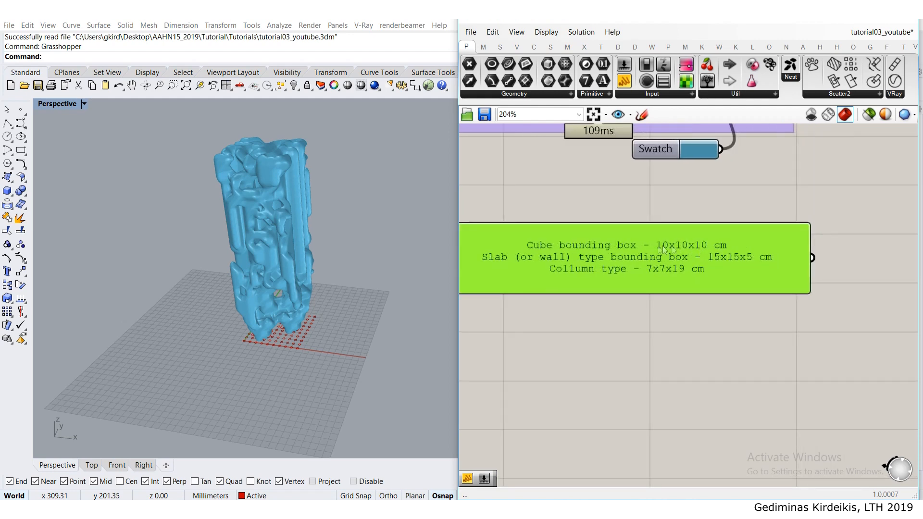
- Nudge the grid spacing and xy amount sliders slightly within the grid group, and look closely at the circle grid beneath the mesh
scroll(703, 235, "down", 10)
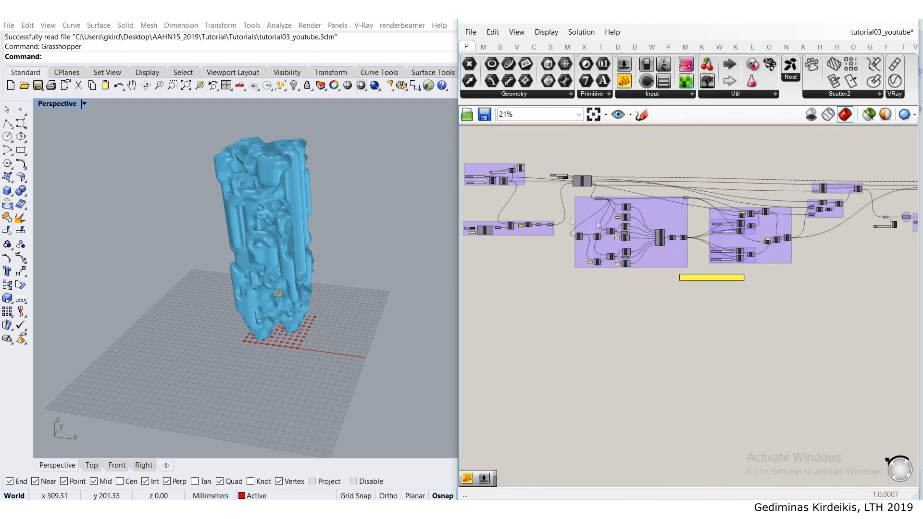
scroll(705, 202, "up", 3)
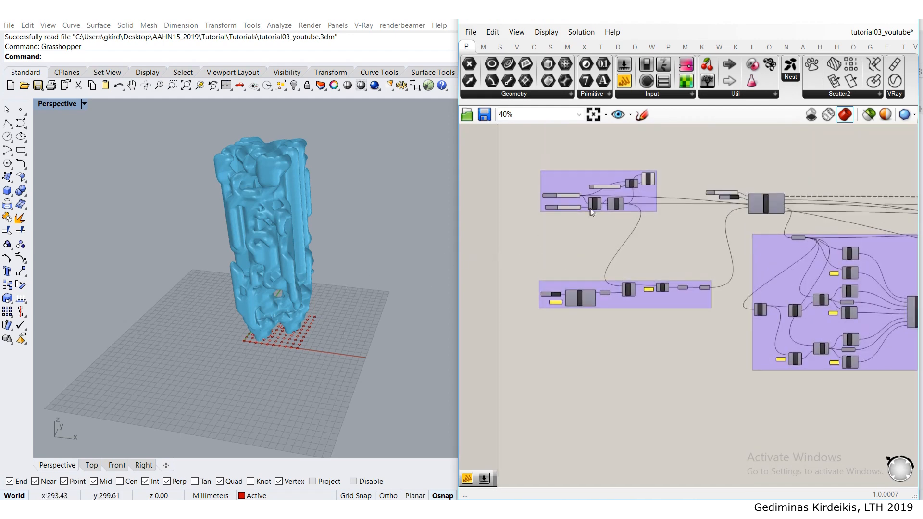
scroll(590, 209, "up", 4)
scroll(558, 210, "up", 3)
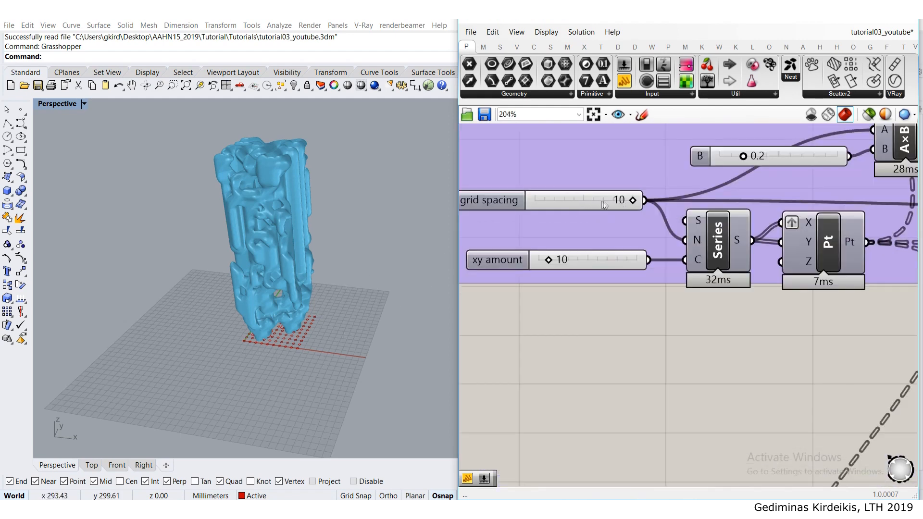
left_click(553, 207)
left_click_drag(553, 206, 583, 218)
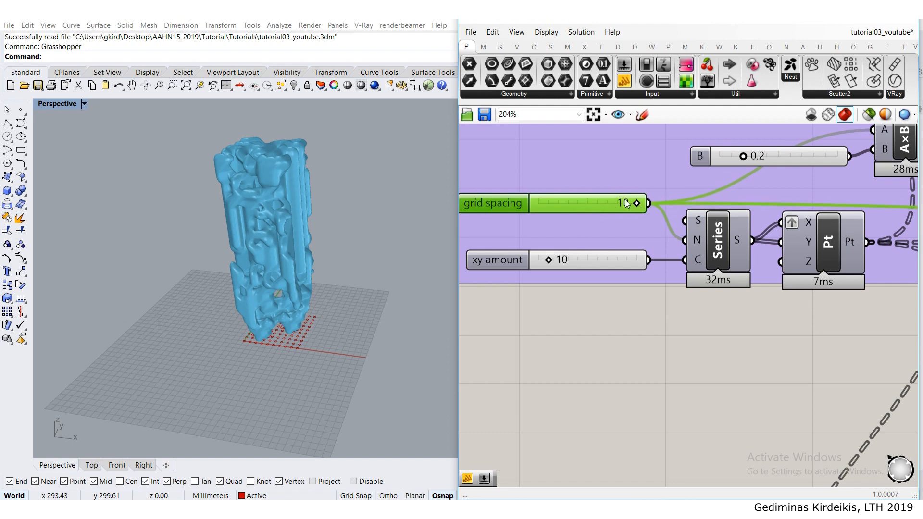
left_click_drag(493, 263, 486, 265)
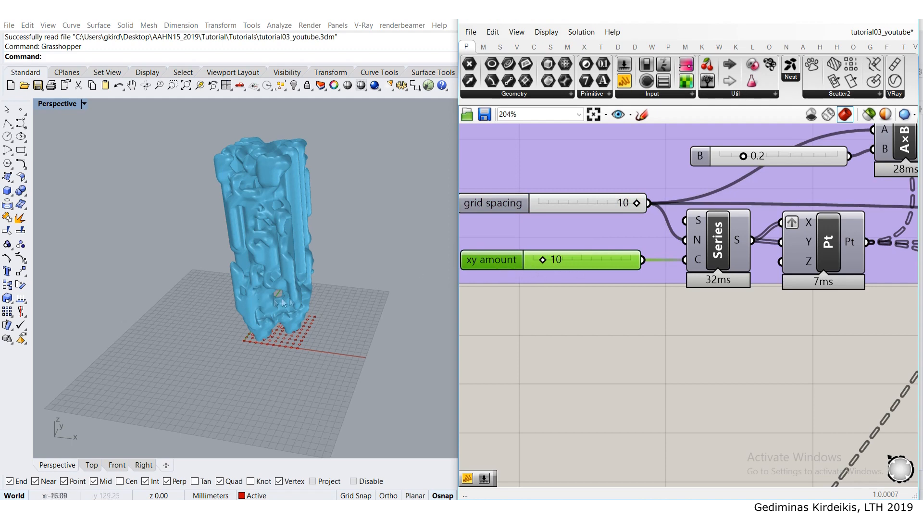
scroll(265, 303, "up", 5)
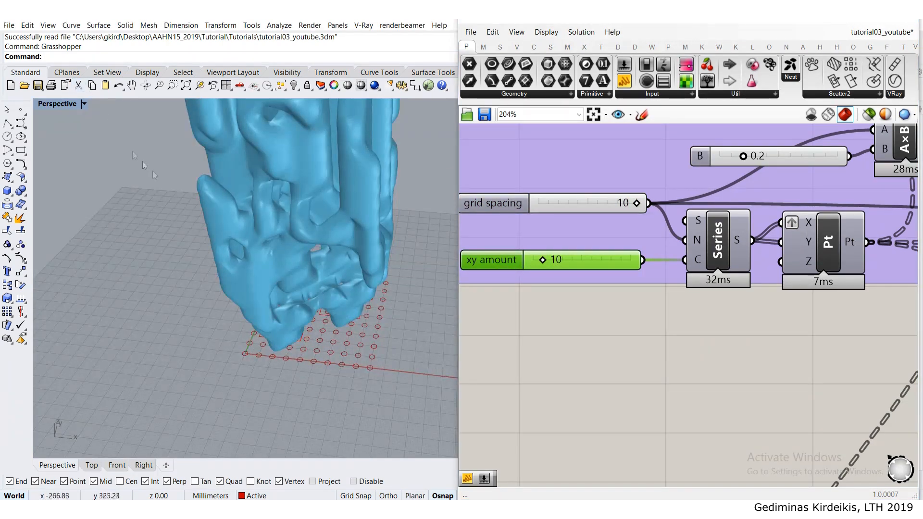
- Check the circle grid beneath the mesh and set the xy amount to 11
scroll(286, 322, "up", 5)
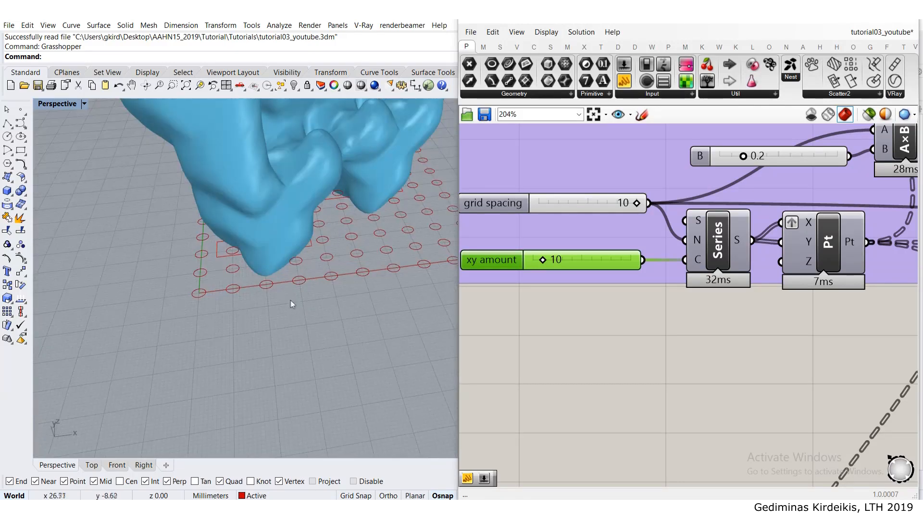
scroll(235, 253, "down", 5)
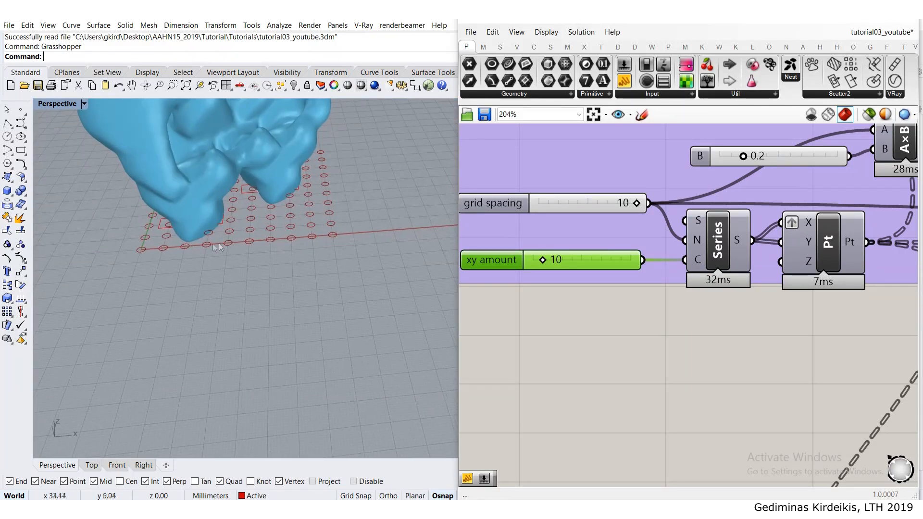
scroll(146, 255, "up", 3)
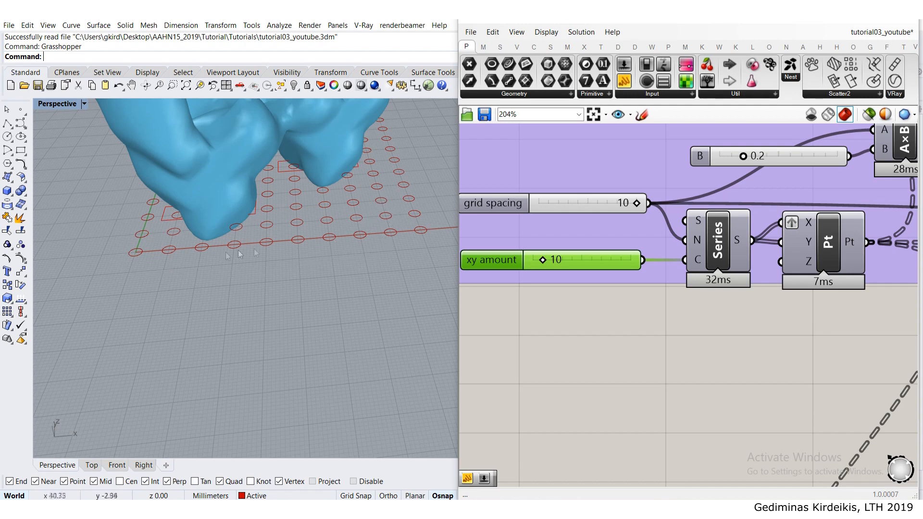
scroll(284, 233, "down", 14)
scroll(288, 230, "up", 8)
right_click_drag(197, 245, 211, 244)
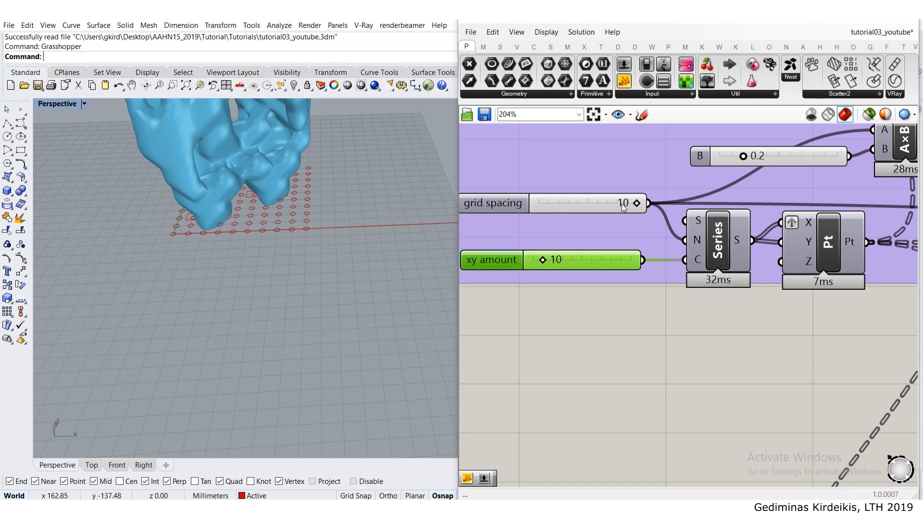
left_click_drag(583, 261, 581, 261)
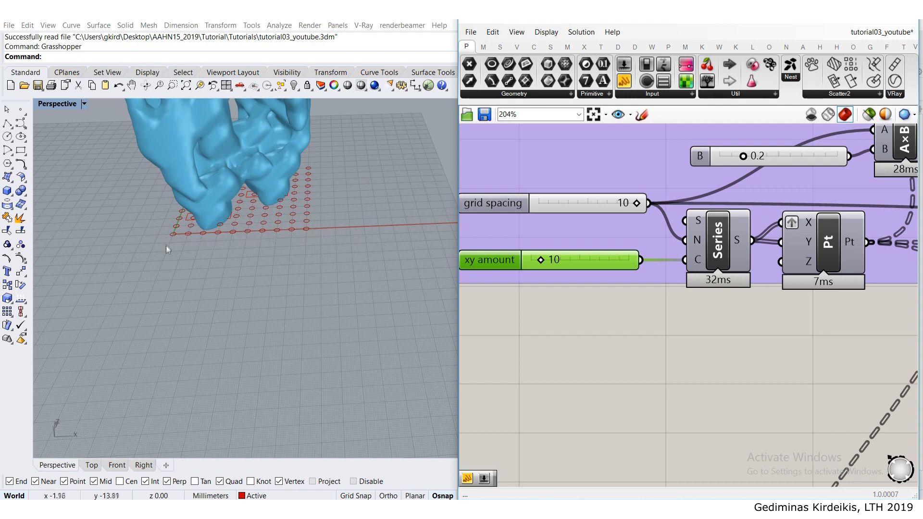
double_click(579, 261)
key("Return")
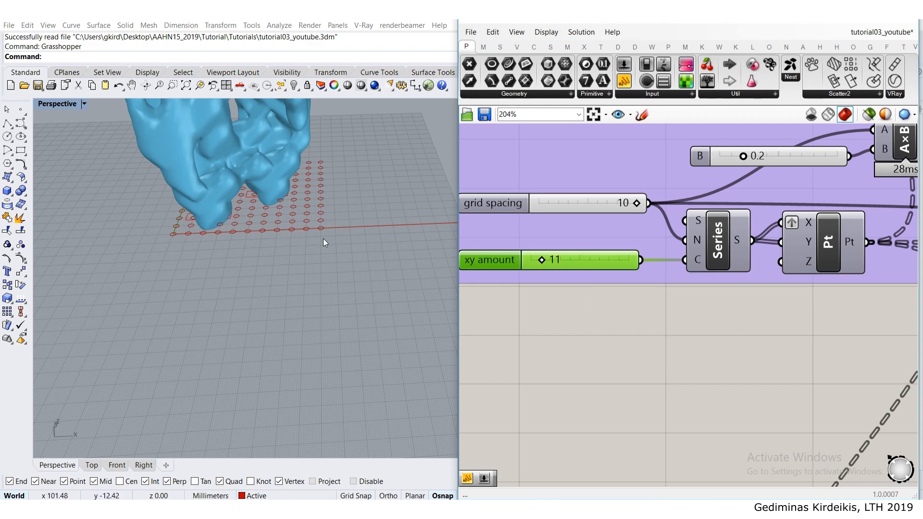
- Rerun the growth loop by triggering the Button that feeds Loop Start
scroll(385, 212, "down", 3)
scroll(385, 213, "up", 2)
scroll(592, 187, "down", 6)
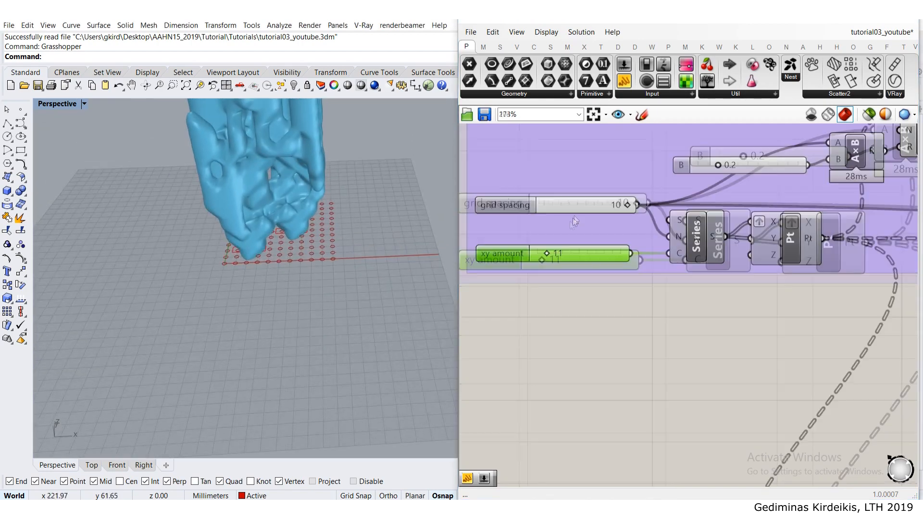
scroll(559, 202, "up", 4)
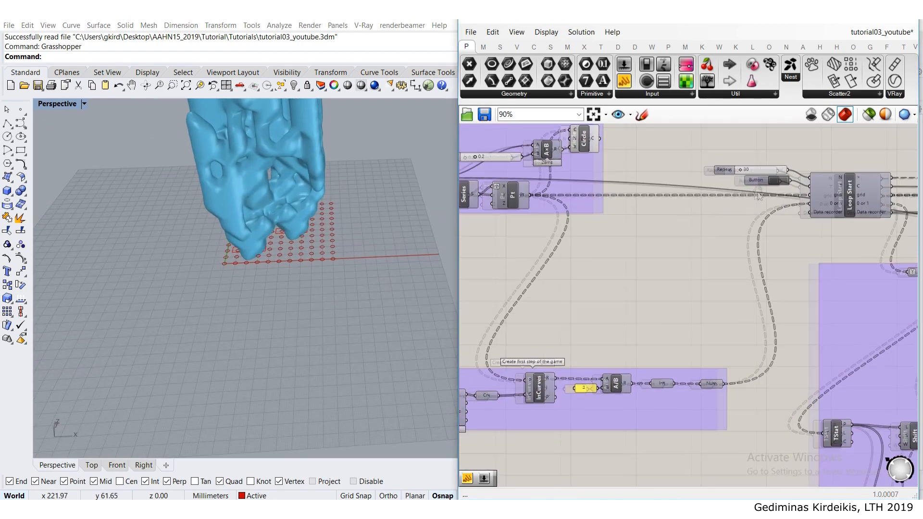
scroll(558, 203, "down", 3)
right_click_drag(669, 188, 560, 192)
scroll(559, 193, "up", 4)
scroll(665, 188, "up", 3)
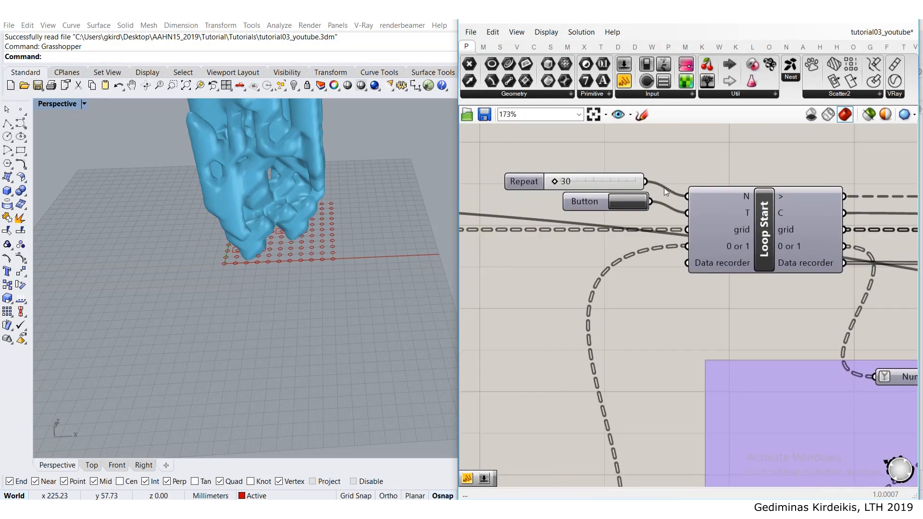
left_click(627, 204)
- Show the Cloud component's preview and hide the Preview component of the Smooth result group
scroll(633, 204, "down", 8)
scroll(747, 245, "up", 8)
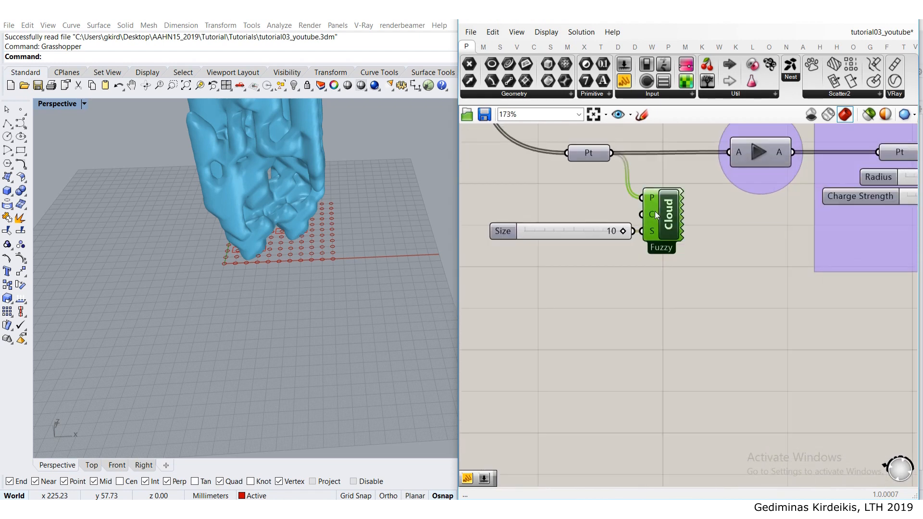
middle_click(655, 211)
scroll(661, 221, "down", 7)
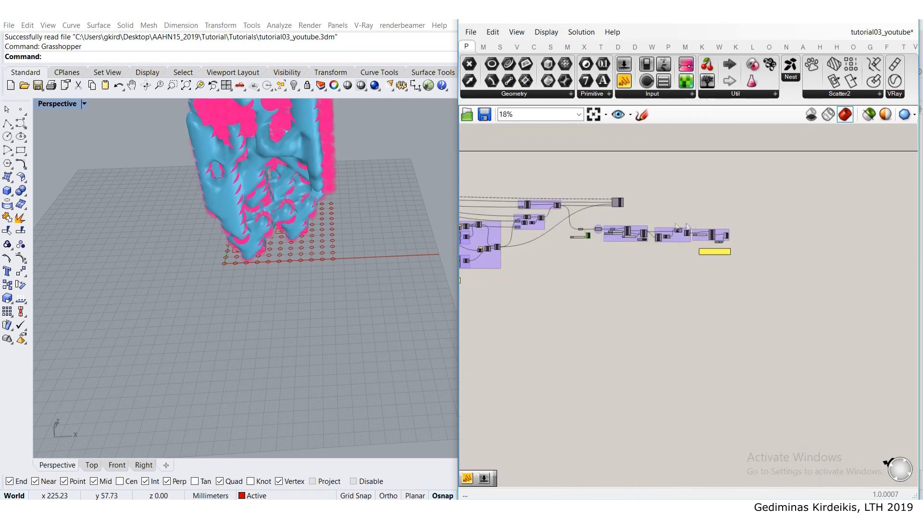
scroll(725, 234, "up", 3)
middle_click(732, 236)
left_click(770, 197)
- Look over the point cloud in the viewport, and set the Repeat slider of Loop Start to 10
scroll(740, 212, "down", 4)
right_click_drag(718, 205, 890, 207)
scroll(767, 207, "up", 7)
scroll(766, 206, "up", 3)
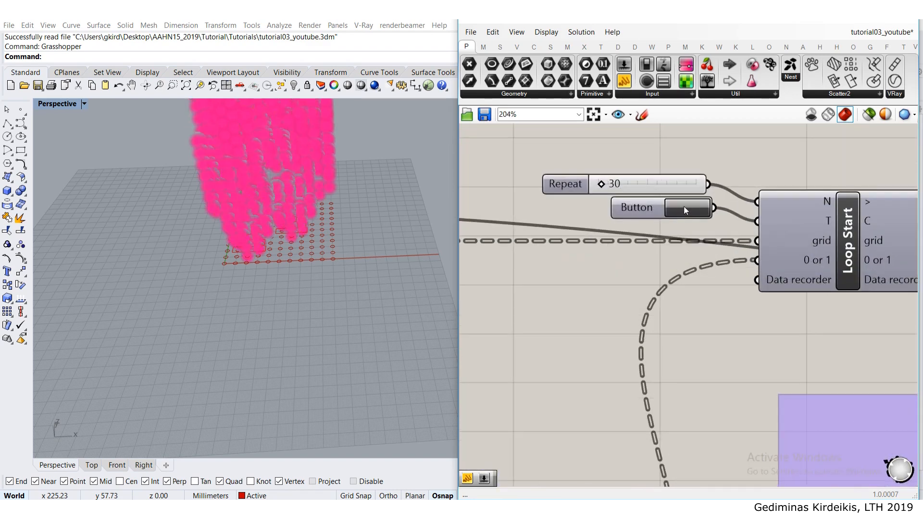
right_click_drag(351, 192, 225, 213)
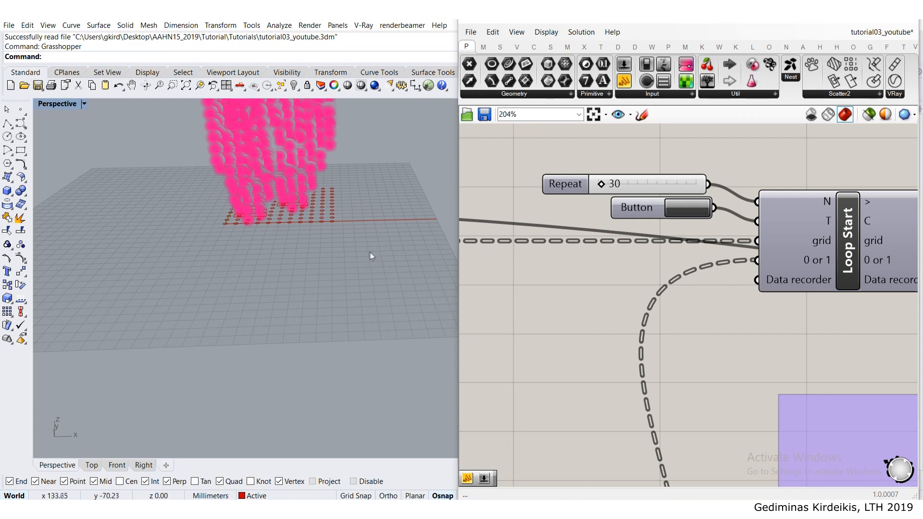
scroll(373, 252, "down", 7)
right_click_drag(328, 244, 280, 276, "shift")
scroll(287, 298, "up", 5)
left_click(573, 191)
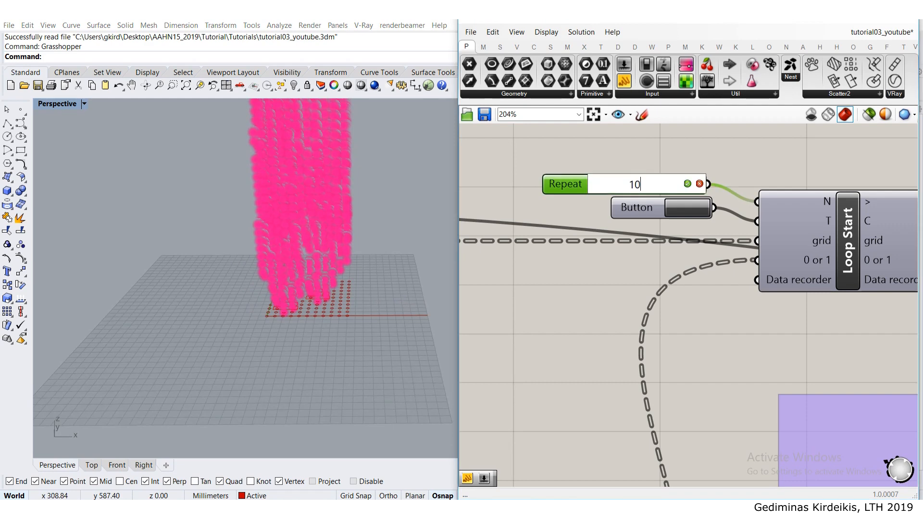
type("10")
key("Return")
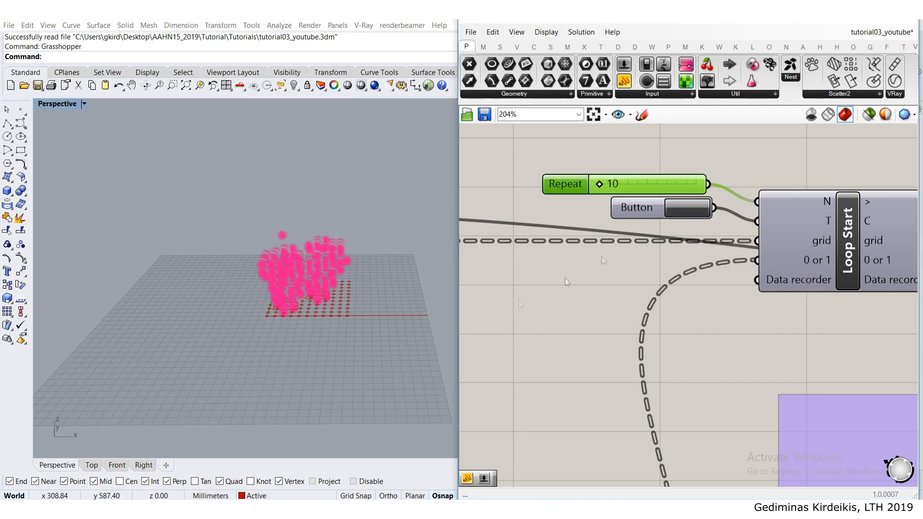
- Examine the shortened point cloud, the circle grid and the starting curves beneath it at close range
right_click_drag(330, 196, 271, 157)
right_click_drag(282, 236, 292, 294)
scroll(325, 309, "up", 10)
scroll(371, 294, "down", 6)
scroll(296, 294, "up", 3)
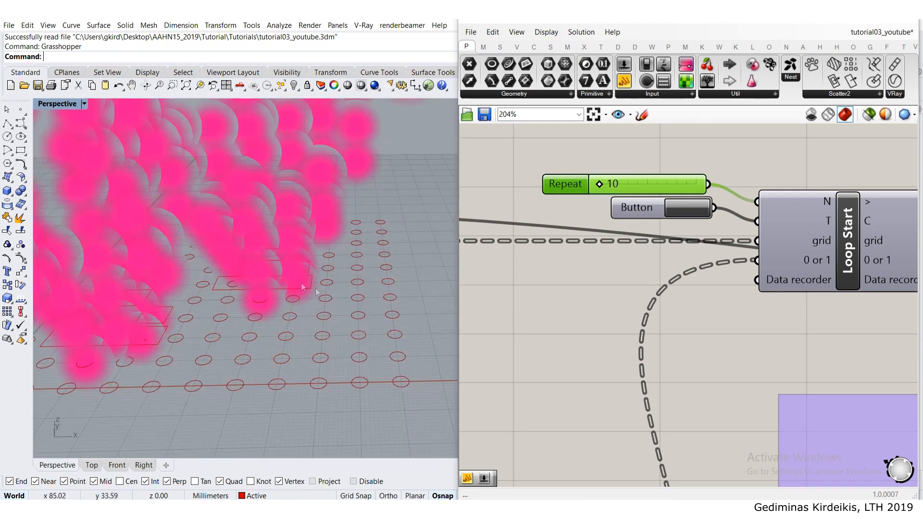
left_click_drag(218, 236, 219, 236)
scroll(245, 244, "down", 8)
right_click_drag(248, 247, 188, 288)
scroll(183, 291, "up", 7)
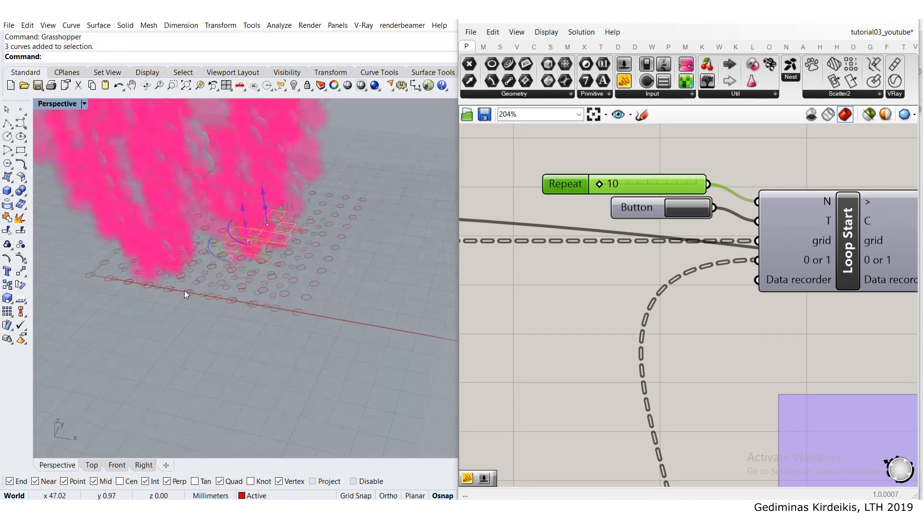
- Duplicate the three starting curves near the middle of the circle grid onto its empty far corner, and clear the selection
left_click_drag(206, 295, 135, 225)
right_click_drag(185, 223, 226, 236)
scroll(236, 240, "down", 7)
scroll(284, 248, "up", 4)
right_click_drag(321, 233, 236, 298, "shift")
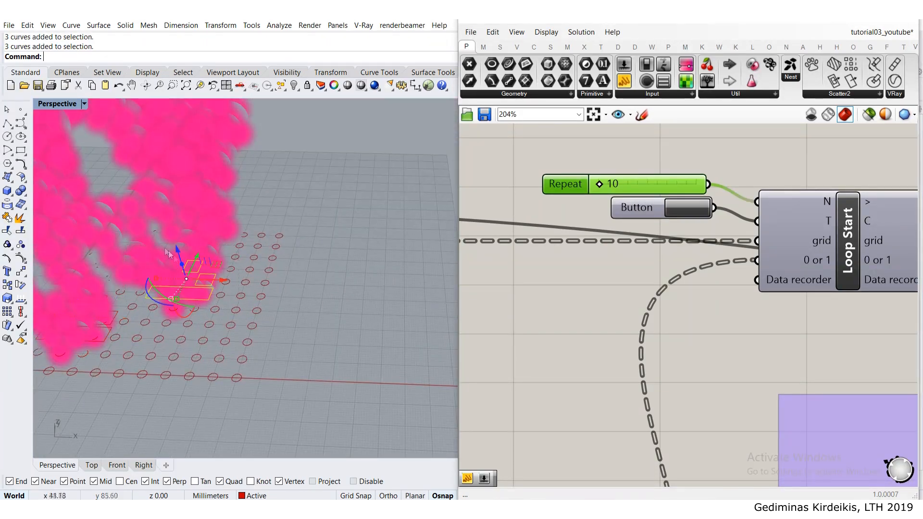
left_click_drag(219, 278, 260, 236)
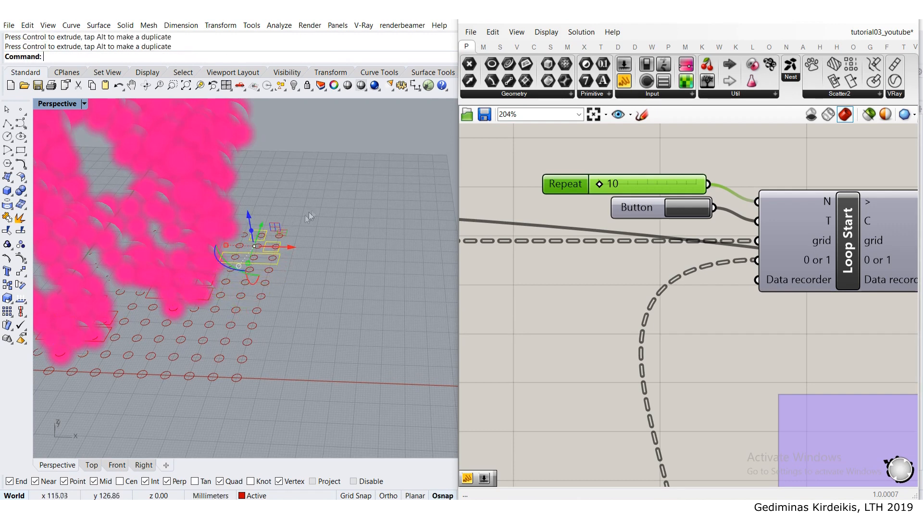
left_click(384, 280)
- Refresh the Layer Ref component so it reads the duplicated curves from the Active layer, and view the regrown cloud
scroll(381, 278, "down", 8)
right_click_drag(647, 331, 620, 216)
scroll(625, 231, "down", 3)
right_click_drag(651, 278, 764, 224)
scroll(764, 224, "down", 2)
right_click_drag(505, 215, 627, 216)
scroll(627, 216, "up", 5)
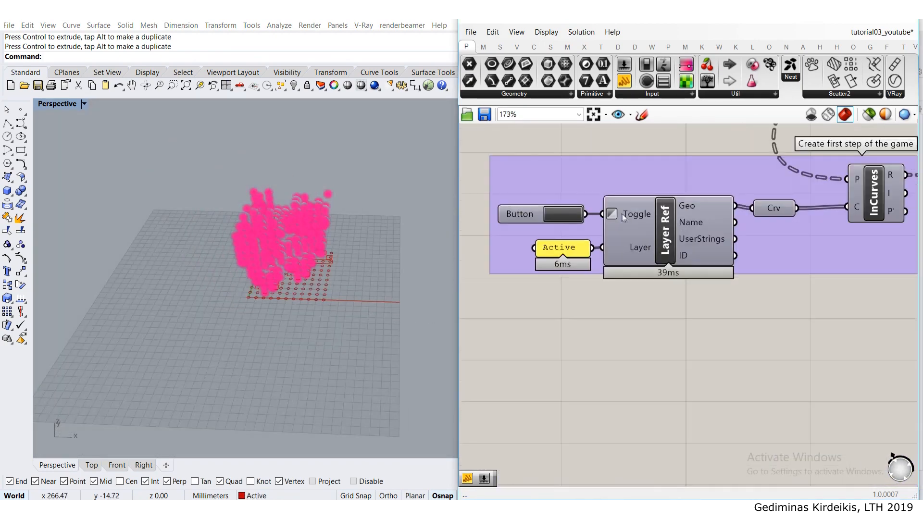
left_click(570, 217)
scroll(319, 225, "up", 10)
mouse_move(319, 225)
right_mouse_down()
mouse_move(332, 215)
mouse_move(321, 209)
right_mouse_up()
scroll(320, 208, "down", 8)
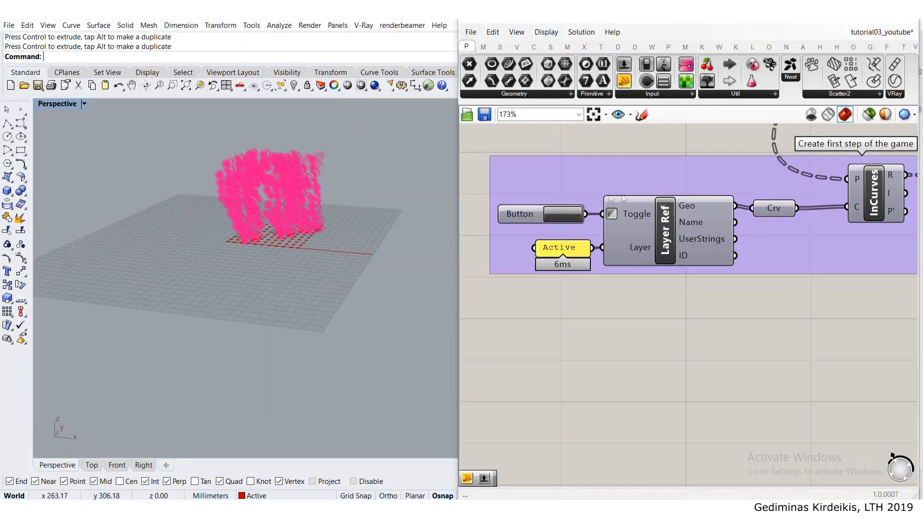
- Hide the Cloud component's preview and release the points through the data dam before the mesh generation group
scroll(624, 198, "down", 10)
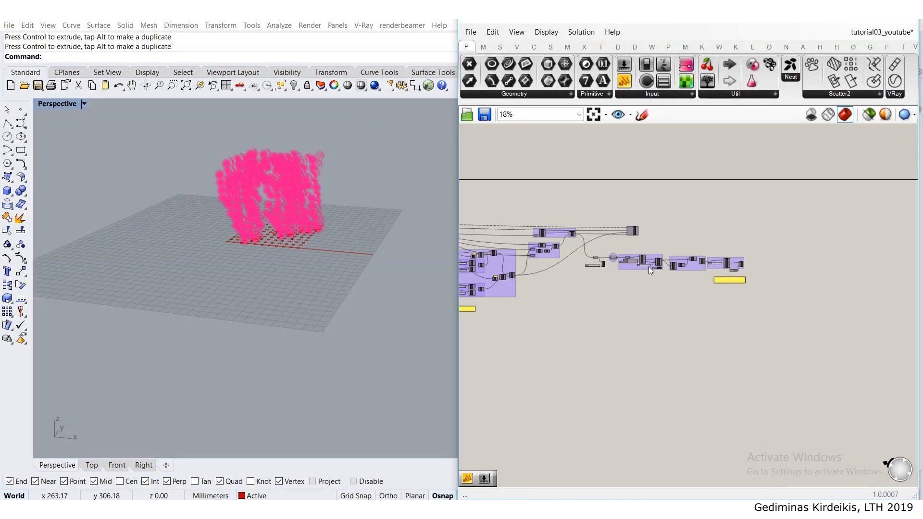
scroll(648, 266, "up", 10)
middle_click(571, 247)
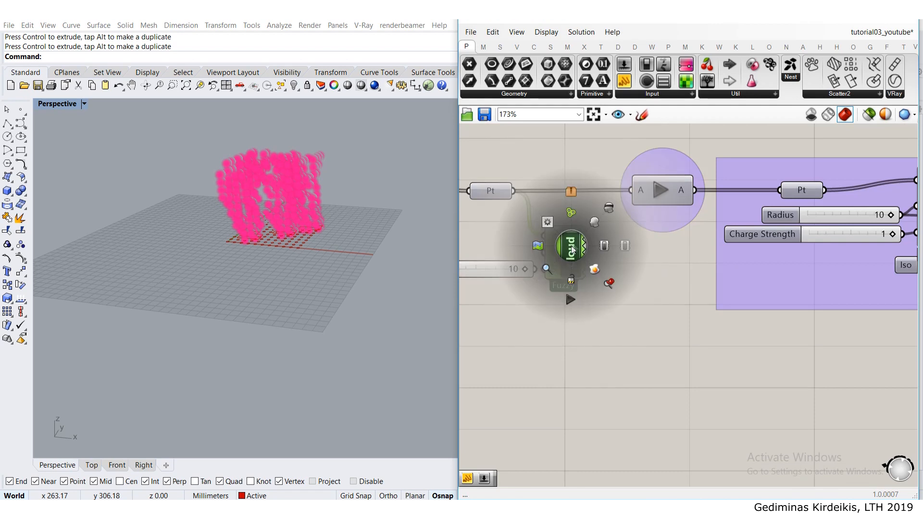
left_click(609, 210)
left_click(660, 192)
- Show the Preview component of the Smooth result group again
scroll(673, 245, "down", 7)
scroll(760, 243, "up", 6)
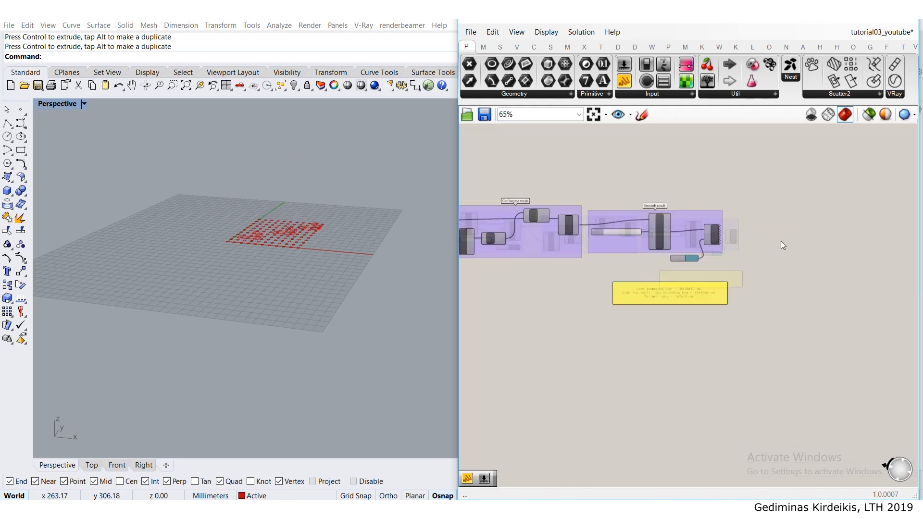
middle_click(690, 228)
left_click(722, 210)
- Examine the new smoothed mesh from the side, close up and from above
right_click_drag(372, 194, 402, 188)
scroll(280, 204, "up", 5)
right_click_drag(280, 204, 161, 284)
scroll(276, 269, "up", 3)
right_click_drag(269, 268, 424, 218)
scroll(367, 200, "down", 7)
right_click_drag(315, 206, 297, 220)
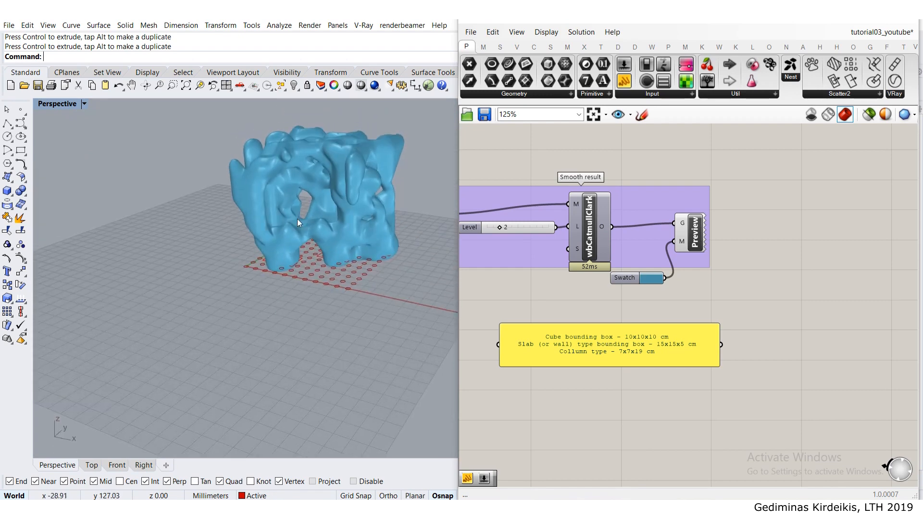
scroll(331, 186, "up", 2)
right_click_drag(315, 195, 294, 241)
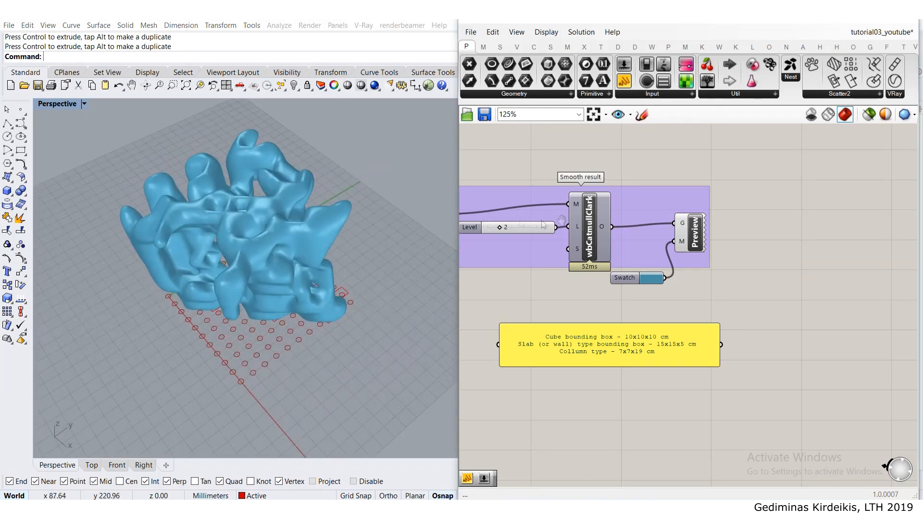
- Bake the wbCatmullClark smoothed mesh to the Default layer
right_click_drag(521, 225, 622, 217)
right_click(703, 217)
right_click(703, 217)
left_click(731, 240)
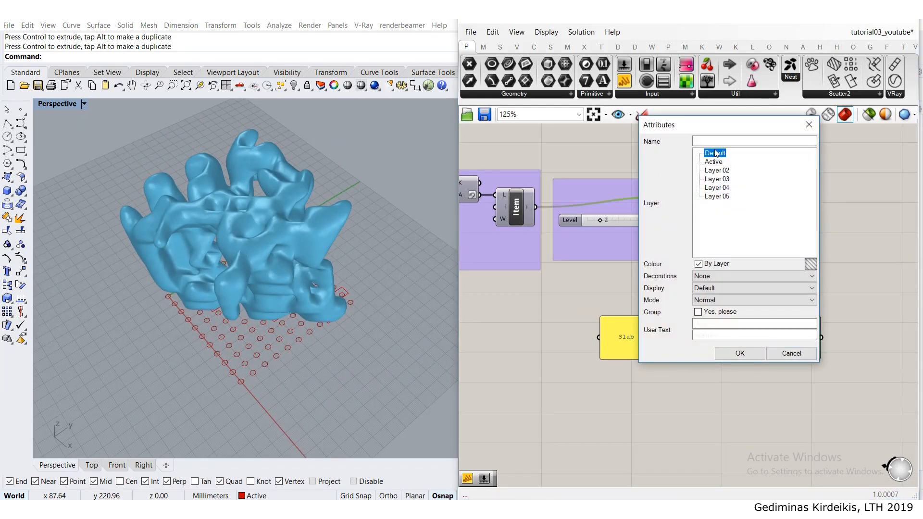
left_click(722, 354)
- Move the baked mesh off the grid, away from the blue preview mesh
left_click(314, 236)
scroll(314, 237, "down", 5)
left_click_drag(288, 262, 367, 295)
left_click(323, 310)
- Inspect the baked mesh's faces and openings up close, and compare its shape with the bounding box size notes
scroll(310, 307, "up", 6)
right_click_drag(310, 307, 308, 268)
scroll(327, 195, "up", 3)
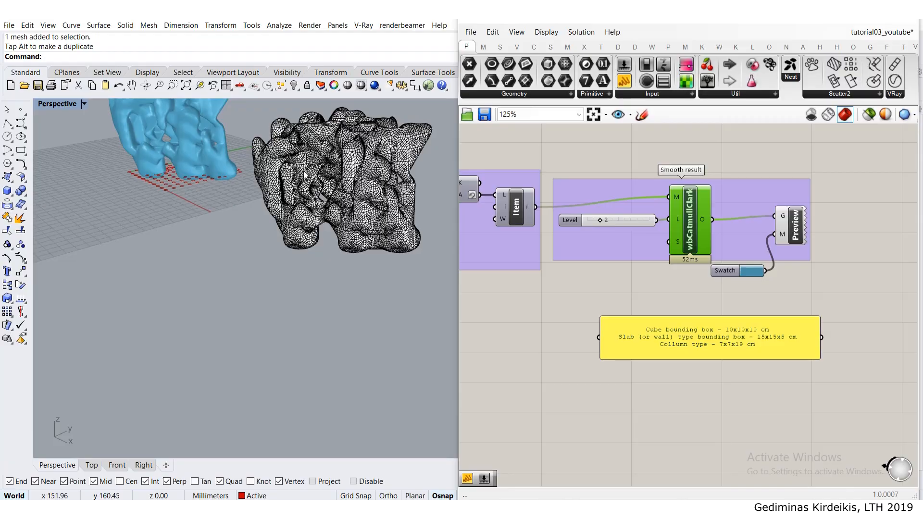
scroll(304, 175, "down", 4)
scroll(336, 231, "up", 7)
right_click_drag(335, 226, 370, 167)
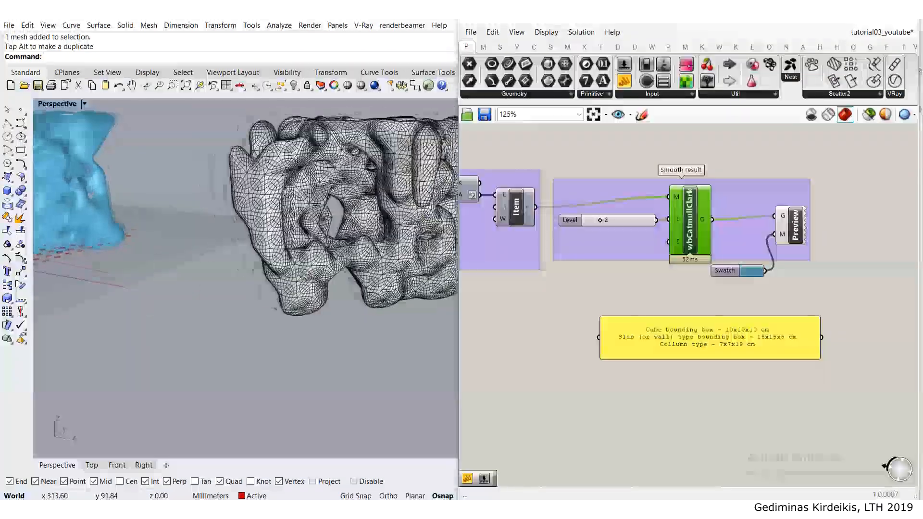
scroll(331, 234, "down", 6)
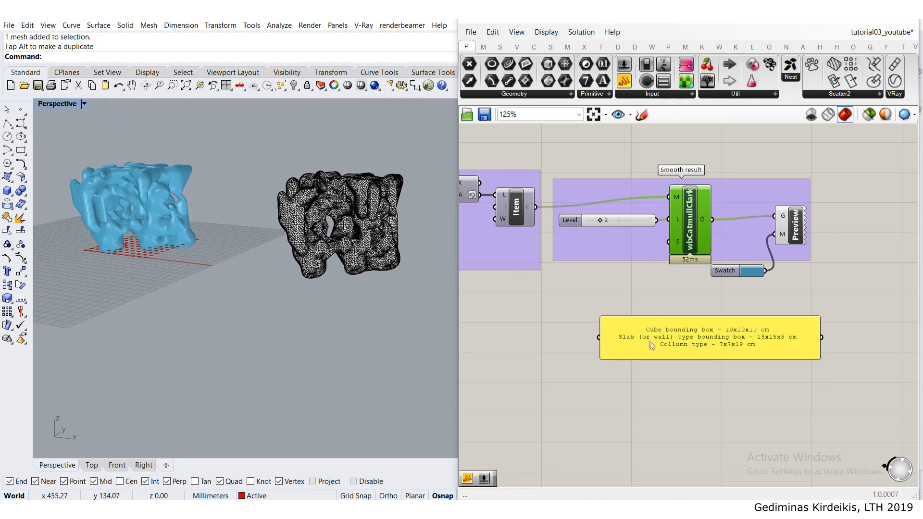
scroll(336, 231, "up", 8)
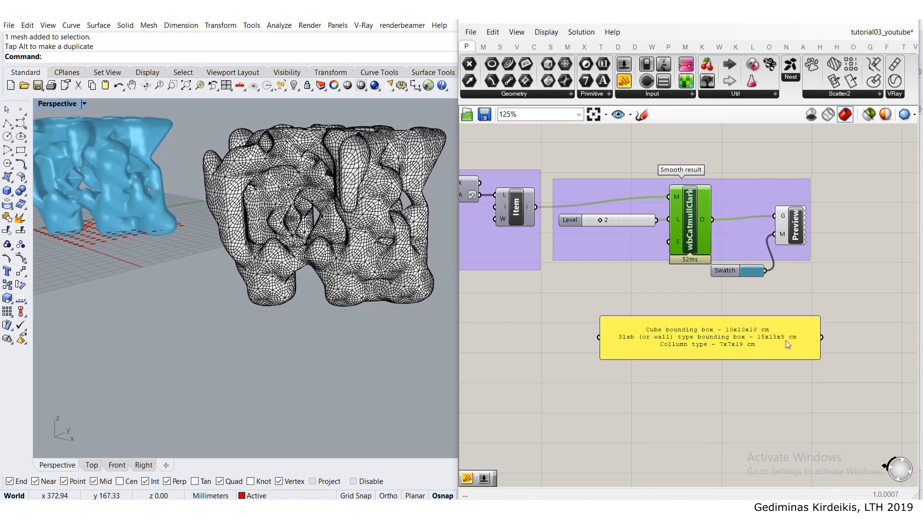
- Set the xy amount in the grid group to 16 to enlarge the circle grid
scroll(305, 277, "down", 8)
right_click_drag(304, 277, 279, 255)
scroll(233, 281, "up", 8)
scroll(542, 238, "down", 10)
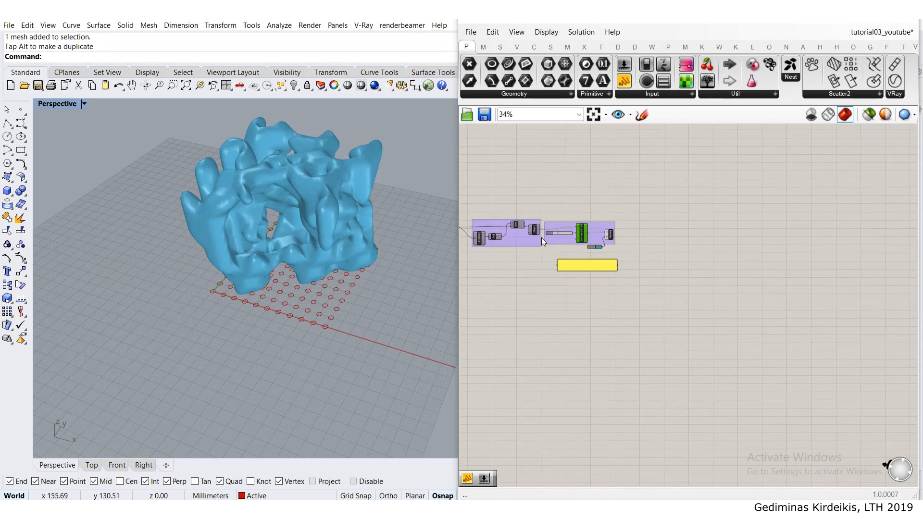
scroll(653, 203, "up", 10)
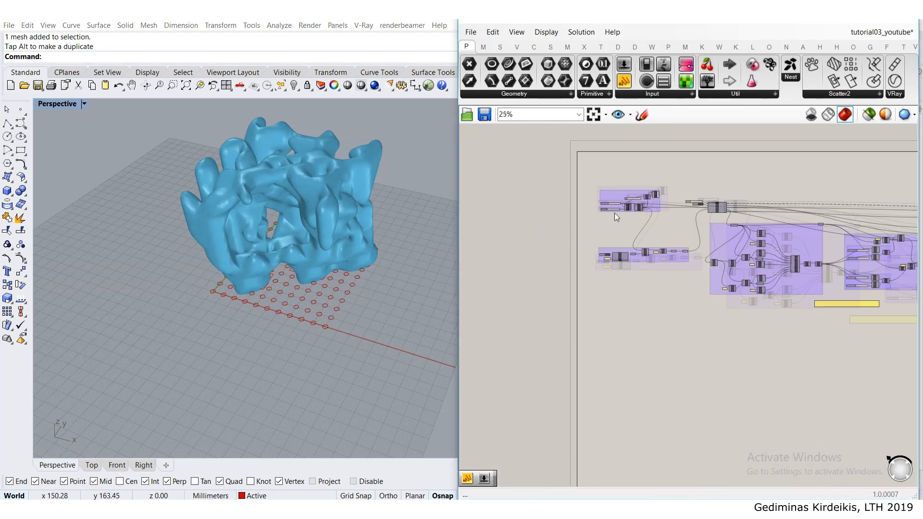
double_click(607, 229)
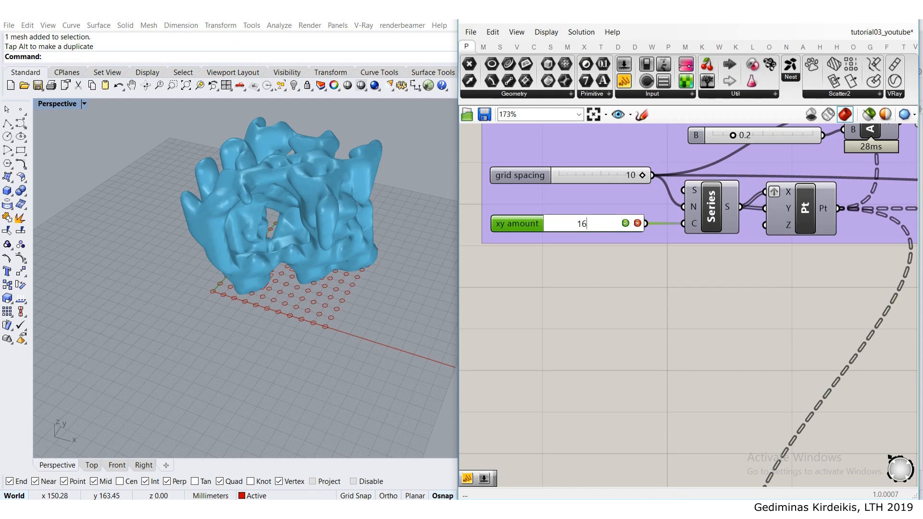
scroll(657, 250, "down", 4)
right_click_drag(768, 207, 520, 279)
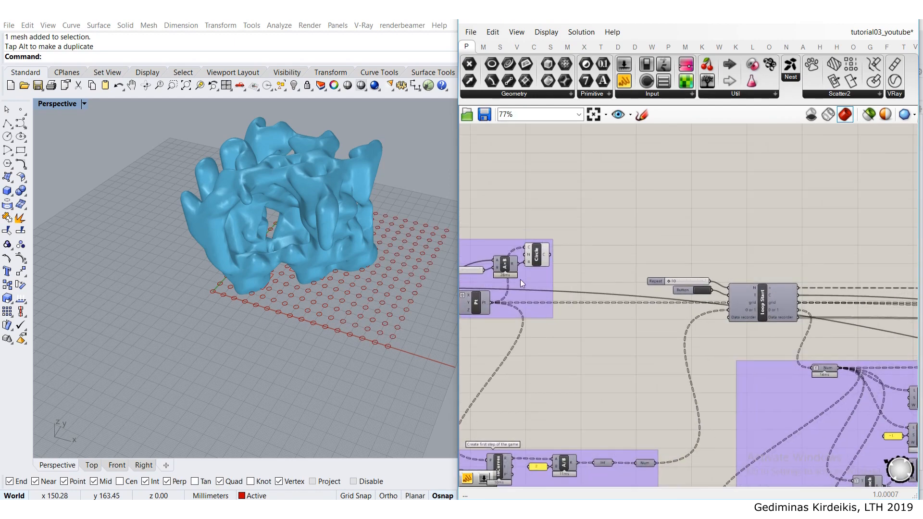
- Set the Repeat value feeding Loop Start to 5
scroll(656, 300, "up", 4)
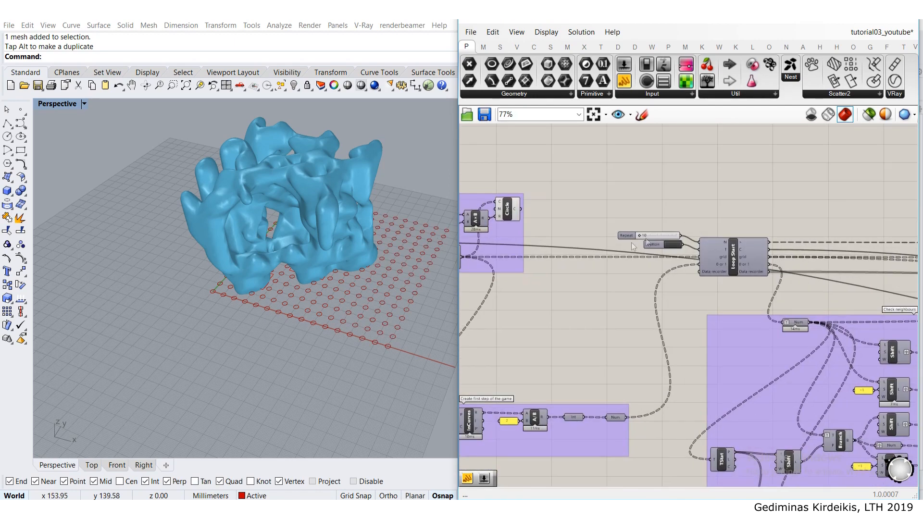
scroll(616, 258, "up", 1)
double_click(631, 256)
type("5")
key("Return")
scroll(656, 284, "down", 6)
- Re-run the growth loop and pass its points through the data dam to regenerate the mesh
right_click_drag(604, 347, 698, 224)
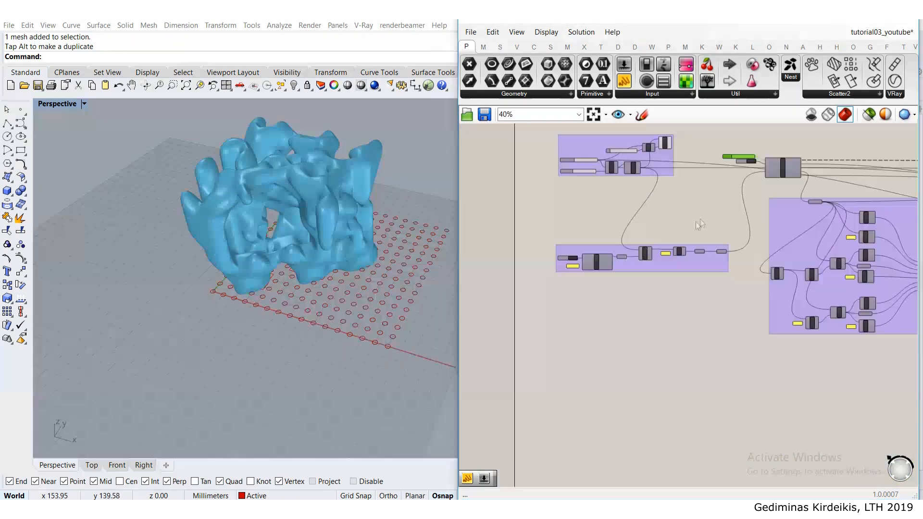
scroll(587, 260, "up", 3)
scroll(589, 261, "up", 1)
scroll(585, 249, "down", 7)
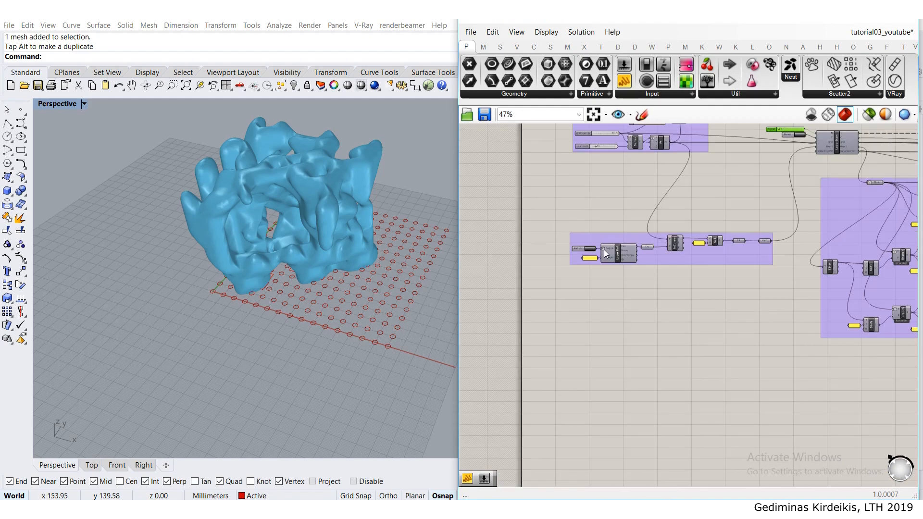
scroll(685, 213, "up", 4)
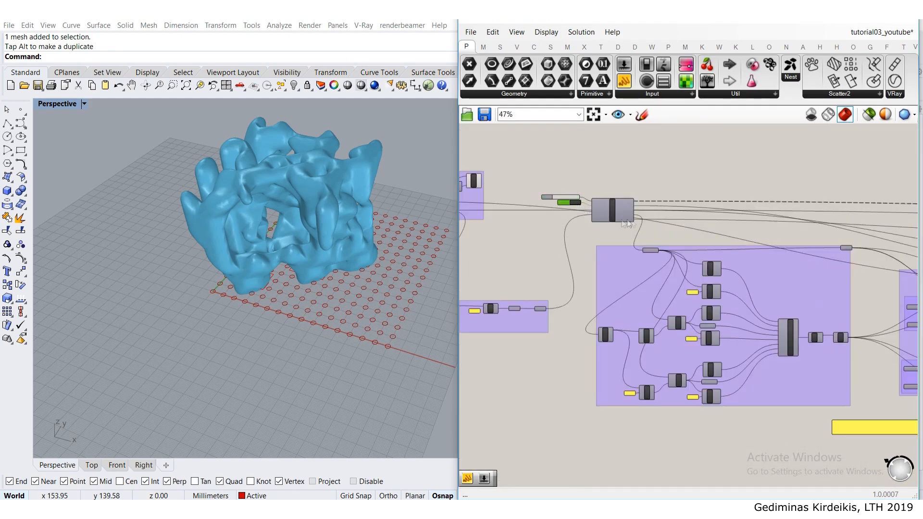
scroll(577, 204, "up", 4)
scroll(595, 247, "down", 7)
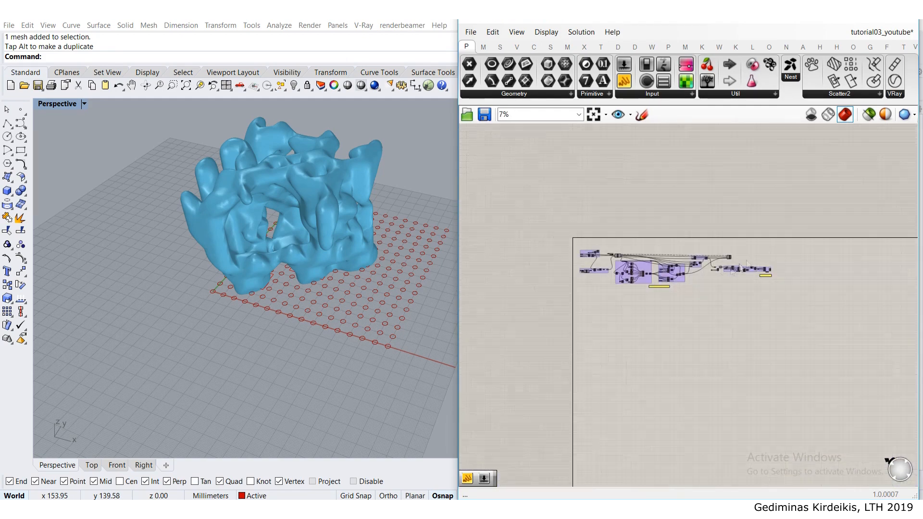
scroll(612, 318, "up", 8)
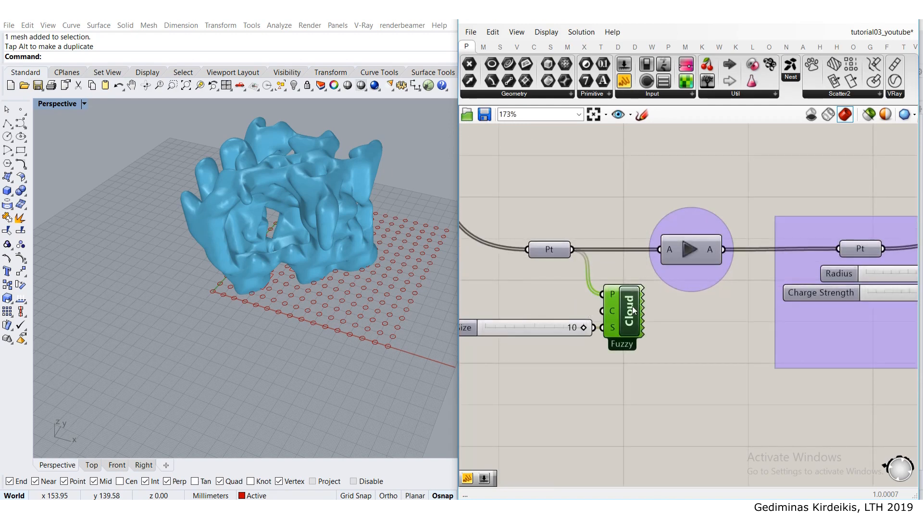
left_click(689, 253)
- Draw a long narrow rectangle in Rhino around a row of circles near the x-axis end of the grid
right_click_drag(377, 267, 326, 308)
right_click_drag(337, 266, 286, 205)
scroll(299, 201, "down", 8)
scroll(216, 274, "up", 6)
right_click_drag(227, 246, 220, 200, "shift")
mouse_move(220, 200)
right_mouse_down()
mouse_move(233, 178)
mouse_move(223, 163)
mouse_move(209, 202)
right_mouse_up()
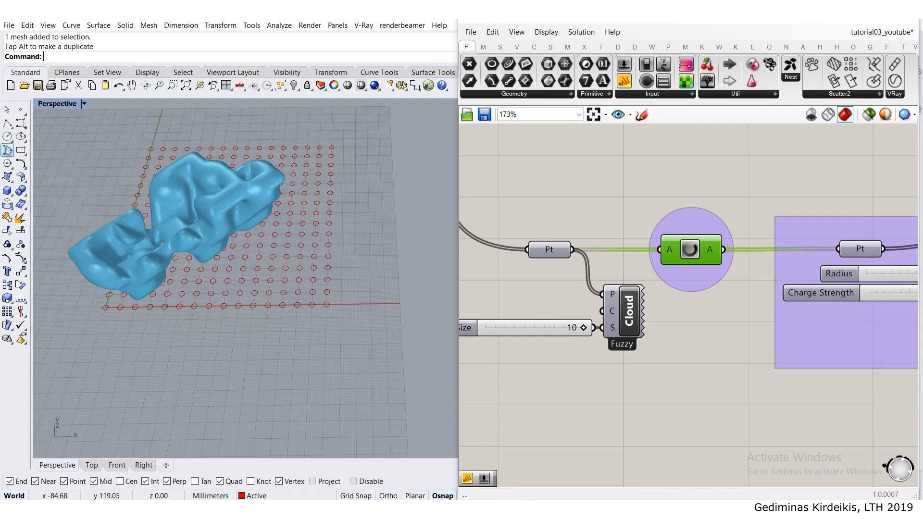
scroll(274, 261, "up", 4)
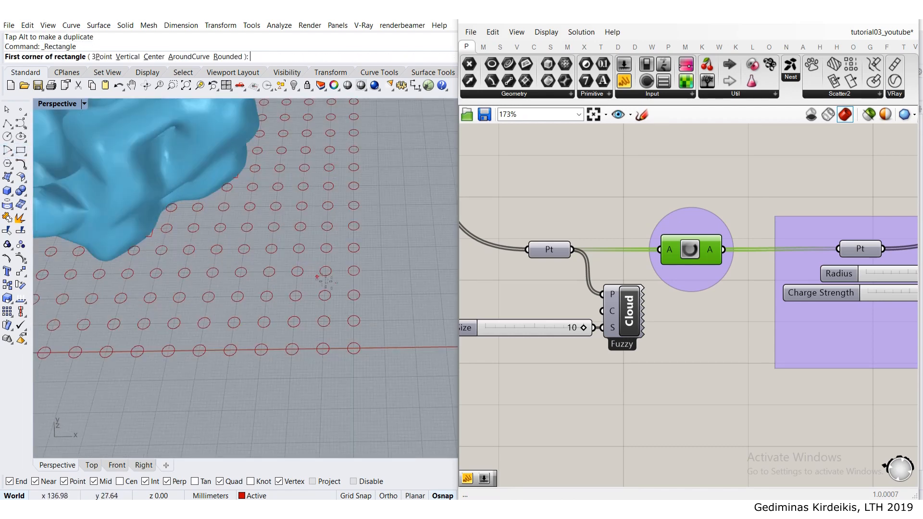
left_click(369, 281)
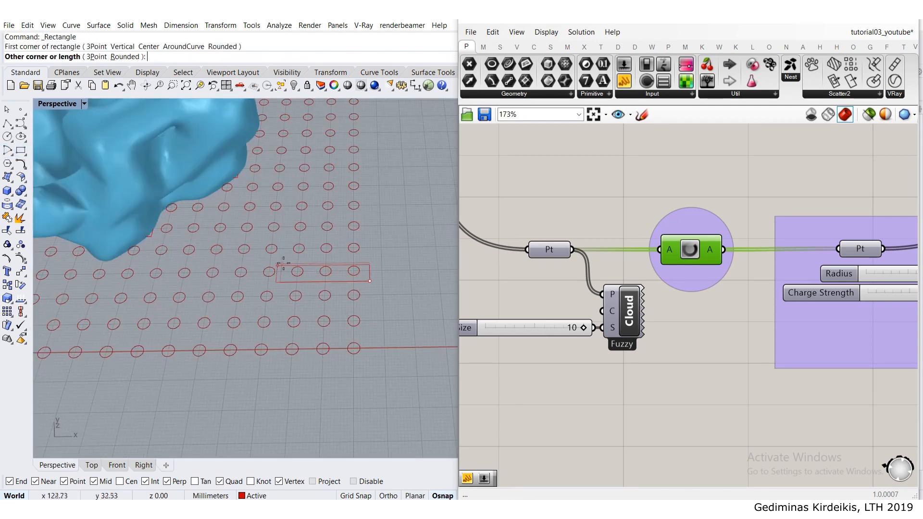
left_click(146, 264)
- Draw two narrow upright rectangles along grid columns, both crossing the long horizontal rectangle
right_click_drag(235, 233, 262, 222)
right_click(321, 198)
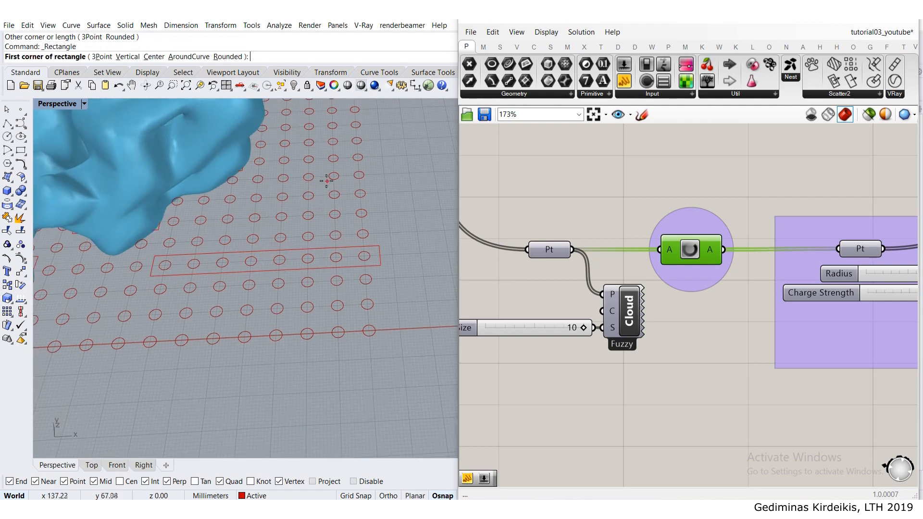
left_click(323, 178)
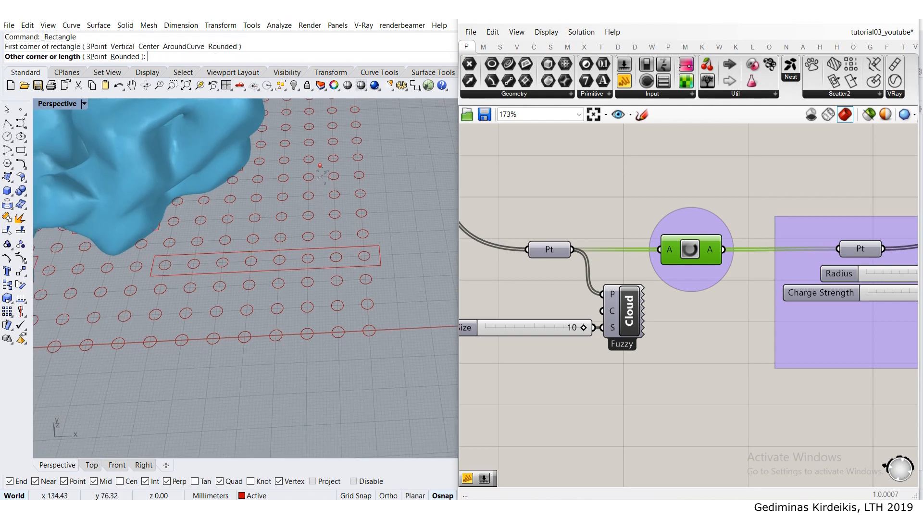
left_click(350, 320)
right_click_drag(222, 280, 238, 295)
right_click(244, 315)
left_click(245, 318)
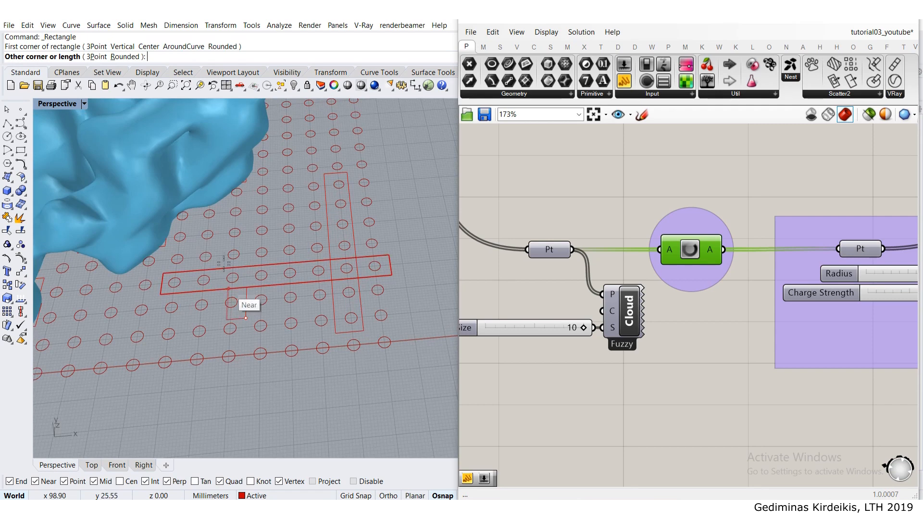
left_click(222, 210)
- Add a shorter horizontal rectangle across the upper part of the upright rectangle nearest the grid's outer edge
right_click(367, 213)
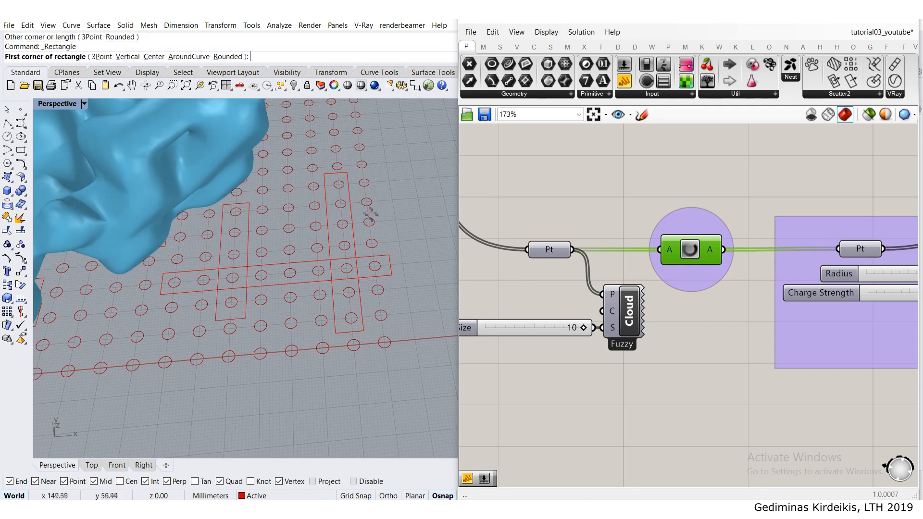
left_click(383, 210)
left_click(280, 200)
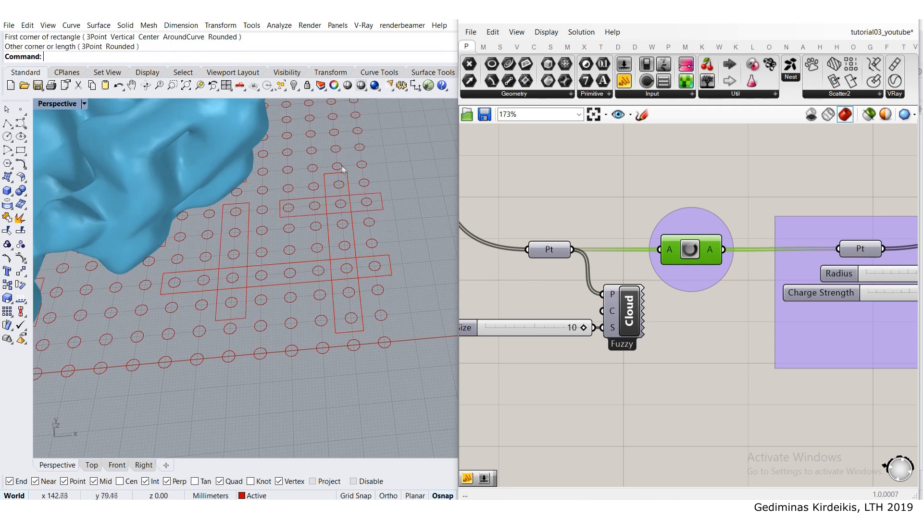
- Draw a narrow horizontal rectangle around a row of circles in the grid's far corner, opposite the origin
scroll(340, 169, "down", 8)
scroll(335, 163, "up", 5)
mouse_move(339, 155)
right_mouse_down()
mouse_move(353, 164)
mouse_move(347, 160)
right_mouse_up()
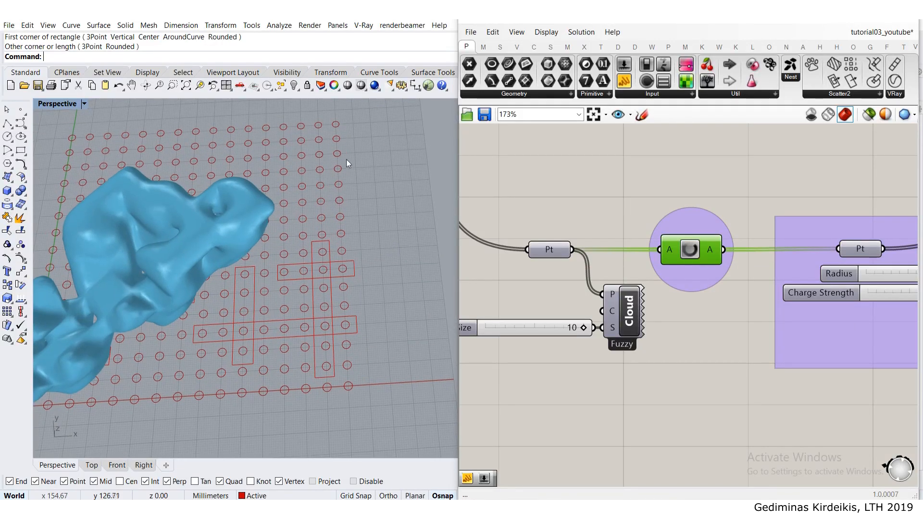
right_click(348, 158)
left_click(347, 157)
left_click(222, 154)
- Draw one long and one short upright rectangle crossing the horizontal rectangle in the grid's far corner
right_click(268, 136)
left_click(275, 116)
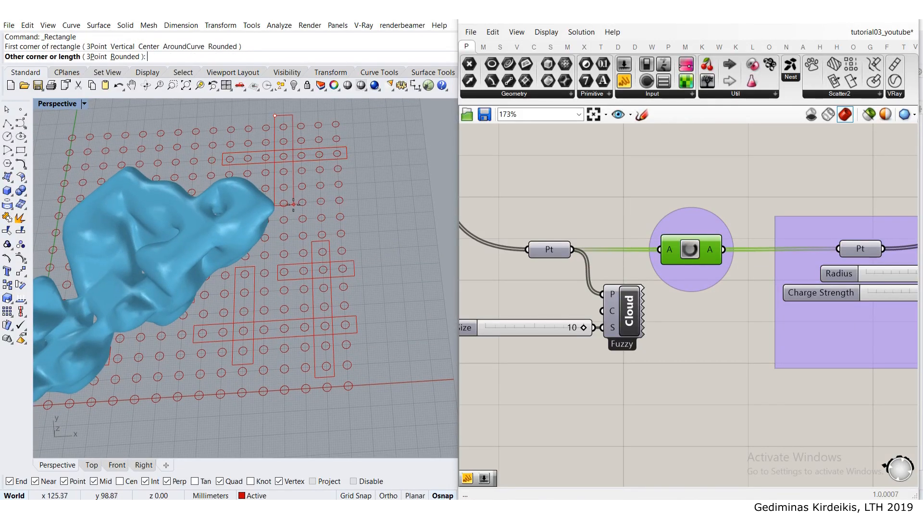
left_click(290, 193)
right_click(293, 190)
left_click(314, 177)
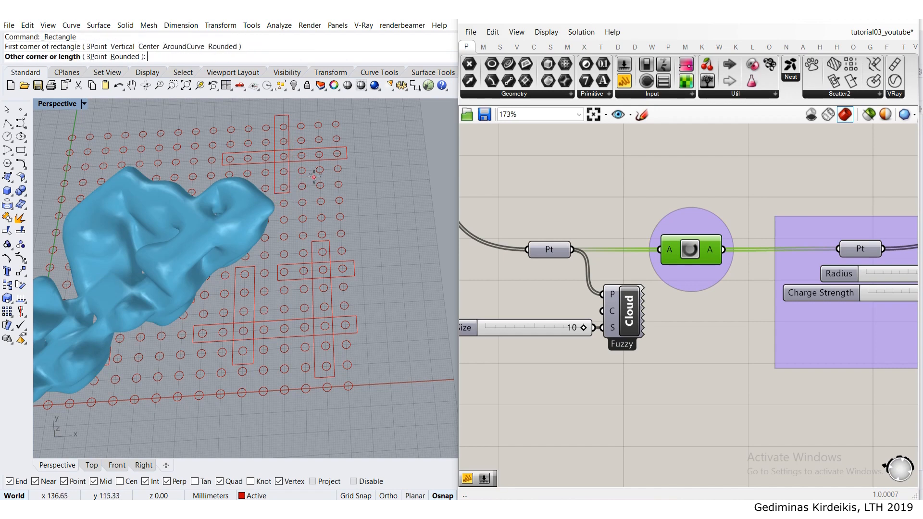
left_click(327, 132)
- Add a wider upright rectangle over the inner end of the far corner's horizontal rectangle
right_click_drag(235, 169, 233, 149)
right_click(227, 140)
left_click(223, 126)
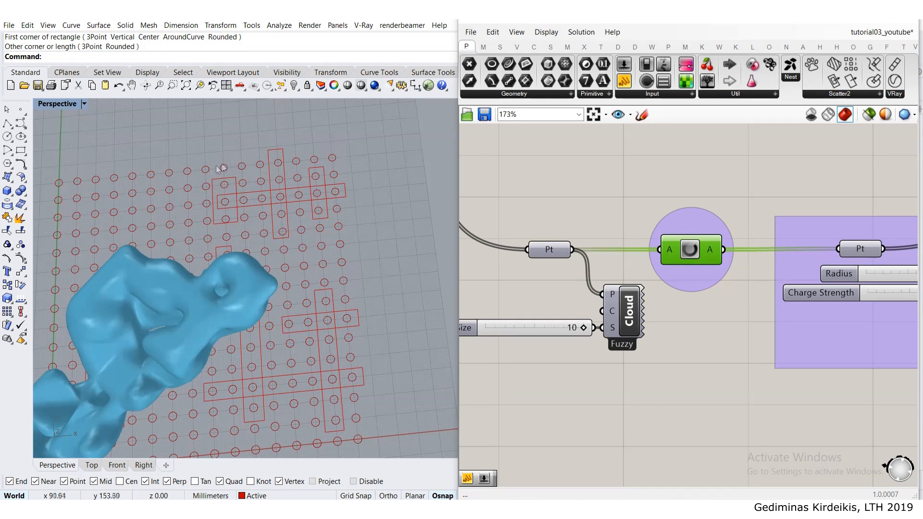
key("Return")
- Draw a cross of one horizontal and one upright rectangle near the far end of the grid's y-axis
left_click(45, 215)
left_click(106, 219)
key("Return")
left_click(67, 189)
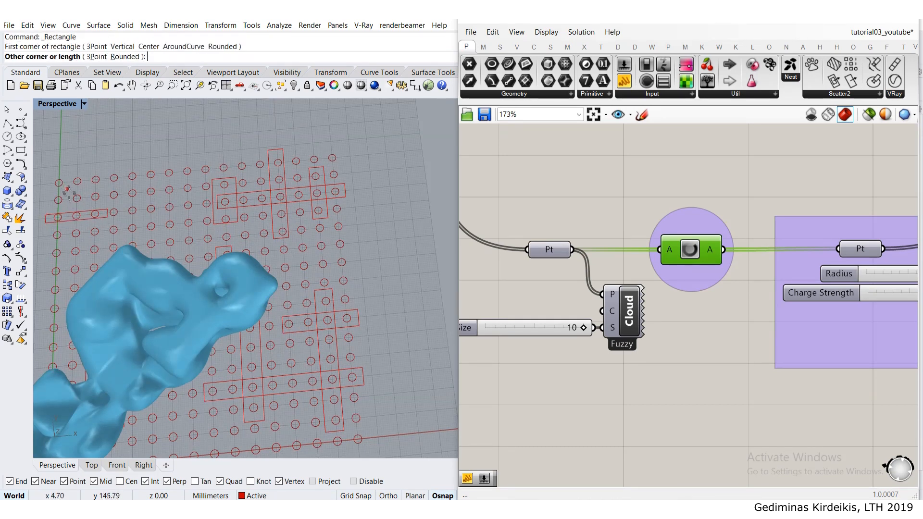
left_click(85, 240)
- Copy the two crossed rectangles to one place further along x and one place lower along the y-axis
left_click_drag(94, 220, 60, 202)
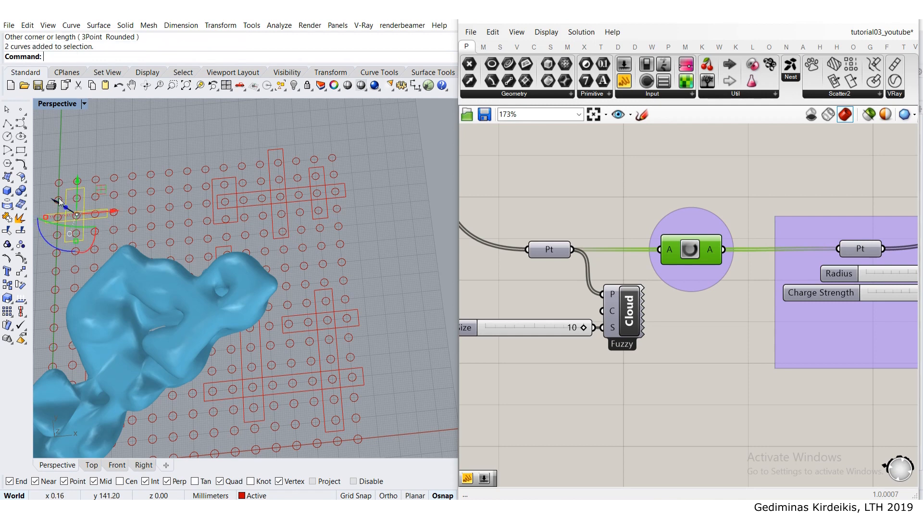
key("Return")
left_click(58, 198)
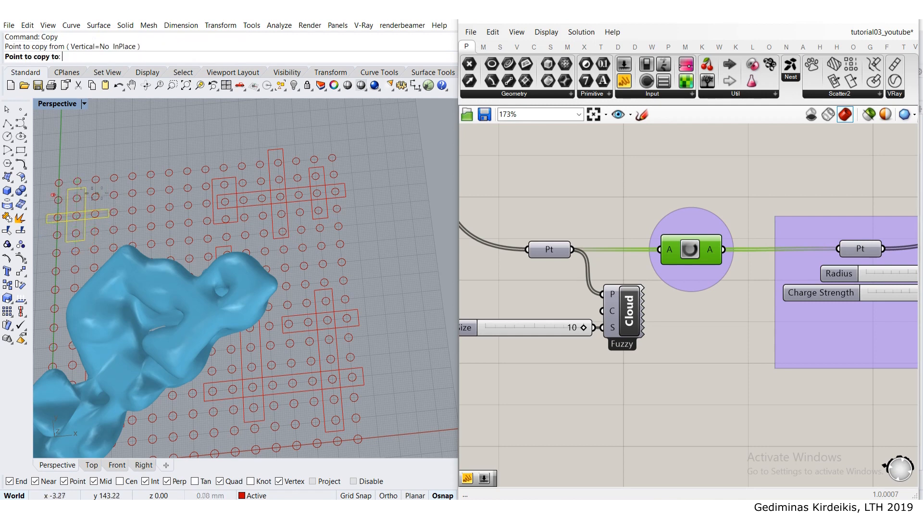
left_click(128, 189)
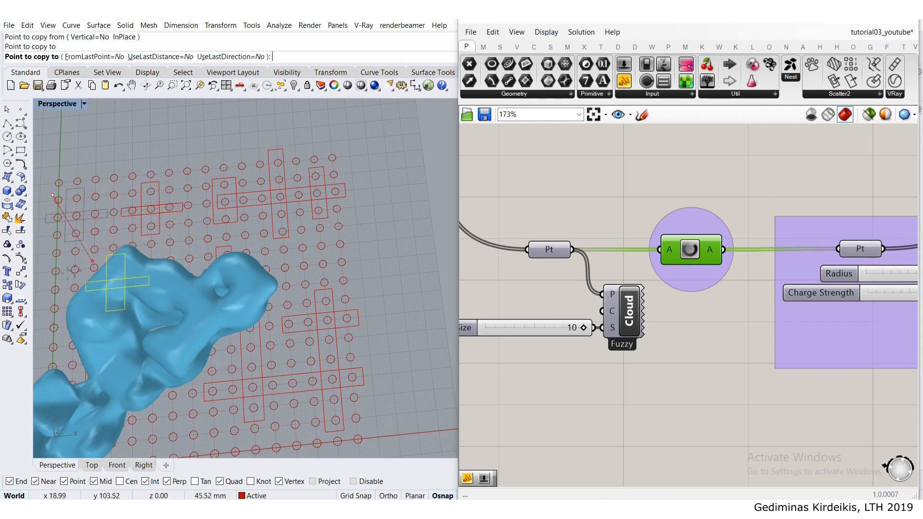
left_click(52, 270)
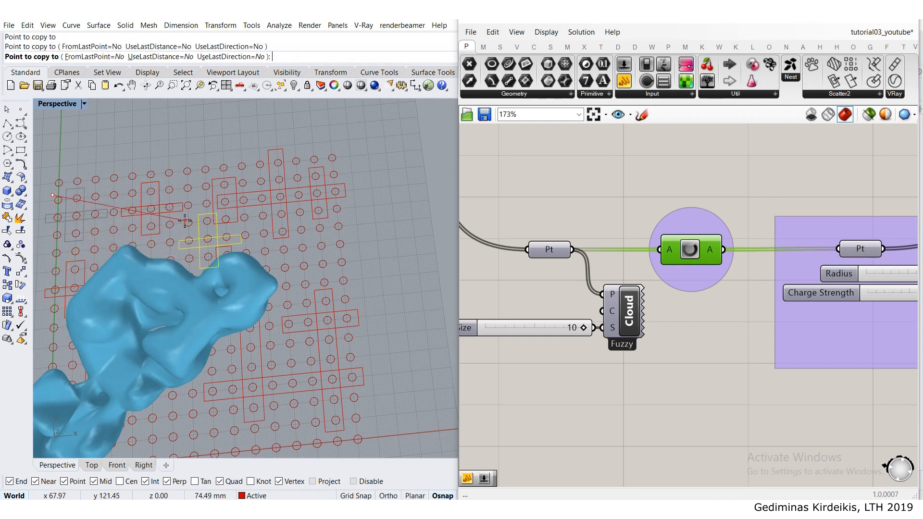
key("Escape")
key("Escape")
- Re-run the growth loop with the new starting rectangles and release its points through the data dam to rebuild the mesh
scroll(184, 221, "down", 3)
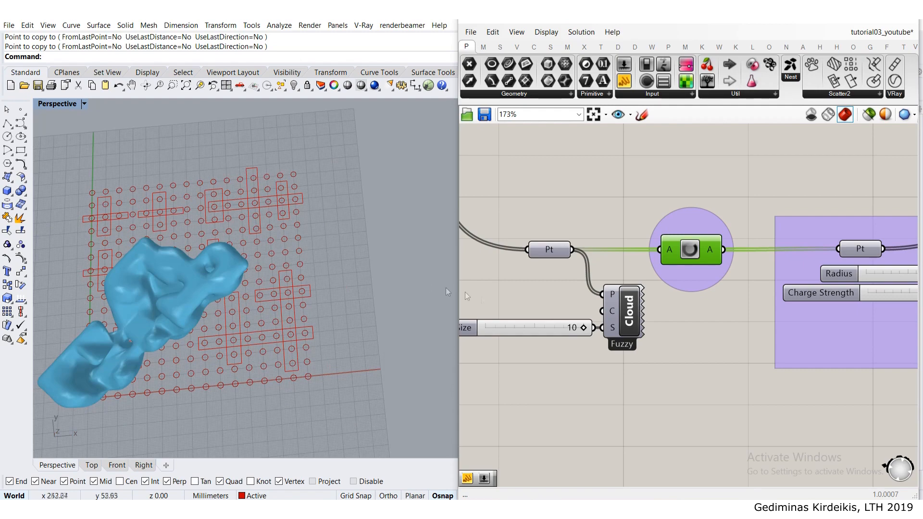
right_click_drag(549, 298, 656, 269)
scroll(625, 278, "down", 10)
right_click_drag(513, 343, 899, 277)
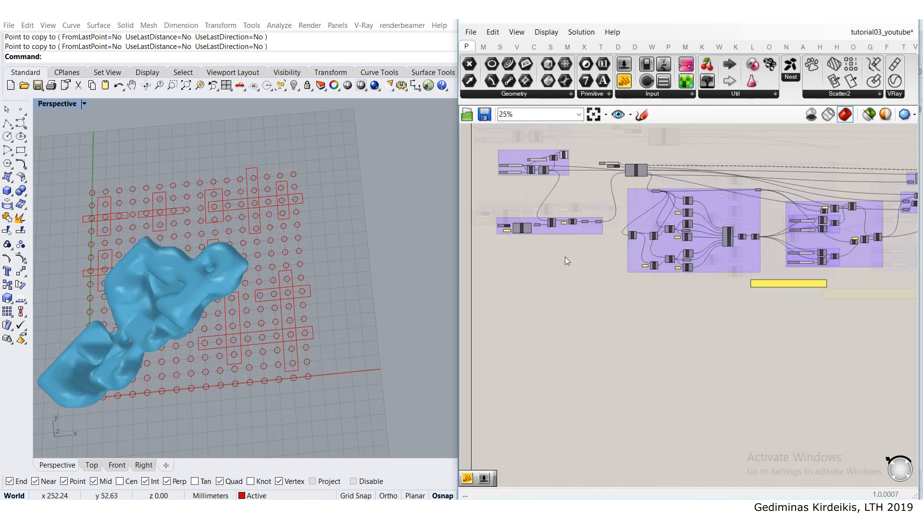
right_click_drag(565, 257, 614, 281)
scroll(567, 255, "up", 3)
scroll(565, 254, "up", 2)
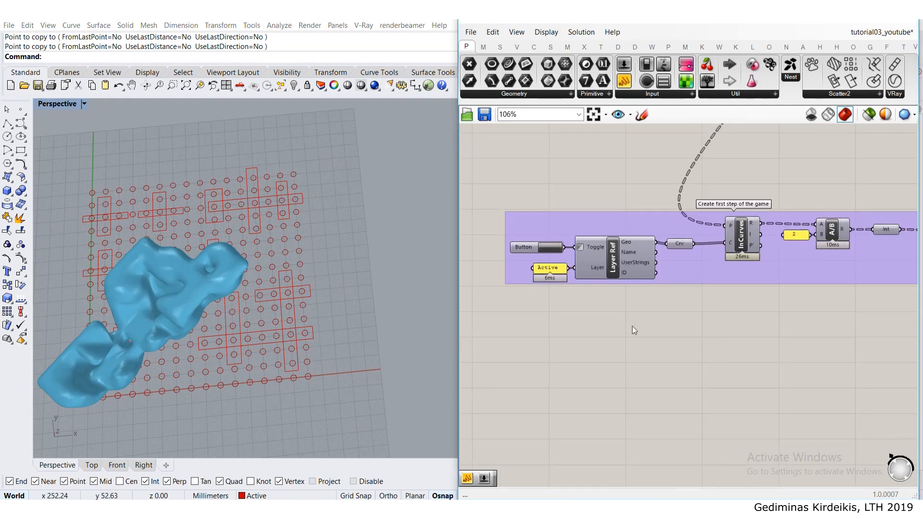
scroll(631, 327, "down", 5)
scroll(628, 328, "up", 5)
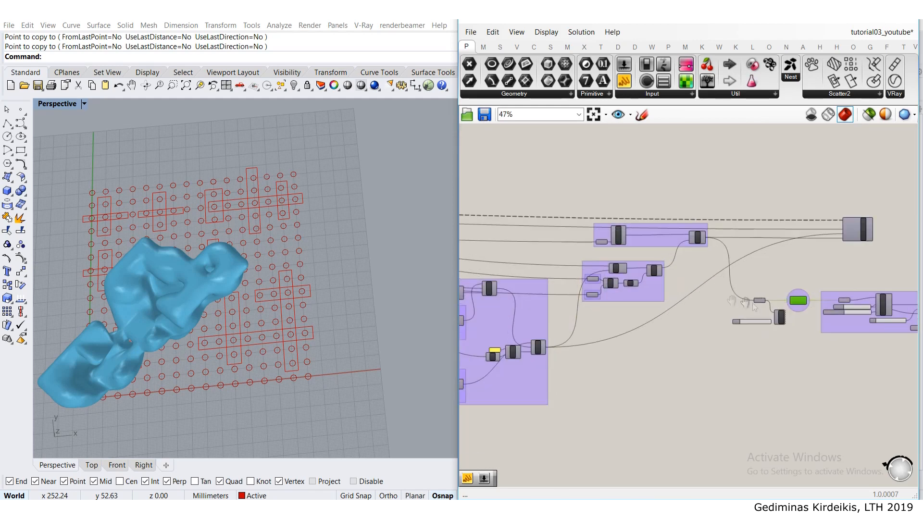
scroll(667, 285, "up", 3)
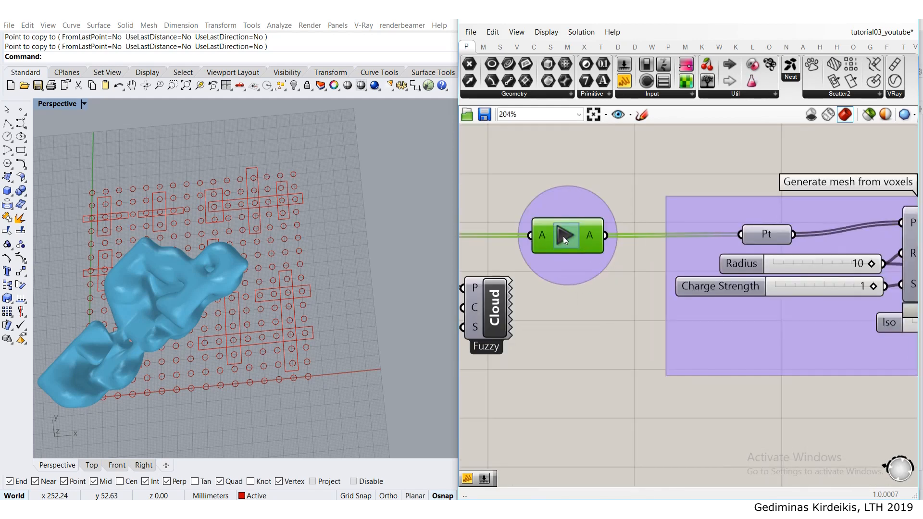
left_click(563, 236)
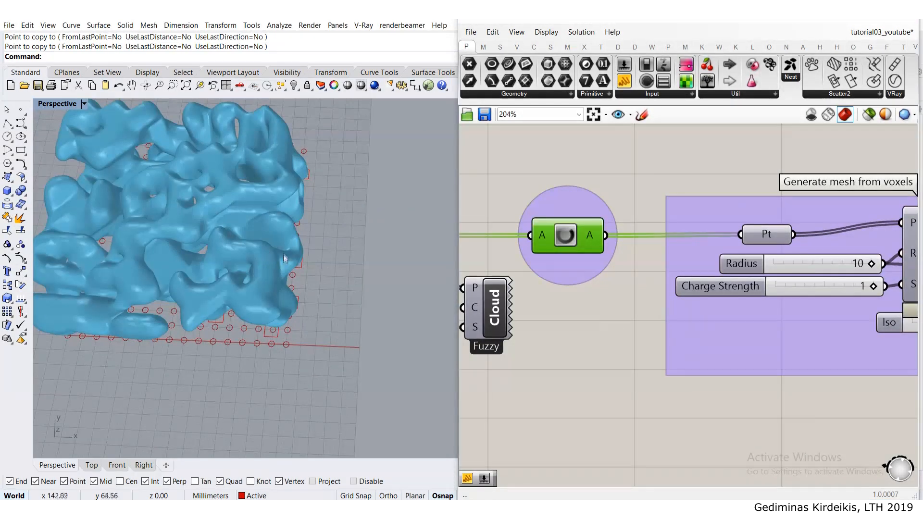
- Set the Iso value feeding the Cocoon mesher to 0.7 and check the mesh's shape from several angles
scroll(613, 281, "down", 3)
right_click_drag(826, 327, 662, 303)
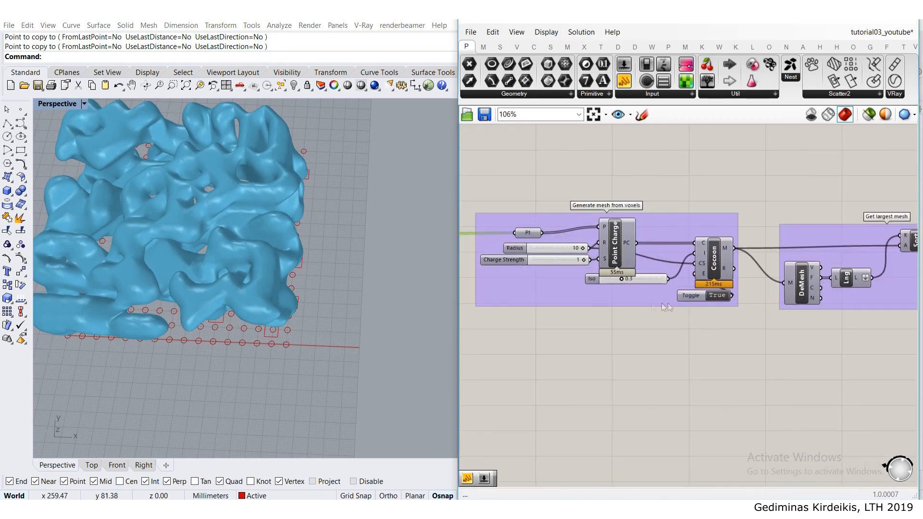
scroll(627, 272, "up", 3)
left_click_drag(673, 280, 675, 295)
right_click_drag(284, 244, 245, 259)
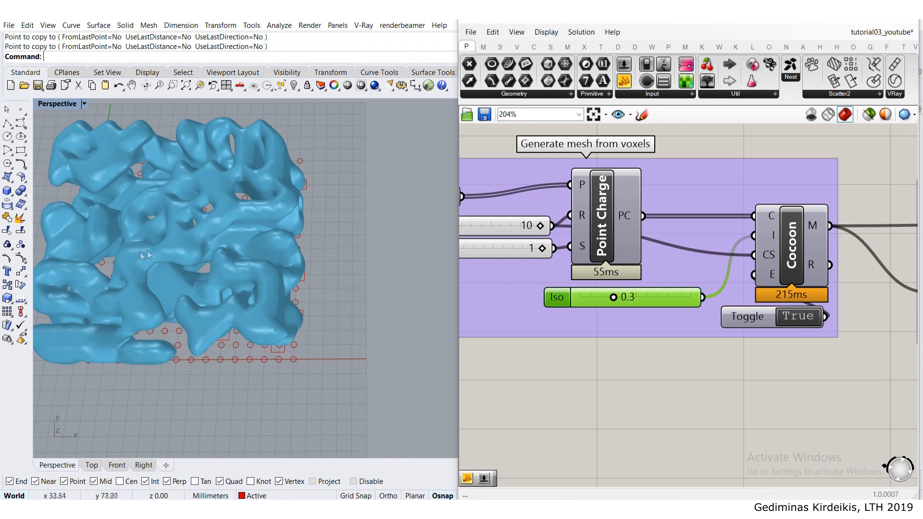
mouse_move(142, 255)
right_mouse_down()
mouse_move(139, 293)
mouse_move(145, 269)
mouse_move(149, 290)
mouse_move(207, 229)
mouse_move(255, 263)
mouse_move(287, 270)
mouse_move(248, 262)
mouse_move(219, 234)
right_mouse_up()
scroll(611, 296, "up", 3)
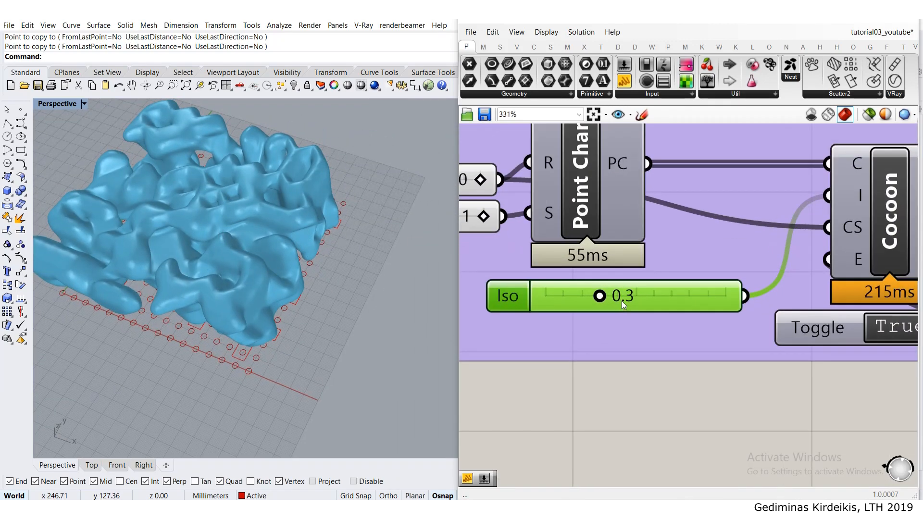
left_click_drag(577, 272, 634, 275)
right_click_drag(283, 219, 253, 249)
scroll(217, 270, "up", 4)
scroll(255, 252, "down", 4)
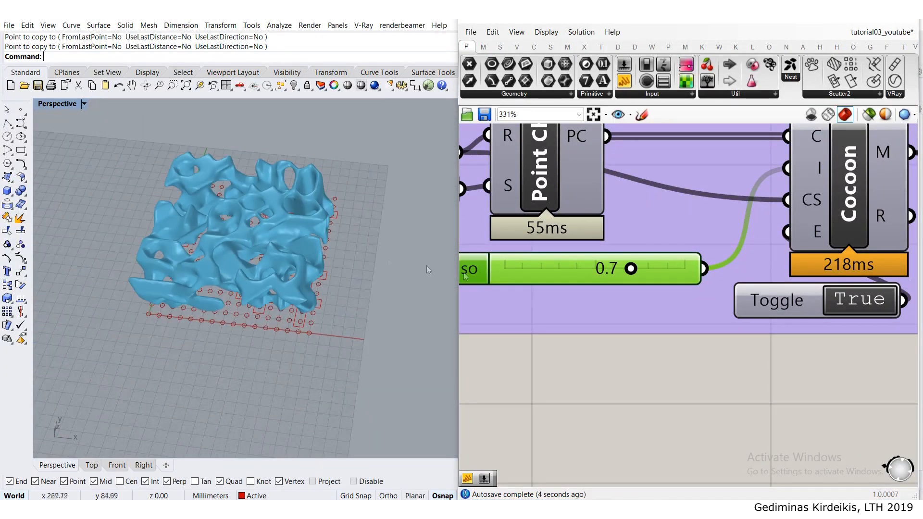
- Bake the smoothed mesh from the wbCatmullClark output to the Default layer
scroll(628, 321, "down", 8)
right_click_drag(285, 238, 240, 259)
scroll(260, 294, "up", 3)
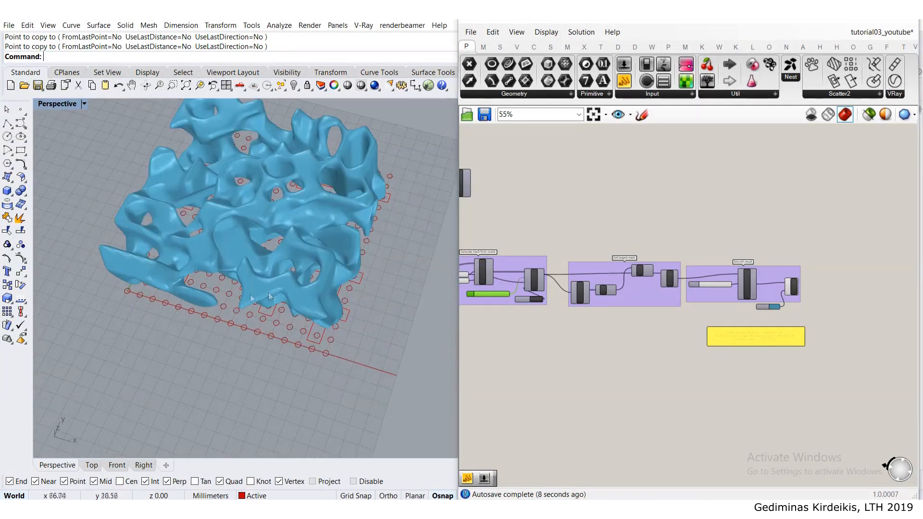
scroll(736, 288, "up", 5)
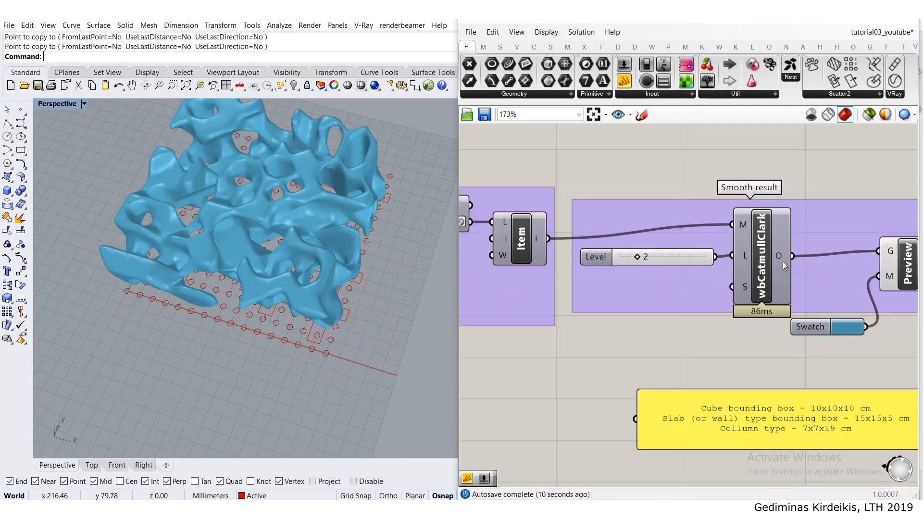
right_click(779, 260)
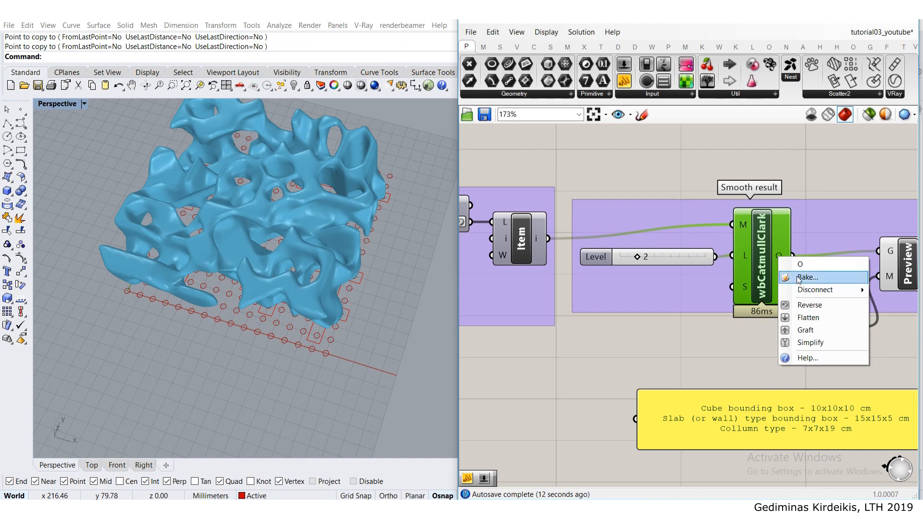
left_click(797, 276)
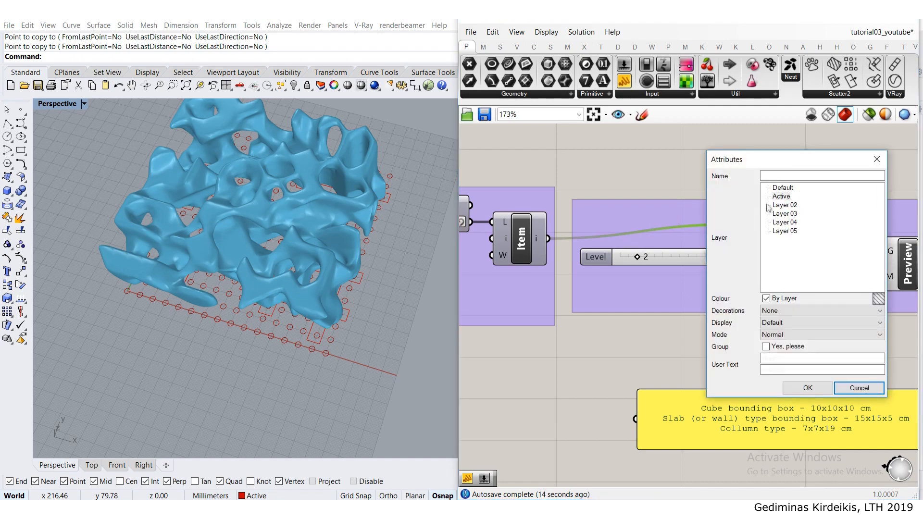
left_click(808, 388)
- Move the newly baked slab mesh away from the grid, along x past the previously baked mesh
left_click(279, 216)
scroll(289, 226, "down", 5)
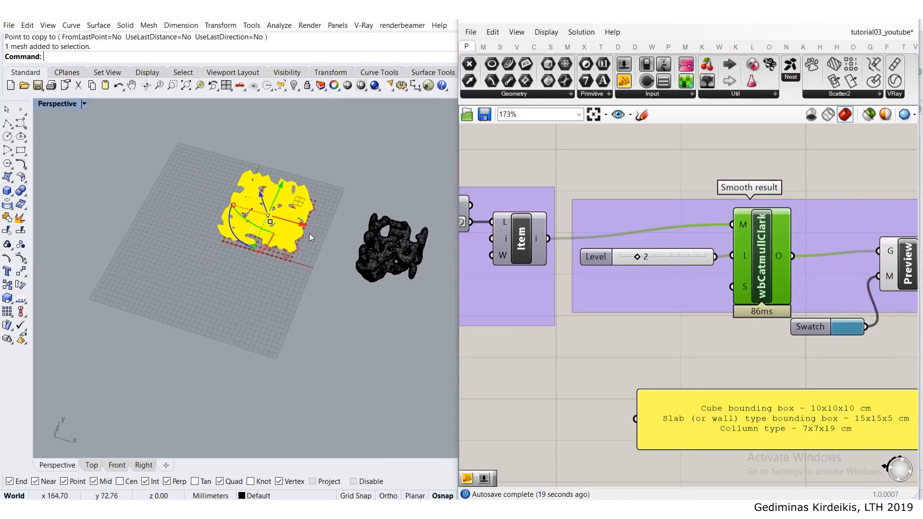
scroll(310, 233, "down", 6)
right_click_drag(311, 240, 184, 260, "shift")
left_click_drag(184, 259, 307, 269)
left_click(270, 308)
scroll(240, 235, "up", 6)
scroll(241, 235, "down", 5)
right_click_drag(240, 236, 209, 226)
scroll(168, 228, "up", 11)
scroll(183, 217, "down", 7)
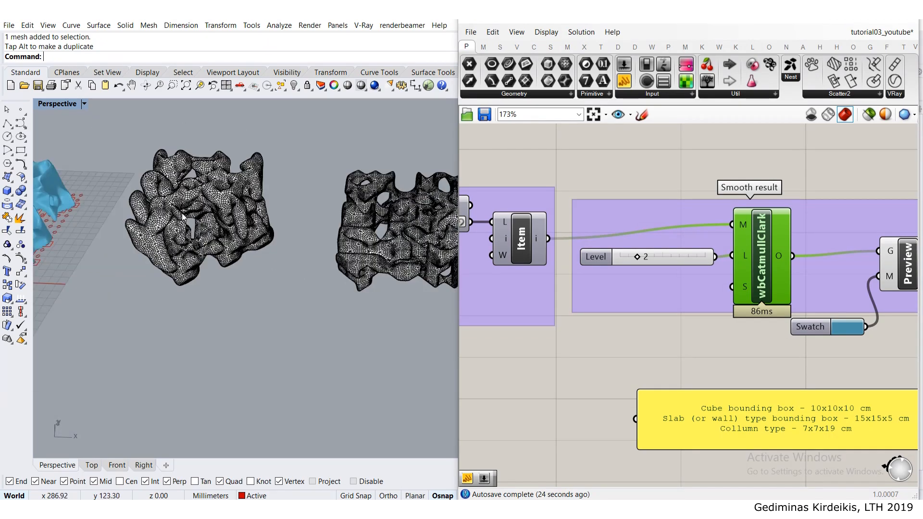
- Display the Perspective viewport in Arctic mode and compare the shapes of the two baked meshes
scroll(183, 217, "up", 5)
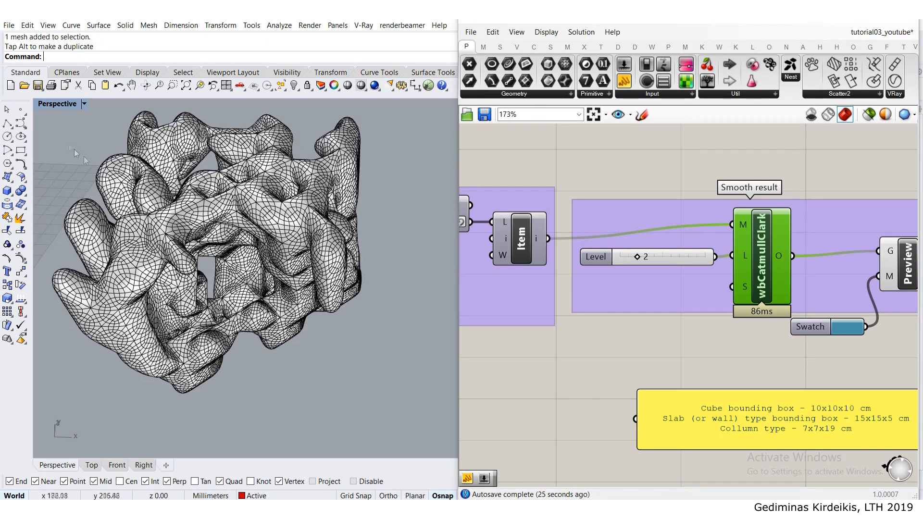
left_click(54, 110)
left_click(80, 225)
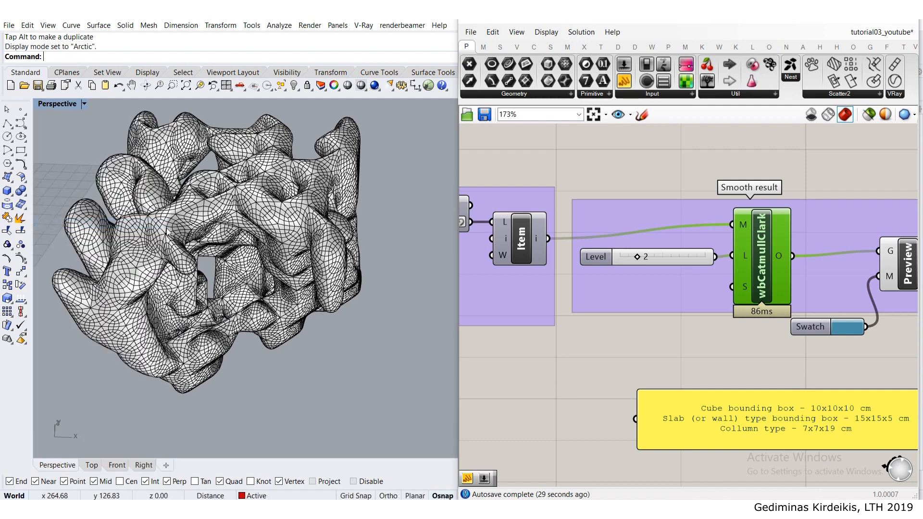
mouse_move(173, 208)
right_mouse_down()
mouse_move(155, 215)
mouse_move(166, 231)
right_mouse_up()
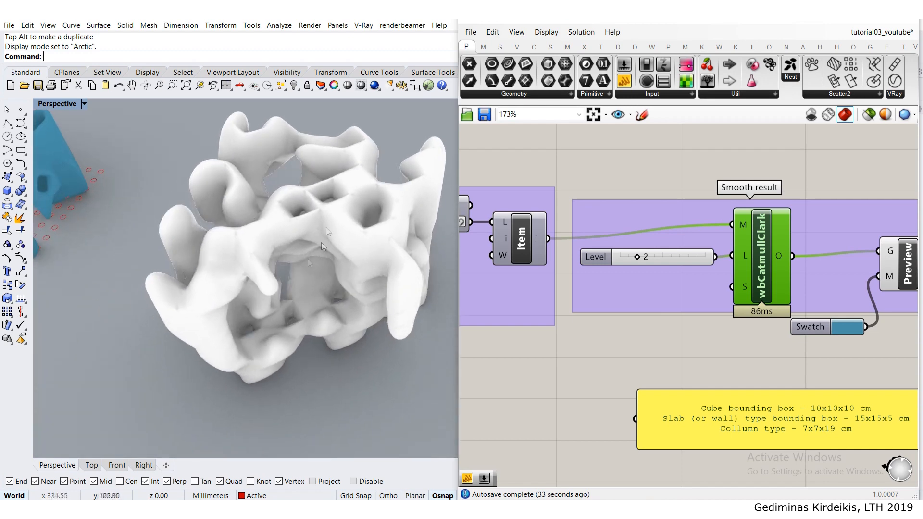
scroll(286, 250, "down", 5)
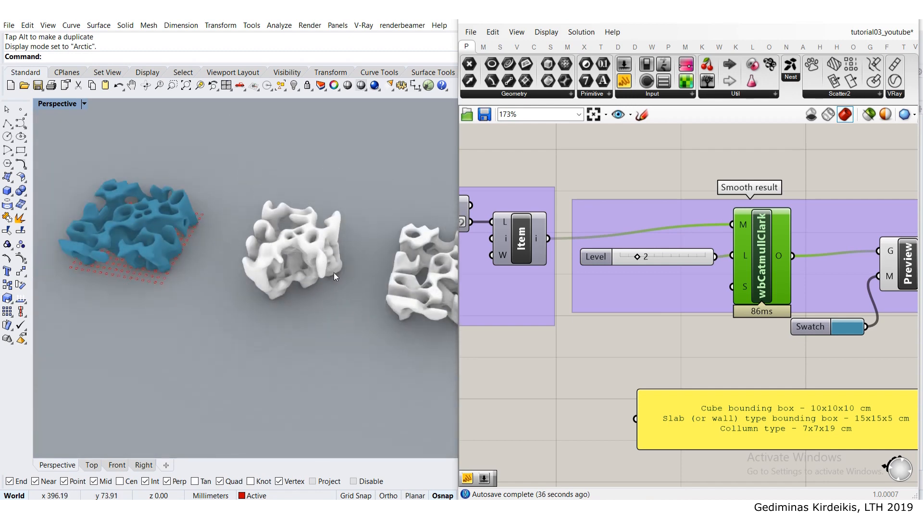
scroll(341, 277, "up", 3)
right_click_drag(348, 279, 268, 255, "shift")
scroll(155, 192, "up", 3)
scroll(198, 208, "down", 5)
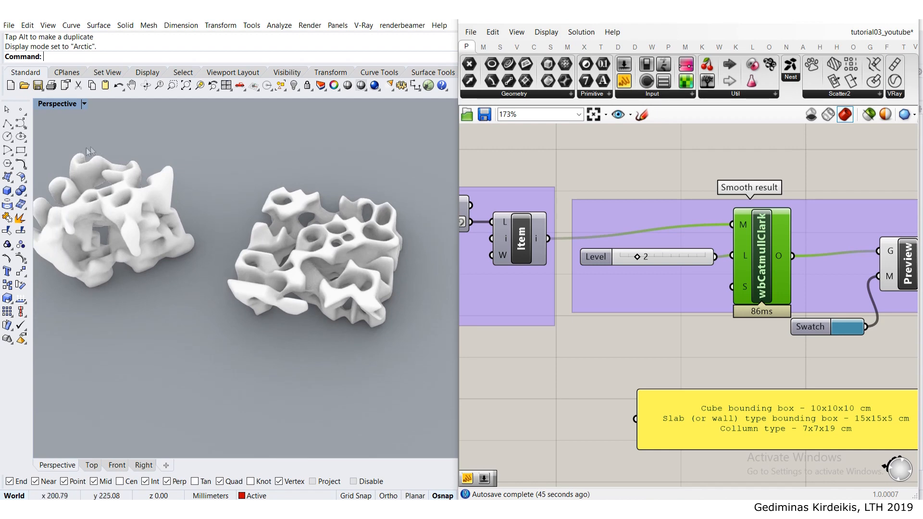
right_click_drag(118, 222, 212, 290, "shift")
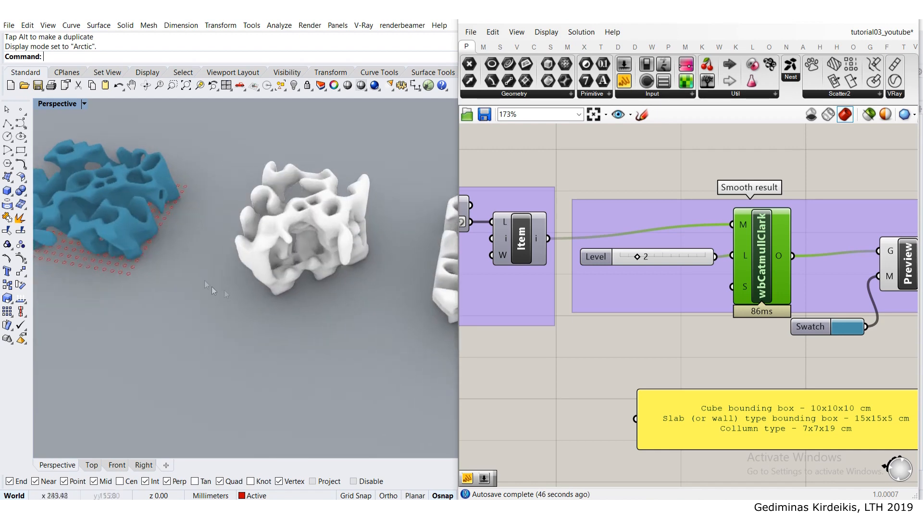
right_click_drag(328, 244, 276, 232, "shift")
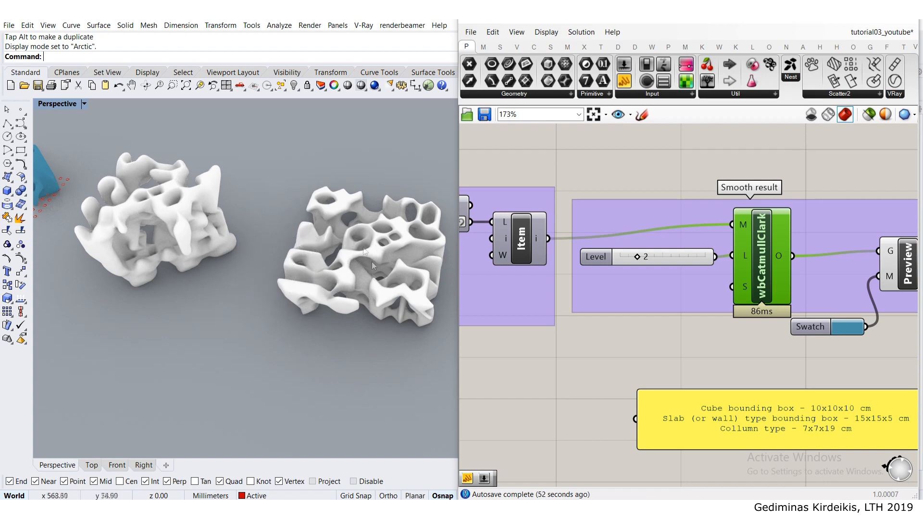
right_click_drag(111, 196, 289, 234, "shift")
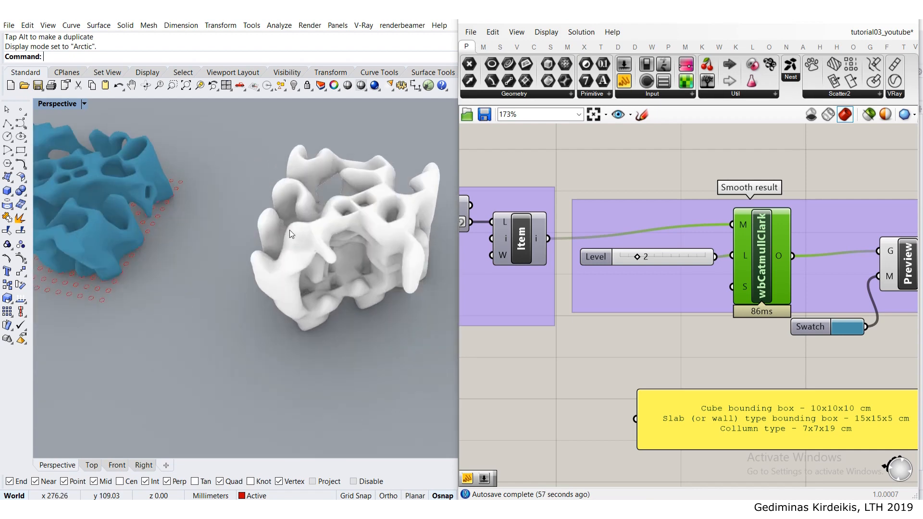
- Return the Perspective viewport to Shaded display and bring the live mesh over the grid into view
left_click(60, 103)
left_click(71, 139)
right_click_drag(184, 232, 347, 269, "shift")
scroll(212, 209, "up", 4)
scroll(530, 240, "down", 5)
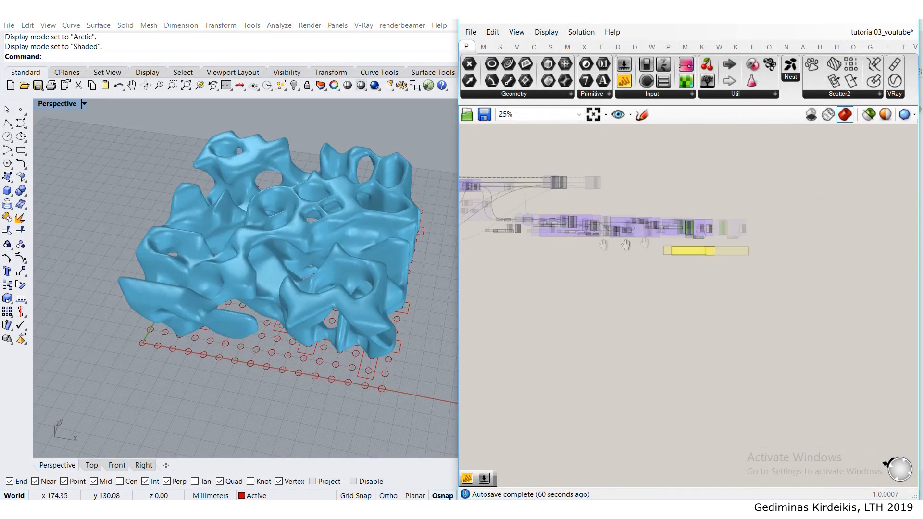
- Check the note listing the bounding-box sizes, and set the grid's xy amount to 8
scroll(585, 236, "up", 2)
scroll(586, 236, "up", 9)
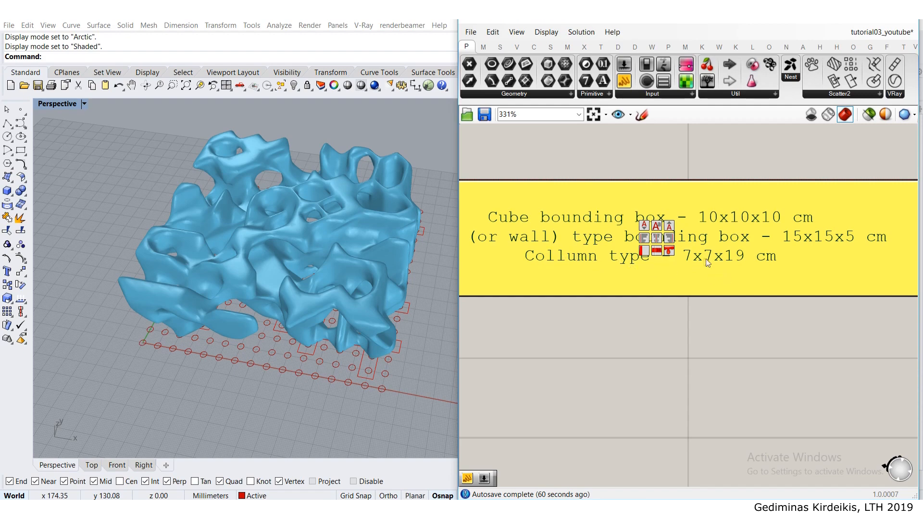
scroll(638, 234, "down", 10)
scroll(638, 235, "up", 10)
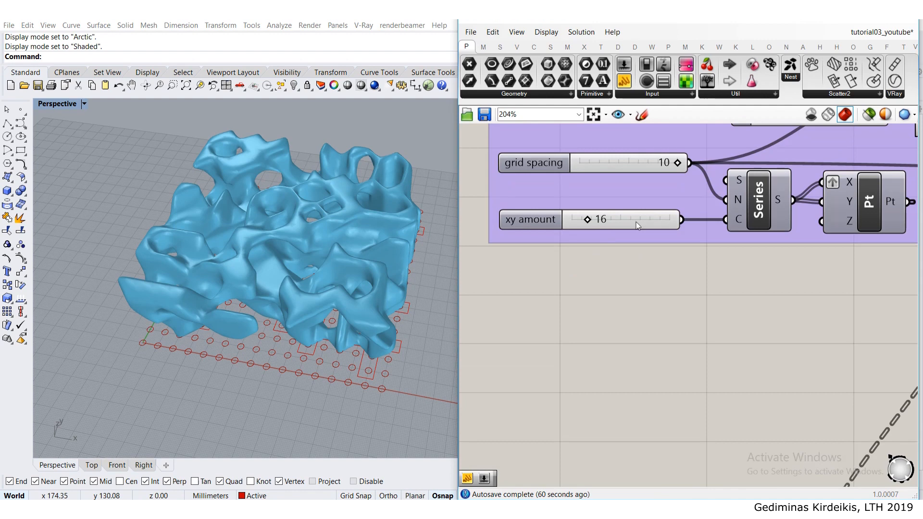
double_click(636, 222)
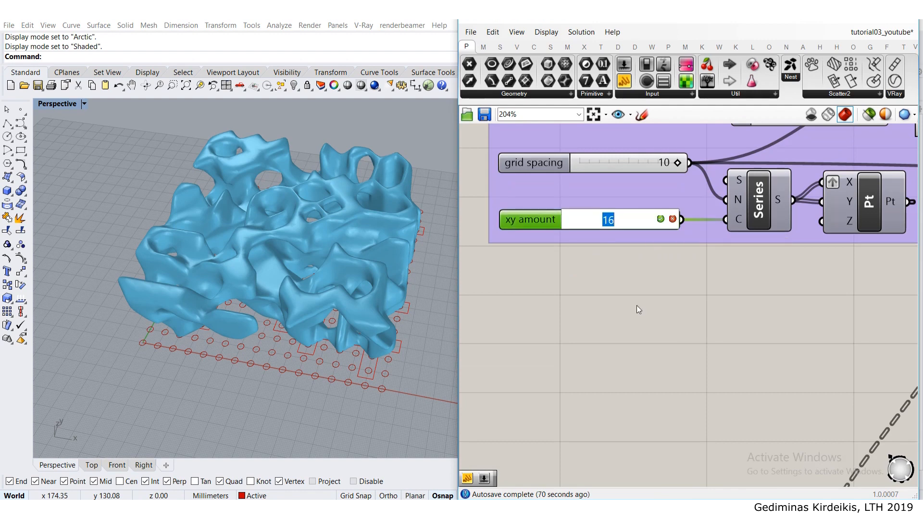
type("8")
key("Return")
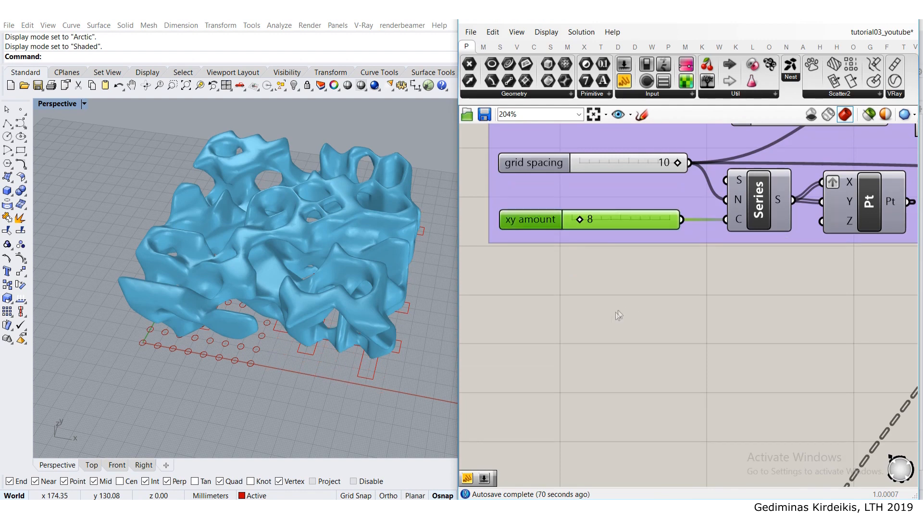
left_click(613, 259)
scroll(605, 212, "down", 3)
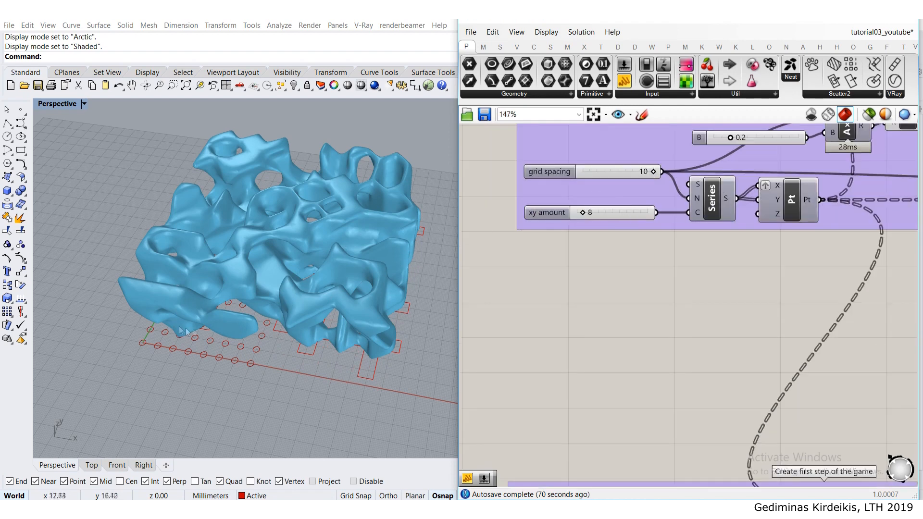
- Delete the starting rectangles that lie outside the reduced point grid
scroll(327, 293, "down", 8)
right_click_drag(327, 292, 407, 292)
scroll(374, 265, "up", 6)
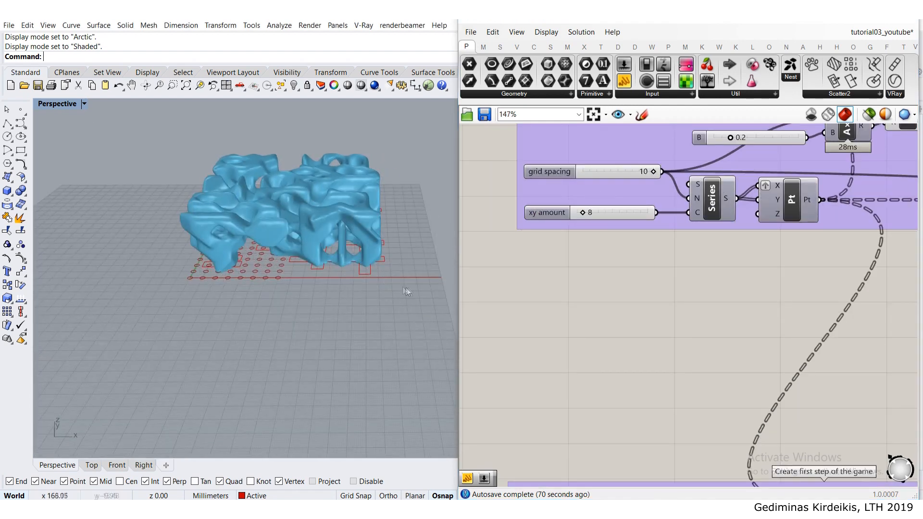
left_click_drag(309, 203, 308, 203)
right_click_drag(351, 217, 207, 279)
key("Delete")
- Turn off the preview of the custom preview component that displays the smoothed mesh
scroll(186, 173, "up", 6)
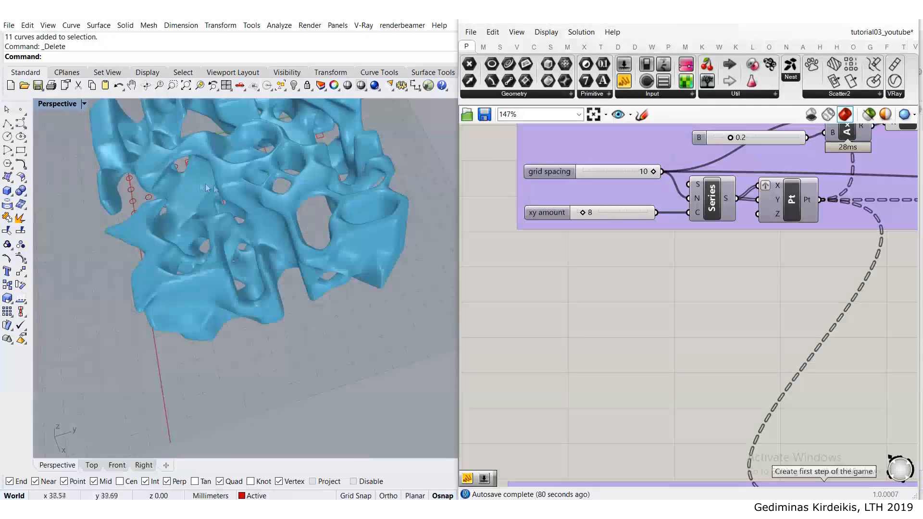
scroll(289, 216, "down", 3)
scroll(748, 259, "down", 5)
scroll(747, 259, "down", 6)
right_click_drag(748, 260, 462, 242)
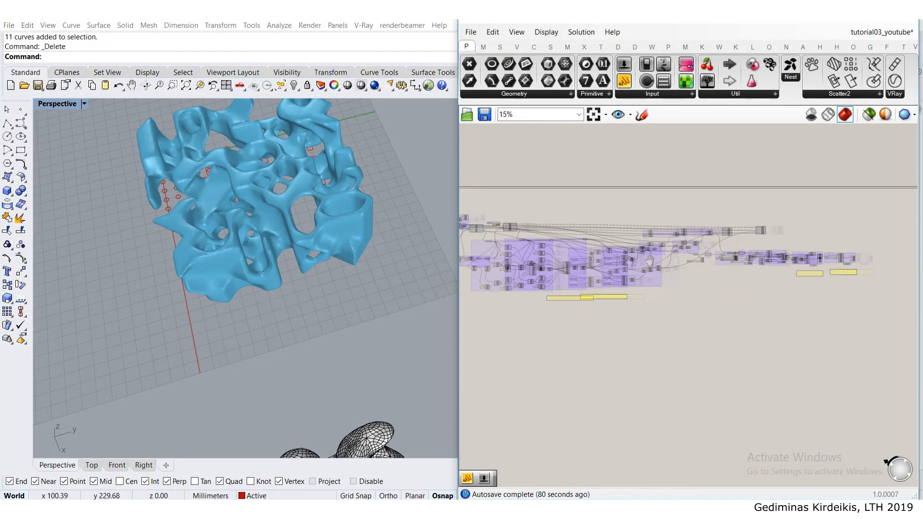
right_click_drag(859, 260, 805, 269)
scroll(805, 269, "up", 6)
left_click(803, 270)
middle_click(795, 266)
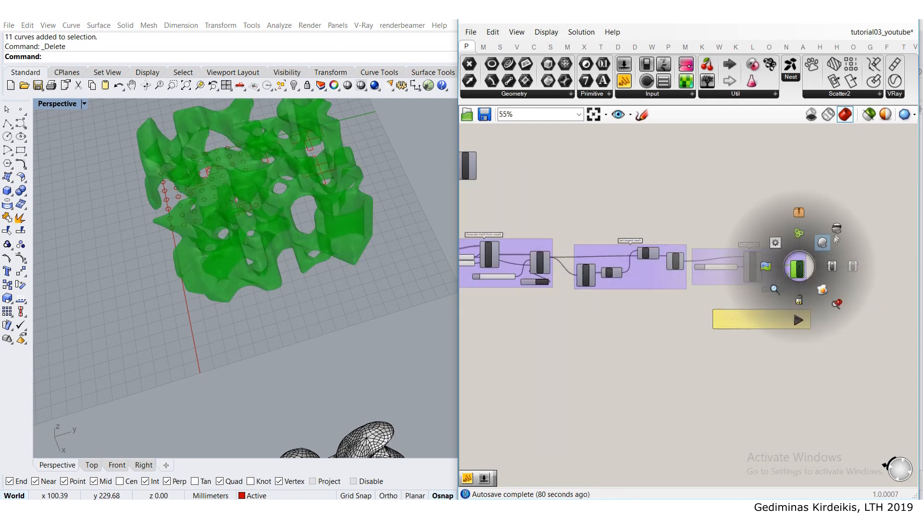
left_click(837, 224)
- Delete the remaining old starting rectangles so that only the grid's point circles are left
left_click_drag(405, 193, 259, 124)
key("Delete")
right_click_drag(260, 121, 365, 156)
scroll(203, 276, "up", 3)
right_click_drag(203, 277, 260, 269)
scroll(260, 269, "down", 4)
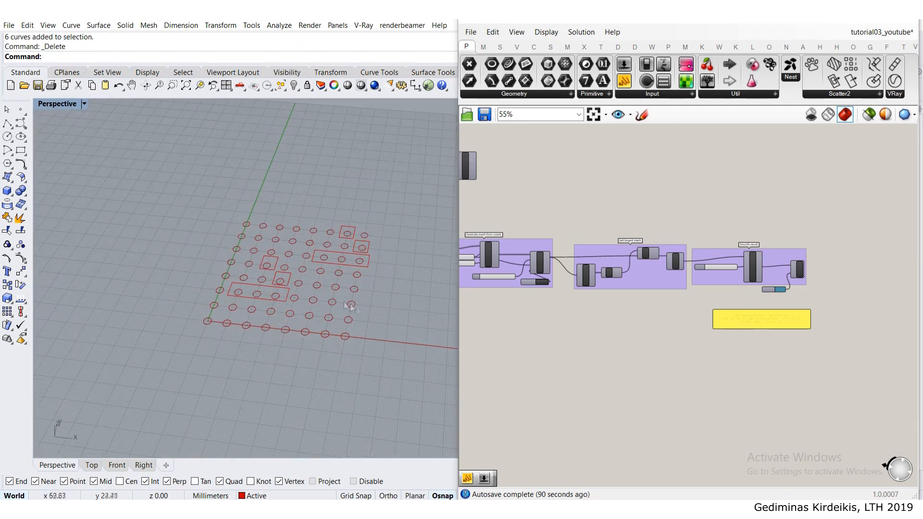
left_click_drag(171, 204, 142, 171)
key("Delete")
- Draw a cross near the grid's middle from an upright rectangle around four points and a horizontal one around five
left_click(21, 150)
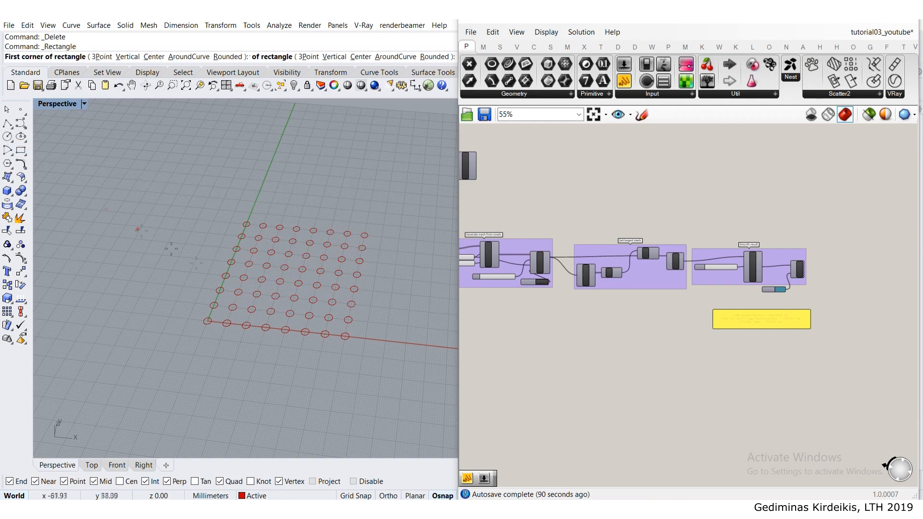
scroll(270, 292, "up", 4)
right_click_drag(289, 297, 265, 309)
left_click(260, 284)
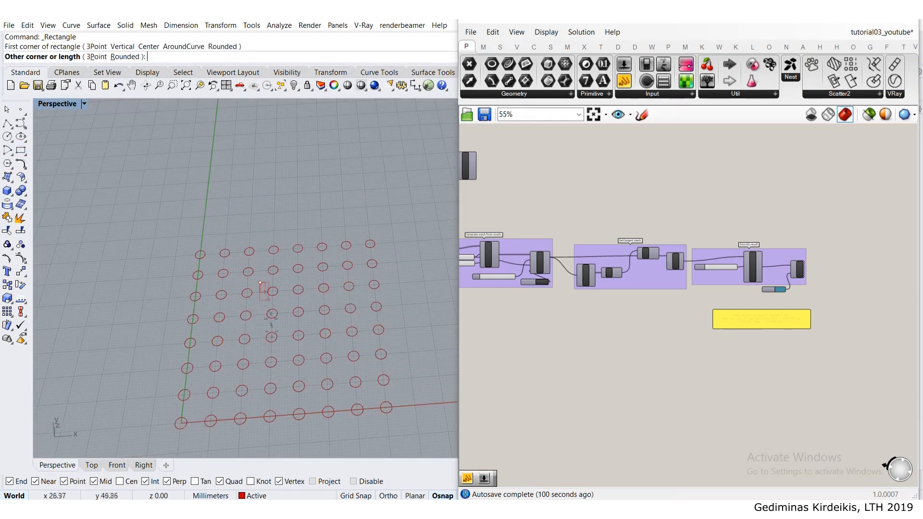
left_click(284, 374)
key("Return")
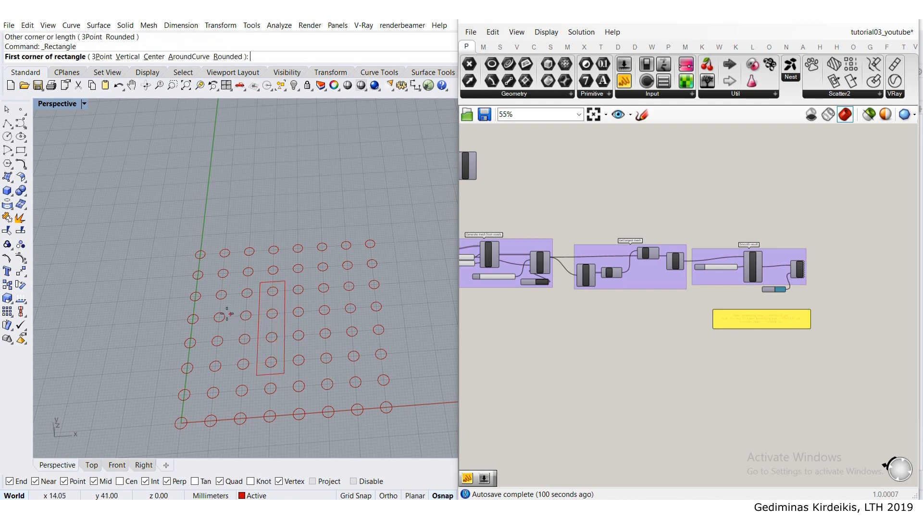
left_click(205, 331)
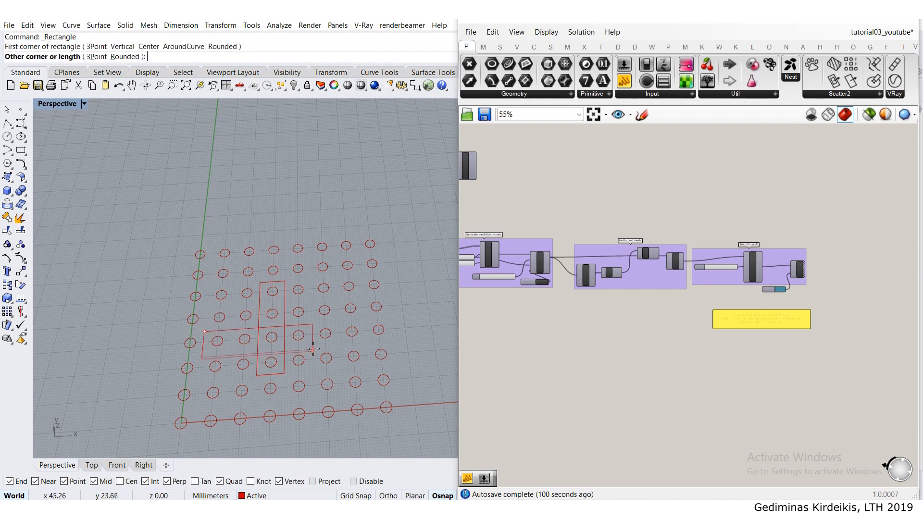
left_click(339, 343)
- Draw an upright two-point rectangle and an adjoining one-point rectangle at the grid's far corner opposite the y-axis
right_click_drag(253, 380, 272, 413)
right_click_drag(369, 286, 377, 279)
right_click(376, 276)
left_click(374, 275)
left_click(349, 236)
right_click(322, 234)
left_click(323, 236)
left_click(349, 255)
- Draw a horizontal two-point rectangle with a one-point rectangle beneath it at the grid's far corner on the y-axis
right_click(178, 238)
left_click(172, 235)
left_click(230, 255)
right_click(177, 270)
left_click(175, 276)
left_click(200, 255)
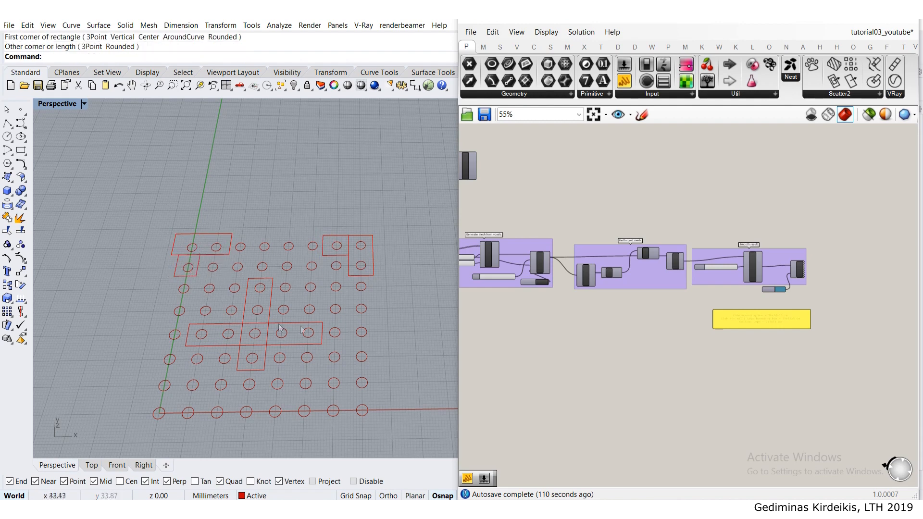
- Re-run the growth loop with the new starting rectangles and preview the resulting points with the Cloud component
scroll(521, 334, "down", 5)
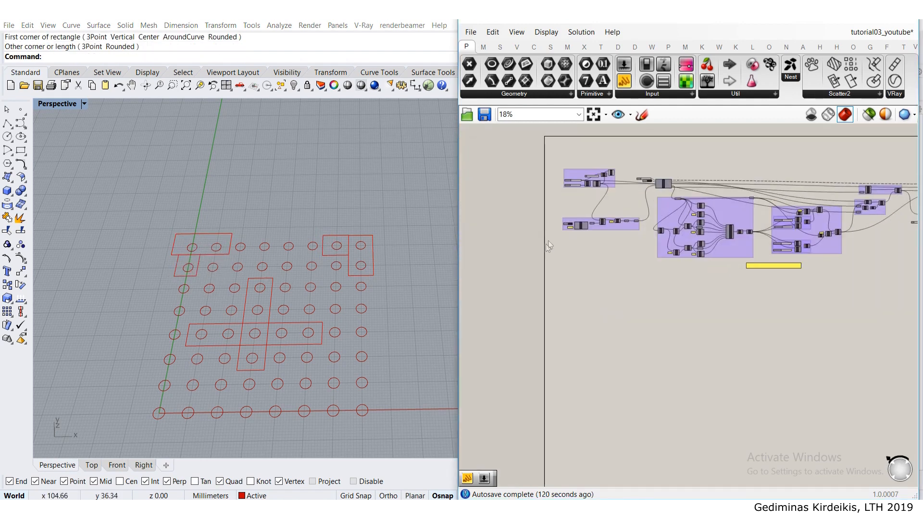
scroll(571, 225, "up", 9)
left_click(550, 225)
scroll(566, 276, "down", 9)
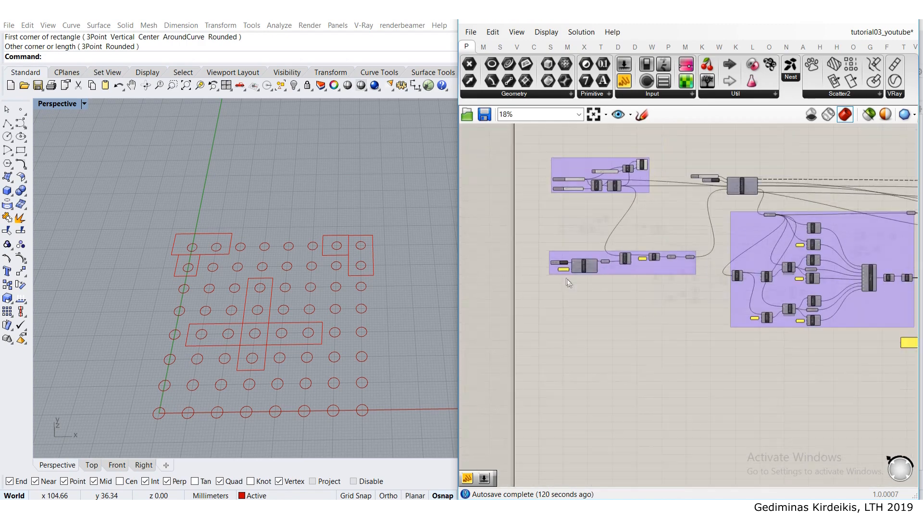
scroll(569, 283, "up", 5)
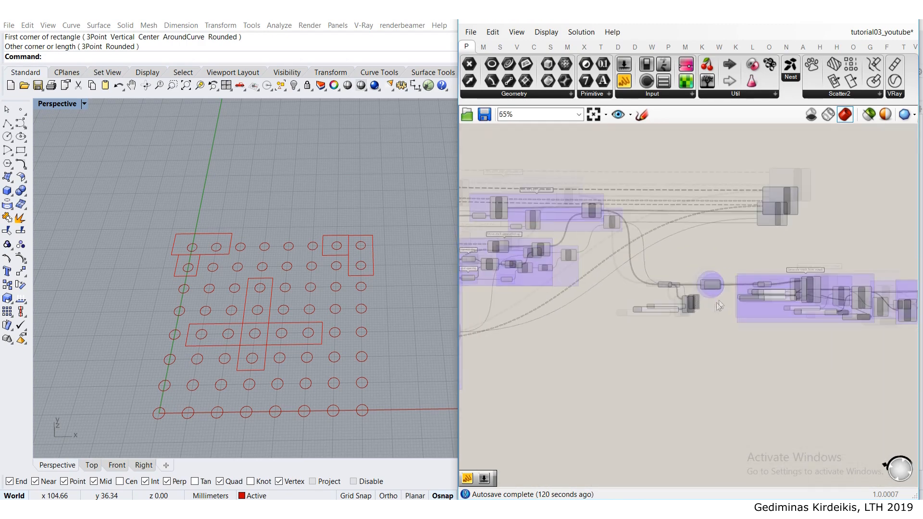
scroll(723, 299, "up", 3)
middle_click(674, 304)
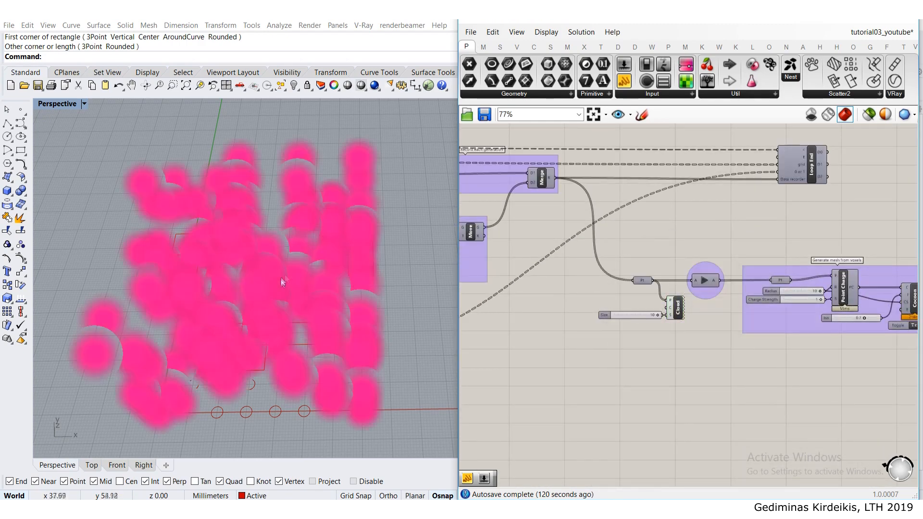
scroll(284, 286, "down", 5)
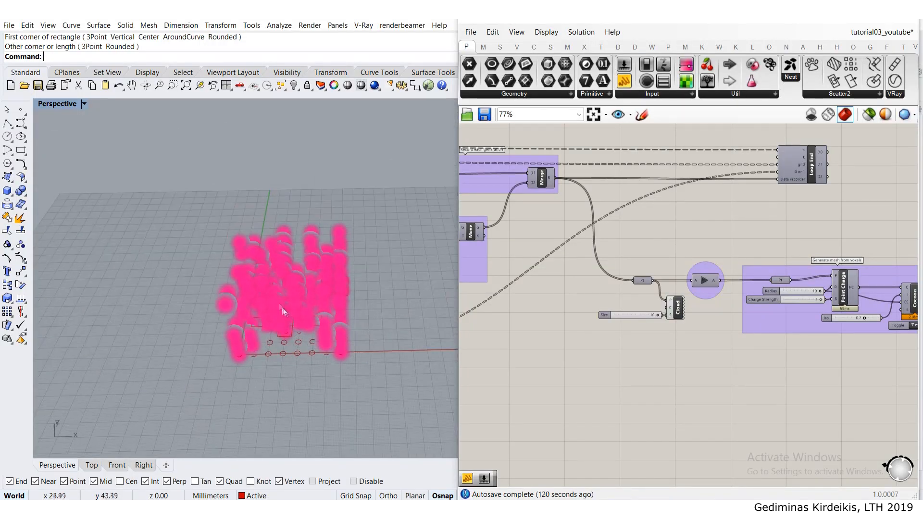
- Set the loop's Repeat count to 19 and re-run the growth loop to grow a taller column of points
scroll(569, 258, "down", 6)
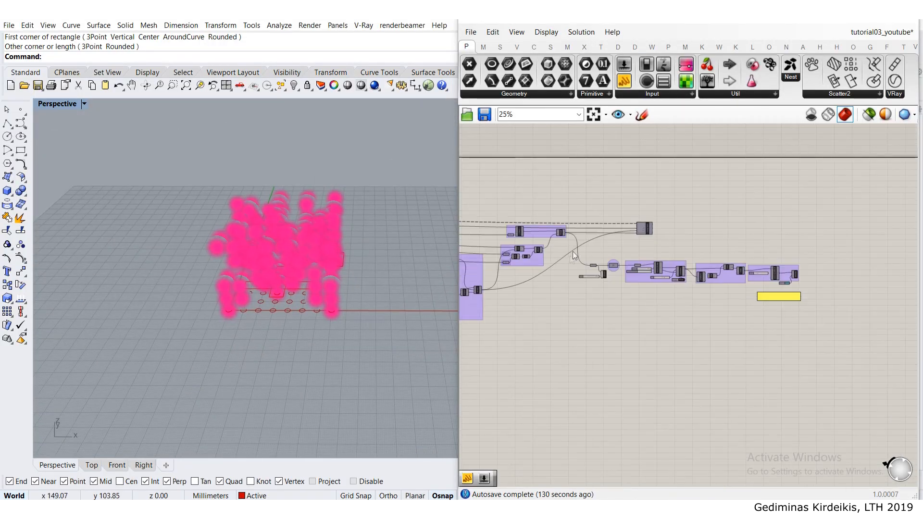
scroll(572, 241, "up", 9)
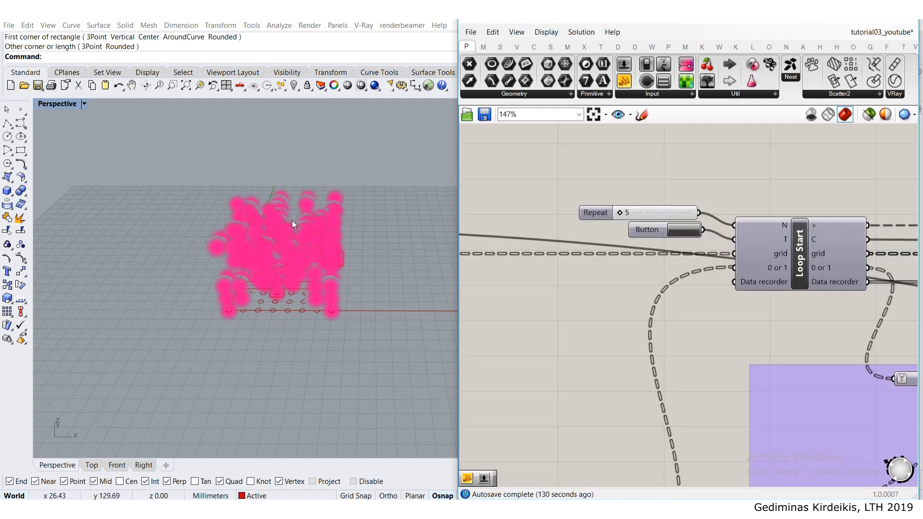
scroll(292, 222, "down", 4)
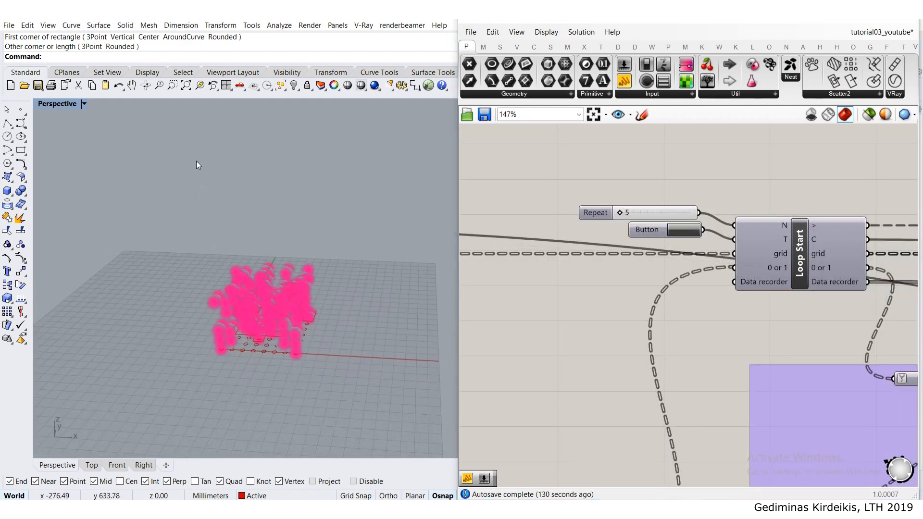
double_click(656, 213)
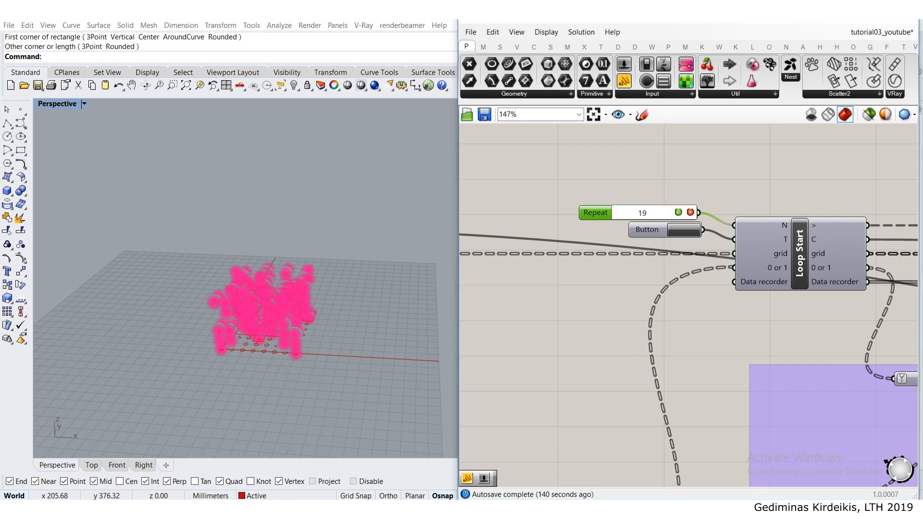
key("Return")
scroll(251, 225, "down", 3)
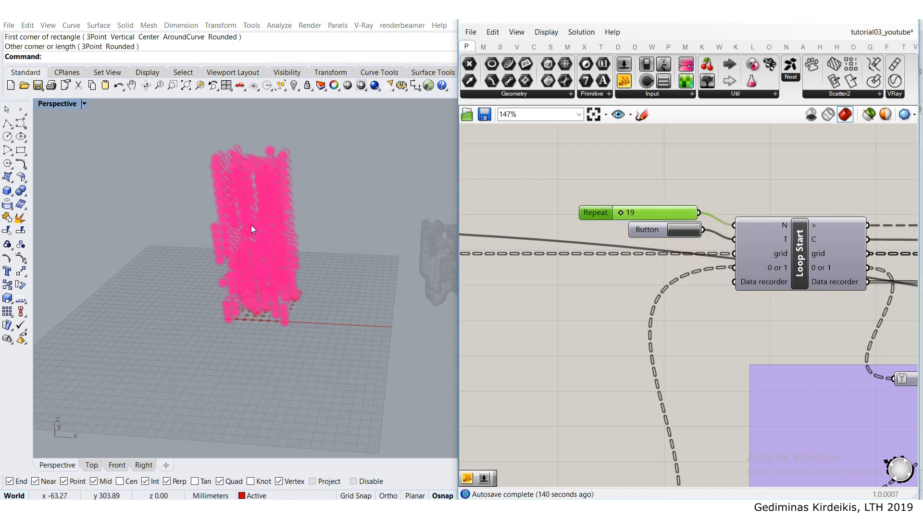
left_click(684, 232)
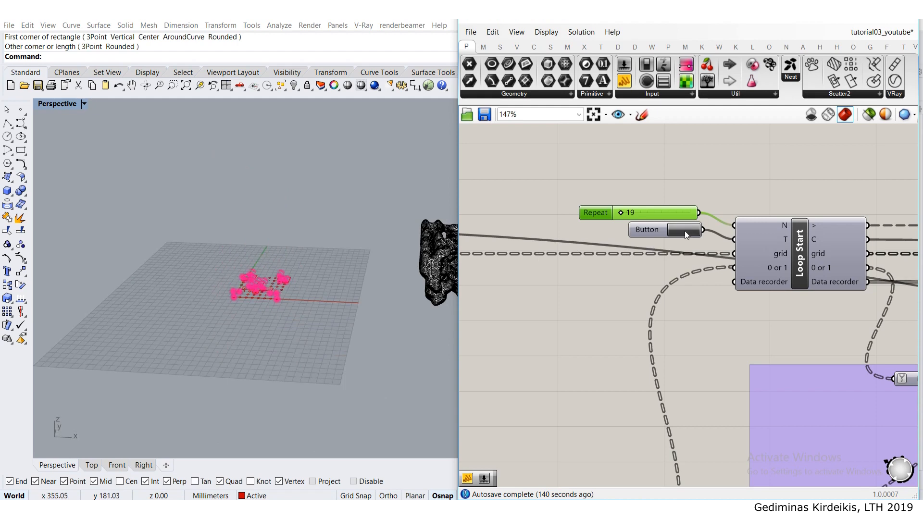
- Turn off the Cloud point preview and release the grown points through the Data Dam to the mesh generation
scroll(685, 231, "down", 6)
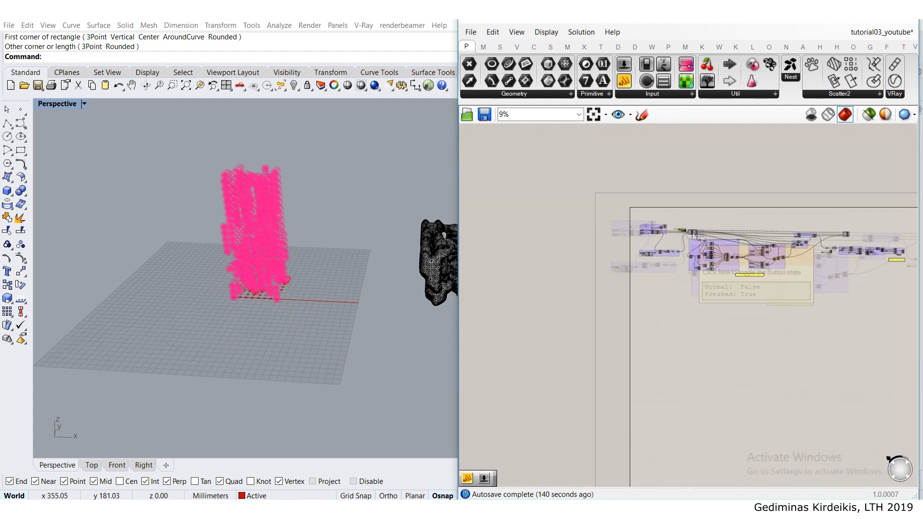
scroll(697, 230, "up", 3)
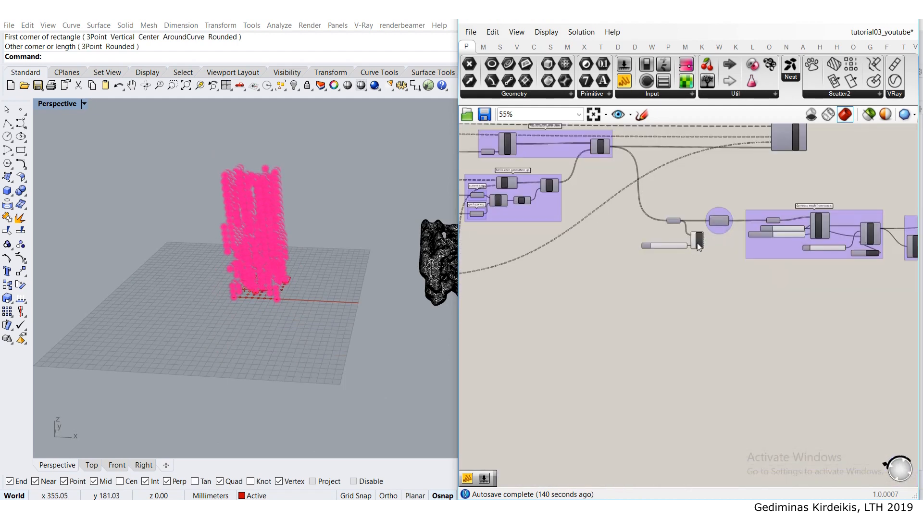
left_click(698, 242)
middle_click(698, 241)
left_click(736, 205)
right_click_drag(807, 211, 579, 179)
right_click_drag(482, 194, 575, 205)
scroll(575, 206, "up", 8)
left_click(615, 198)
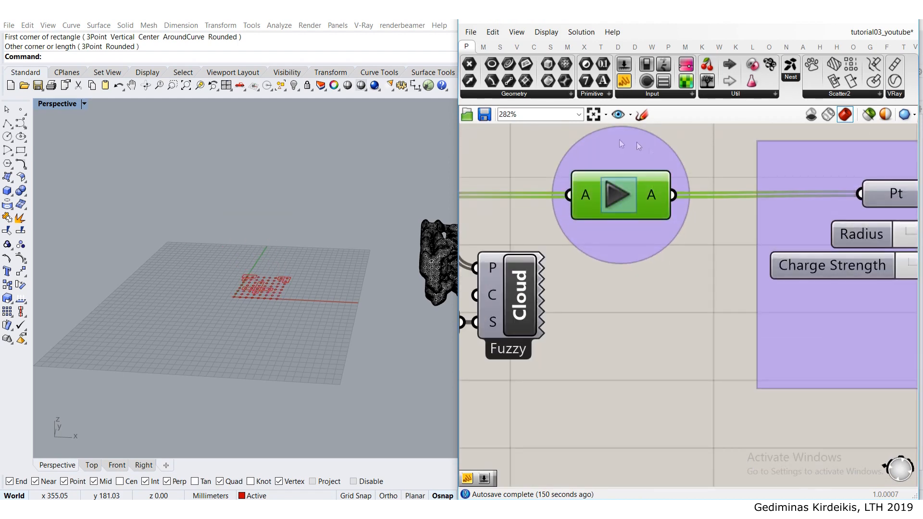
- Turn on the coloured custom preview of the smoothed mesh and look at the column's overall shape
scroll(582, 201, "down", 8)
scroll(683, 238, "up", 6)
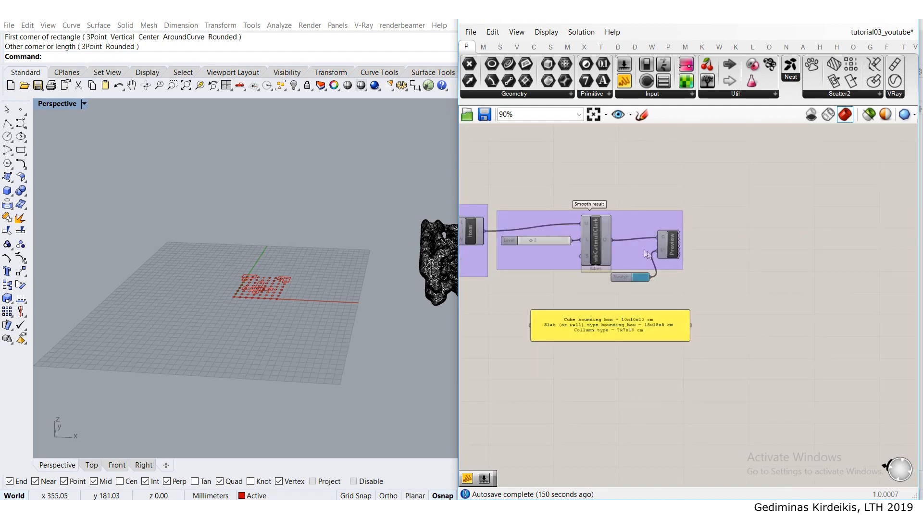
middle_click(684, 242)
scroll(289, 204, "up", 10)
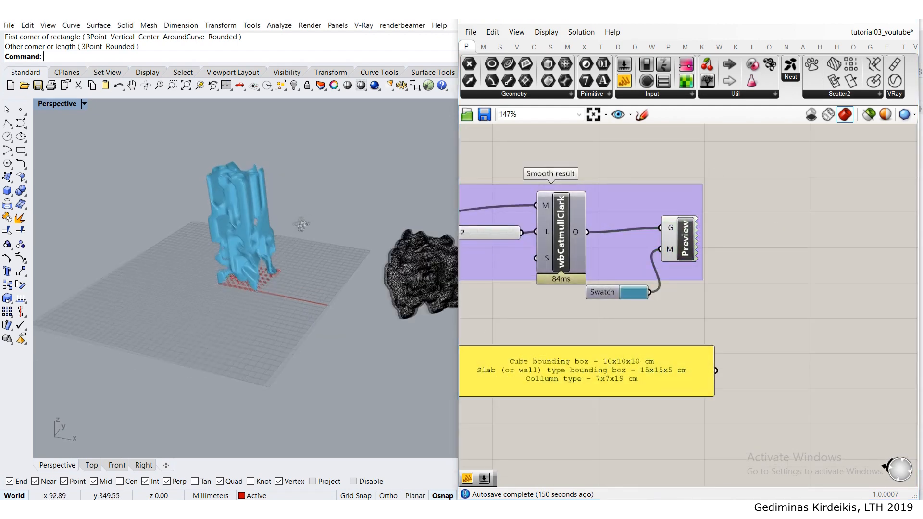
right_click_drag(288, 204, 308, 185)
- Bake the smoothed column mesh from the wbCatmullClark output into the Rhino model
right_click_drag(577, 228, 649, 226)
left_click(649, 226)
right_click(649, 223)
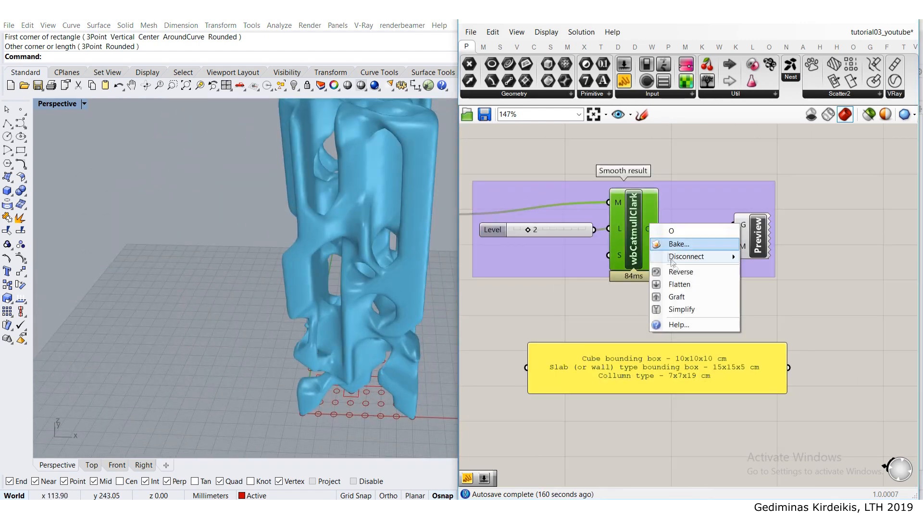
left_click(673, 243)
left_click(670, 167)
left_click(696, 360)
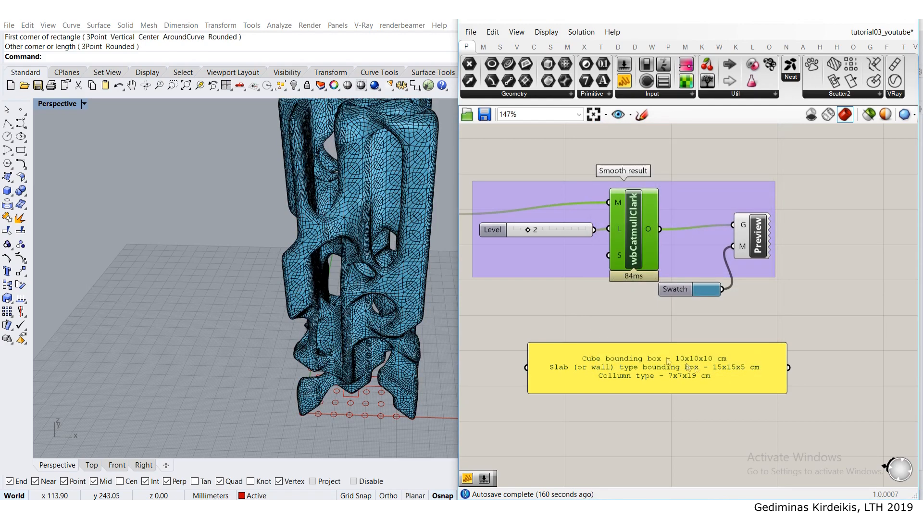
- Move the baked column mesh in the negative x direction, clear of the starting grid
scroll(383, 244, "down", 5)
left_click(384, 245)
left_click_drag(413, 246, 347, 245)
left_click(344, 289)
scroll(345, 282, "up", 7)
right_click_drag(344, 270, 268, 306)
right_click_drag(192, 260, 257, 240)
- Turn off the custom preview of the smoothed mesh and inspect the baked column from several sides
left_click(759, 233)
middle_click(760, 232)
left_click(805, 204)
left_click(809, 201)
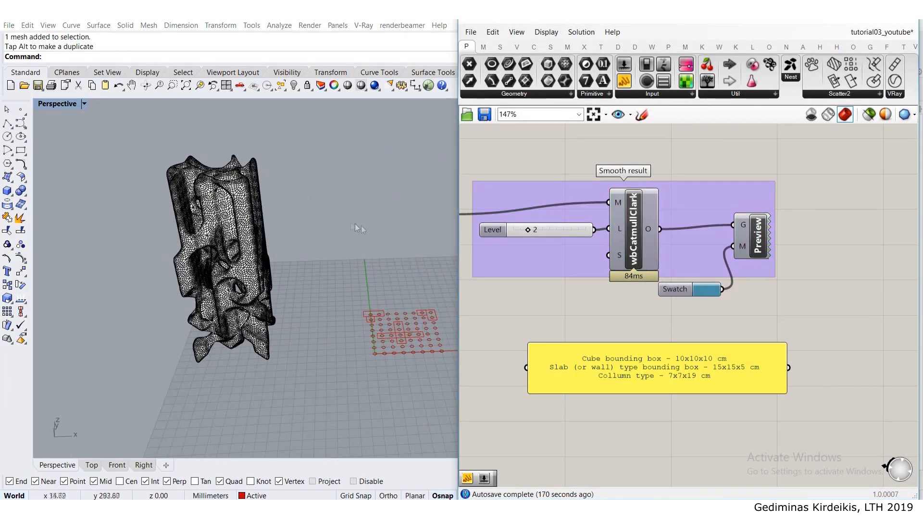
right_click_drag(298, 240, 318, 263)
right_click_drag(179, 222, 179, 172)
right_click_drag(190, 262, 319, 227)
right_click_drag(225, 222, 182, 202)
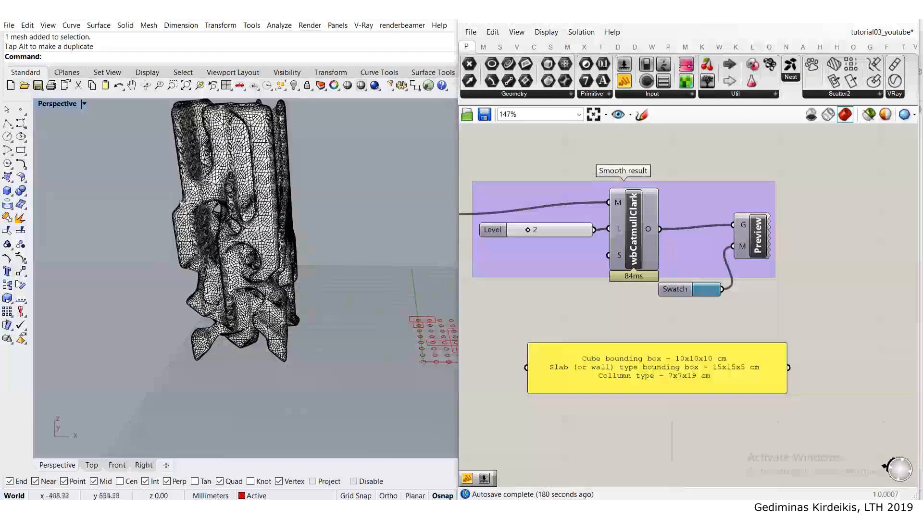
- Set the lower neighbour threshold of the birth/alive rule to 2
scroll(591, 221, "down", 10)
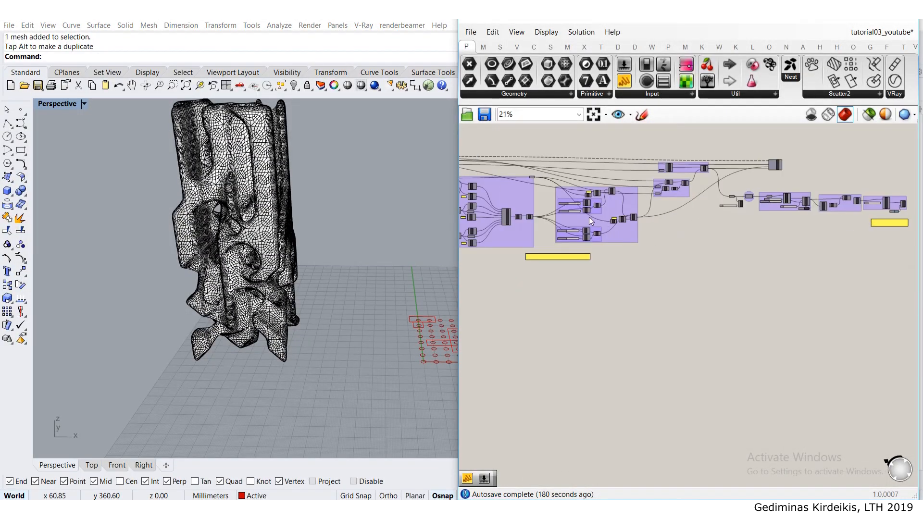
scroll(590, 221, "up", 8)
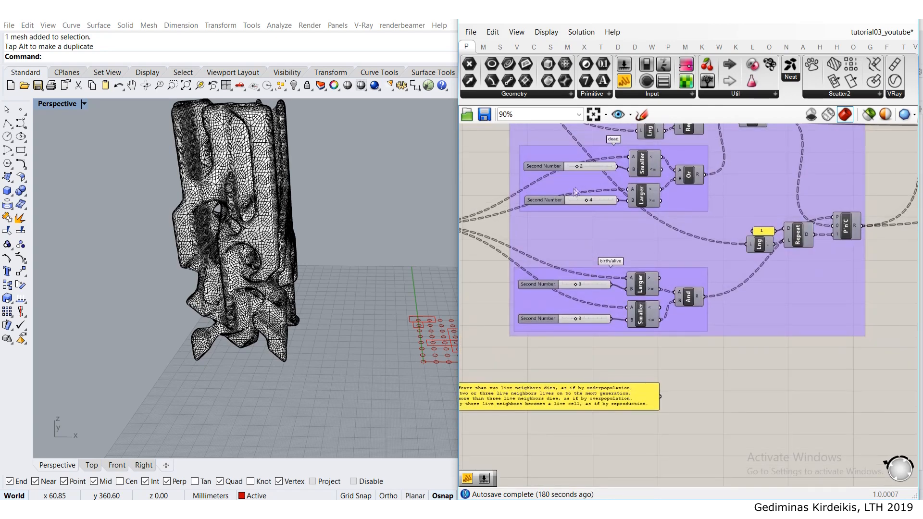
scroll(582, 178, "up", 2)
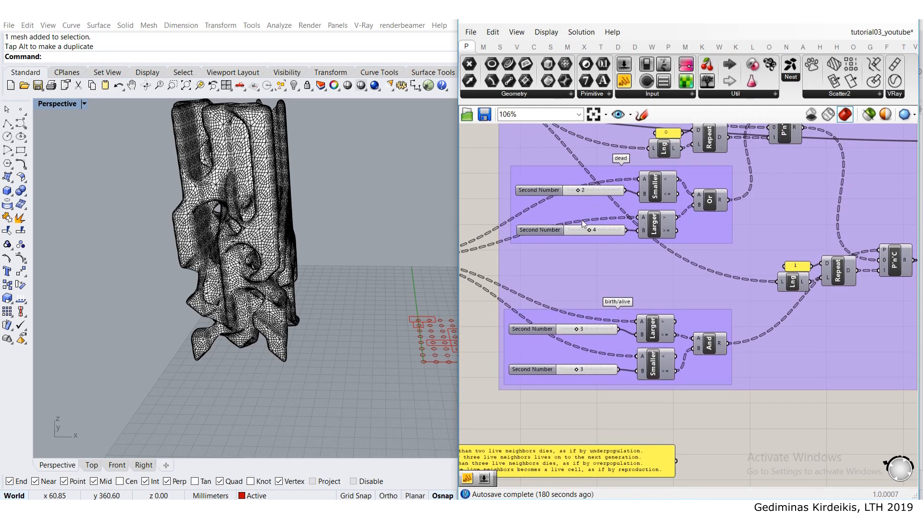
right_click_drag(611, 264, 619, 207)
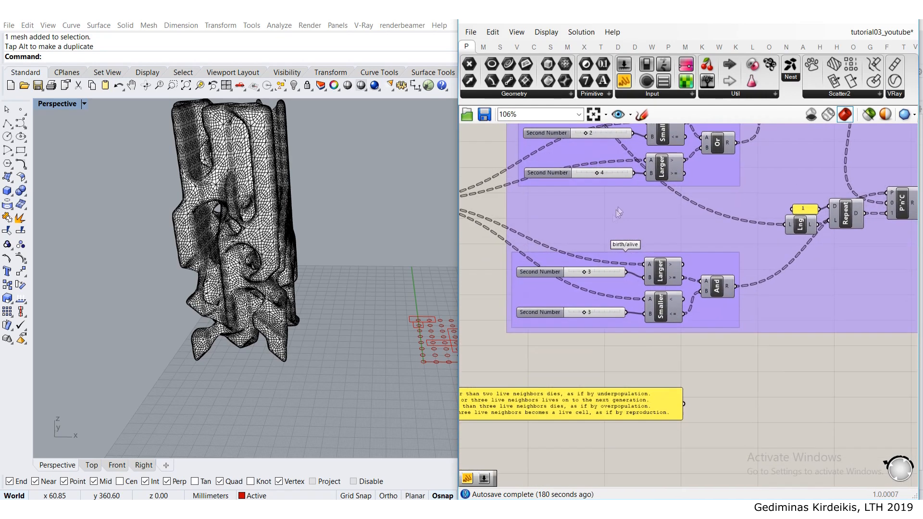
scroll(584, 274, "up", 4)
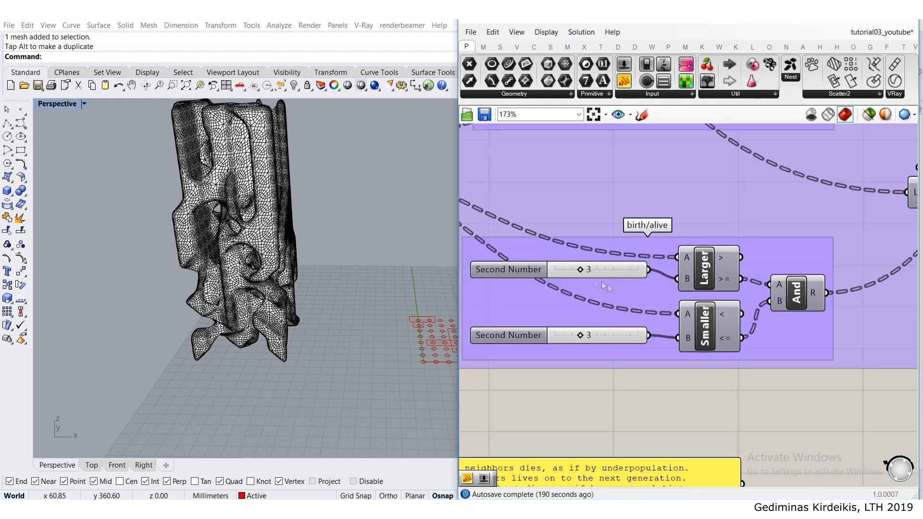
scroll(579, 272, "up", 1)
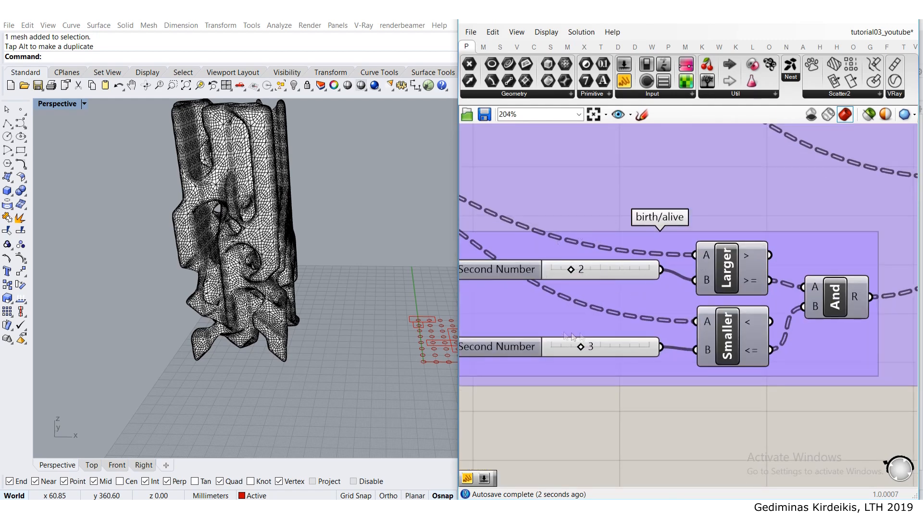
scroll(627, 278, "down", 2)
left_click(630, 279)
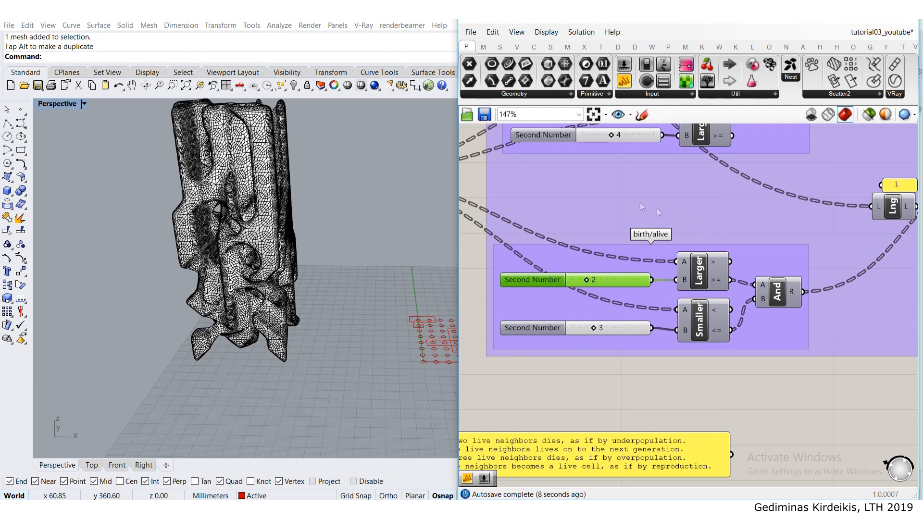
- Examine the neighbour thresholds in the dead and birth/alive rules and the mesh generation components downstream
scroll(599, 218, "down", 3)
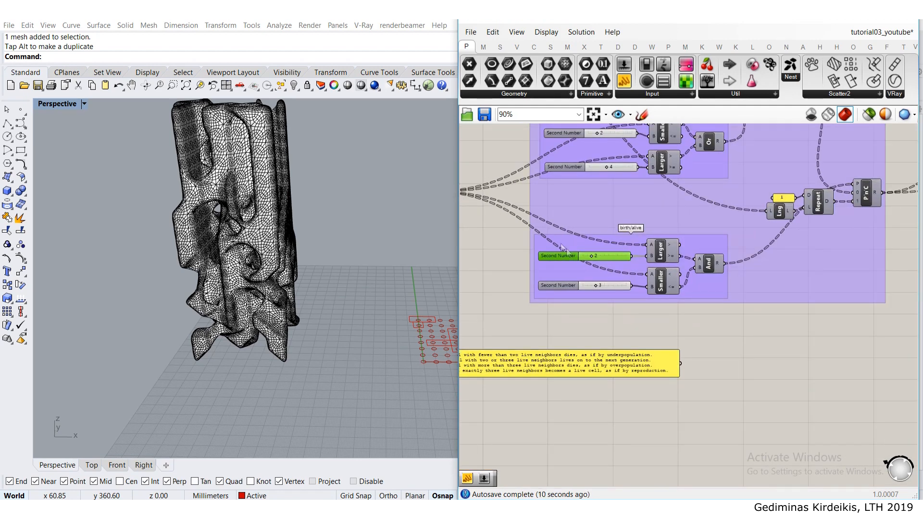
scroll(599, 200, "up", 2)
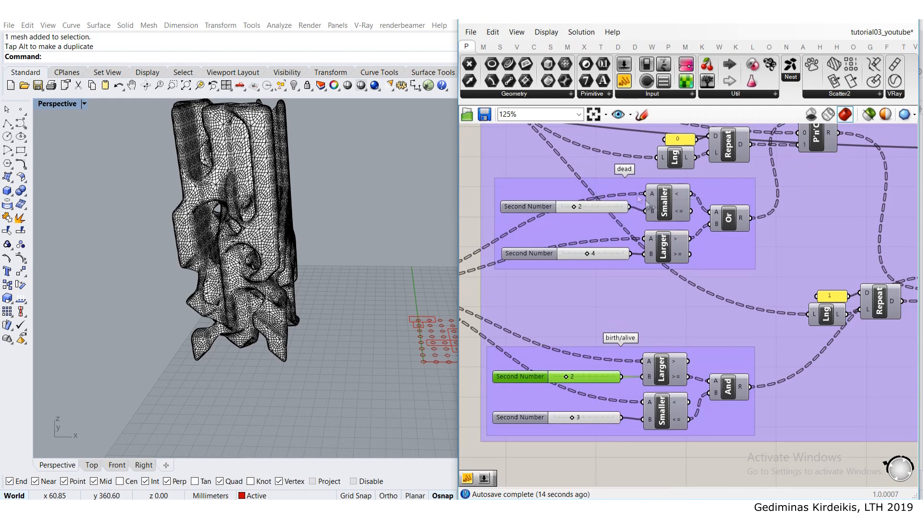
scroll(592, 186, "up", 1)
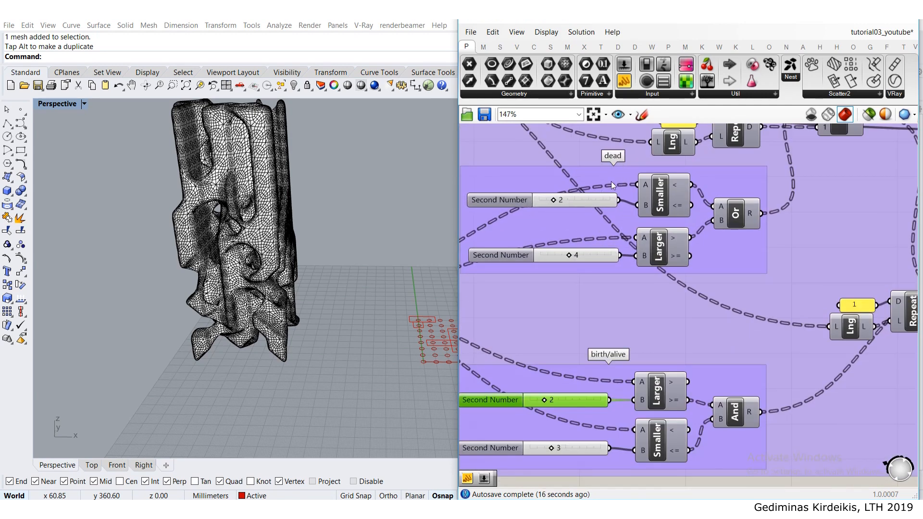
scroll(569, 261, "up", 1)
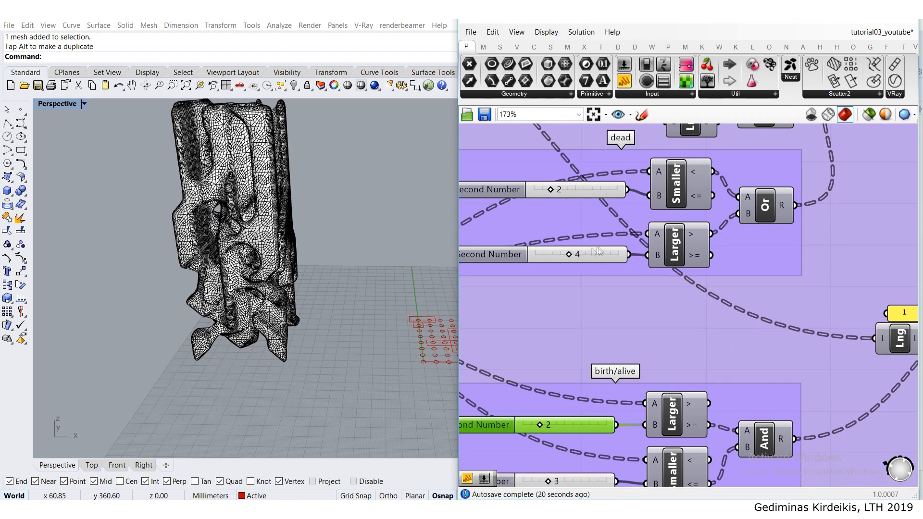
scroll(569, 256, "down", 11)
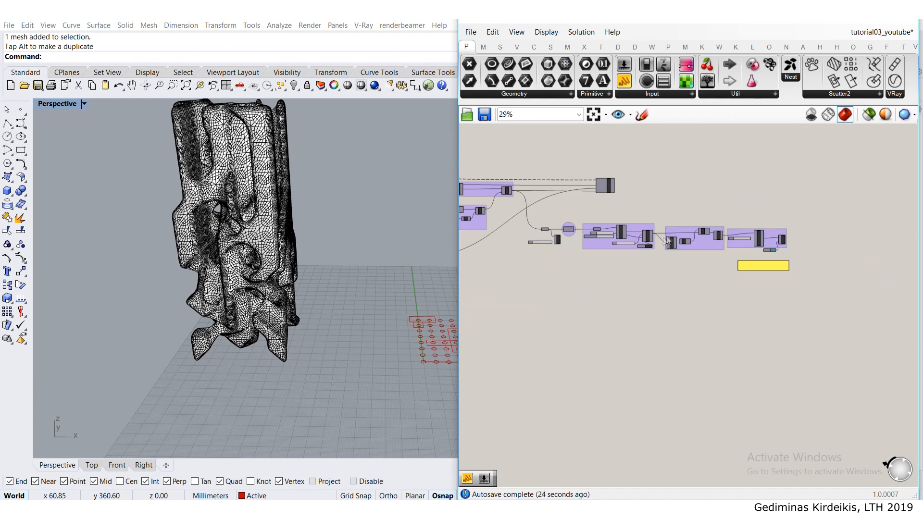
scroll(586, 246, "up", 10)
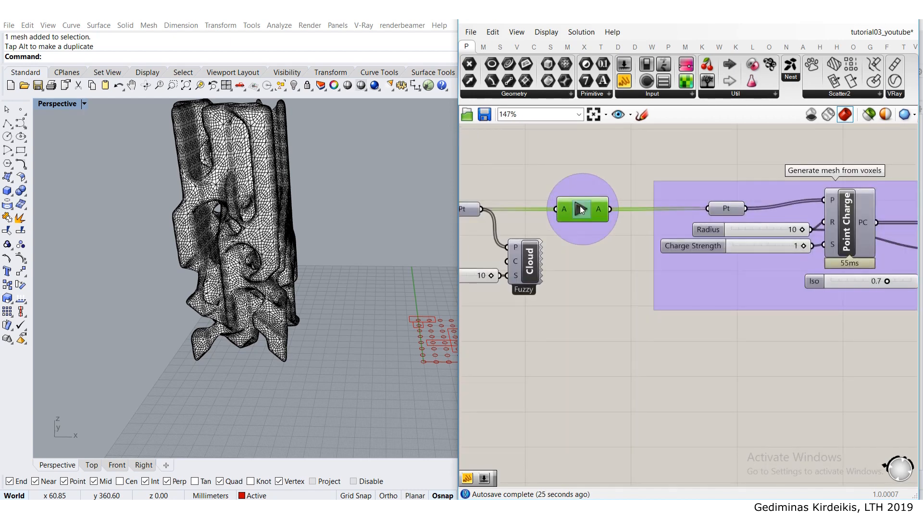
scroll(603, 290, "down", 10)
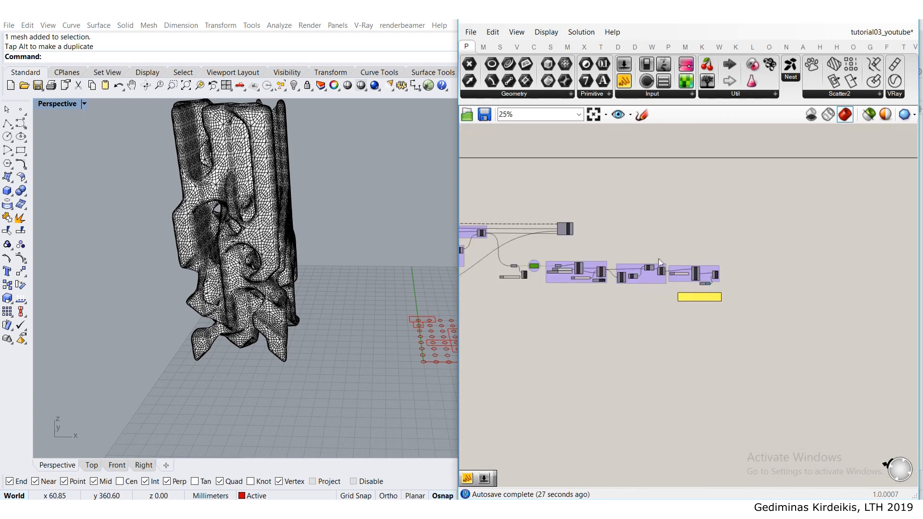
- Re-run the growth loop with the changed birth/alive rule and release the new points through the Data Dam
right_click_drag(564, 283, 675, 288)
scroll(529, 265, "up", 8)
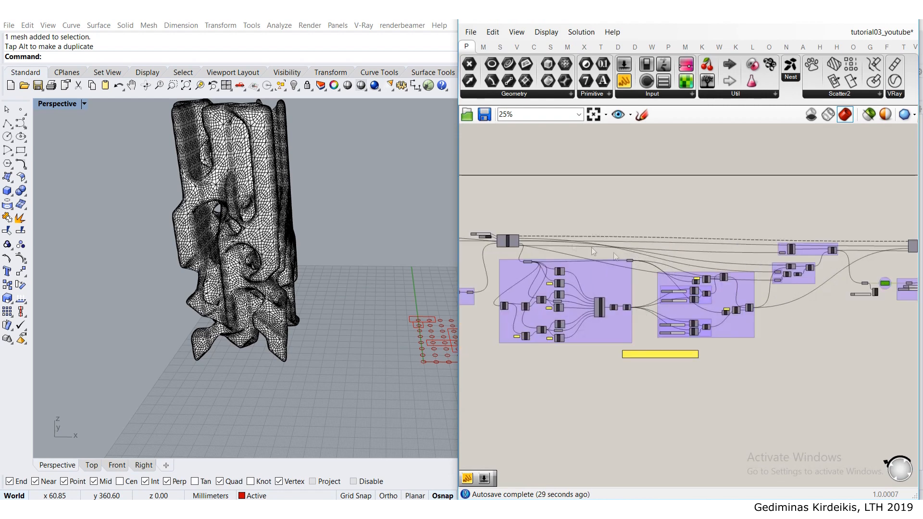
left_click(573, 246)
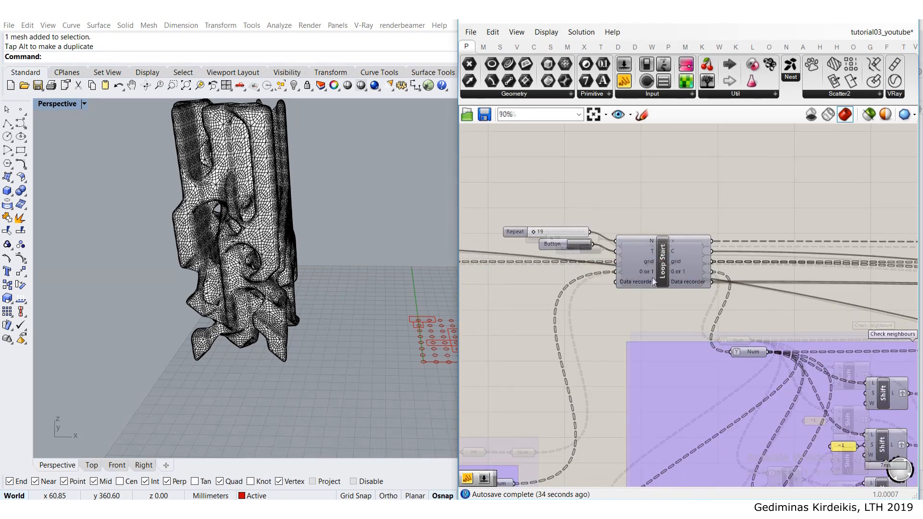
scroll(653, 282, "down", 10)
right_click_drag(771, 307, 660, 270)
scroll(659, 270, "up", 8)
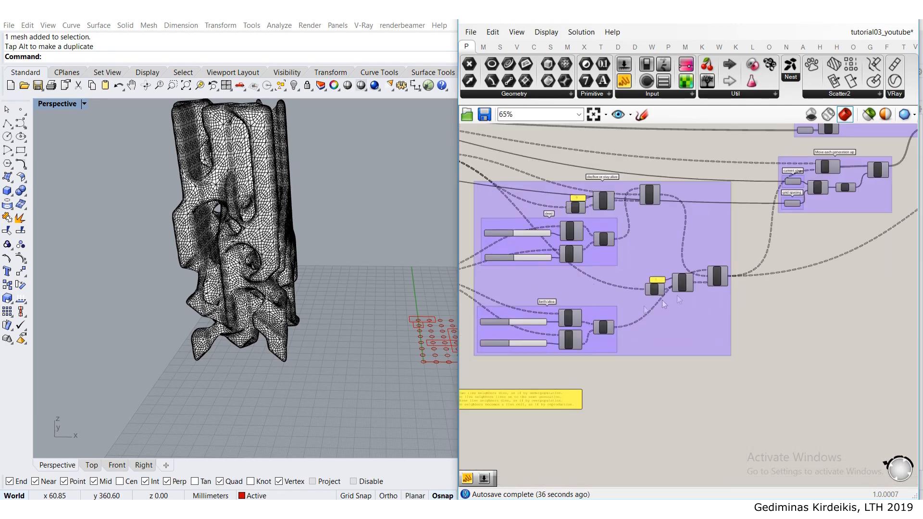
scroll(521, 333, "up", 3)
scroll(600, 301, "down", 5)
right_click_drag(867, 256, 734, 272)
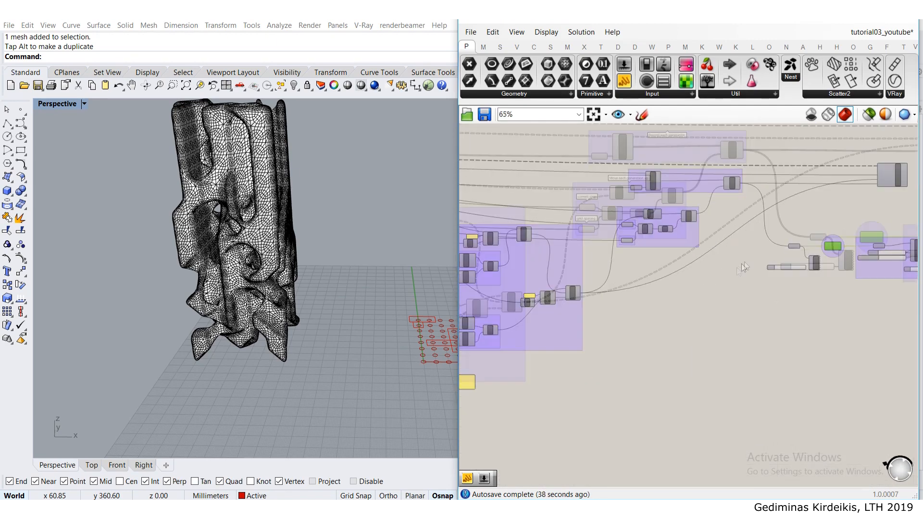
scroll(734, 272, "up", 7)
left_click(769, 227)
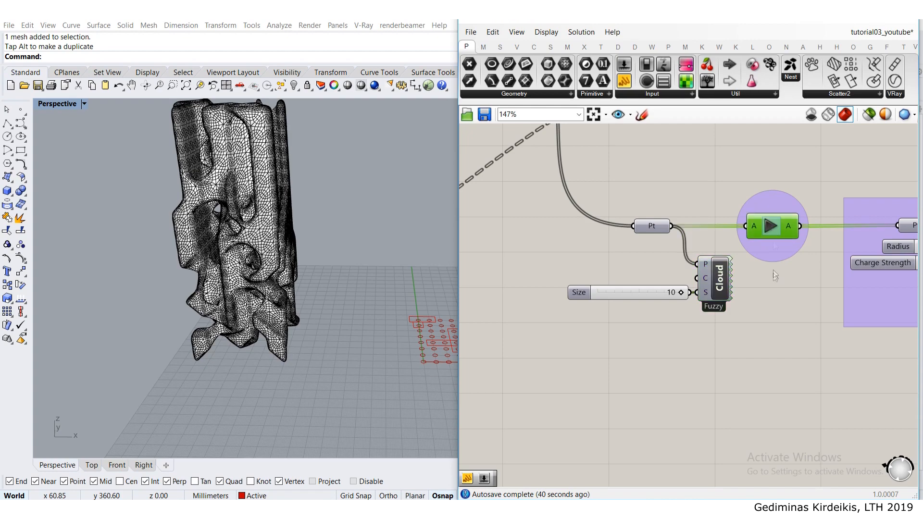
scroll(640, 256, "down", 10)
scroll(640, 256, "up", 7)
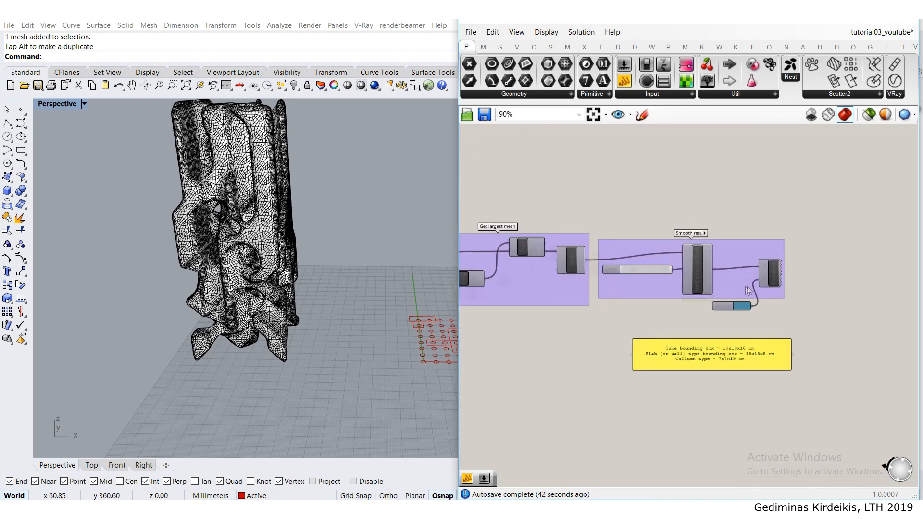
- Turn the custom preview of the smoothed mesh back on and view it beside the baked column
middle_click(768, 268)
left_click(839, 250)
right_click_drag(414, 241, 369, 254)
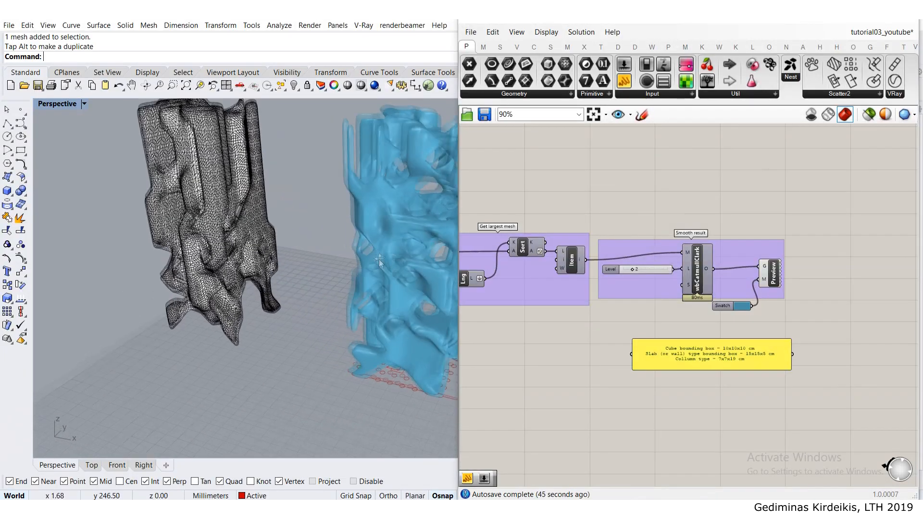
- Bake the wbCatmullClark output mesh onto the Default layer with the colour set by layer
scroll(327, 256, "down", 6)
left_click(692, 299)
scroll(693, 302, "up", 3)
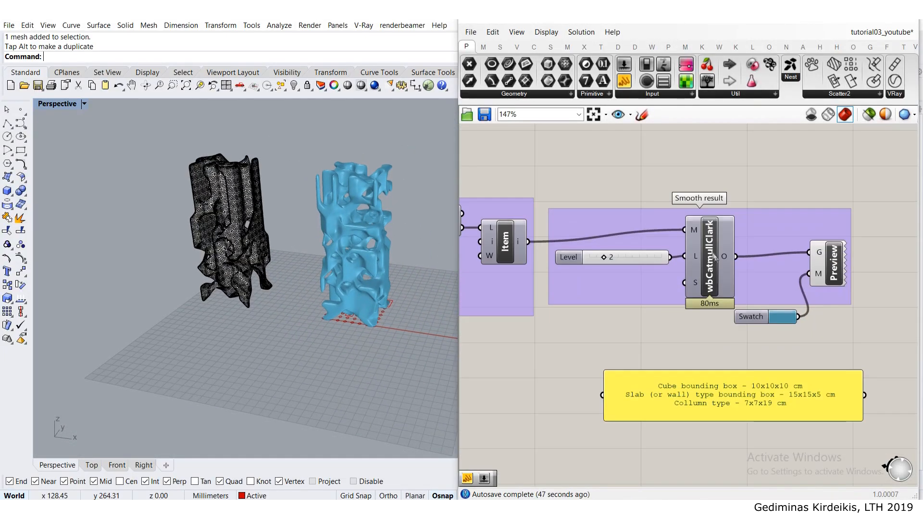
right_click(728, 256)
left_click(768, 278)
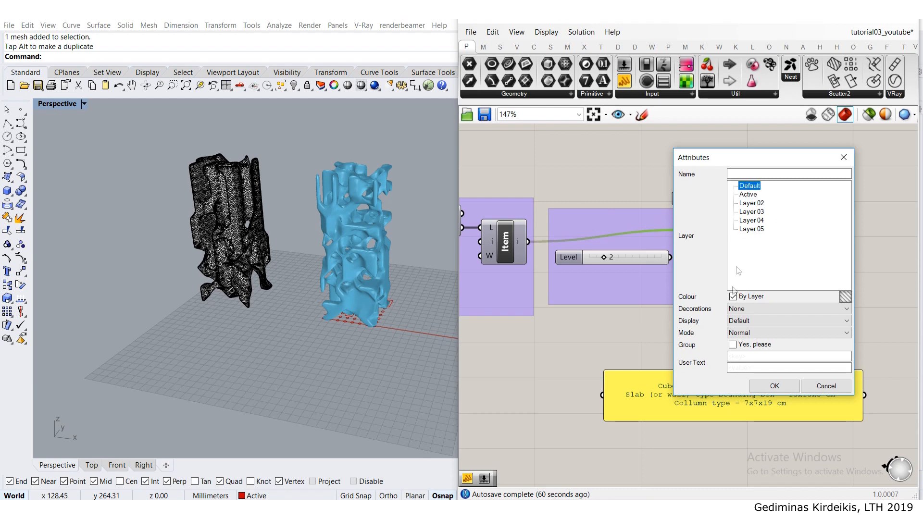
left_click(775, 386)
- Move the newly baked column away from the blue preview to the far side of the earlier baked column
left_click(353, 260)
left_click_drag(392, 248, 183, 254)
left_click(177, 350)
- Inspect the new column's openings and mesh density next to the earlier column from close up and from a distance
scroll(140, 236, "up", 5)
right_click_drag(142, 236, 172, 204)
right_click_drag(159, 270, 197, 282)
scroll(196, 282, "up", 3)
scroll(197, 282, "up", 3)
scroll(212, 266, "down", 4)
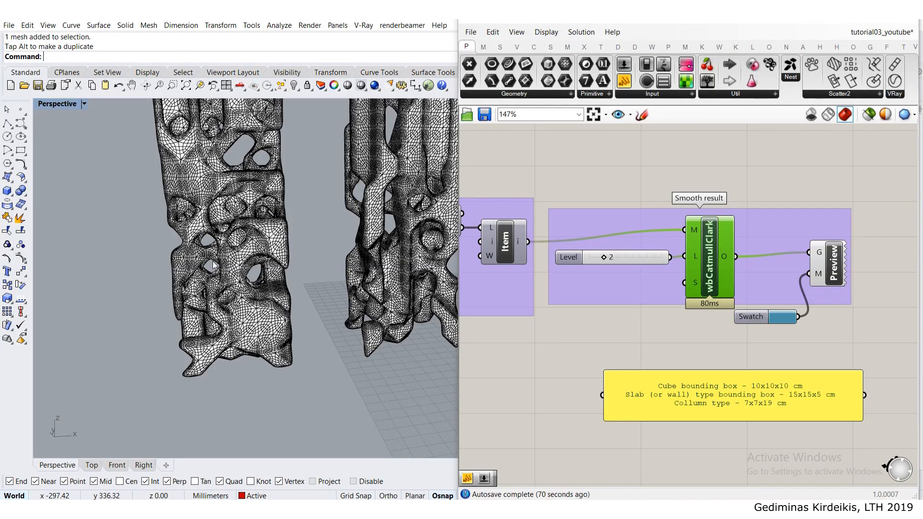
scroll(289, 245, "down", 5)
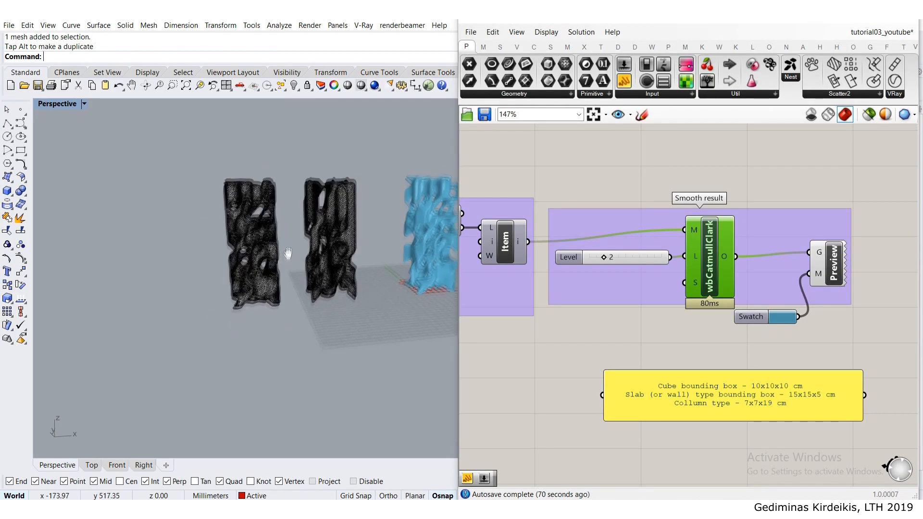
- Switch the Perspective viewport to Arctic display mode and examine the cavities of the new column close up
left_click(84, 104)
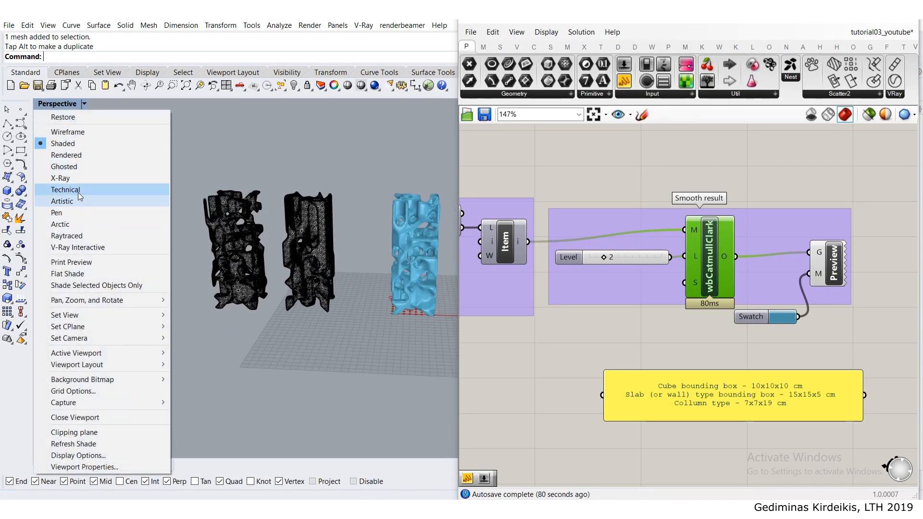
left_click(60, 224)
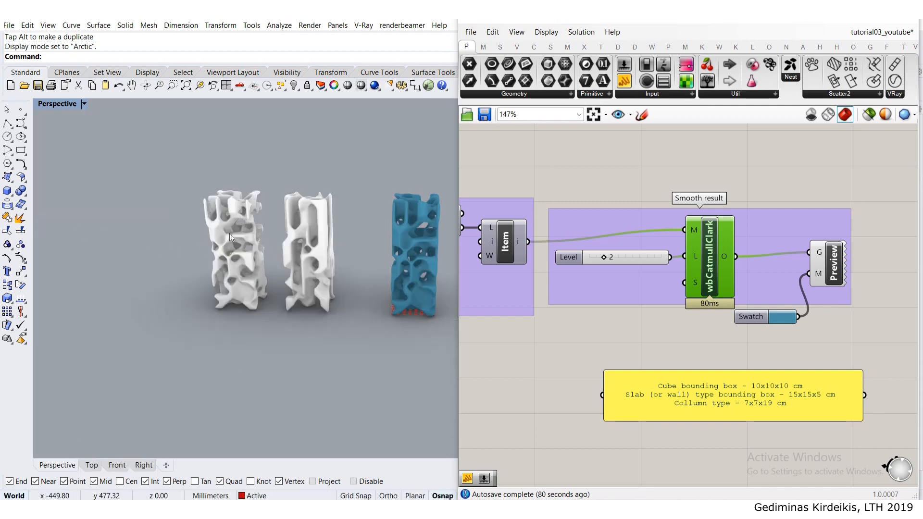
scroll(230, 236, "up", 5)
right_click_drag(316, 257, 160, 234)
scroll(186, 192, "up", 7)
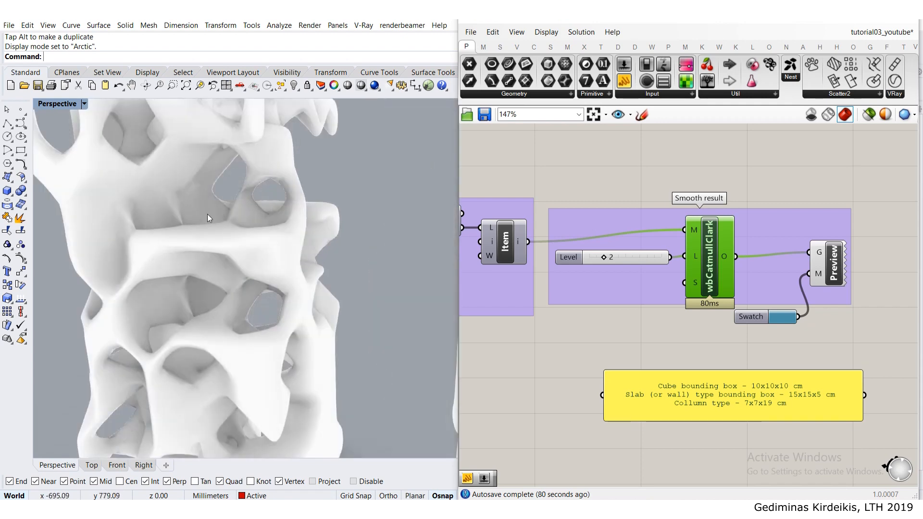
scroll(208, 218, "up", 6)
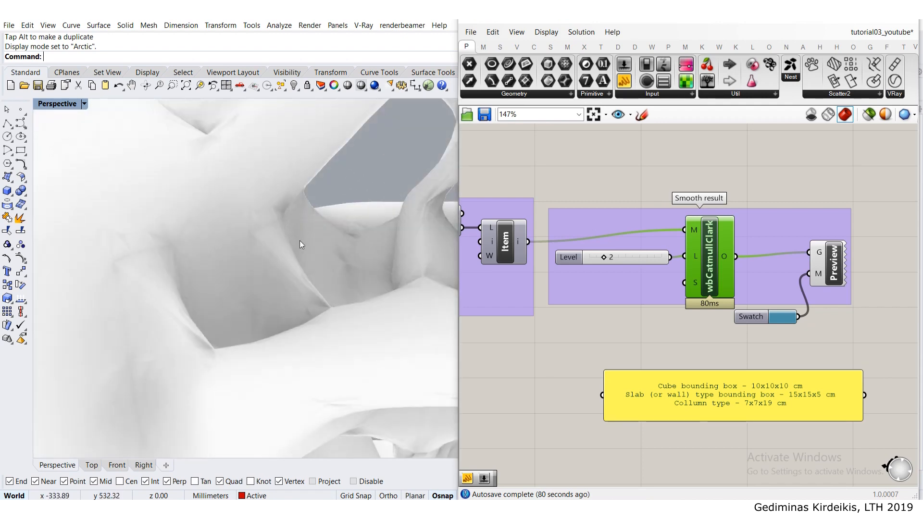
scroll(300, 241, "down", 8)
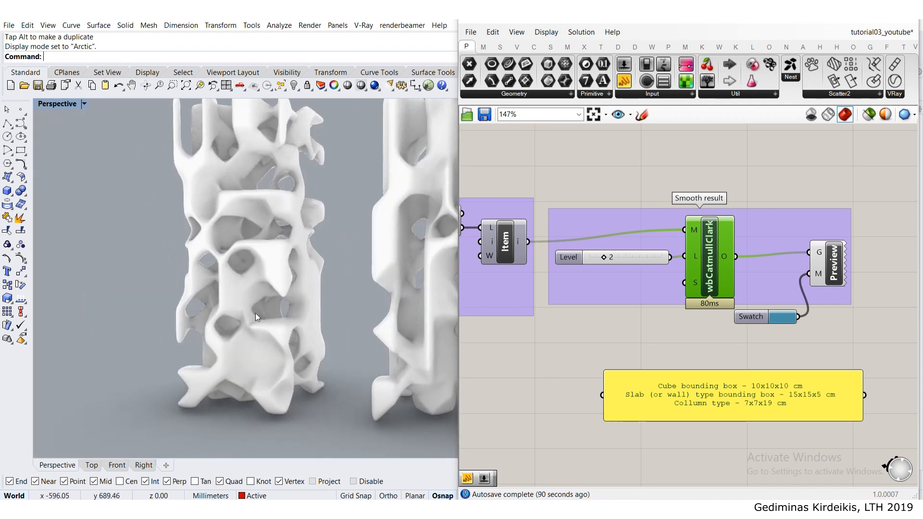
scroll(256, 313, "down", 8)
- Compare the two baked columns and the blue preview from several angles
right_click_drag(299, 275, 266, 333)
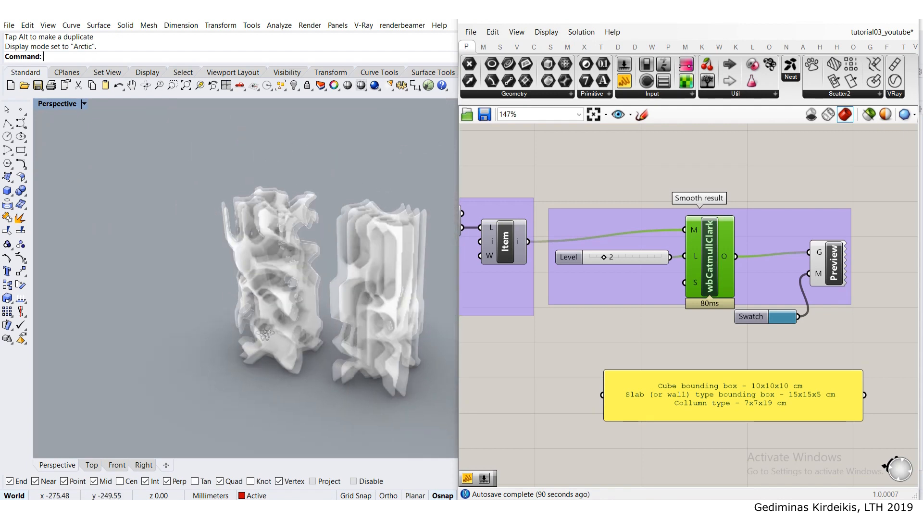
scroll(283, 334, "down", 4)
scroll(394, 315, "down", 4)
right_click_drag(404, 337, 221, 283, "shift")
scroll(266, 270, "down", 2)
scroll(210, 287, "up", 10)
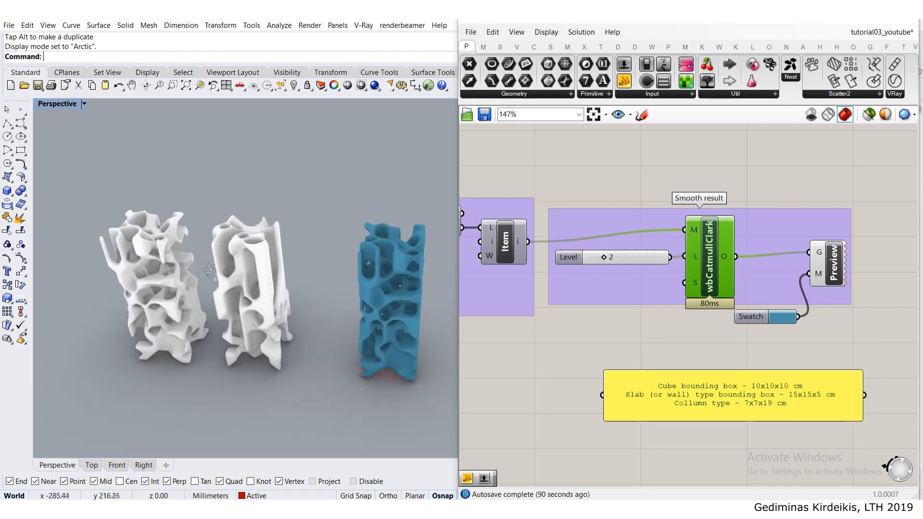
- Delete the newly baked column with the more open structure
right_click_drag(239, 249, 280, 158)
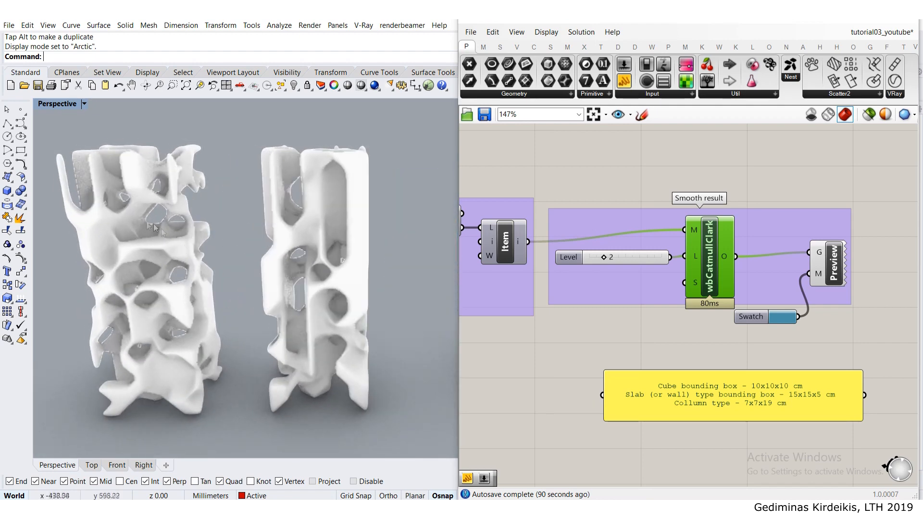
left_click(134, 220)
key("Delete")
- Move the remaining baked column past the slab so it stands in line with the cube and slab meshes
left_click(316, 223)
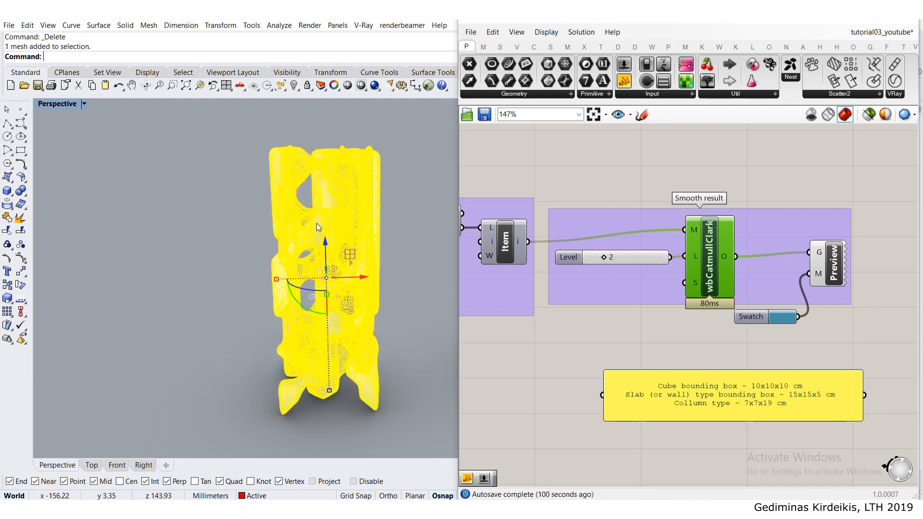
scroll(312, 220, "down", 10)
right_click_drag(348, 249, 172, 247, "shift")
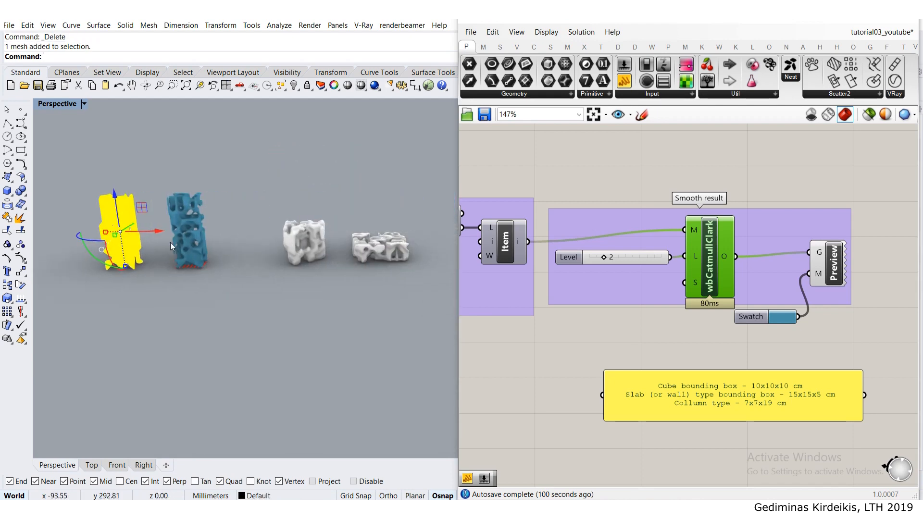
scroll(172, 247, "down", 4)
left_click_drag(161, 236, 369, 260)
left_click(359, 263)
- View the row of cube, slab and column meshes and return the Perspective viewport to Shaded display mode
scroll(305, 252, "up", 6)
right_click_drag(305, 252, 294, 214)
scroll(321, 239, "up", 4)
right_click_drag(294, 213, 327, 216)
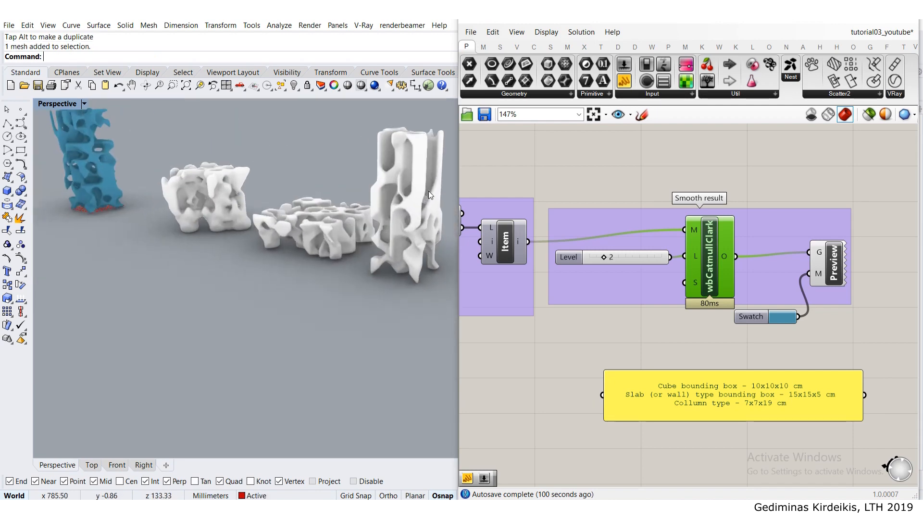
left_click(428, 191)
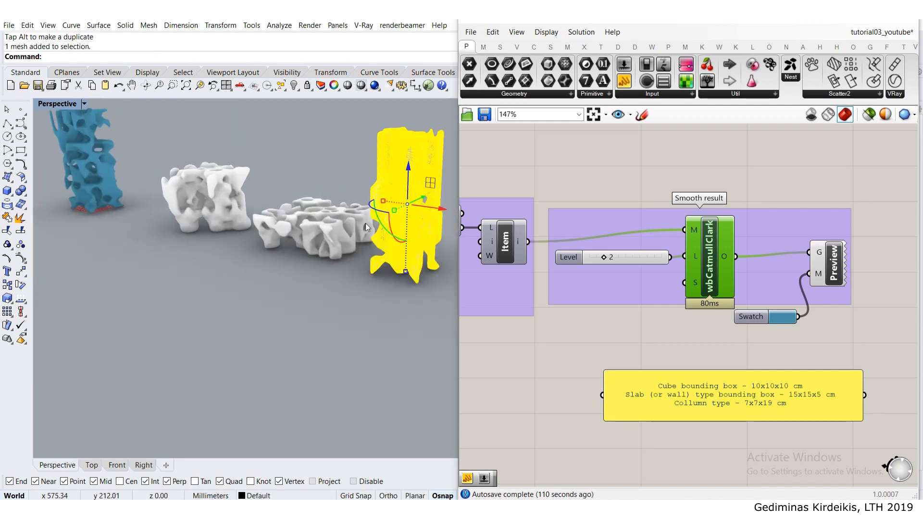
left_click(63, 104)
left_click(53, 144)
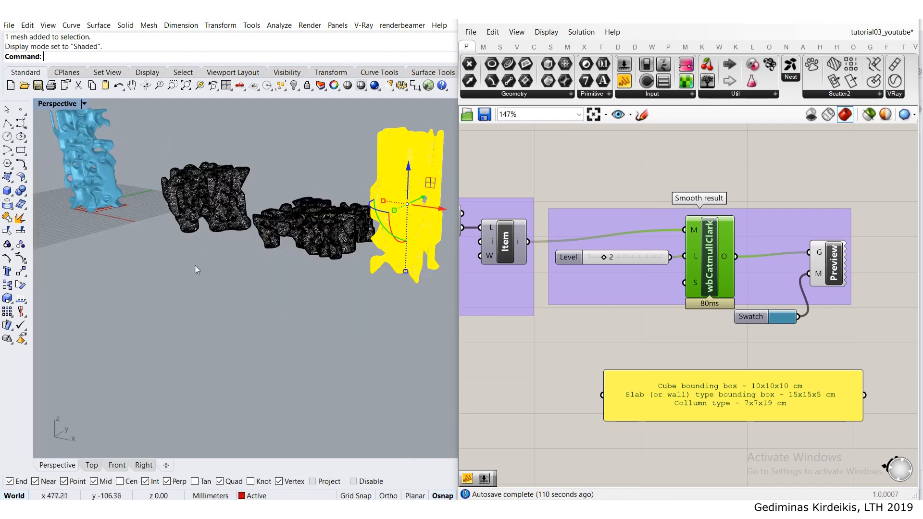
right_click_drag(196, 270, 243, 272)
right_click_drag(312, 289, 223, 309, "shift")
left_click(223, 309)
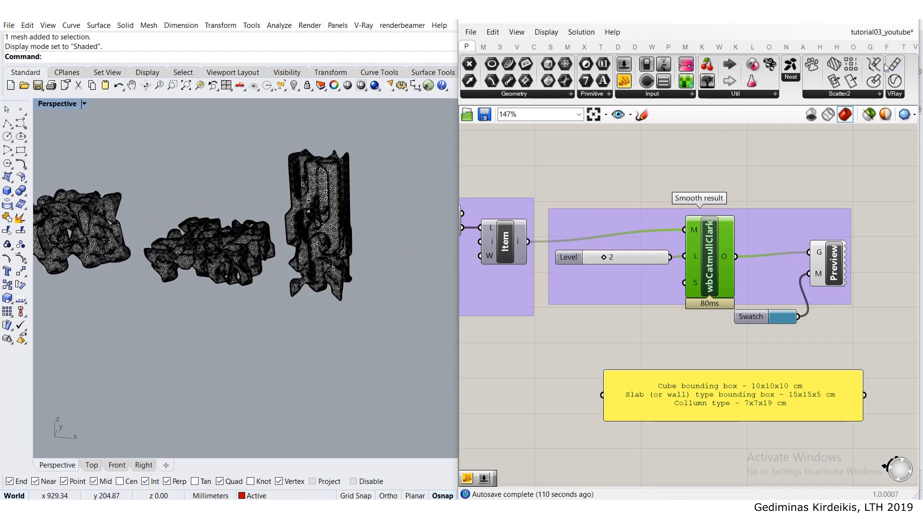
- Minimize the Grasshopper window and show the object description of the baked column mesh with the What command
left_click(859, 21)
right_click_drag(495, 200, 406, 172, "shift")
scroll(377, 145, "up", 5)
scroll(380, 144, "down", 1)
right_click_drag(406, 173, 408, 202)
left_click(407, 203)
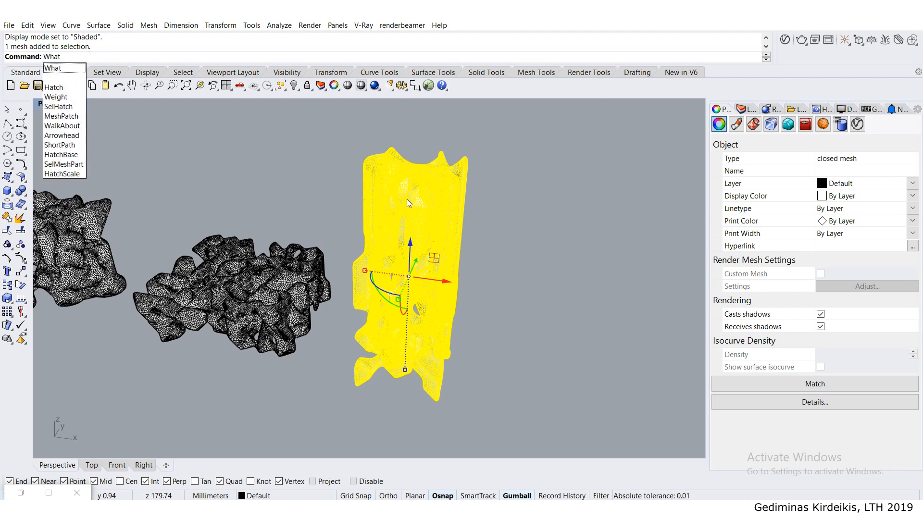
key("Return")
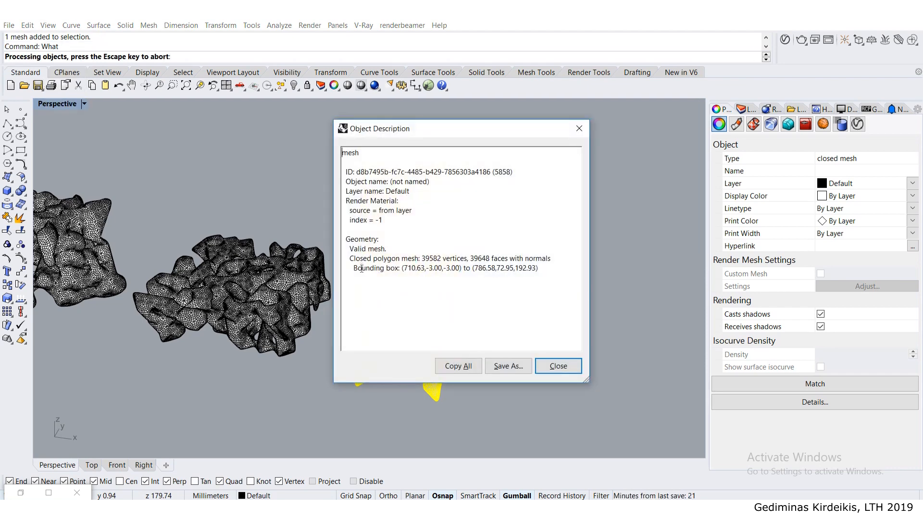
- Check in the object description whether the column is a closed polygon mesh, and close the description
left_click_drag(348, 260, 455, 259)
left_click(416, 262)
left_click_drag(383, 259, 408, 260)
left_click_drag(349, 260, 466, 262)
left_click(368, 261)
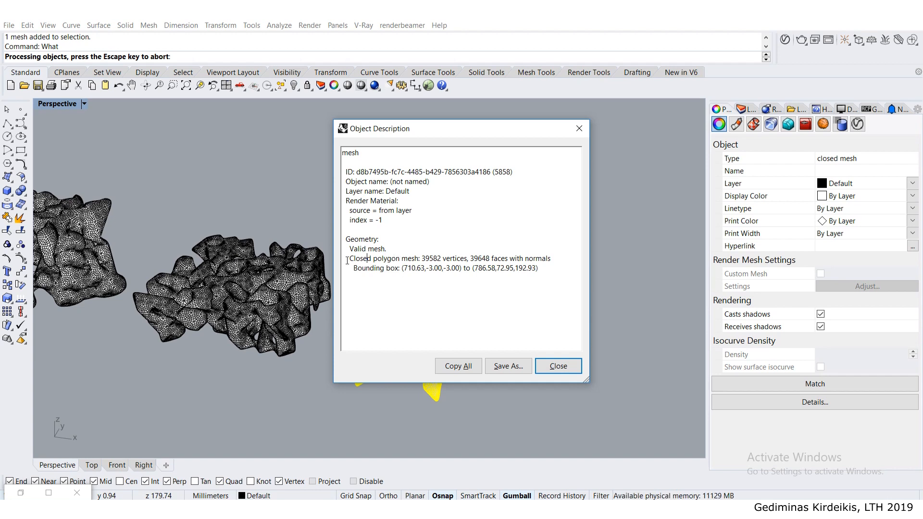
left_click_drag(349, 261, 431, 258)
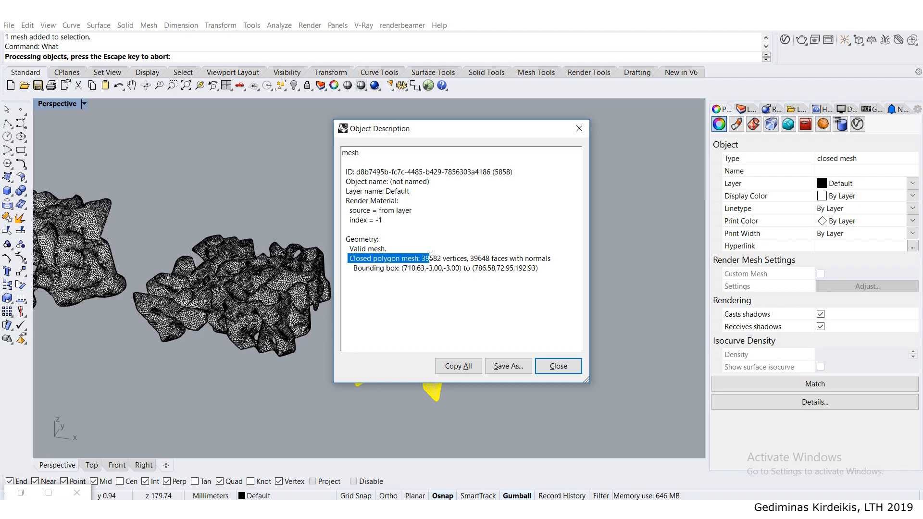
left_click(558, 366)
key("Escape")
- Create a bounding box around the column mesh with the default options
right_click_drag(476, 257, 447, 232)
left_click(447, 233)
type("BoundingBox")
key("Return")
- Measure the width of the bounding box along its front base edge with the Distance command
key("Return")
scroll(447, 351, "up", 4)
type("Distance")
key("Return")
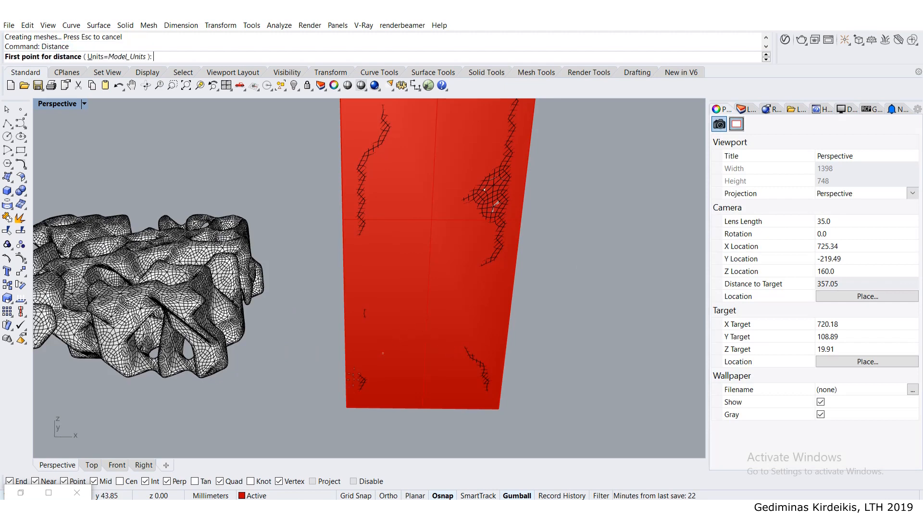
left_click(346, 409)
left_click(500, 409)
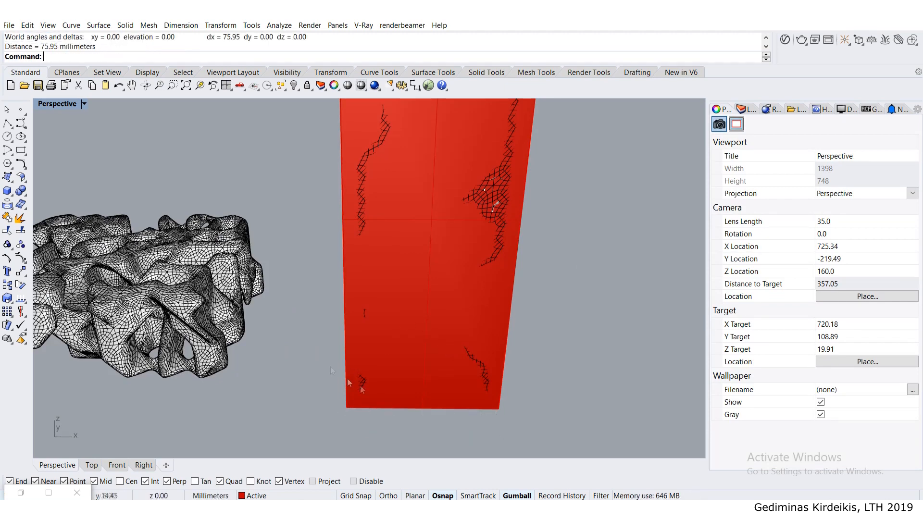
- Measure the depth of the bounding box along its side base edge
right_click_drag(501, 403, 323, 403)
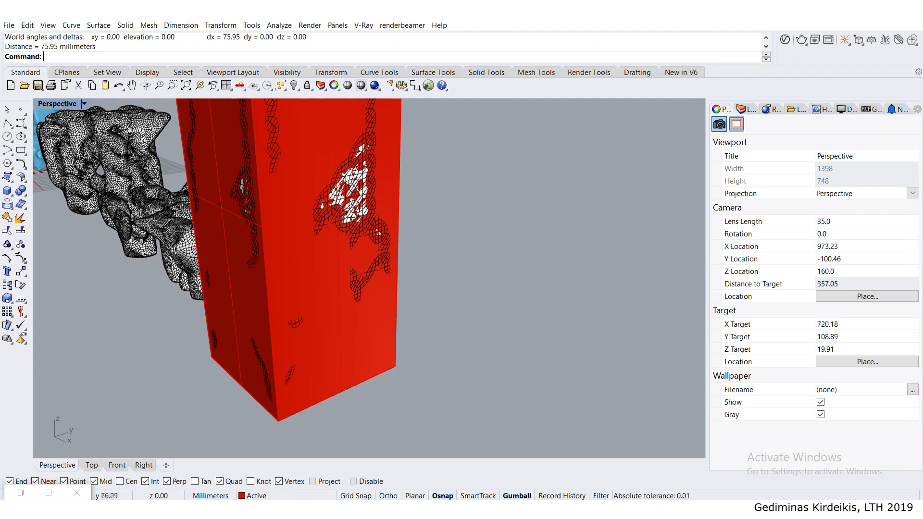
right_click(171, 369)
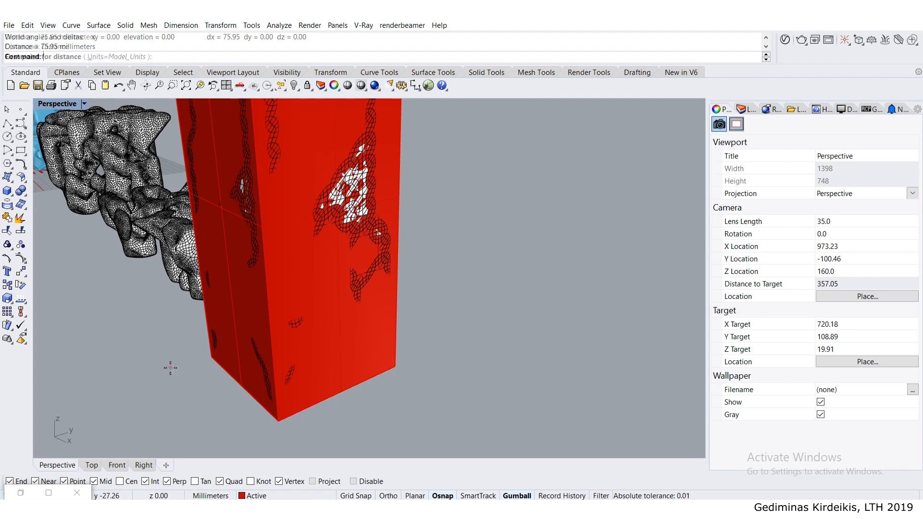
left_click(280, 426)
left_click(400, 369)
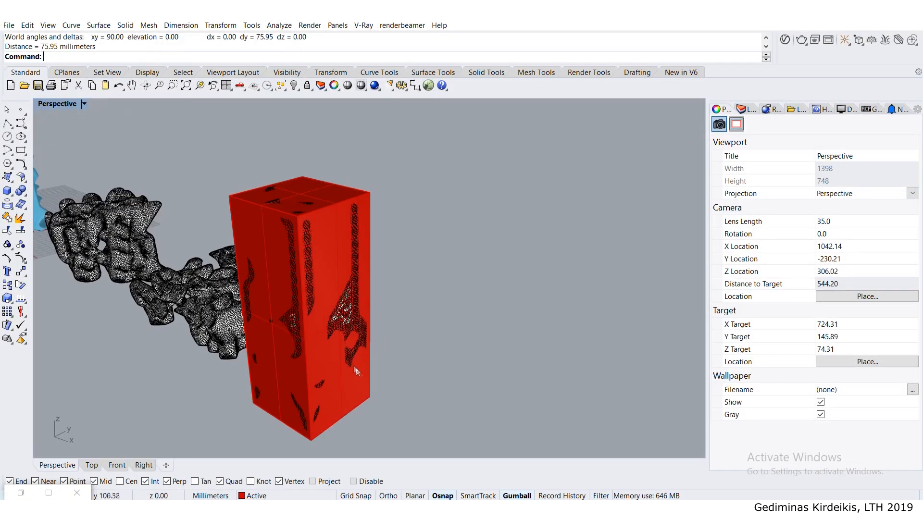
- Measure the height of the bounding box along a vertical corner edge
right_click(390, 395)
left_click(370, 397)
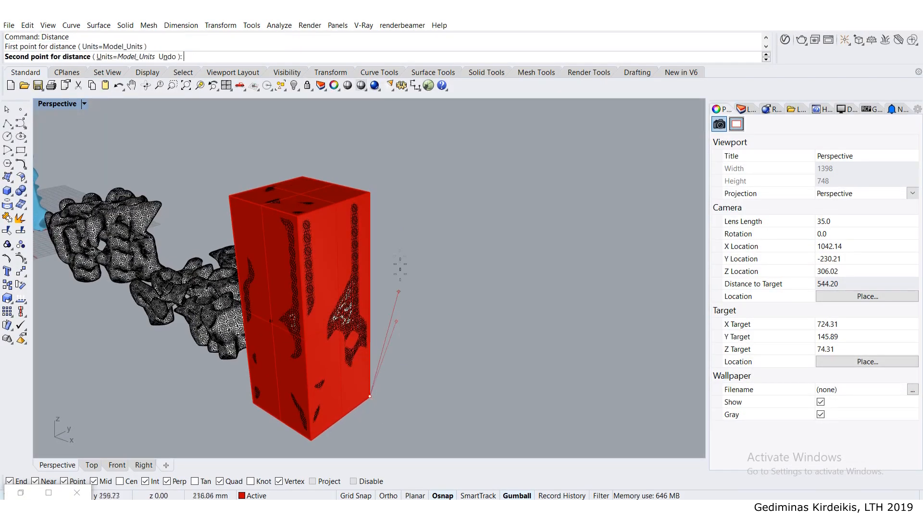
left_click(378, 192)
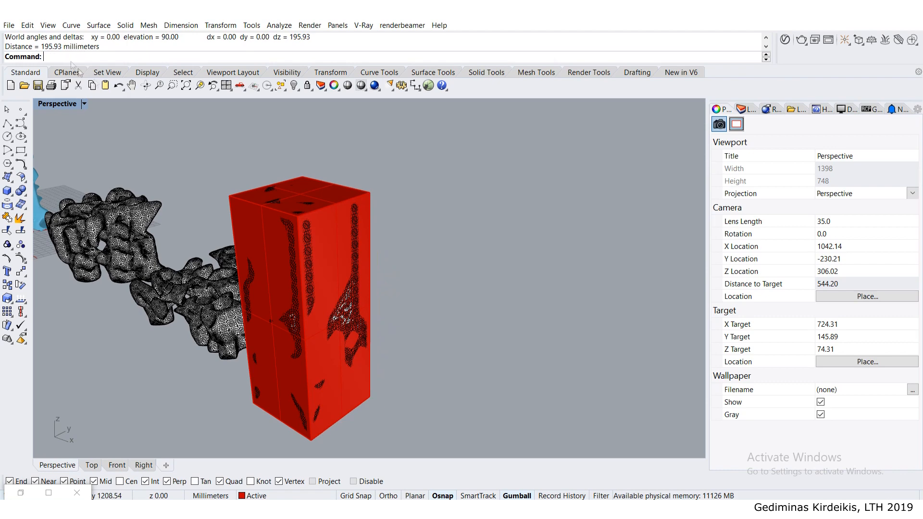
- Delete the bounding box around the column mesh
left_click(362, 196)
key("Delete")
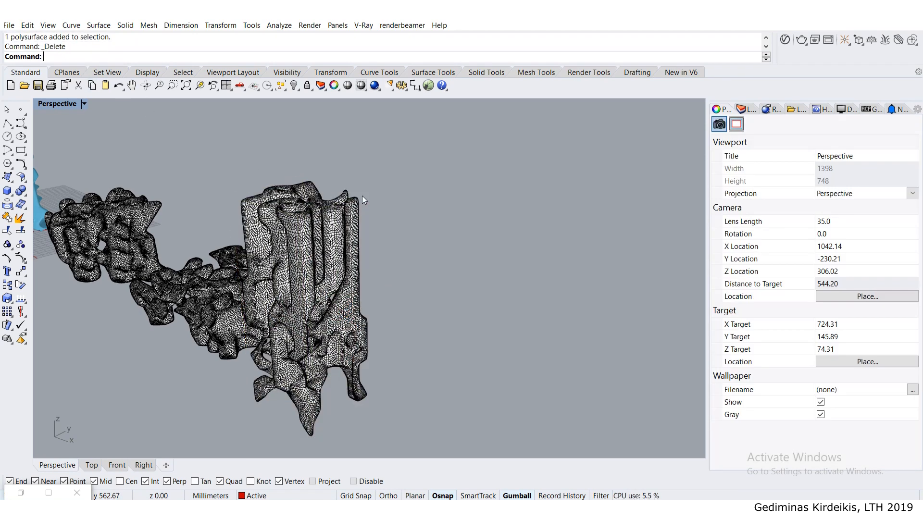
right_click_drag(337, 226, 394, 207)
- Start exporting the column mesh and set the destination to the AAHN15_2019 > Tutorial > Tutorials folder
left_click(384, 209)
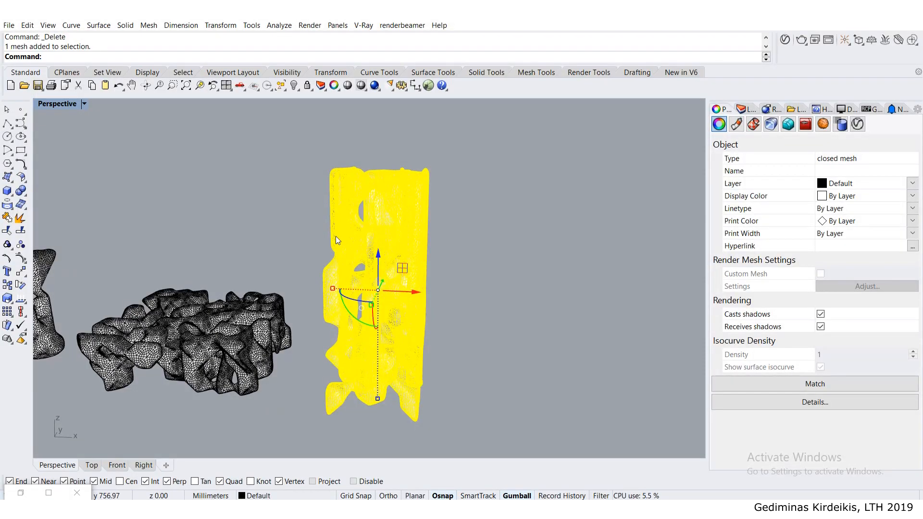
mouse_move(353, 239)
right_mouse_down()
mouse_move(376, 206)
mouse_move(336, 236)
right_mouse_up()
type("Export")
key("Return")
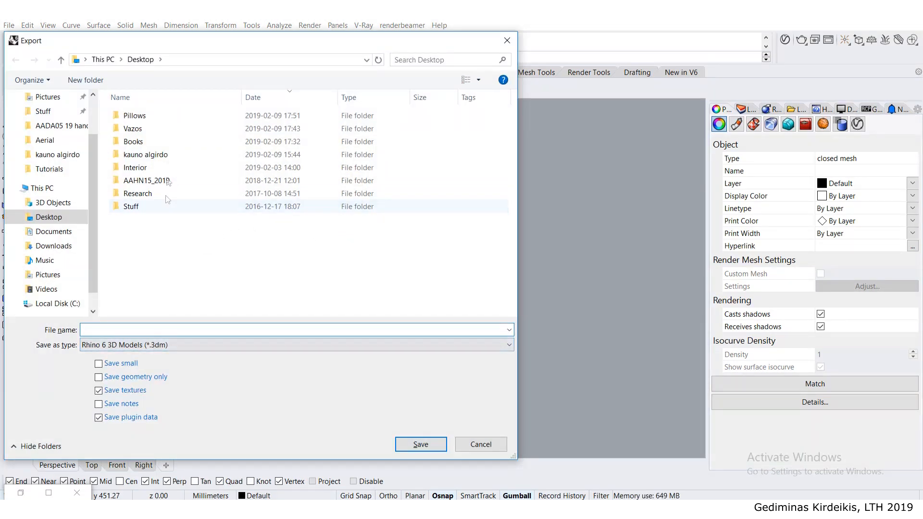
double_click(144, 181)
double_click(132, 116)
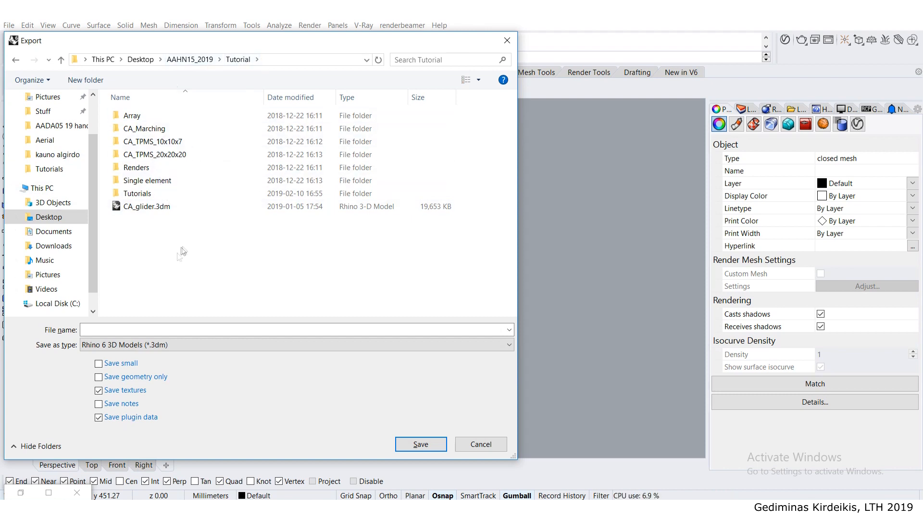
left_click(134, 196)
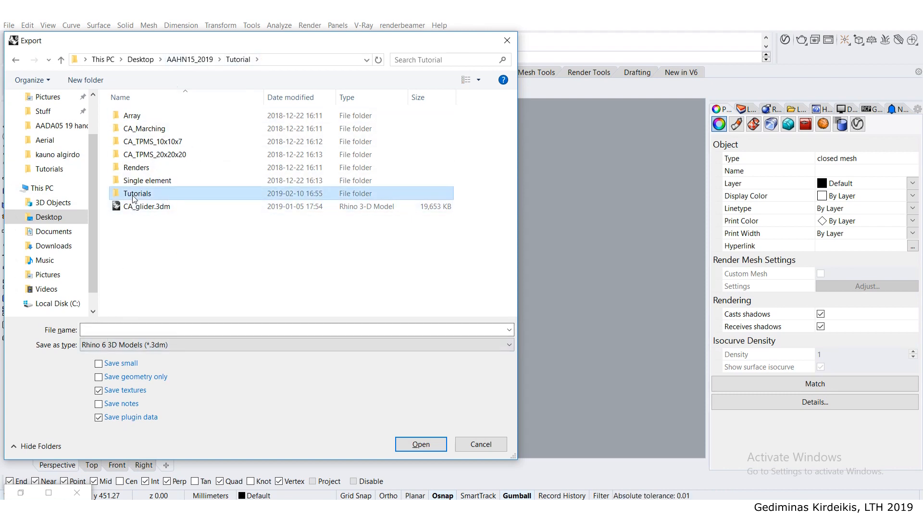
double_click(134, 194)
- Save the export as a binary STL (Stereolithography) file named youtube_video_print
left_click(125, 352)
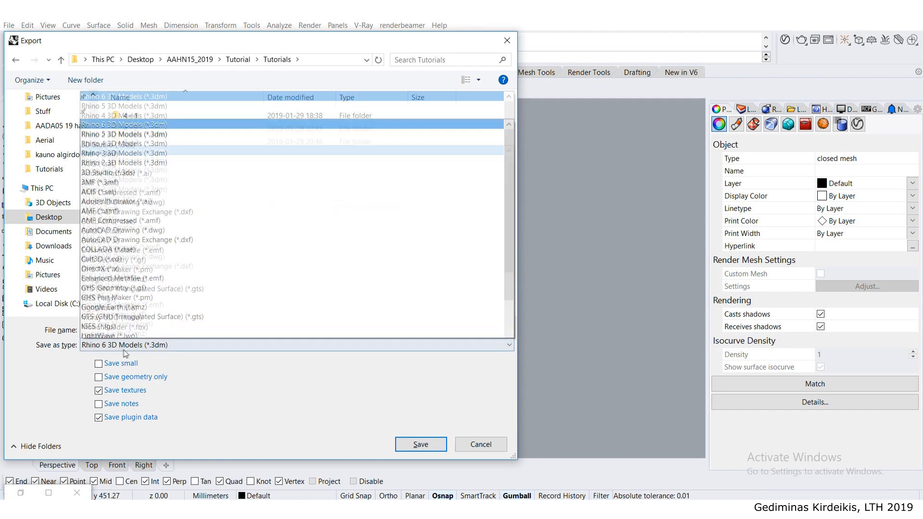
scroll(97, 260, "down", 5)
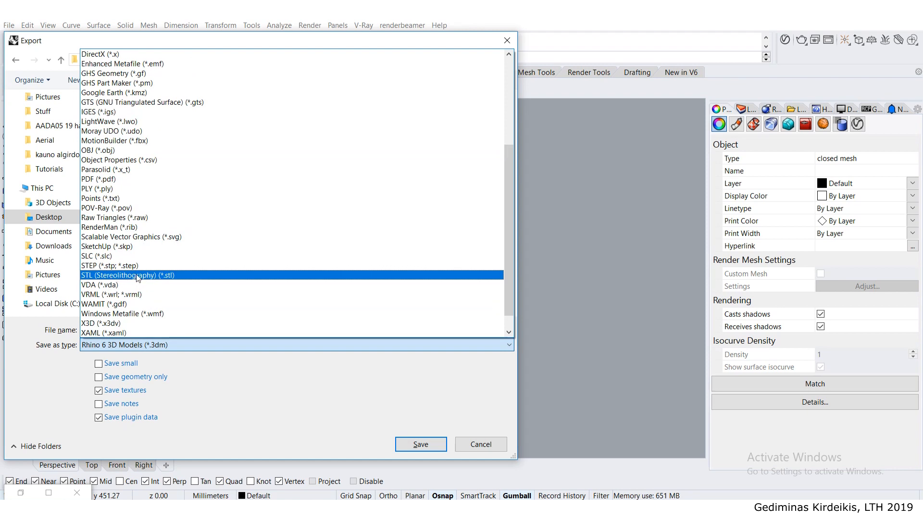
left_click(138, 275)
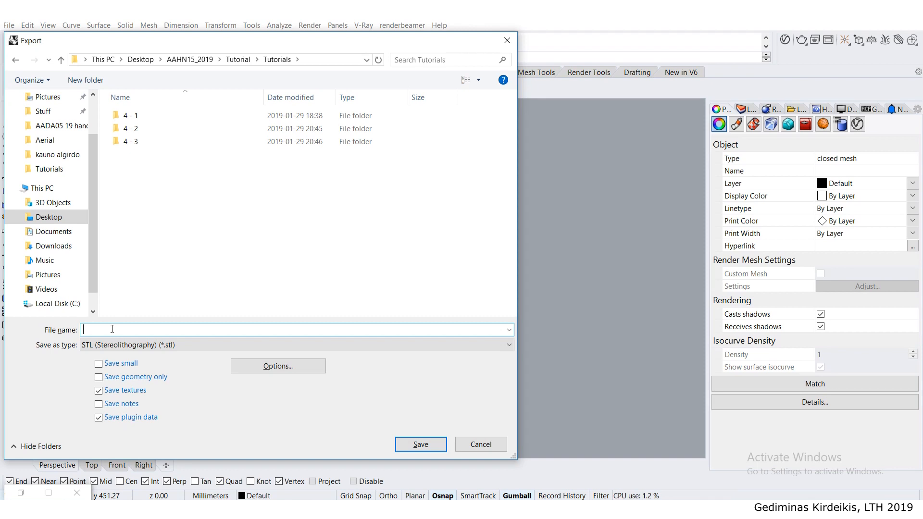
type("youtube_video_print")
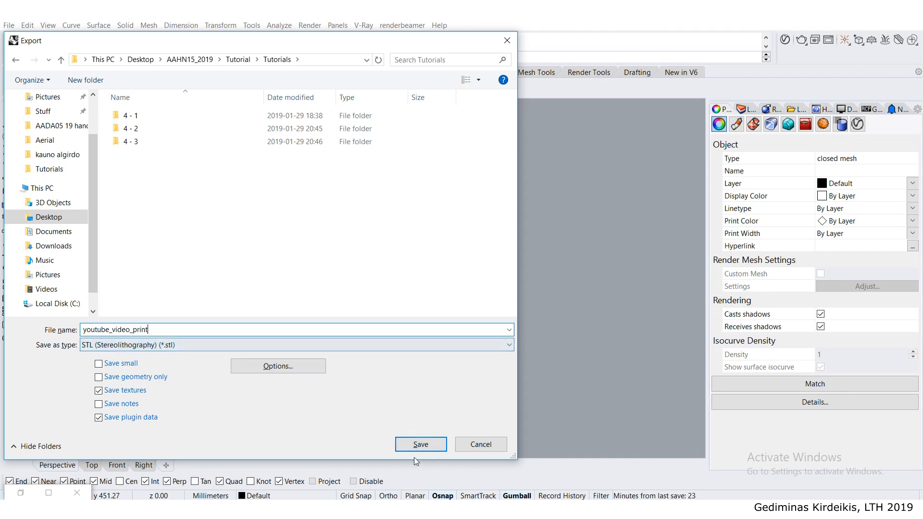
left_click(419, 445)
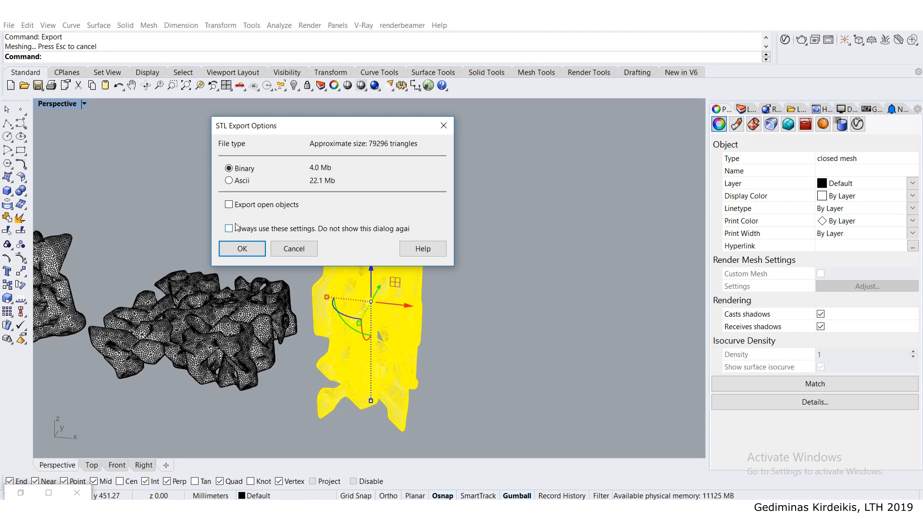
left_click(243, 250)
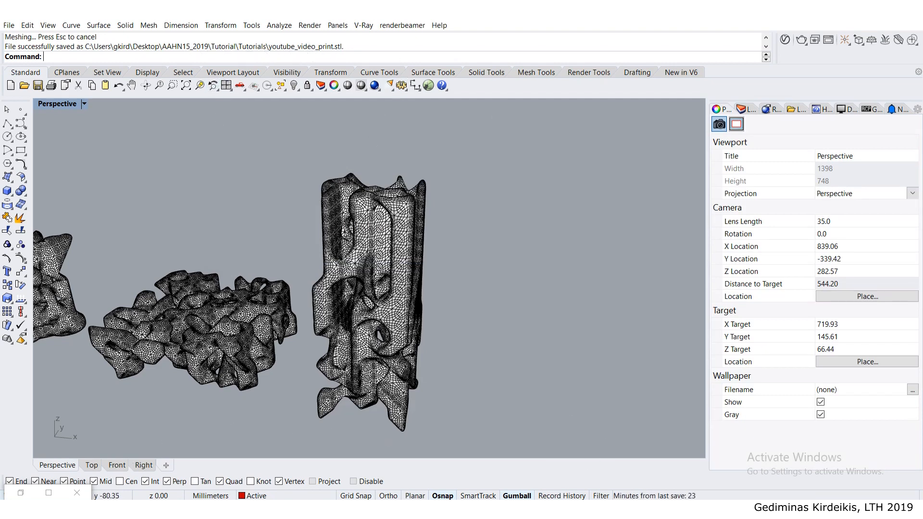
- Switch to File Explorer and select youtube_video_print.stl in the Tutorials folder
left_click(100, 509)
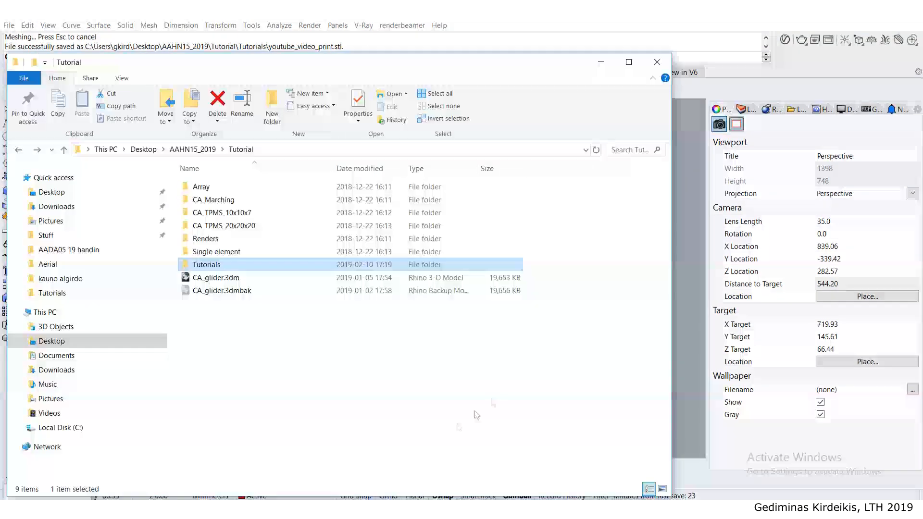
double_click(207, 264)
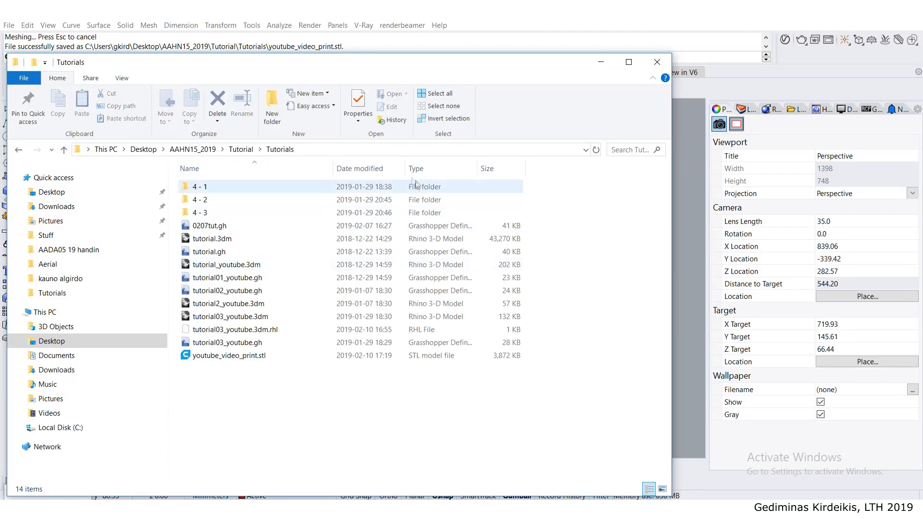
left_click(209, 358)
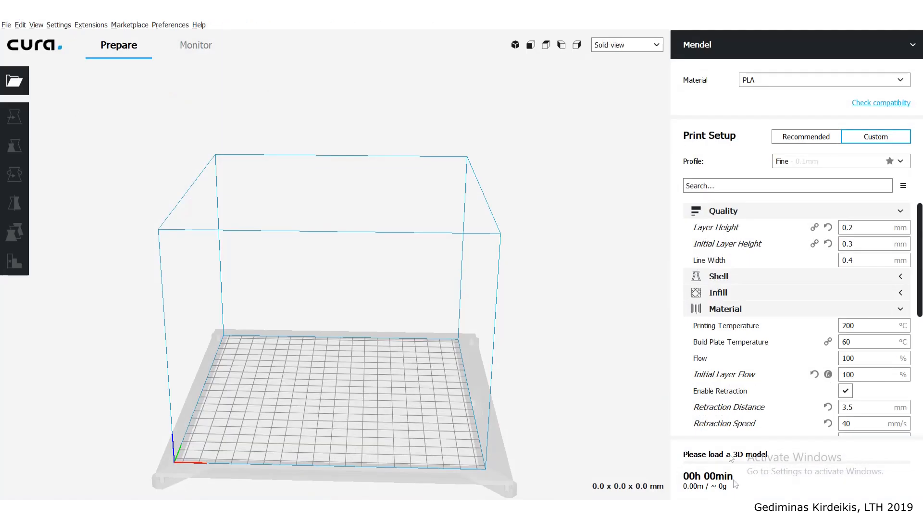
- Load youtube_video_print.stl from the Tutorials folder onto the build plate in Cura
key("alt+Tab")
left_click_drag(250, 64, 645, 28)
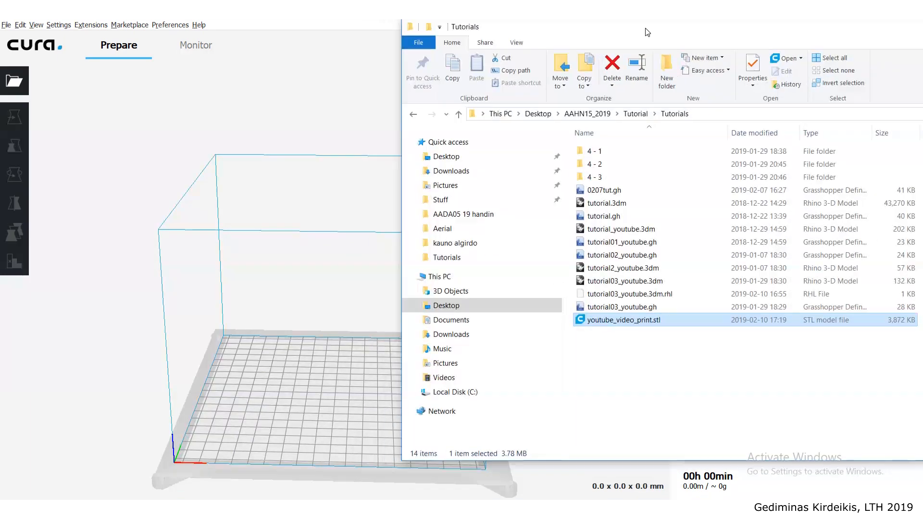
left_click_drag(609, 322, 284, 345)
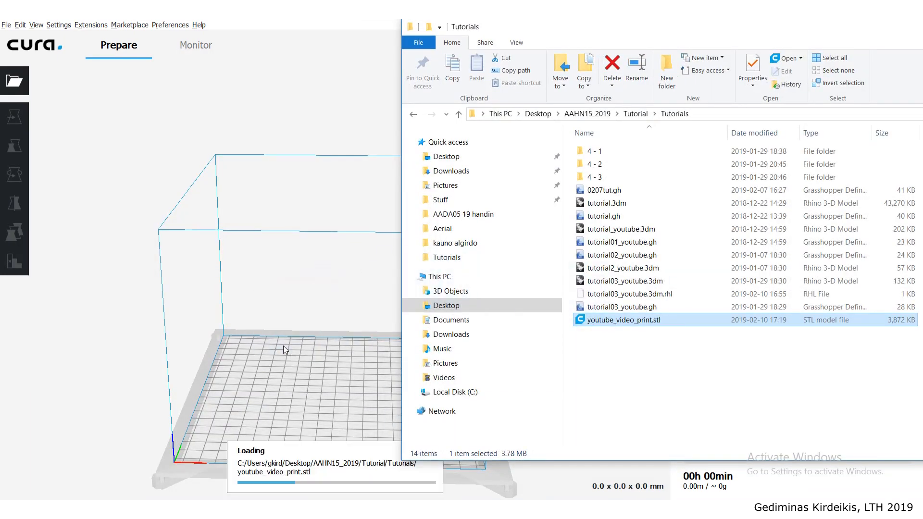
left_click(247, 247)
right_click_drag(247, 247, 210, 251)
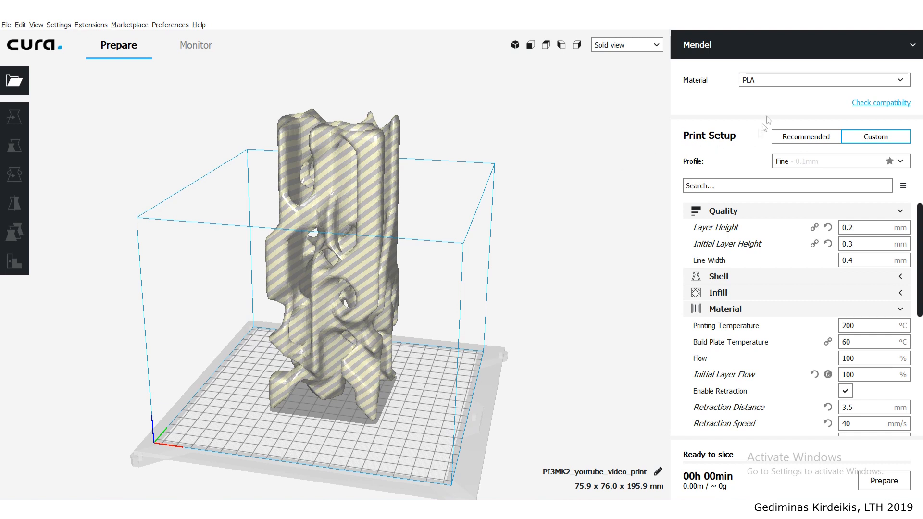
- Open the printer management preferences and start adding a new printer
left_click(794, 53)
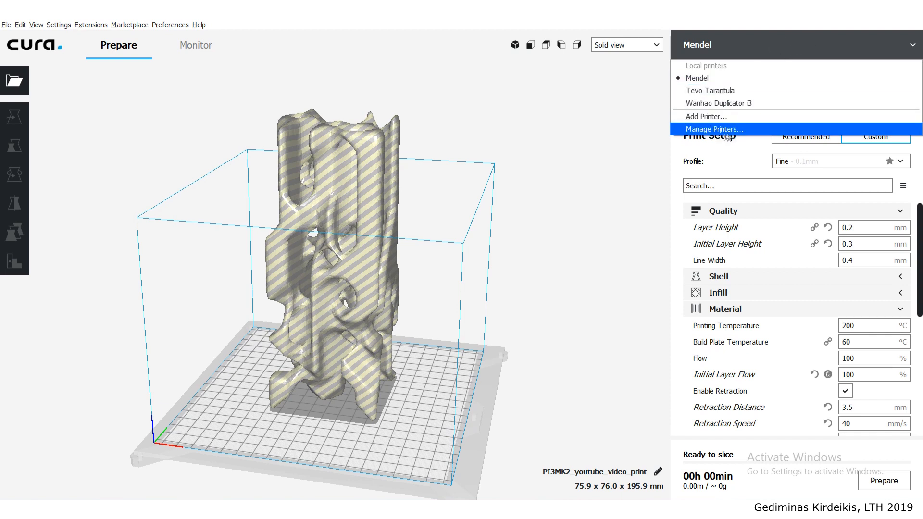
left_click(448, 22)
left_click(58, 25)
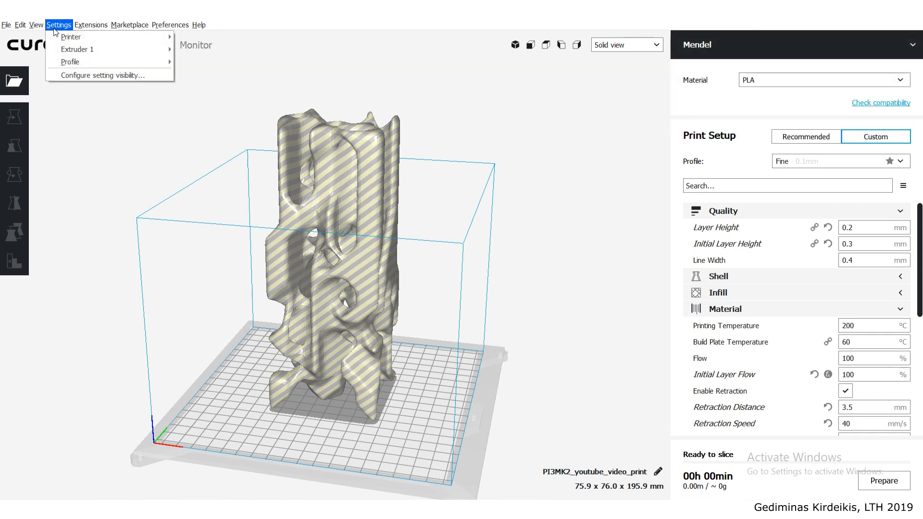
mouse_move(72, 37)
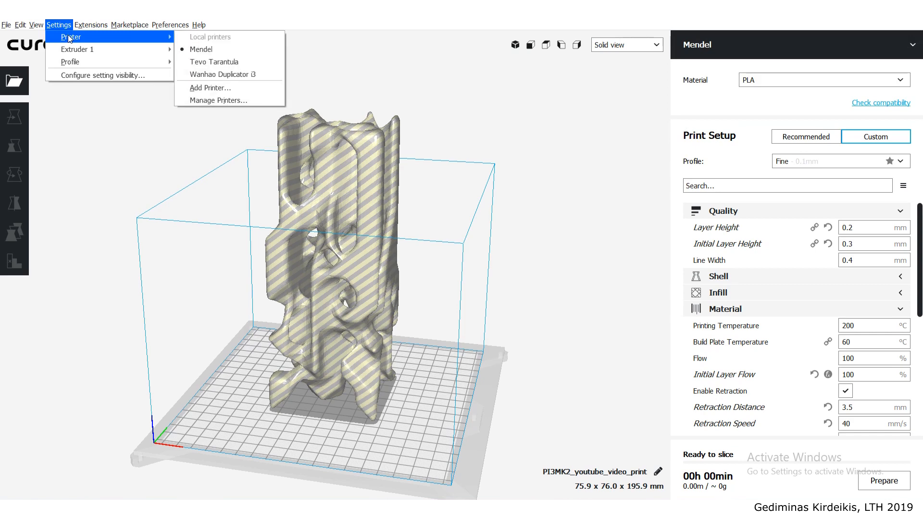
left_click(216, 100)
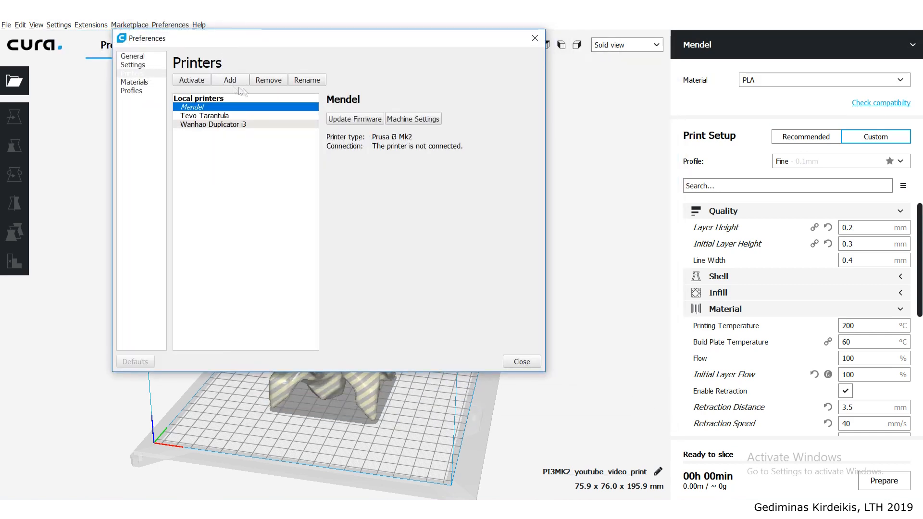
left_click(230, 81)
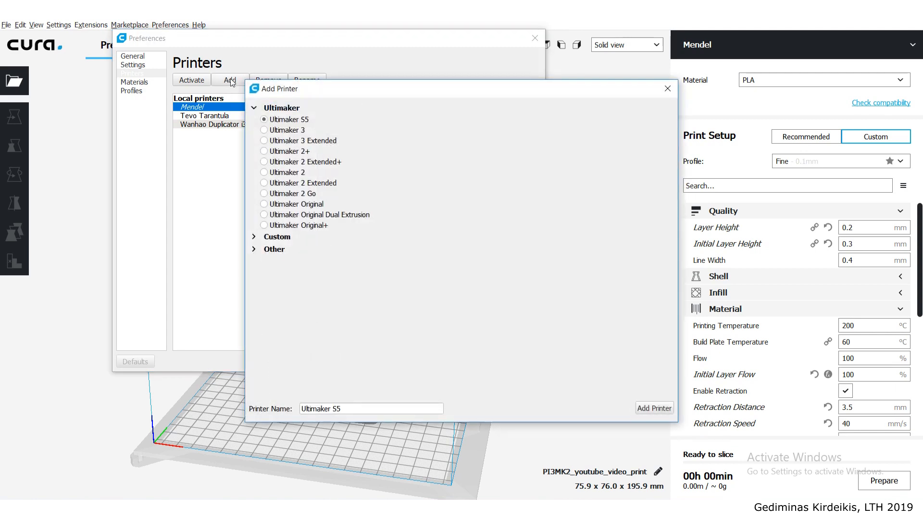
left_click_drag(281, 90, 253, 53)
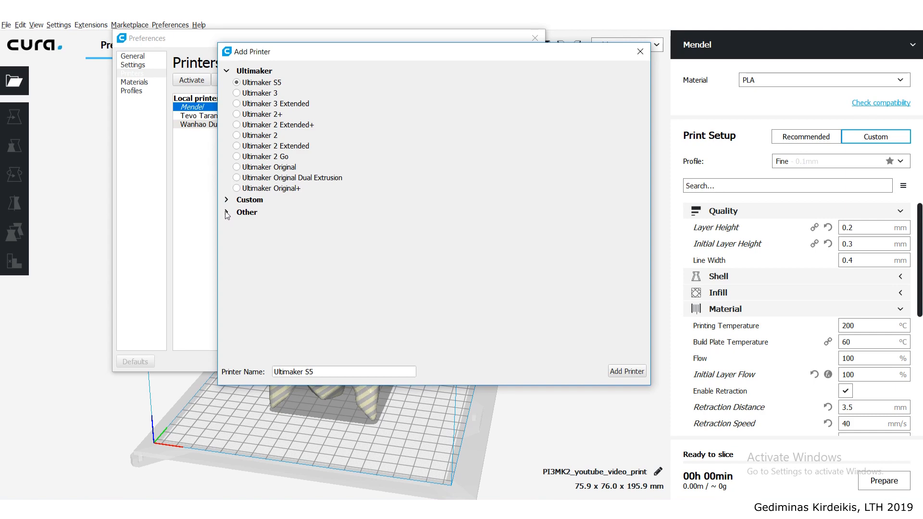
- Choose Prusa i3 Mk2 from the Other printer models and open its printer name for editing
left_click(227, 212)
scroll(310, 218, "down", 10)
scroll(321, 216, "down", 10)
scroll(321, 216, "down", 3)
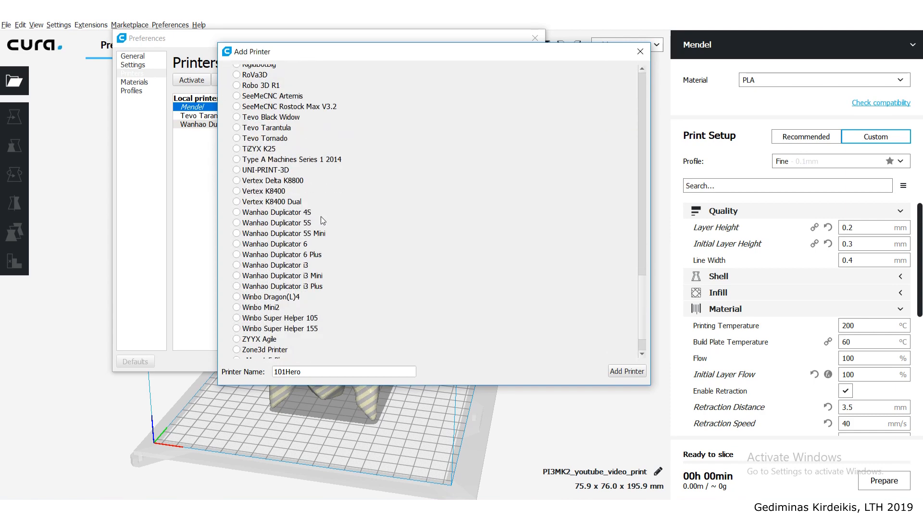
scroll(321, 217, "down", 2)
scroll(321, 216, "up", 3)
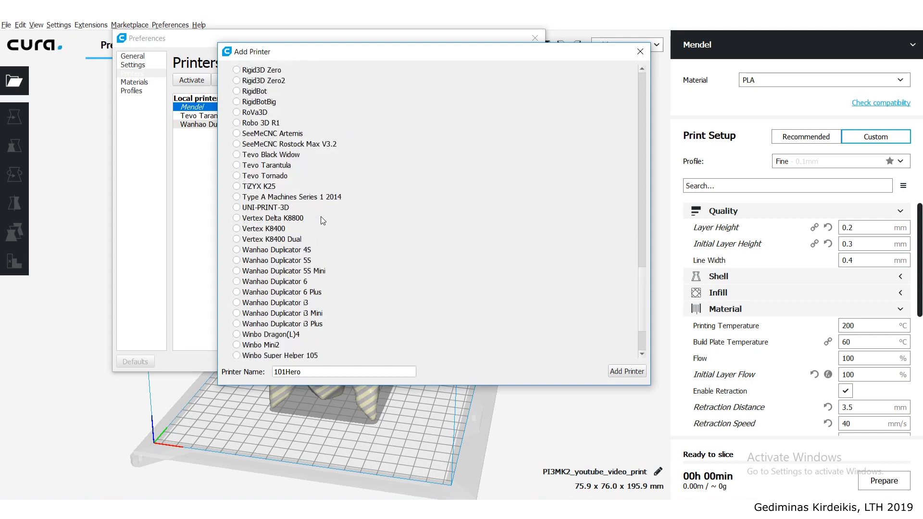
scroll(322, 218, "up", 6)
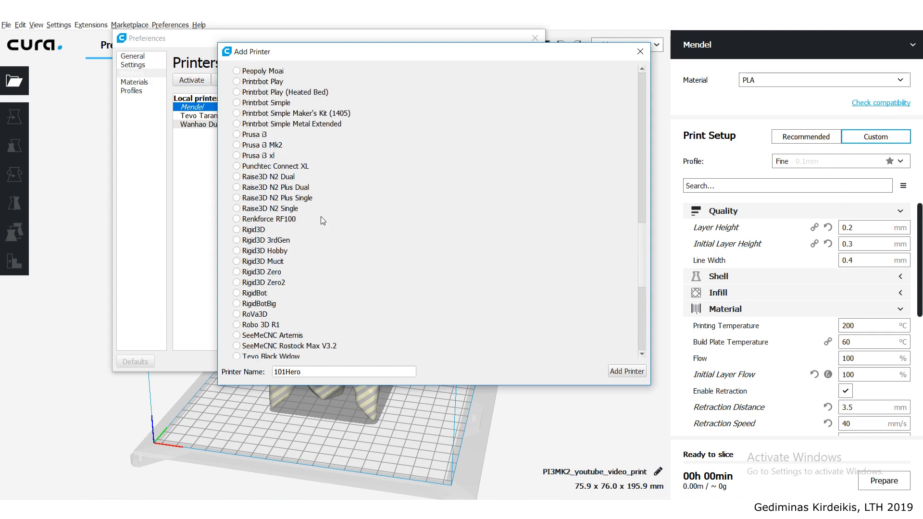
left_click(236, 145)
left_click(337, 373)
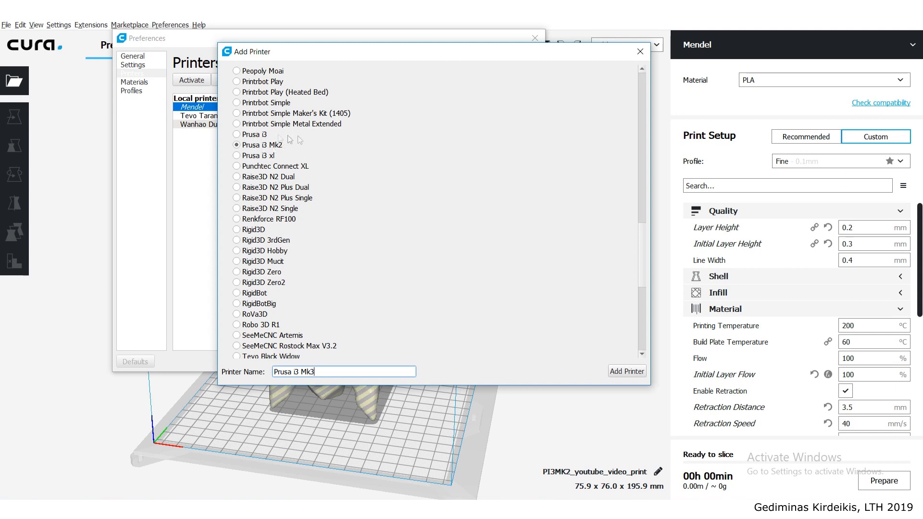
- Add the new printer under the name Prusa i3 Mk3, check its entry in the printer list and close the preferences
left_click(316, 371)
left_click(634, 371)
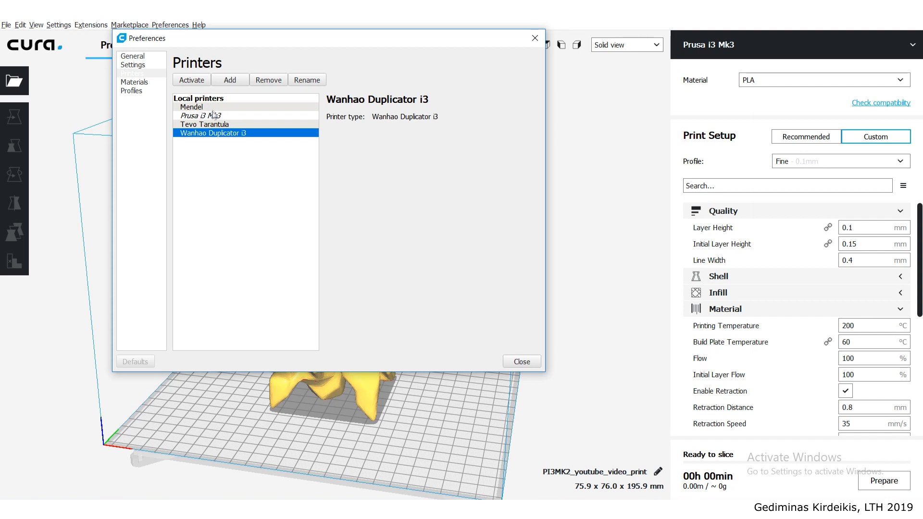
left_click(201, 116)
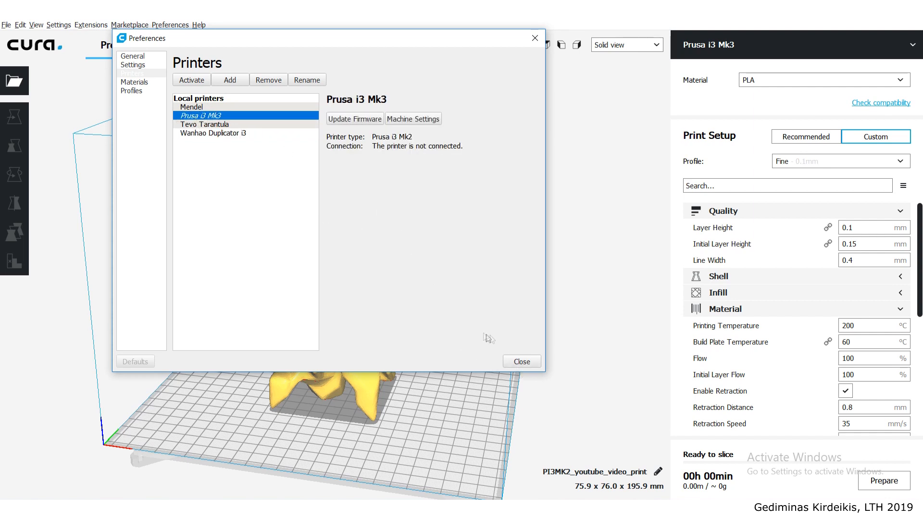
left_click(522, 362)
- Examine the column on the build plate from several angles and compare the Recommended print setup with the Custom one
scroll(454, 337, "down", 1)
right_click_drag(455, 323, 468, 330)
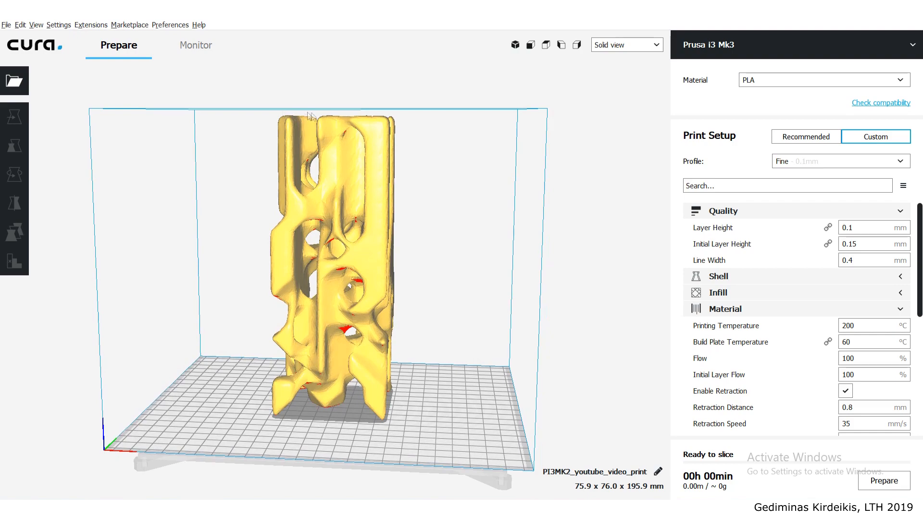
right_click_drag(309, 110, 304, 174)
scroll(323, 123, "down", 3)
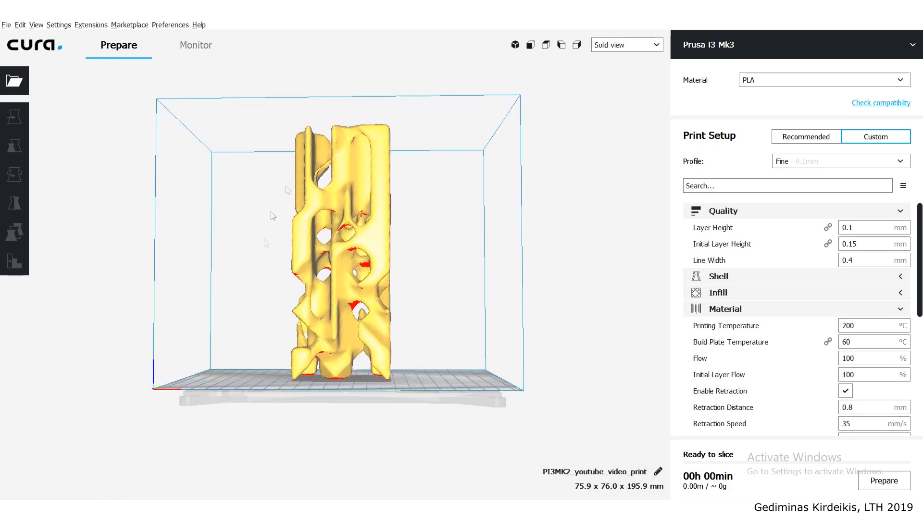
right_click_drag(353, 194, 337, 255)
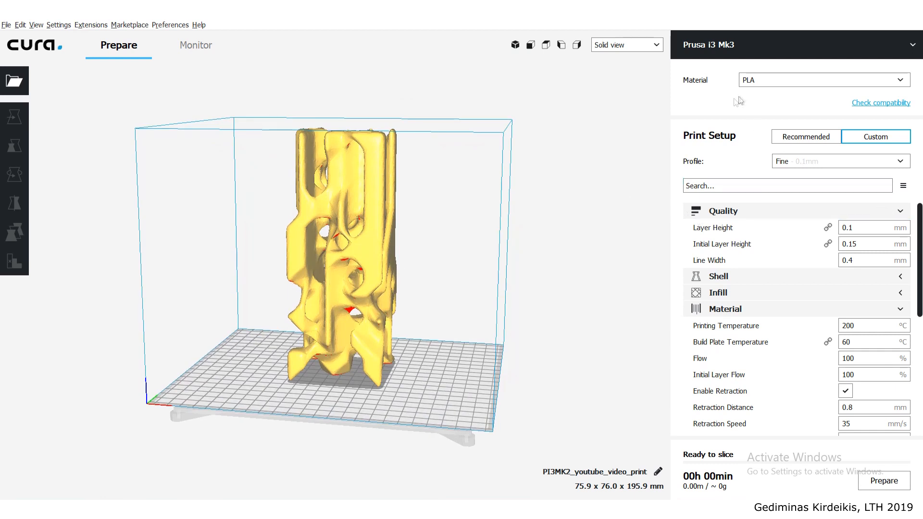
left_click(802, 139)
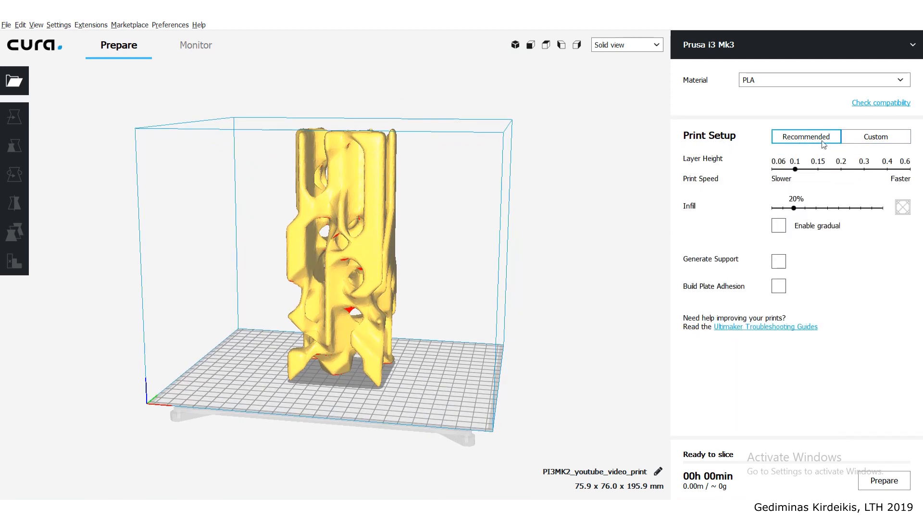
left_click(908, 141)
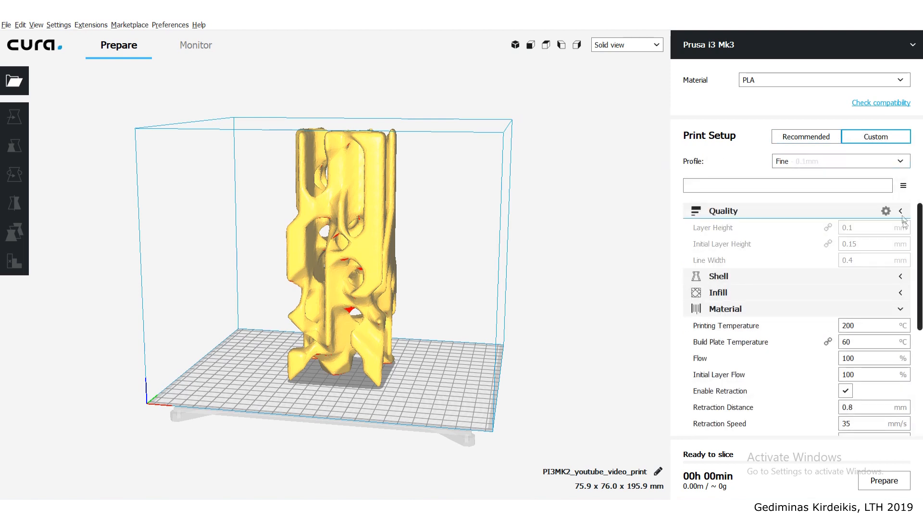
- Collapse the open Material and Special Modes categories so that only the Quality settings are expanded
left_click(901, 211)
left_click(900, 261)
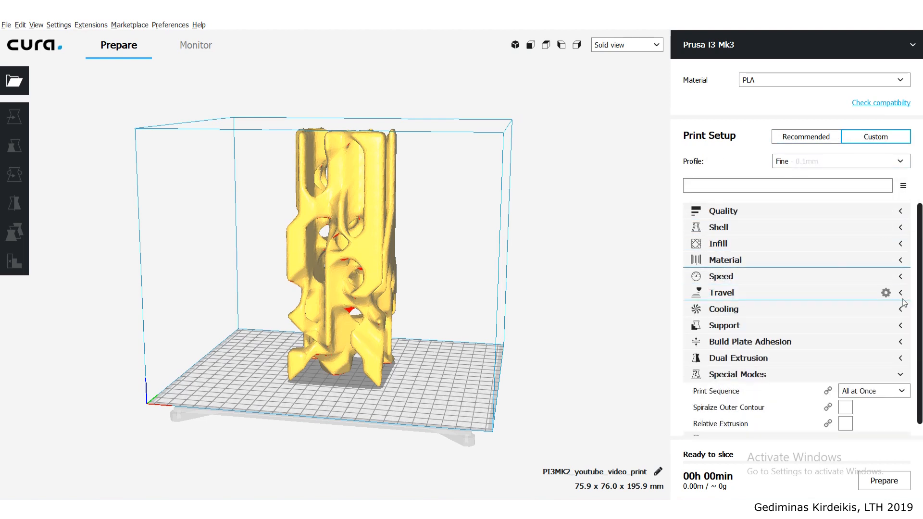
left_click(901, 376)
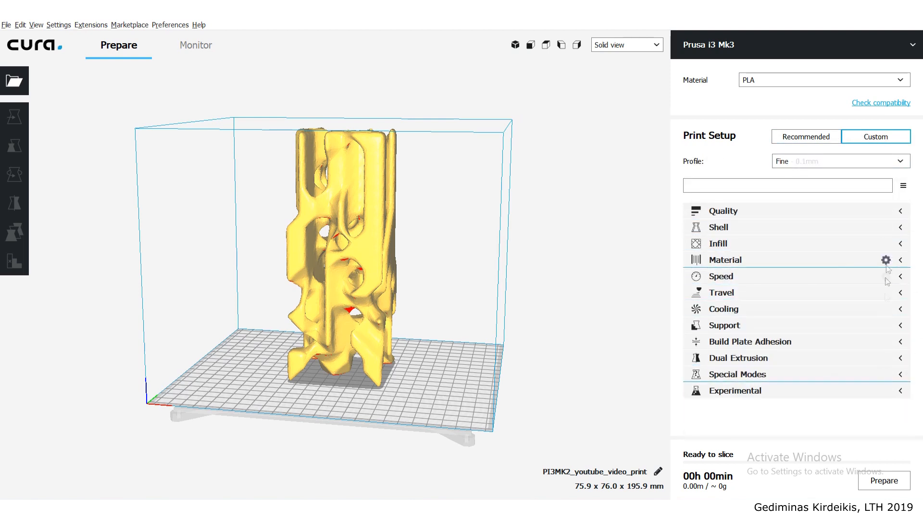
left_click(754, 212)
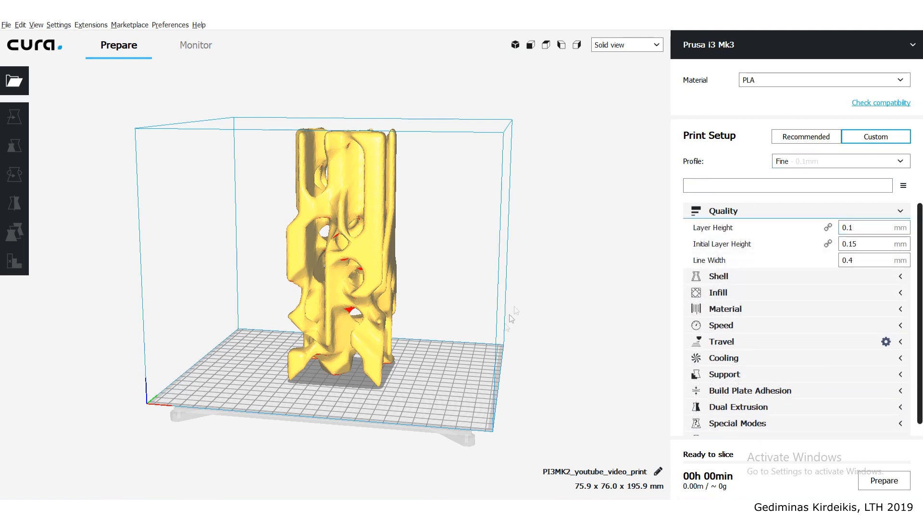
- Set both the layer height and the initial layer height to 0.2 mm
right_click_drag(444, 357, 437, 348)
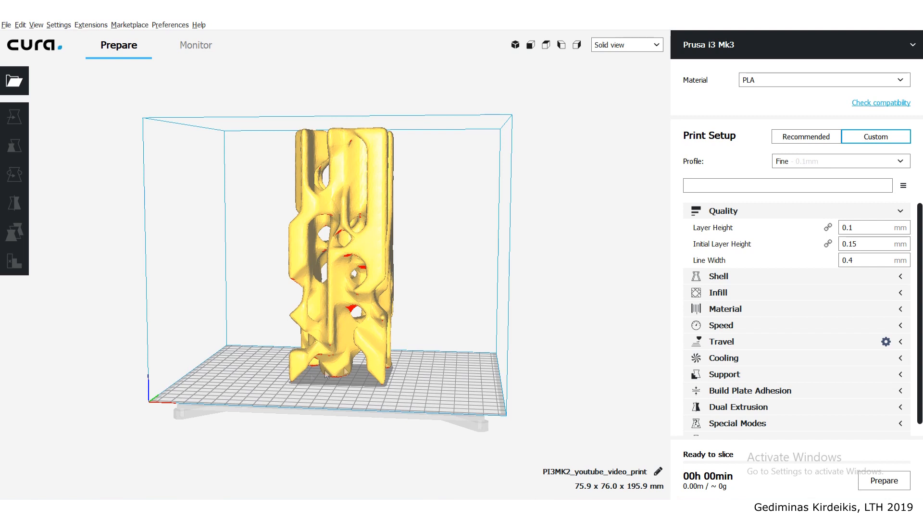
left_click(863, 230)
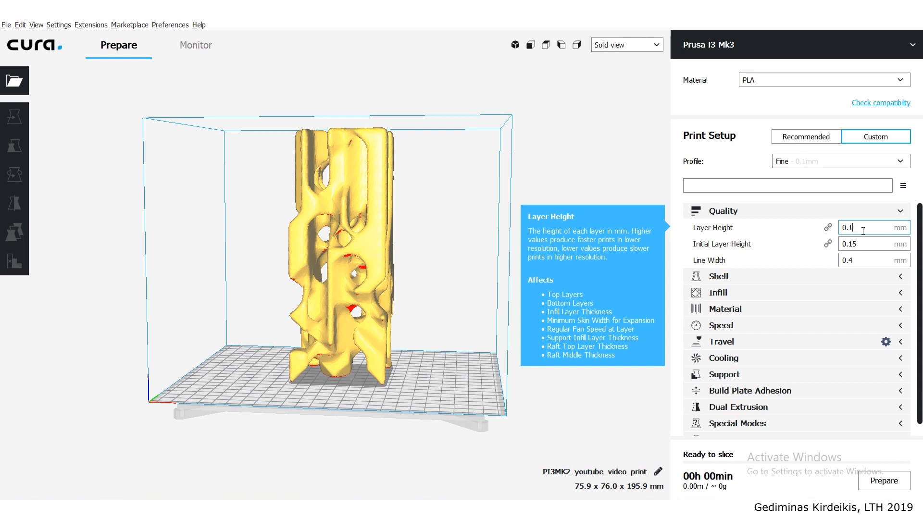
key("BackSpace")
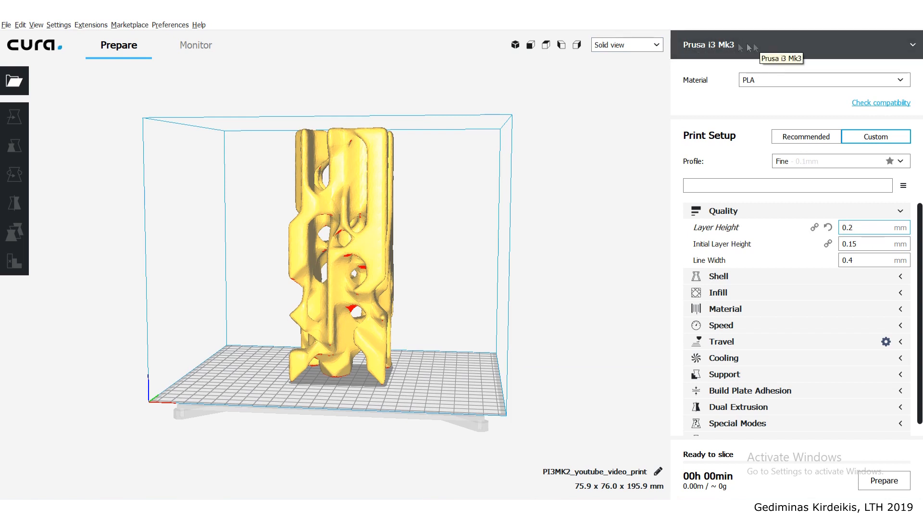
left_click(865, 242)
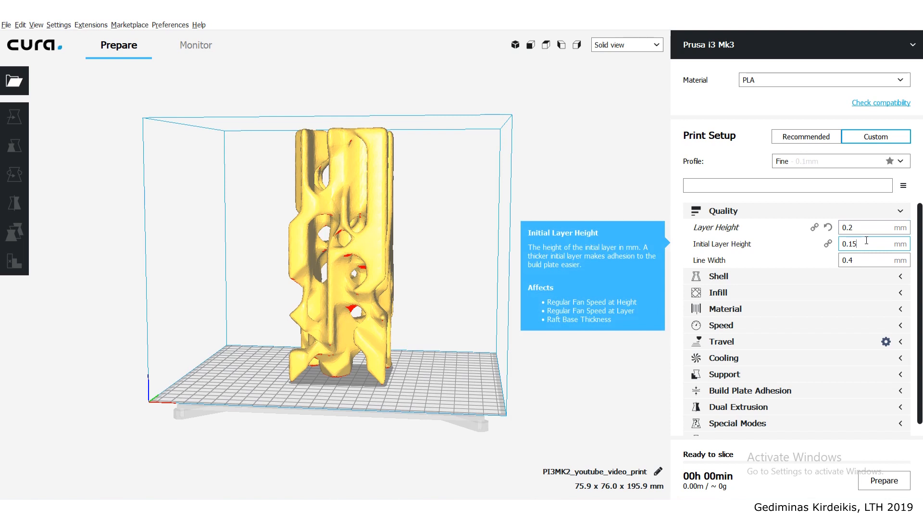
double_click(851, 244)
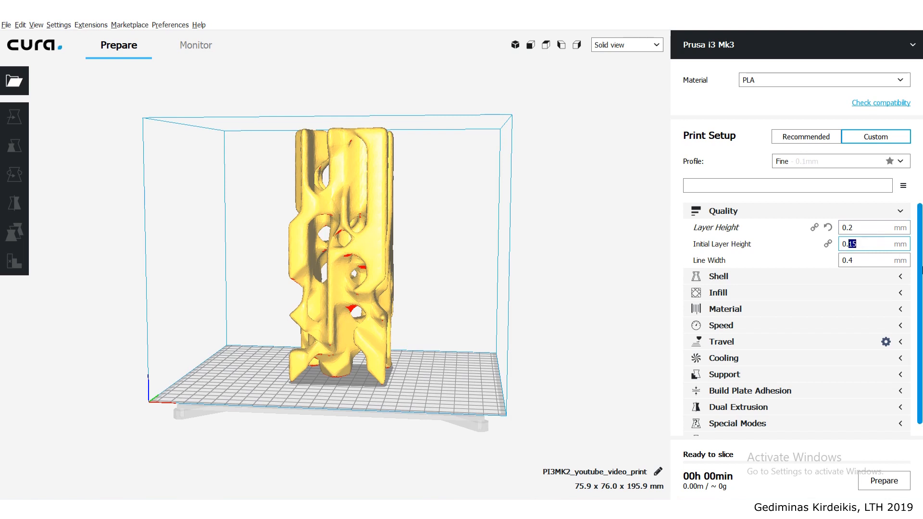
type("2")
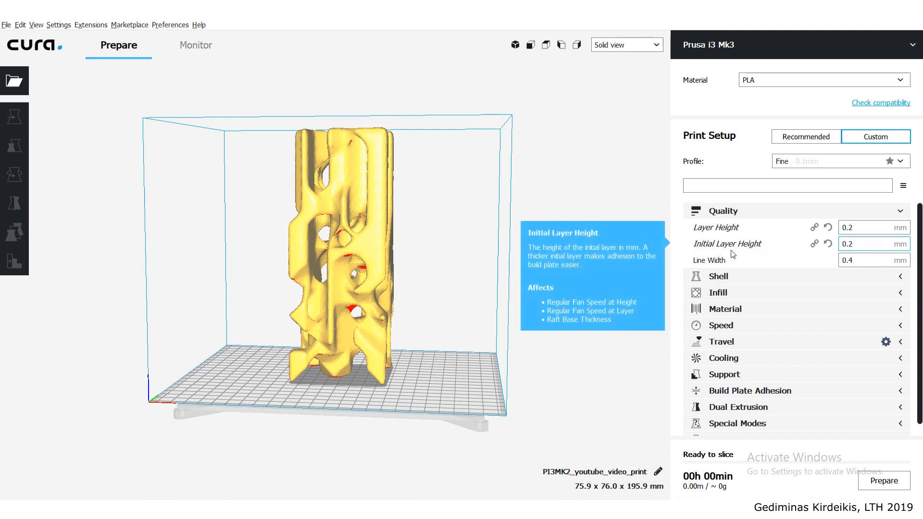
- Review which Quality settings are shown in the setting visibility preferences and close them without changes
left_click(902, 278)
left_click(902, 279)
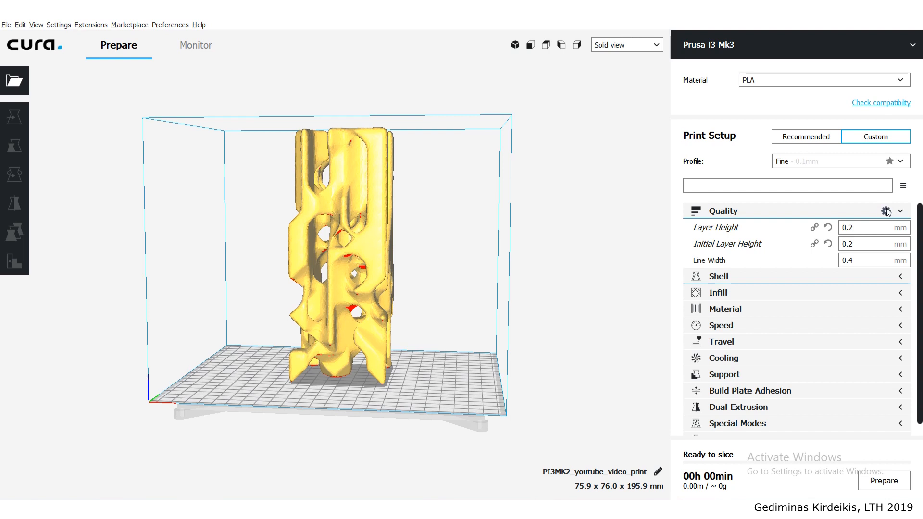
left_click(887, 212)
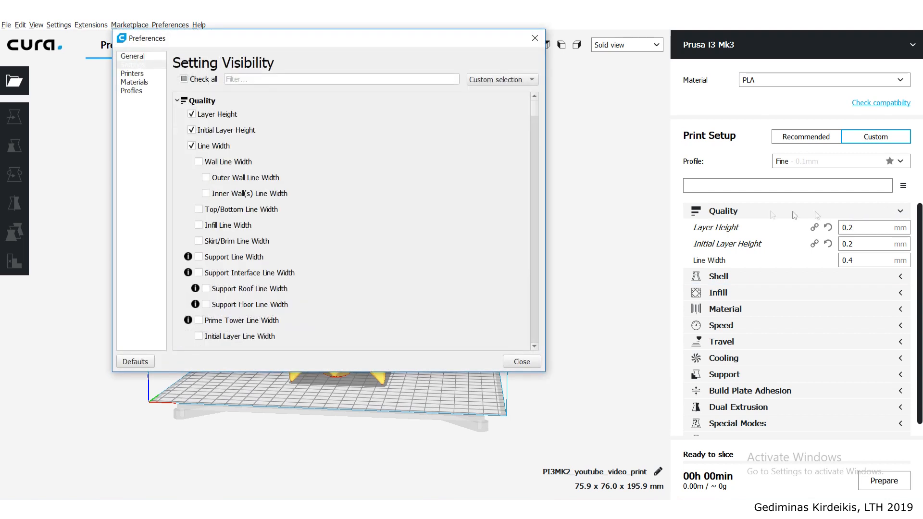
left_click_drag(427, 38, 545, 48)
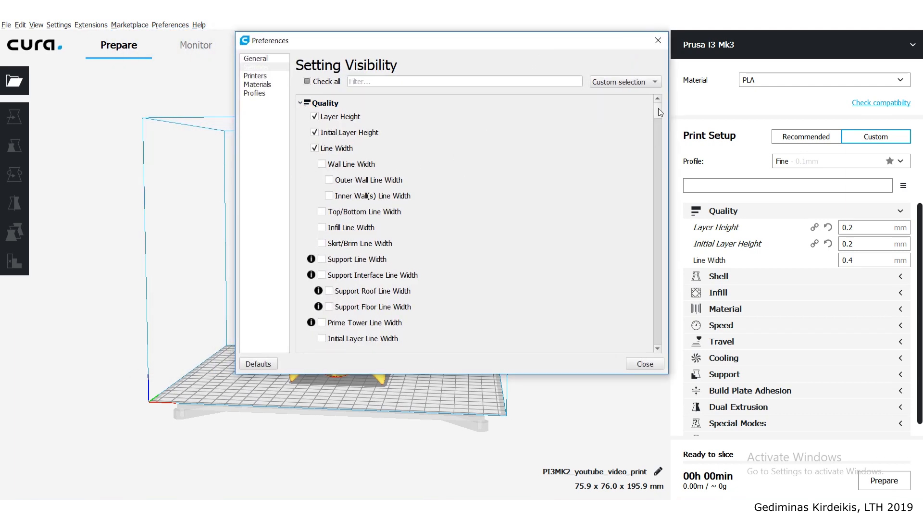
scroll(630, 159, "down", 15)
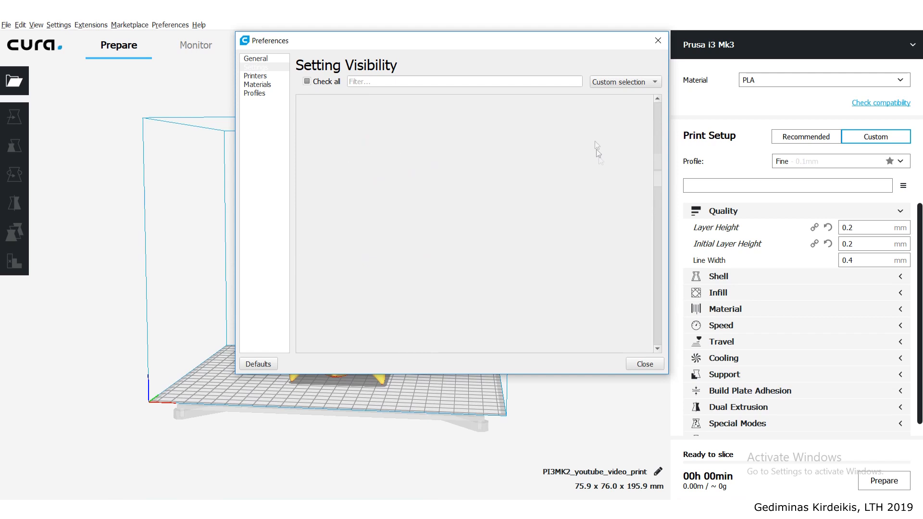
scroll(599, 156, "up", 15)
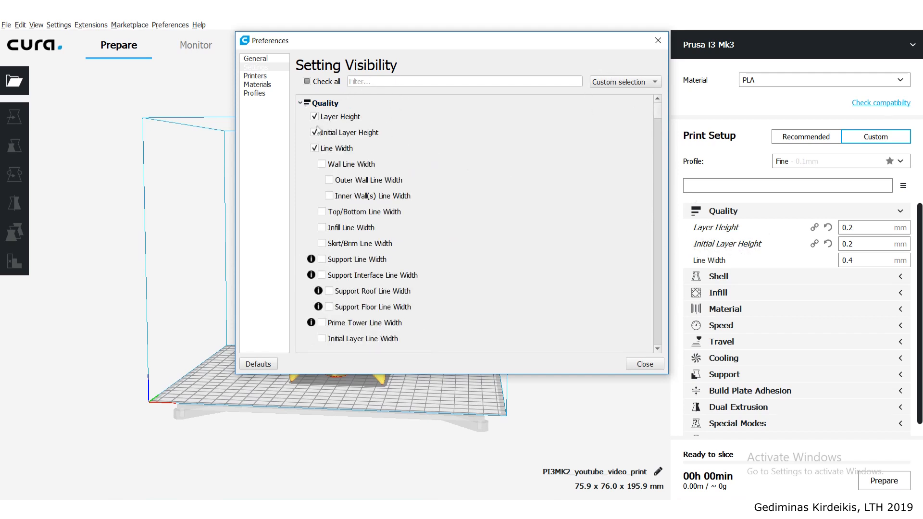
mouse_move(334, 137)
left_click(659, 40)
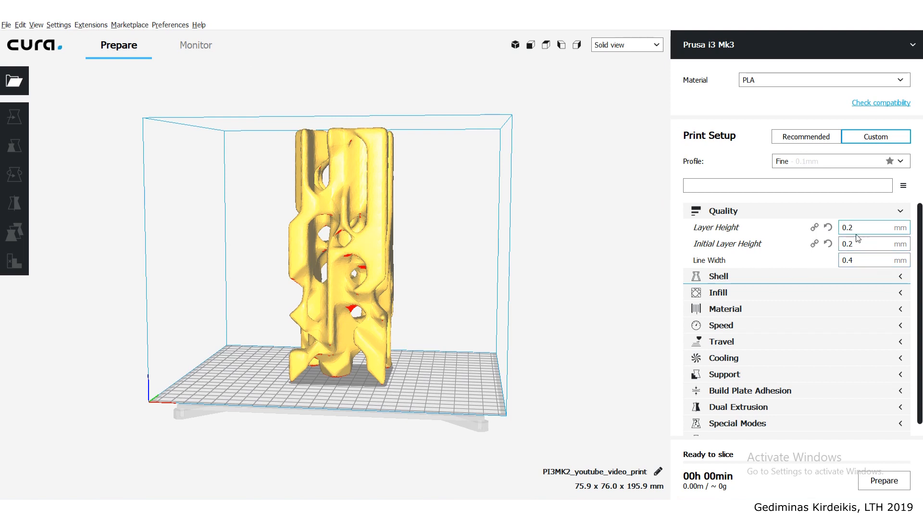
- Collapse the Quality settings, expand the Shell settings and select the Wall Line Count value
mouse_move(863, 225)
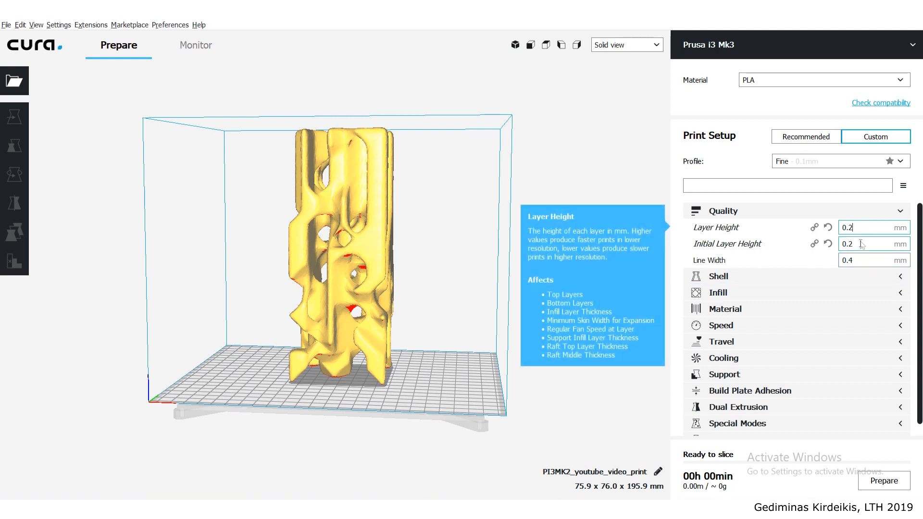
mouse_move(861, 262)
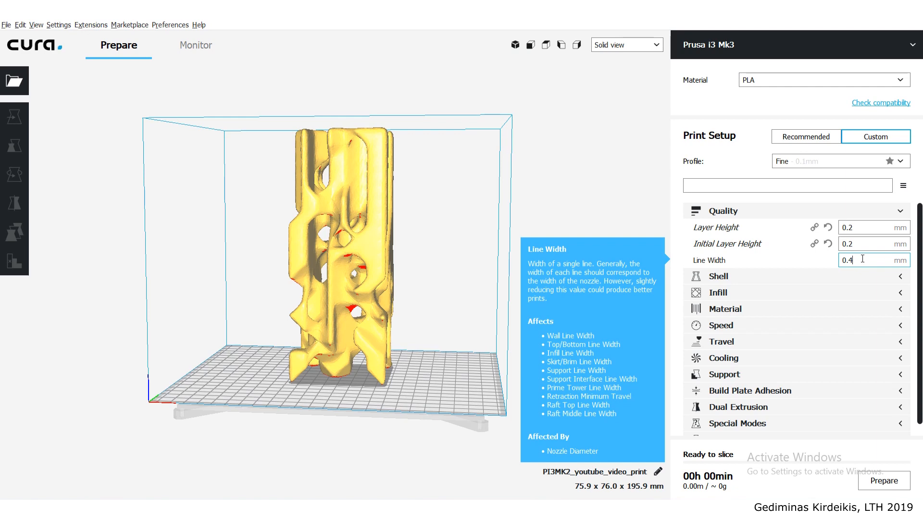
left_click(908, 211)
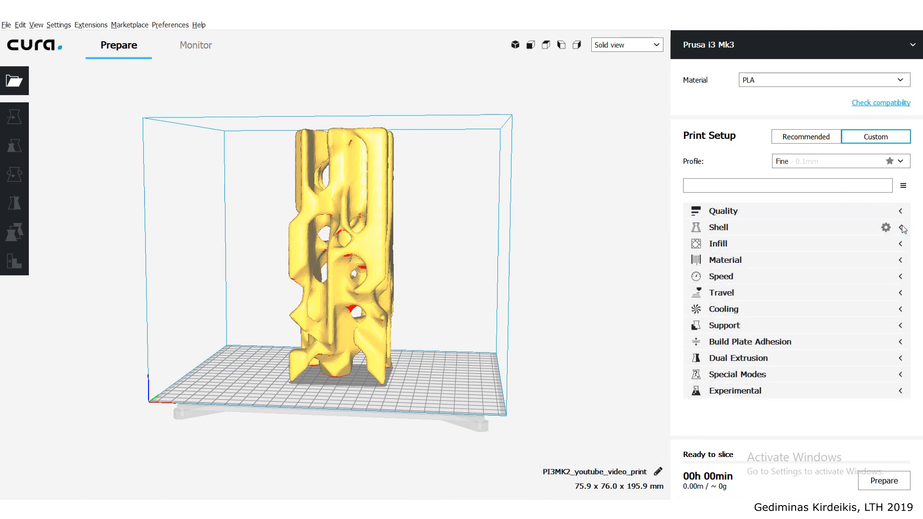
left_click(903, 227)
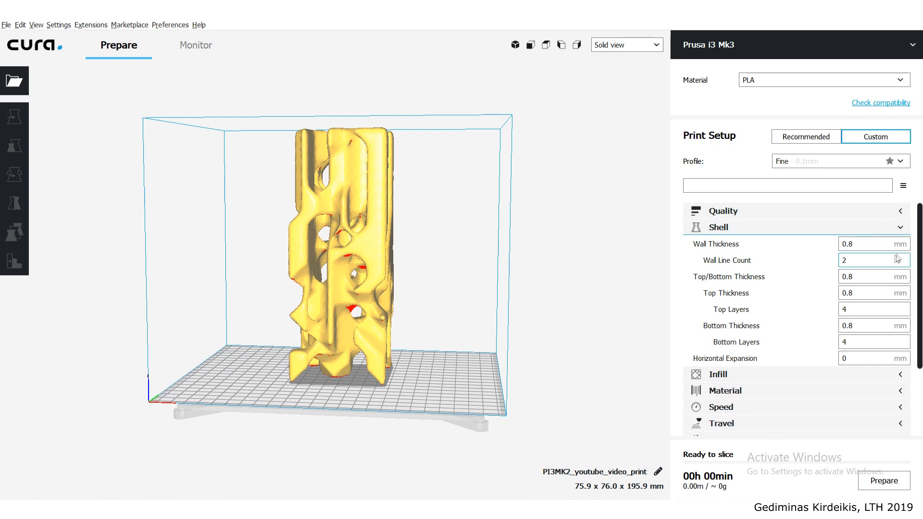
double_click(850, 261)
- Hide Wall Thickness, Top/Bottom Thickness, Top Thickness and Bottom Thickness from the visible Shell settings
left_click(886, 228)
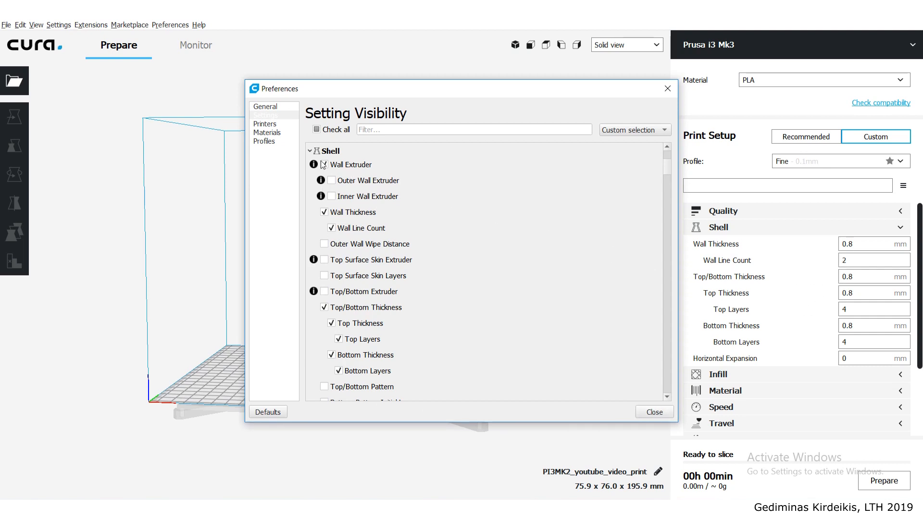
left_click(325, 213)
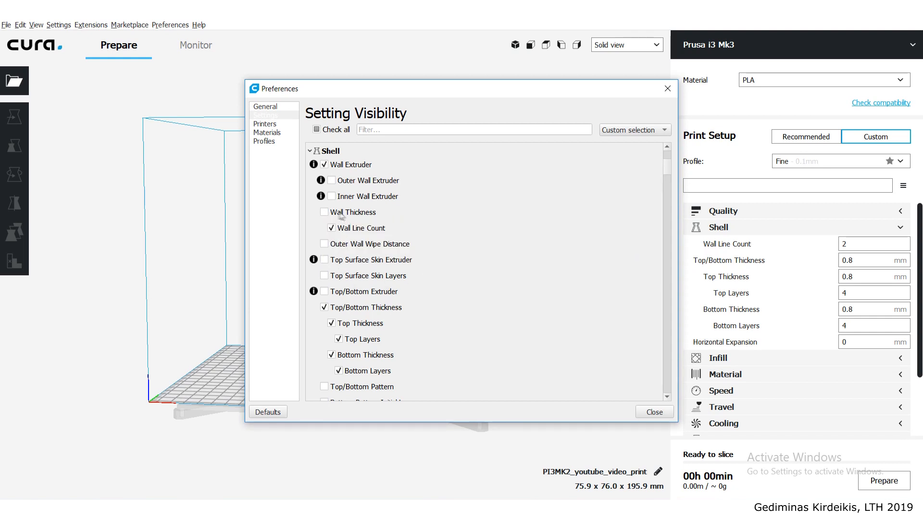
left_click(325, 307)
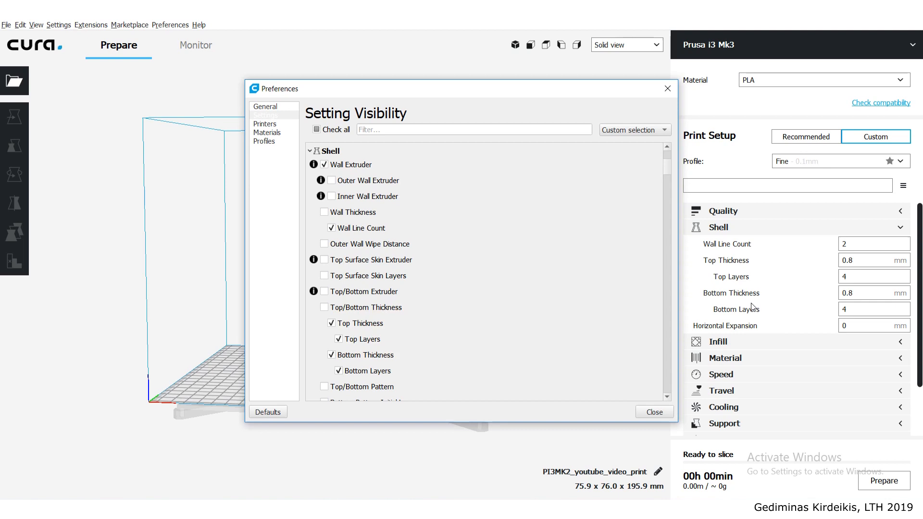
left_click(332, 325)
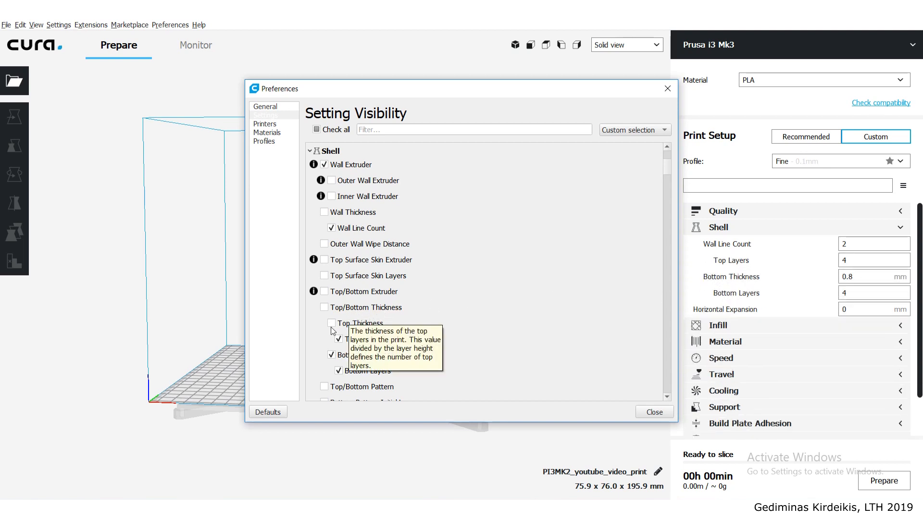
left_click(331, 356)
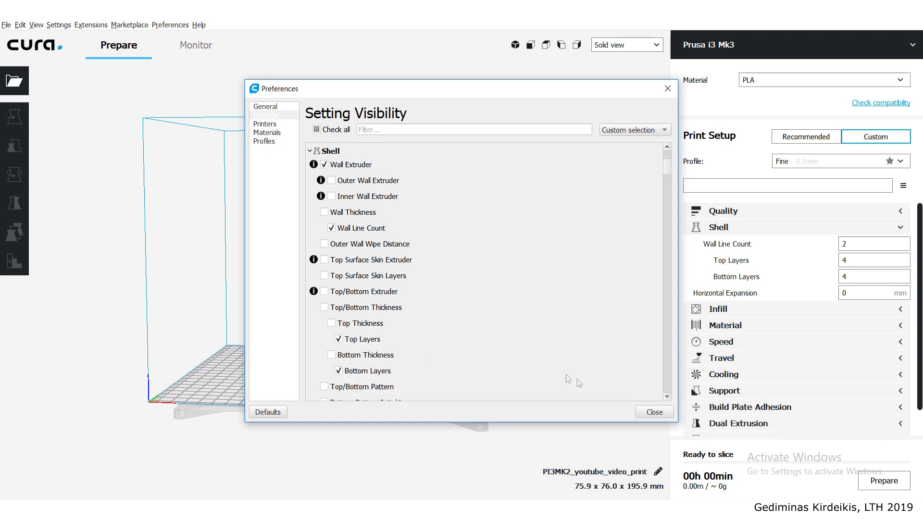
left_click(655, 412)
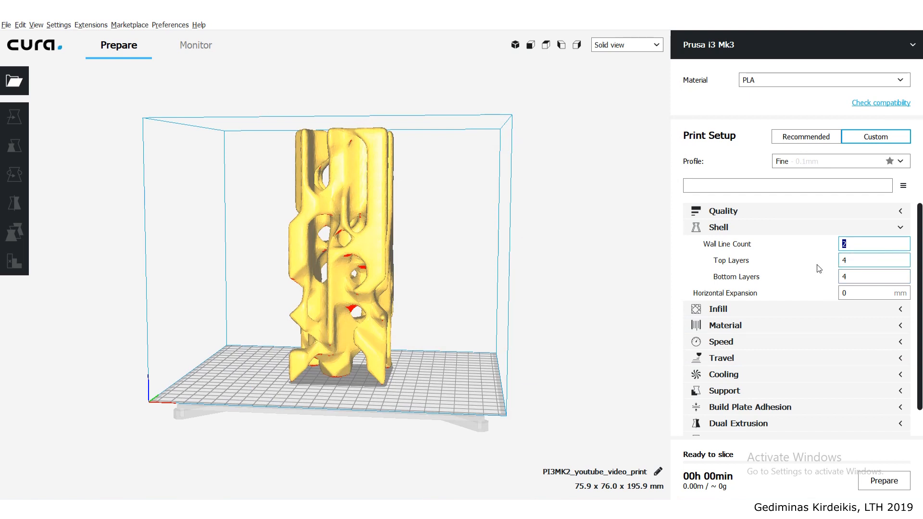
- Set the Wall Line Count in the Shell settings to 3
mouse_move(878, 254)
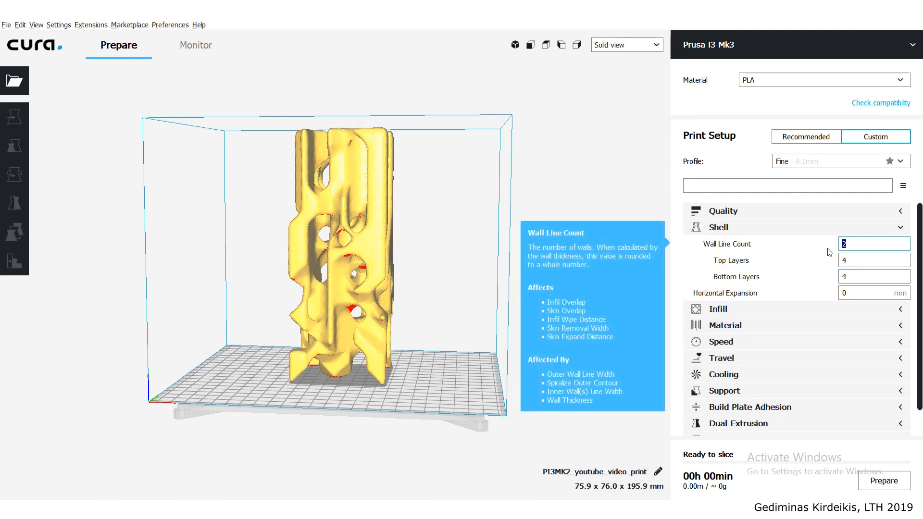
left_click(870, 261)
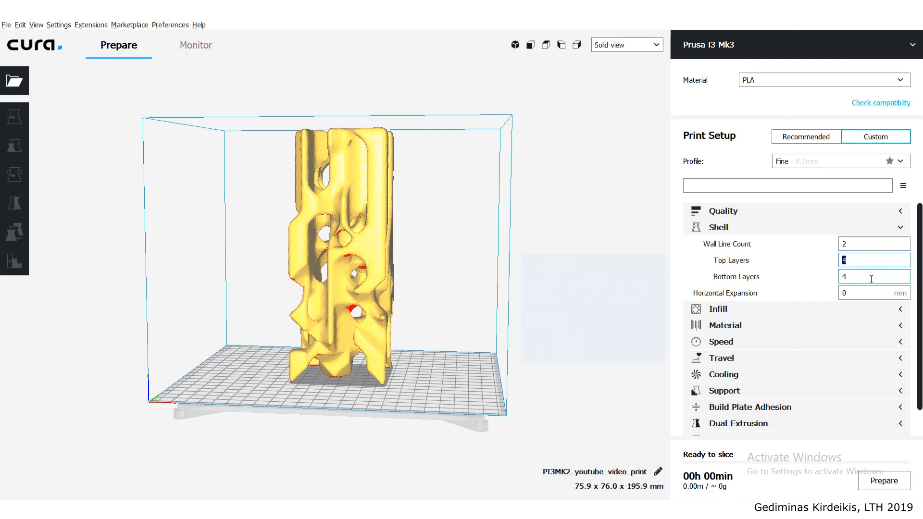
double_click(856, 277)
mouse_move(876, 263)
left_click_drag(849, 260, 837, 266)
left_click(863, 245)
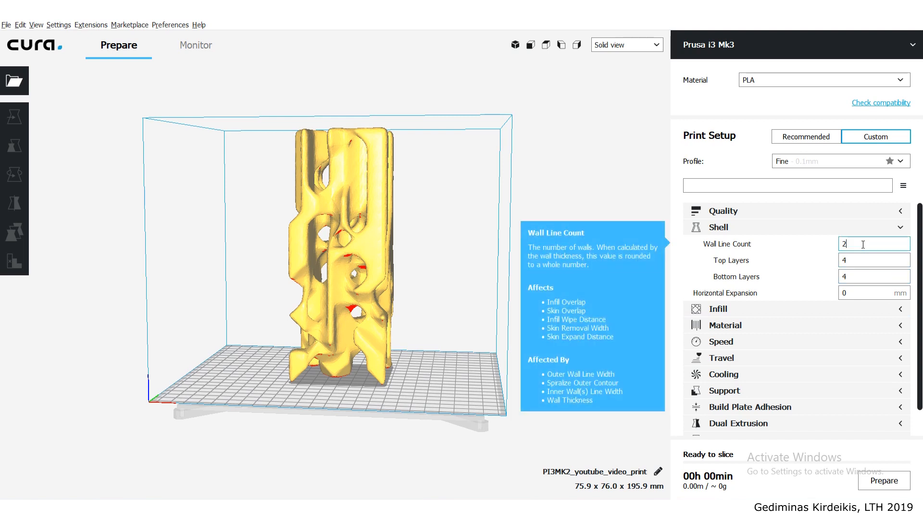
key("BackSpace")
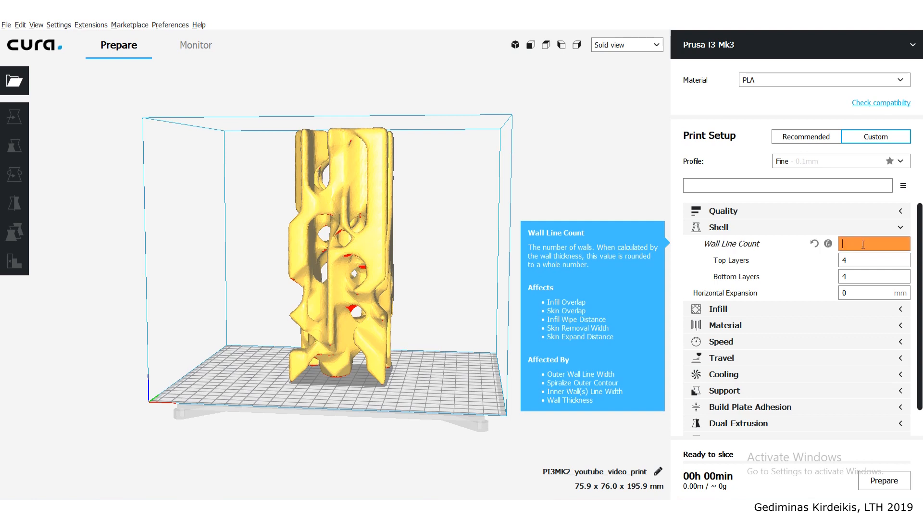
type("3")
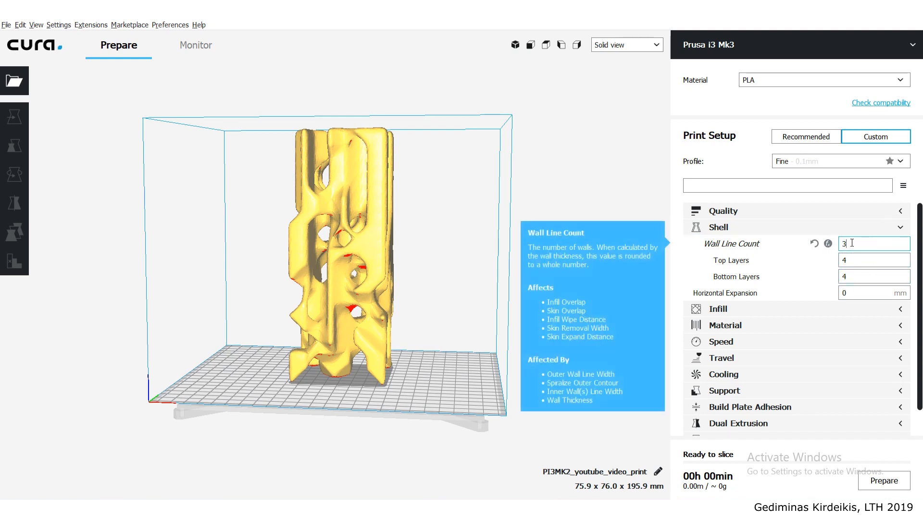
- Set the Wall Line Count back to 2 and collapse the Shell settings
left_click(860, 261)
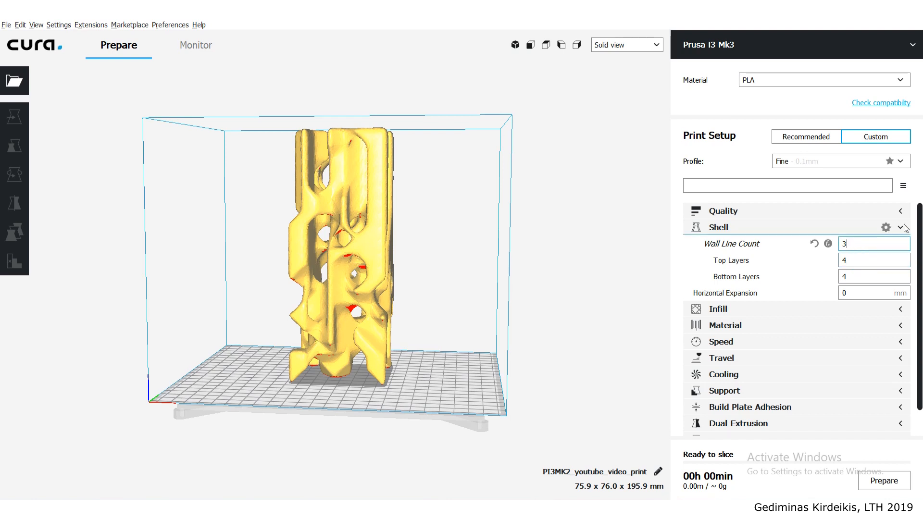
type("2")
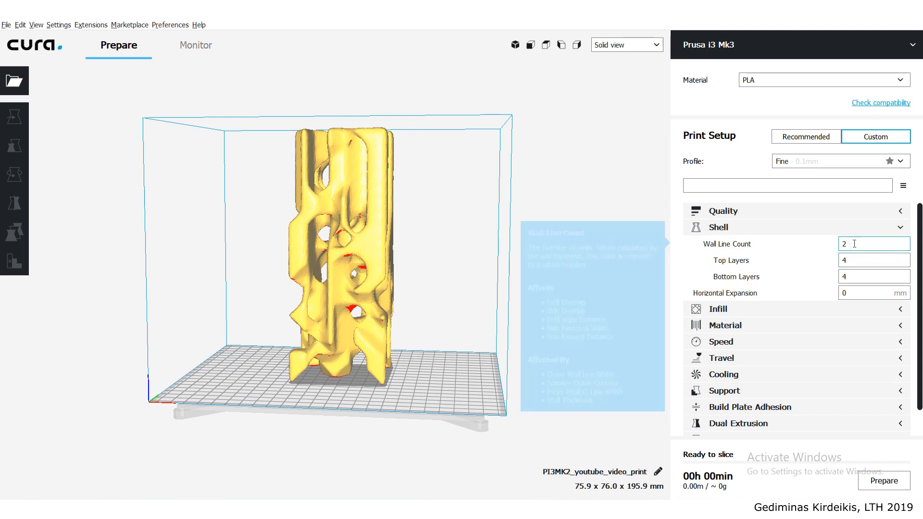
left_click(909, 232)
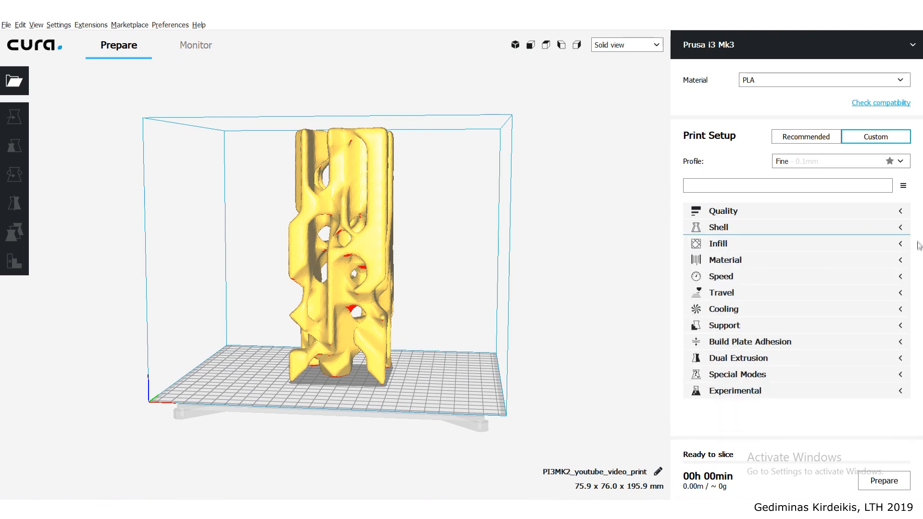
- In the Infill settings, set the Infill Pattern to Cubic and the Infill Density to 15%, leaving the section collapsed
left_click(885, 243)
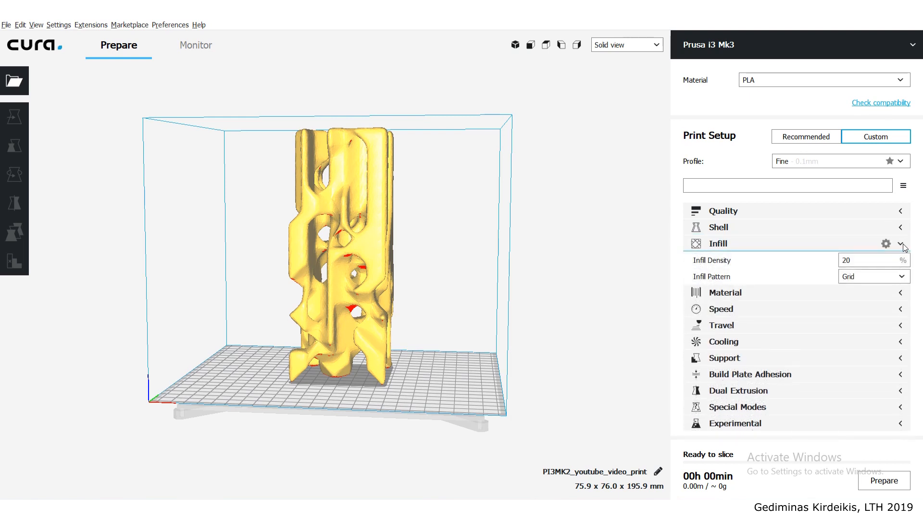
left_click(880, 277)
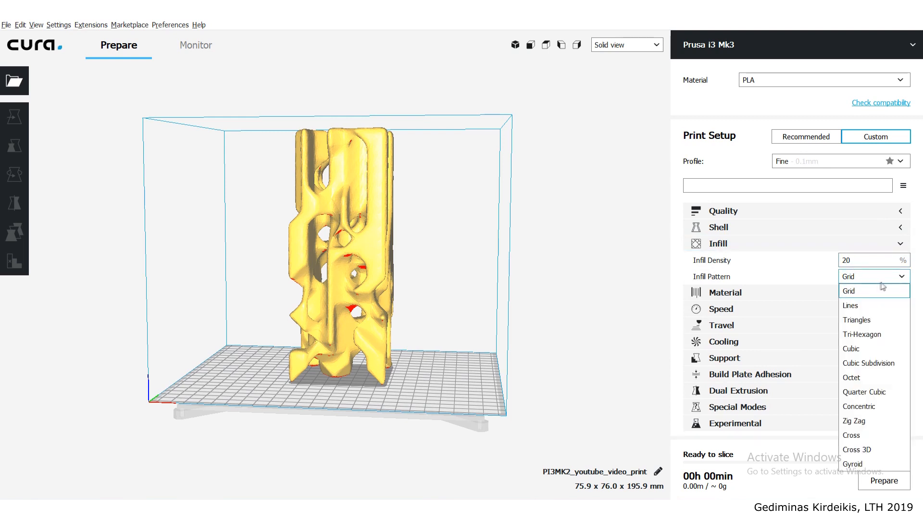
left_click(870, 354)
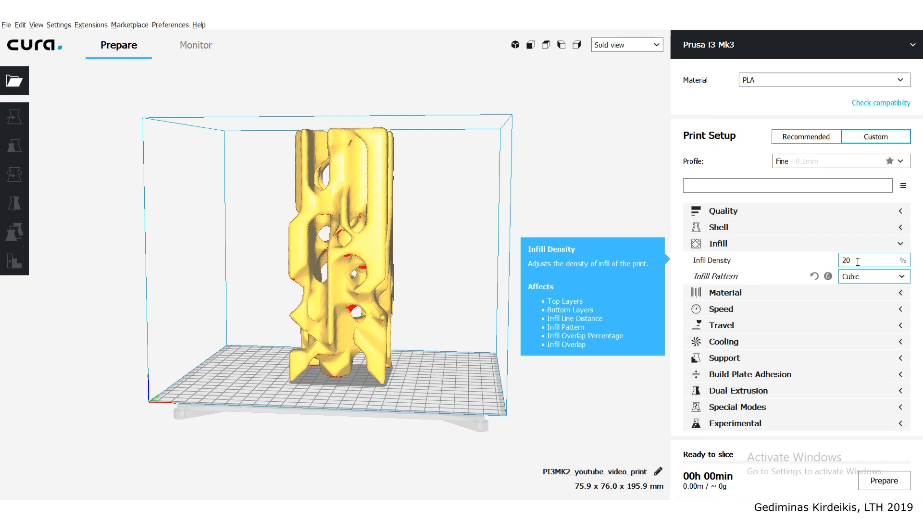
left_click_drag(858, 262, 820, 264)
type("15")
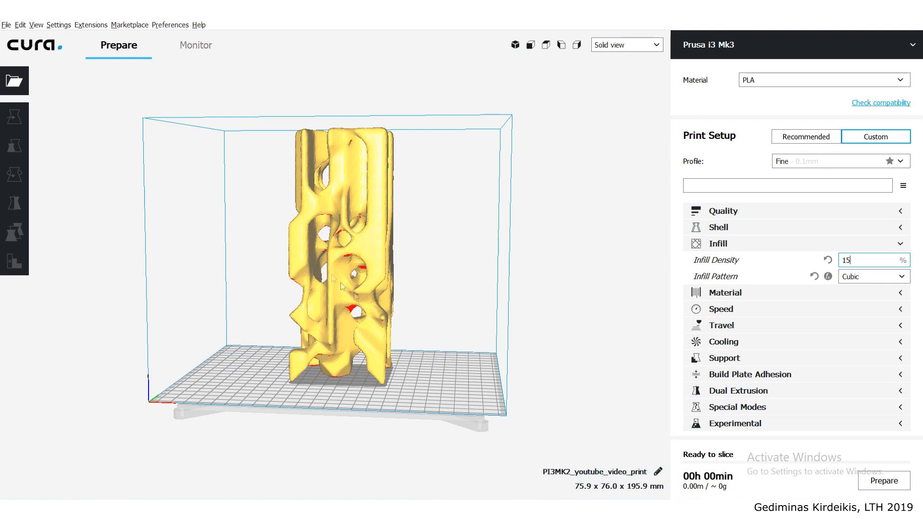
left_click(904, 247)
- Set the Initial Layer Flow in the Material settings to 110% and collapse the section
left_click(907, 259)
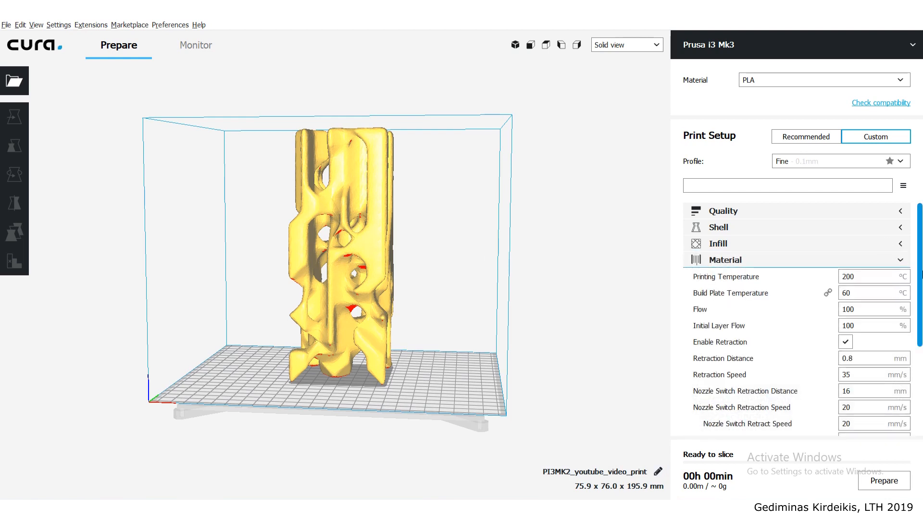
scroll(861, 231, "down", 3)
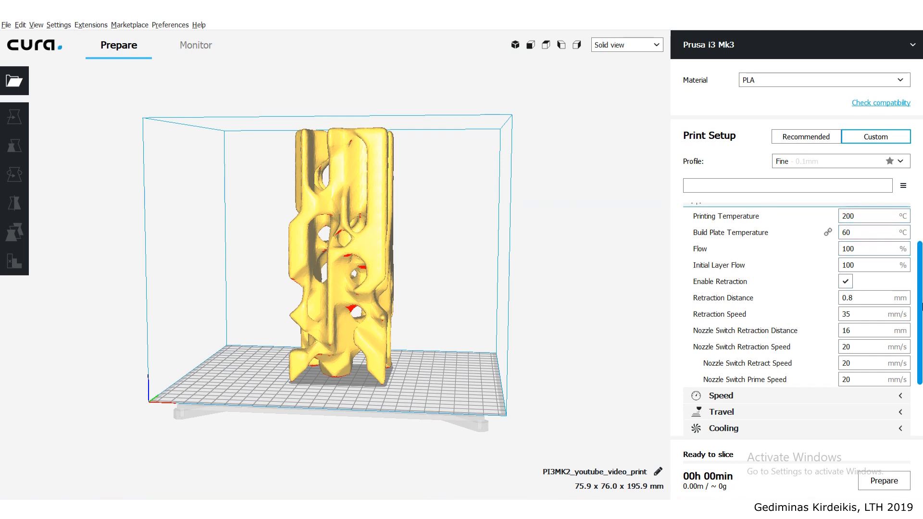
scroll(871, 412, "up", 2)
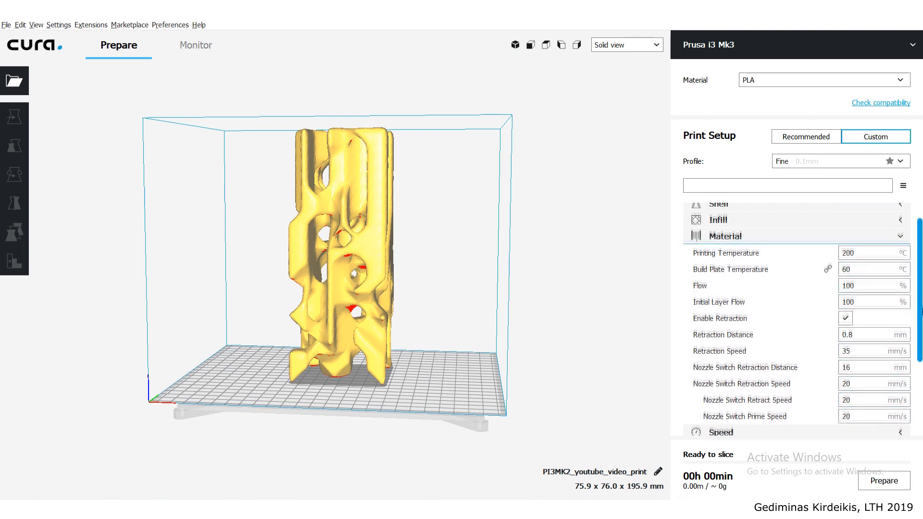
scroll(759, 285, "down", 1)
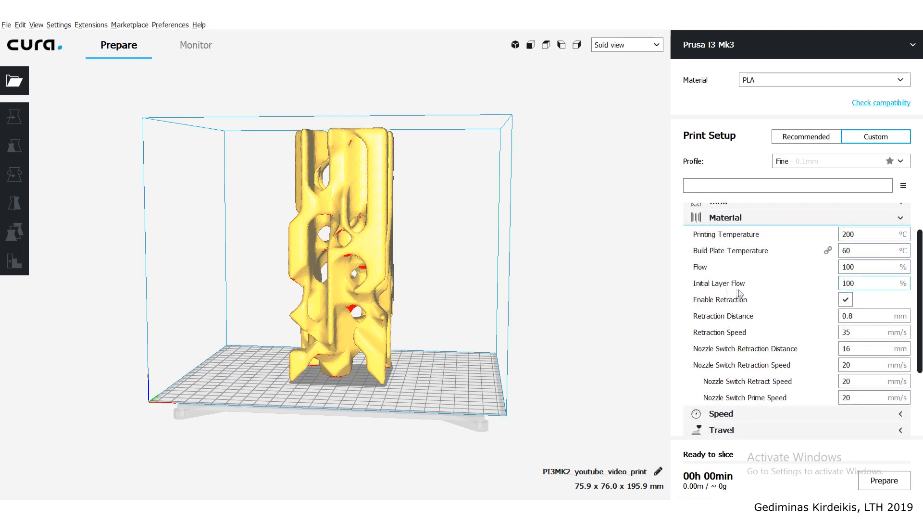
left_click(842, 290)
type("110")
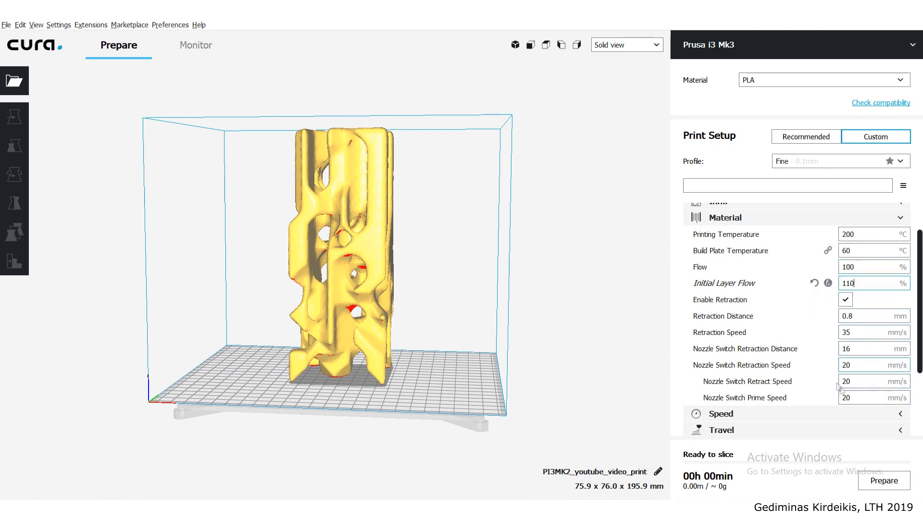
left_click(901, 219)
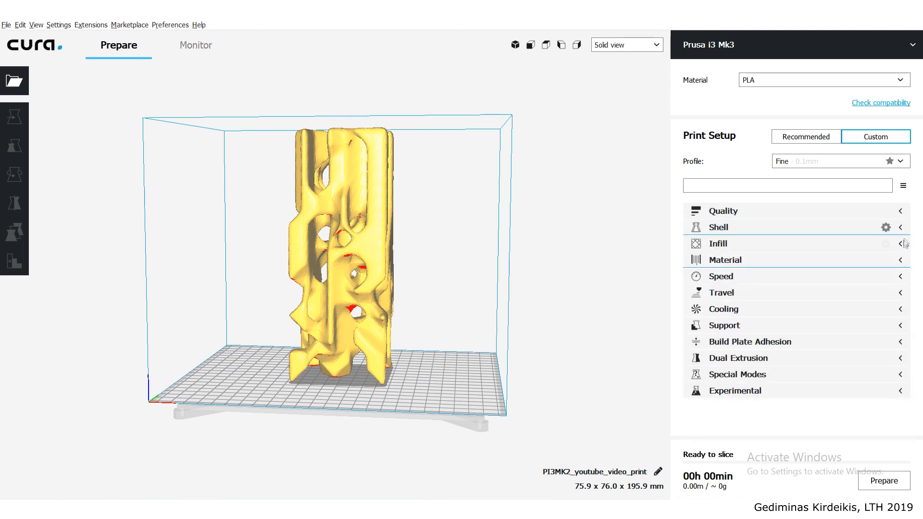
- Expand the Speed settings and set the Travel Speed to 200 mm/s
left_click(895, 296)
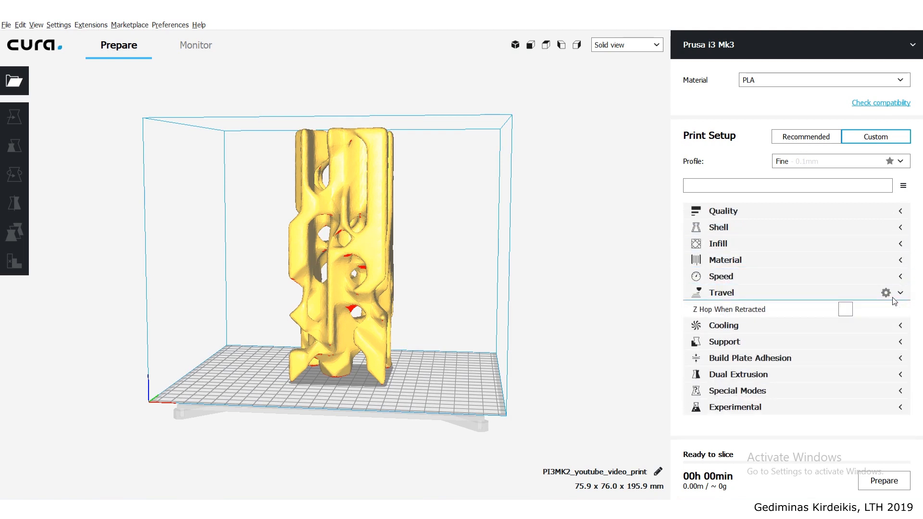
left_click(901, 292)
left_click(903, 282)
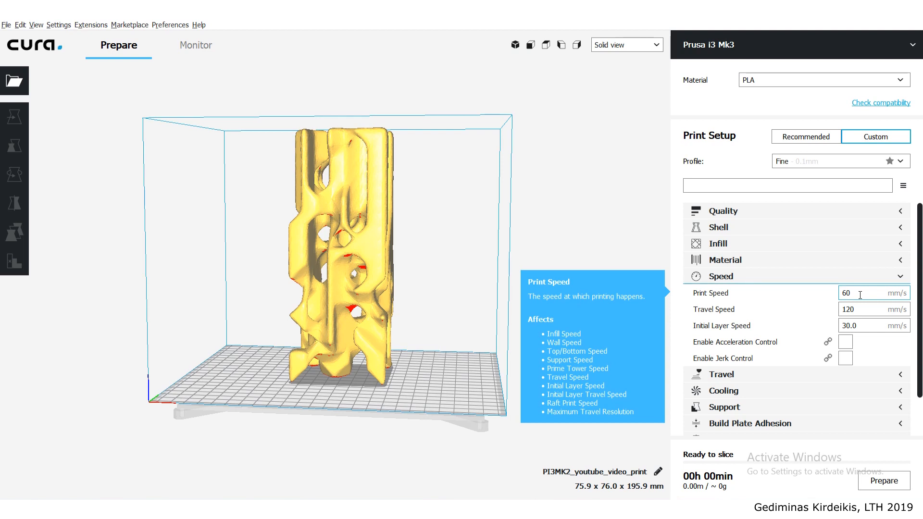
left_click_drag(858, 309, 741, 303)
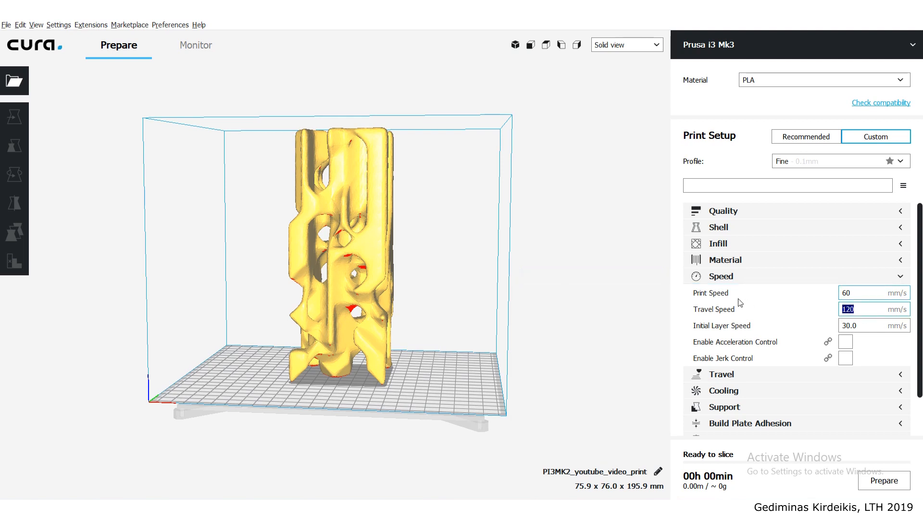
type("2")
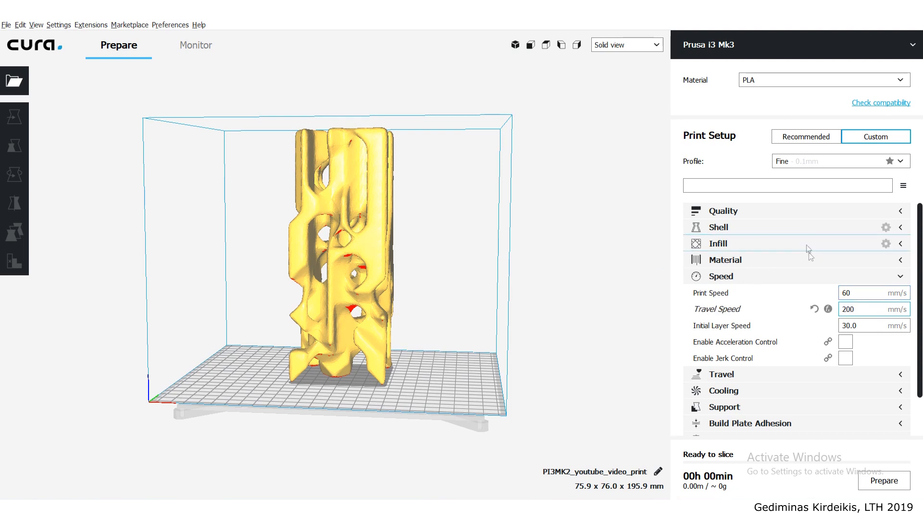
- Set the Initial Layer Speed to 25 mm/s and collapse the Speed settings
left_click_drag(861, 328, 793, 334)
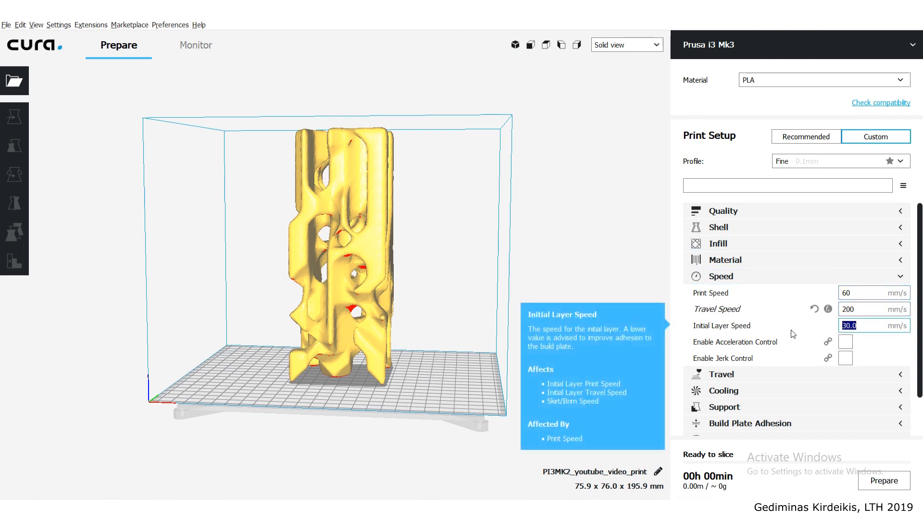
type("25")
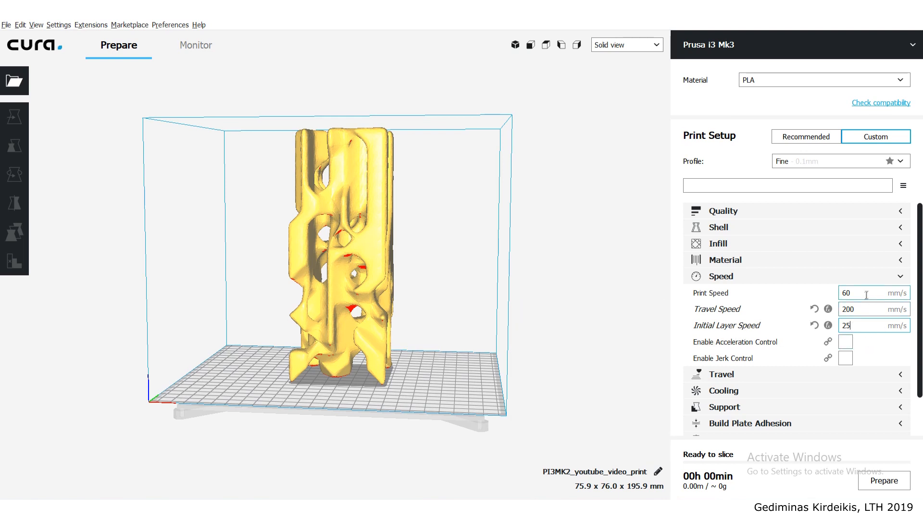
left_click_drag(866, 326, 832, 329)
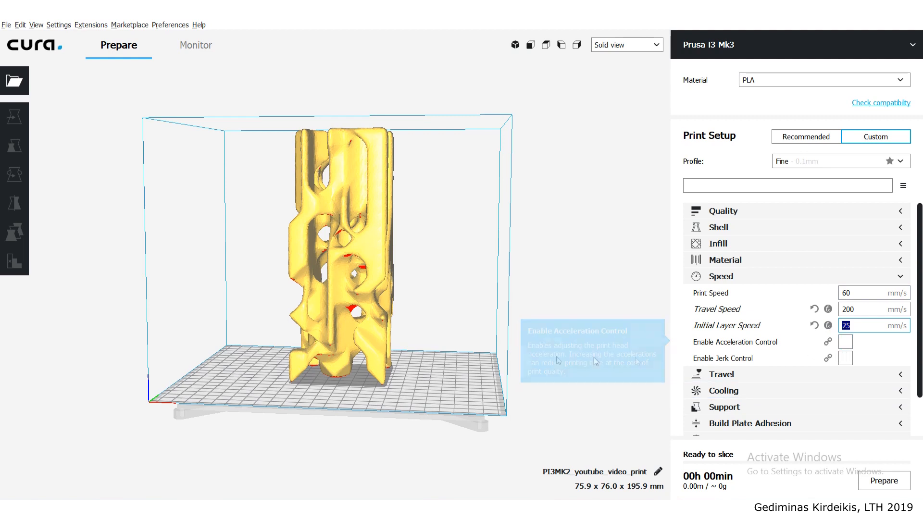
mouse_move(829, 345)
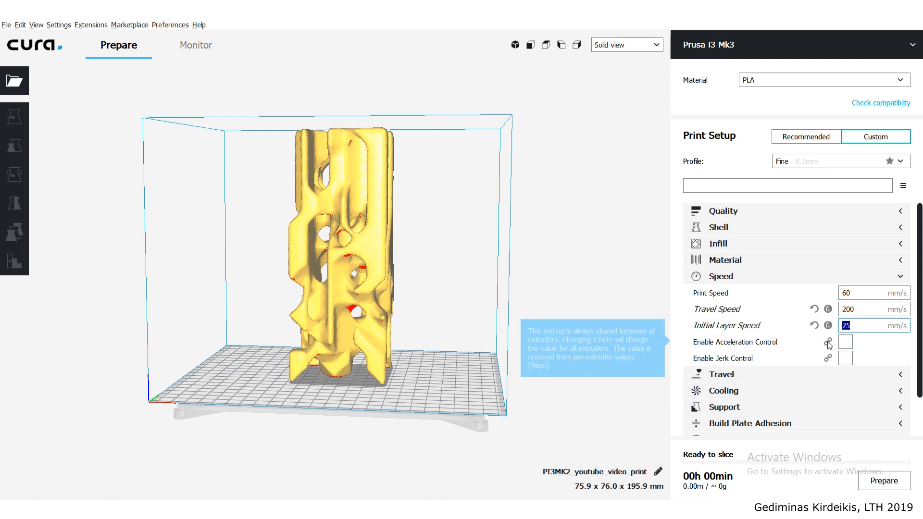
left_click(904, 279)
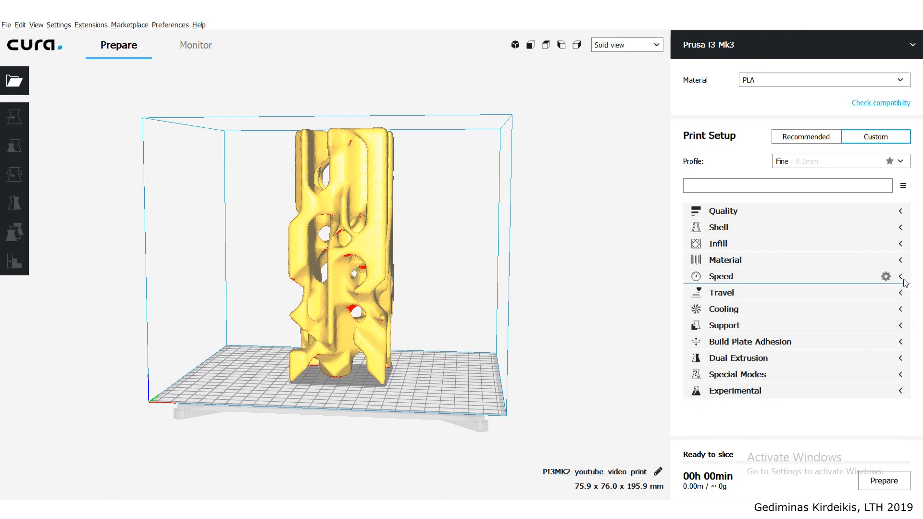
- In the Travel settings, enable Z Hop When Retracted and set the Z Hop Height to 0.5 mm
left_click(905, 297)
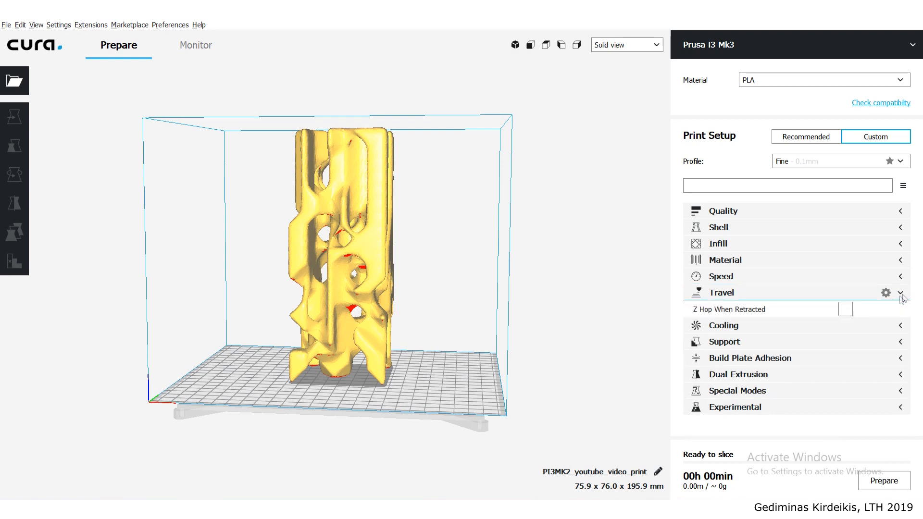
left_click(846, 309)
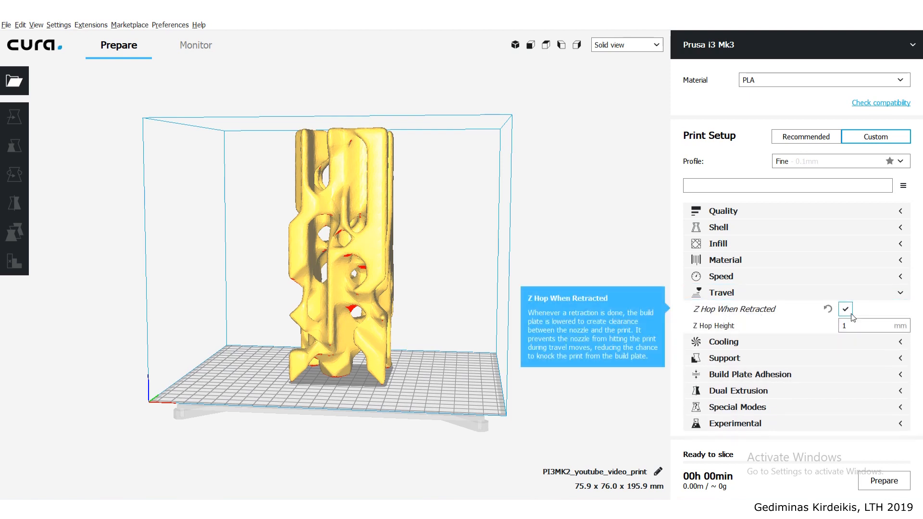
left_click(871, 326)
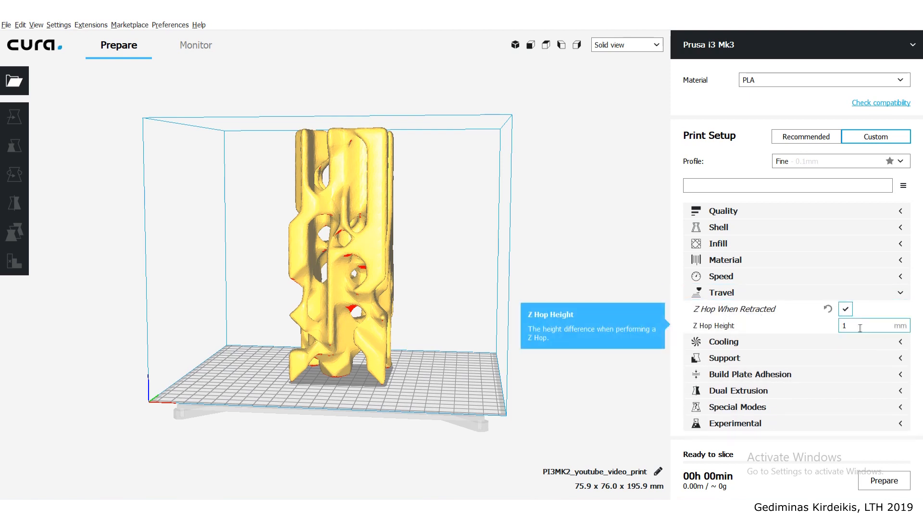
type(".5")
- Turn Z Hop When Retracted off and back on, leaving the Cooling settings collapsed
left_click(845, 309)
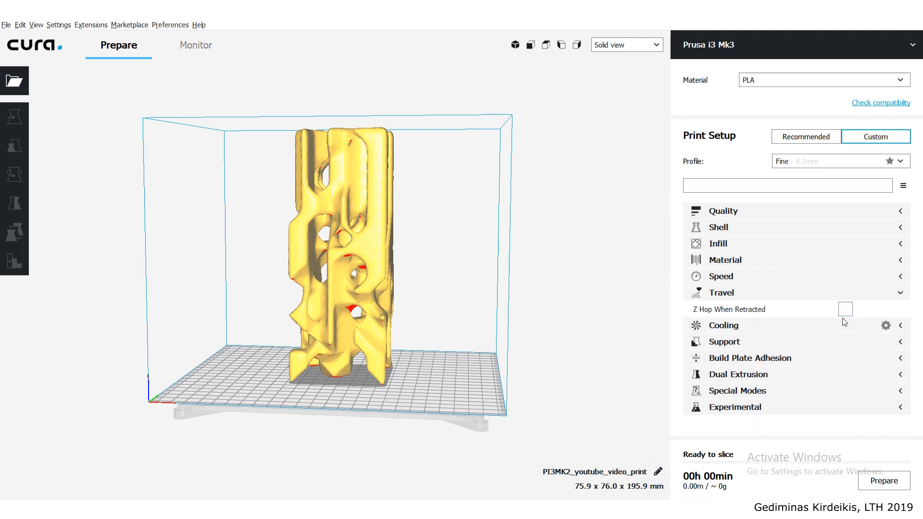
left_click(845, 326)
left_click(844, 311)
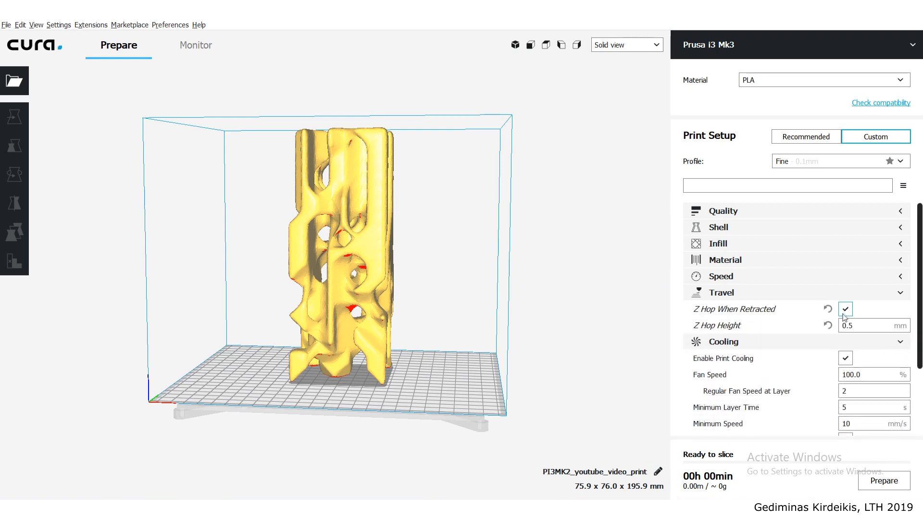
left_click(887, 342)
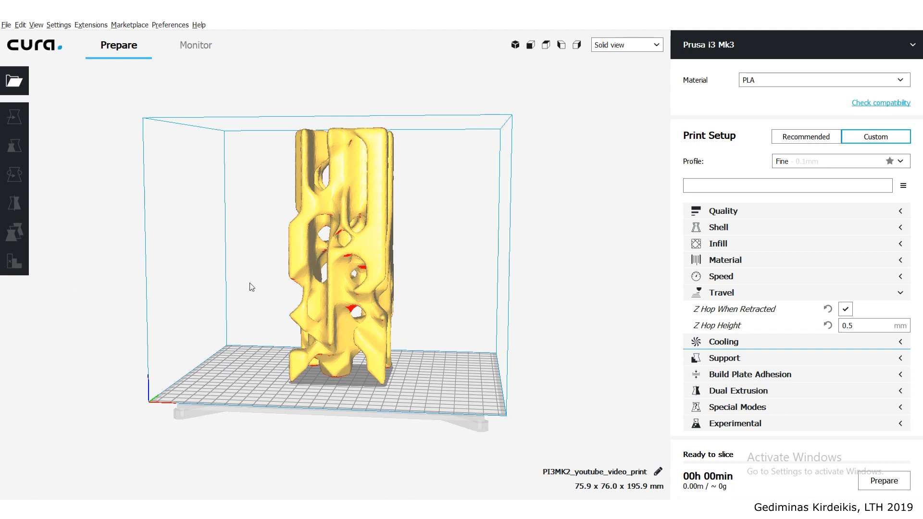
- Collapse the Travel settings and review the Cooling settings, including Regular Fan Speed at Layer, leaving that category collapsed
left_click(900, 297)
left_click(900, 309)
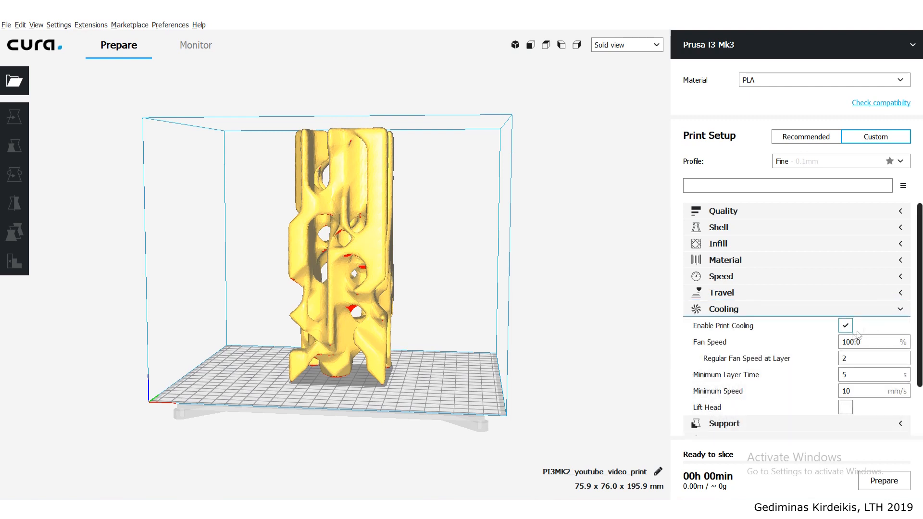
mouse_move(853, 359)
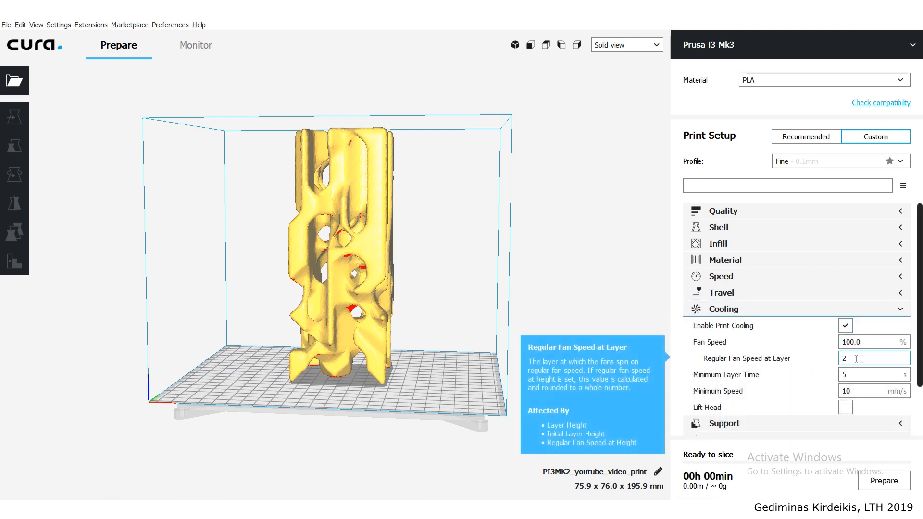
left_click(901, 309)
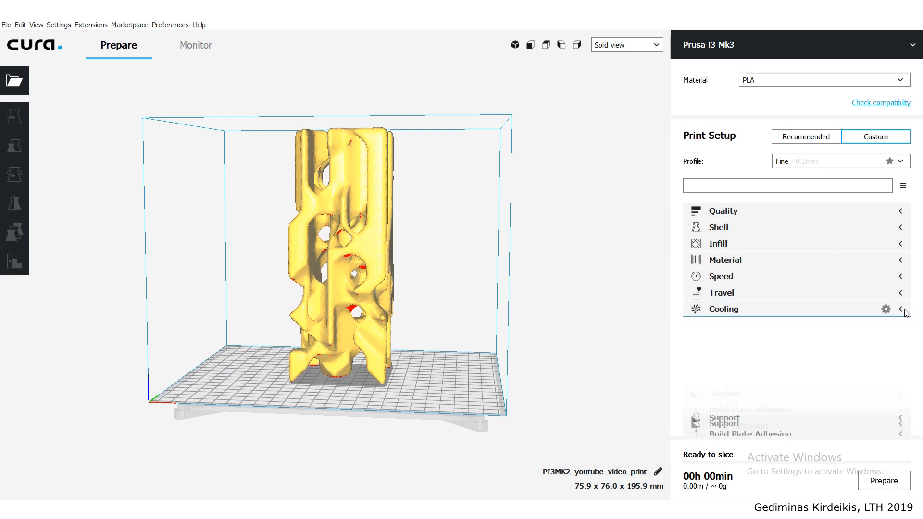
- Expand the Support settings, inspect the column's red overhang areas, and enable Generate Support
left_click(902, 326)
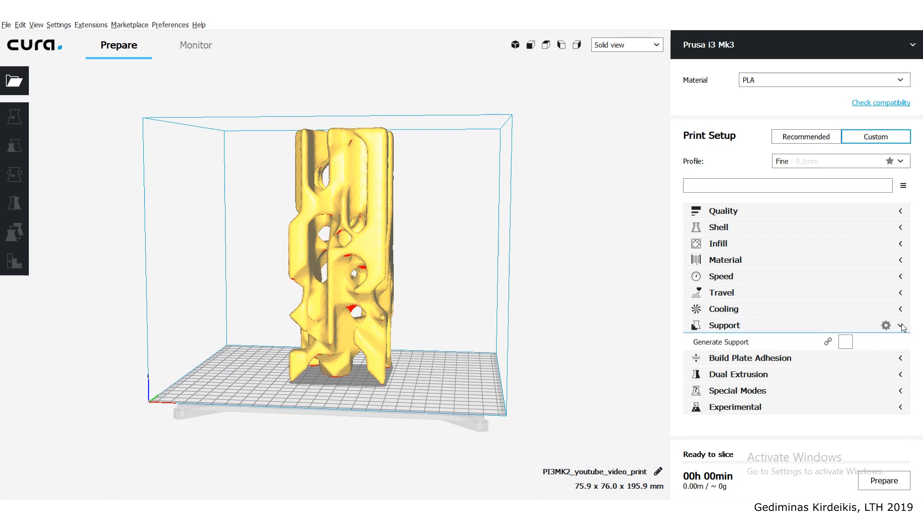
right_click_drag(447, 246, 404, 247)
scroll(324, 289, "up", 4)
scroll(325, 289, "up", 8)
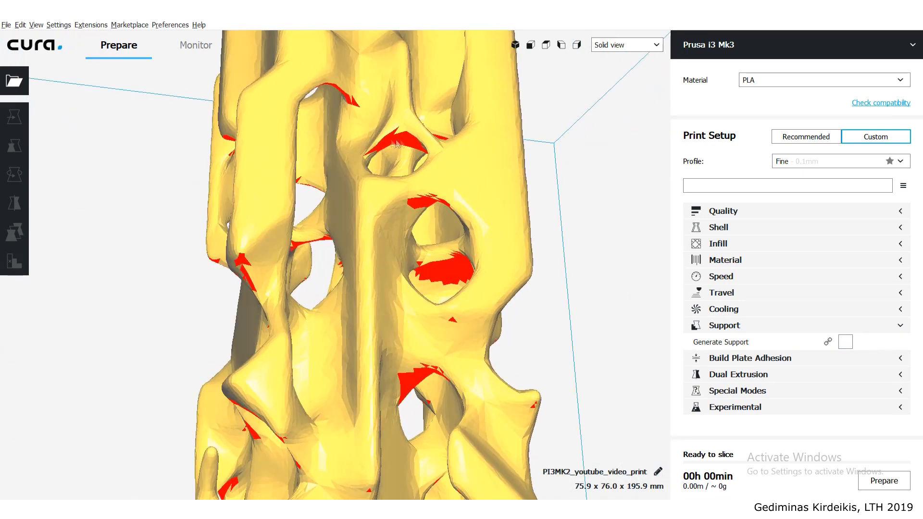
right_click_drag(436, 222, 331, 310)
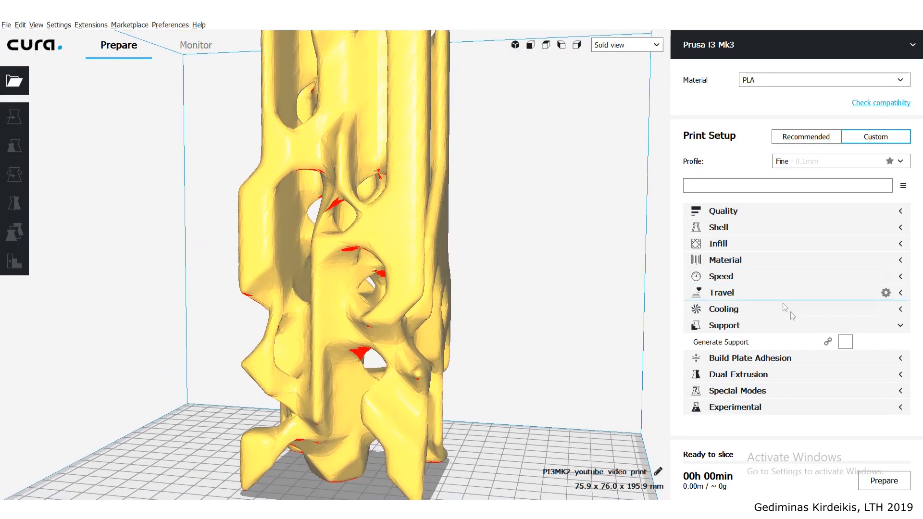
left_click(844, 343)
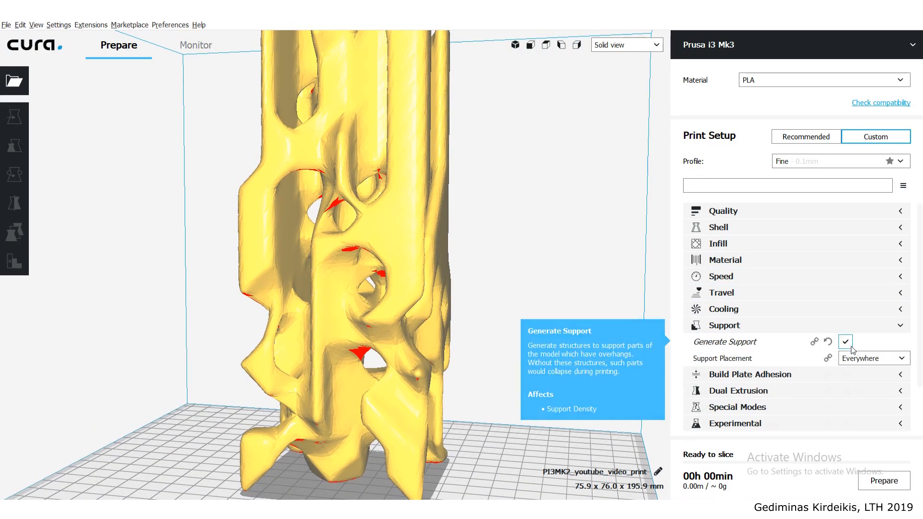
- Set the Support Overhang Angle to 65° with Support Placement kept at Everywhere, and collapse the Support settings
scroll(866, 337, "down", 3)
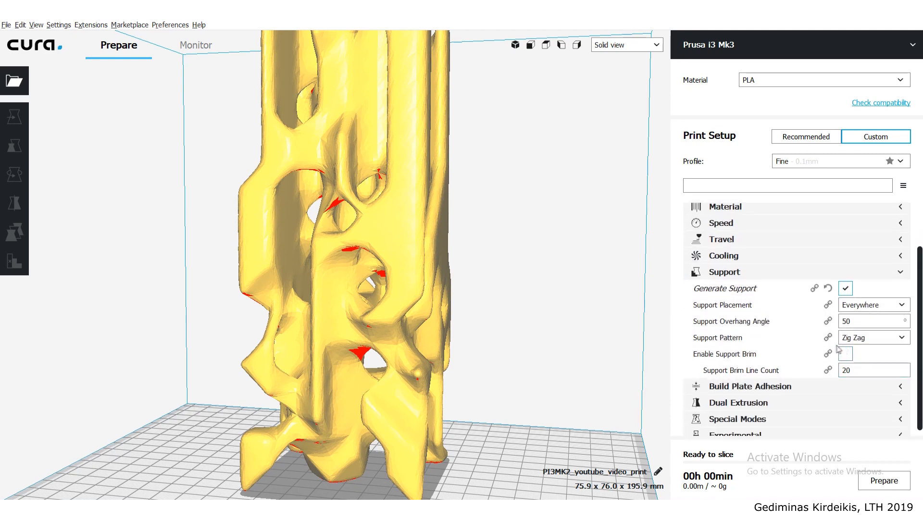
double_click(849, 322)
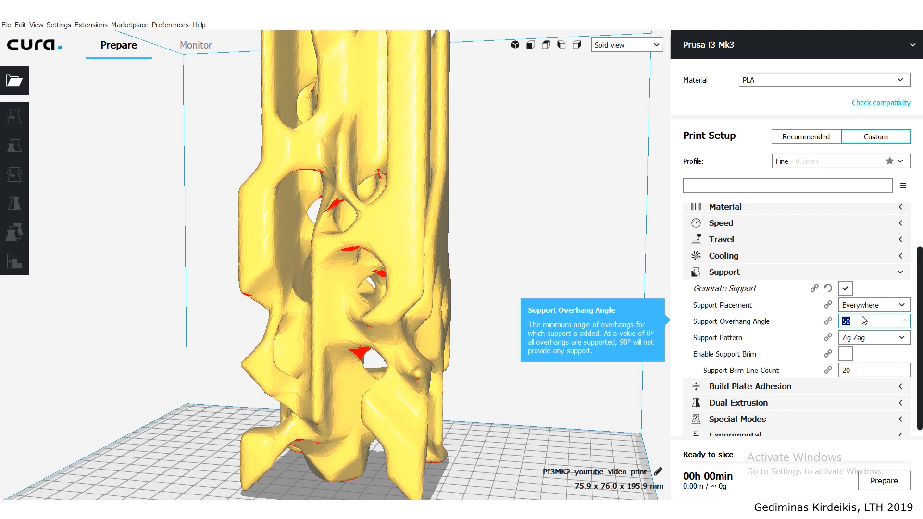
type("65")
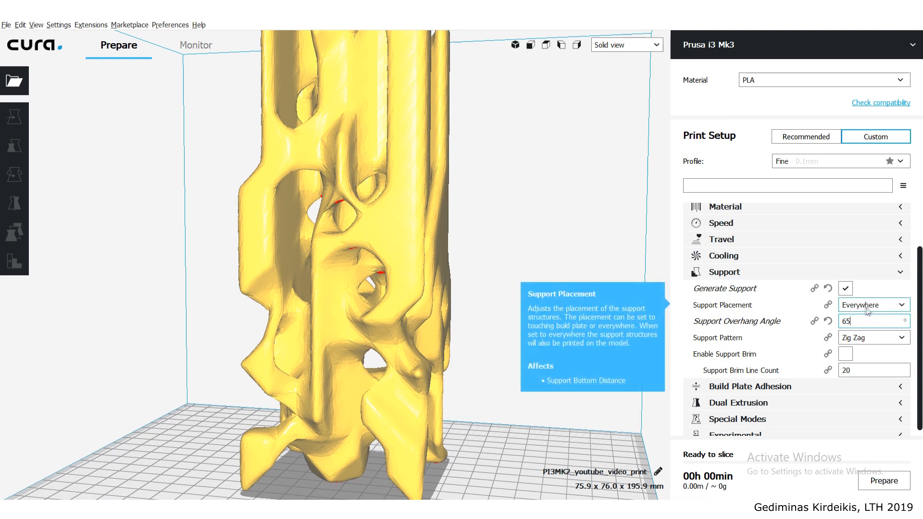
left_click(897, 308)
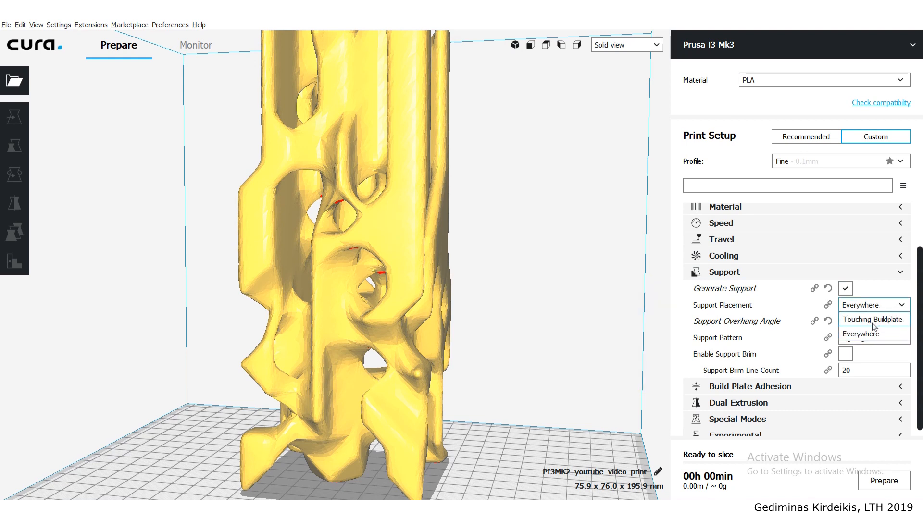
left_click(898, 308)
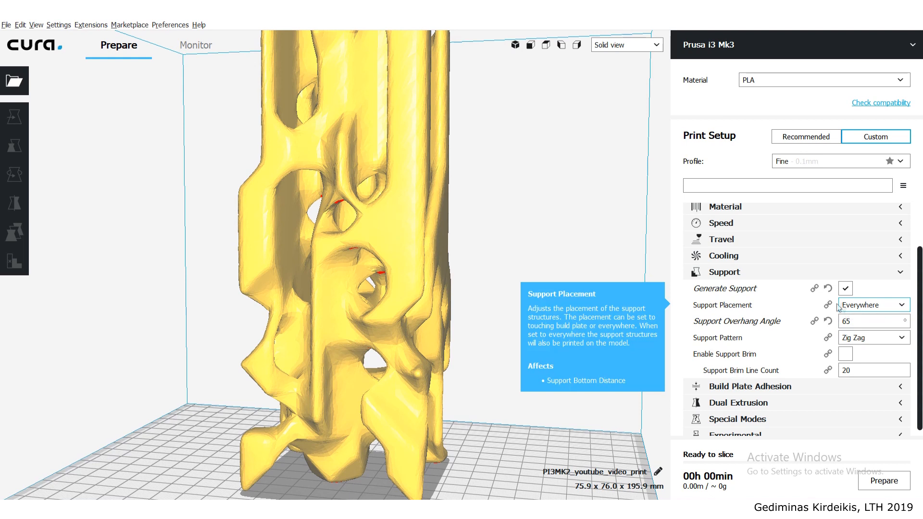
left_click(901, 272)
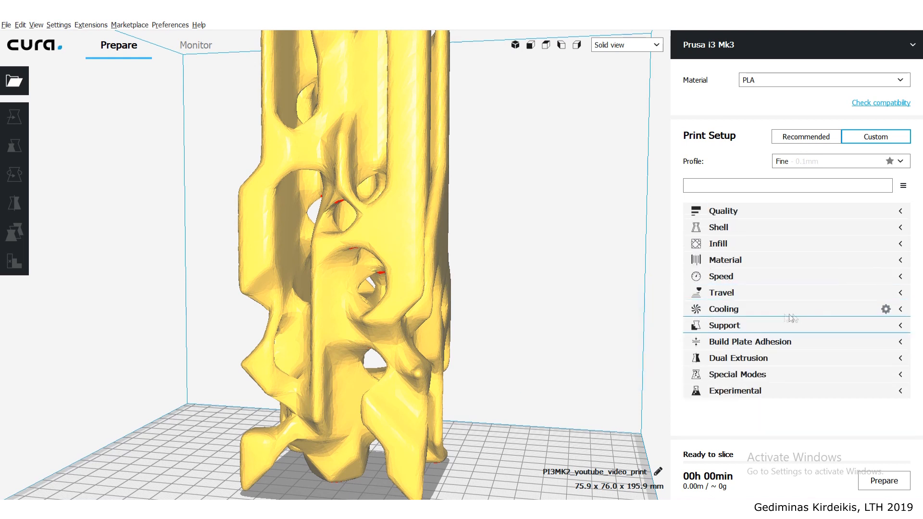
- Inspect the column's small contact points with the plate and set the Build Plate Adhesion Type to Brim, collapsing that category
left_click(850, 344)
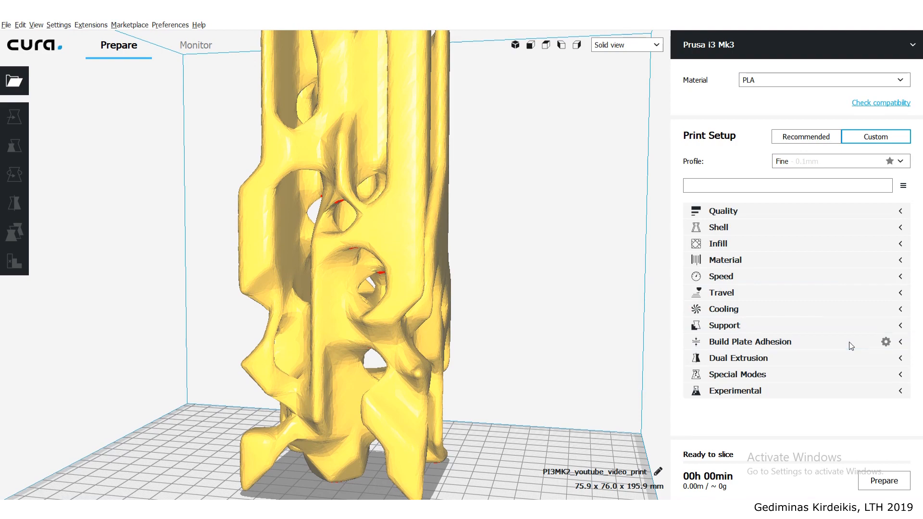
scroll(503, 362, "down", 6)
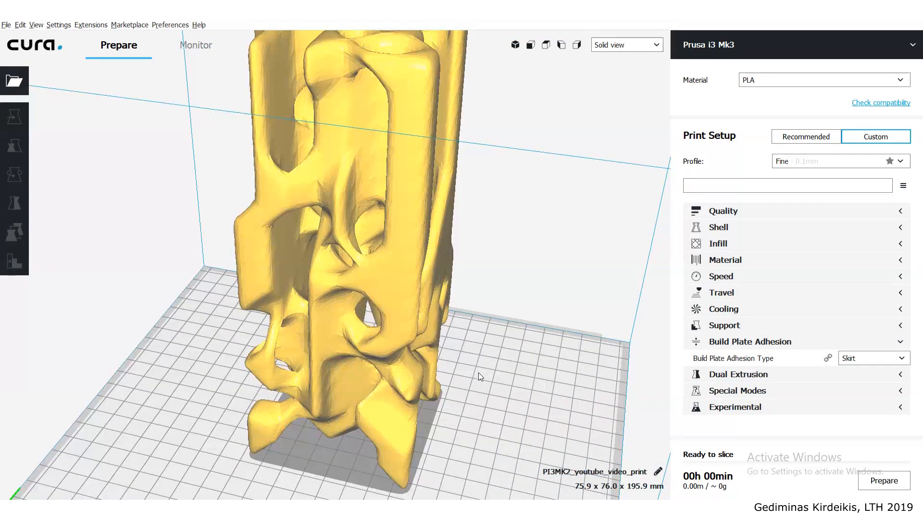
scroll(273, 440, "up", 5)
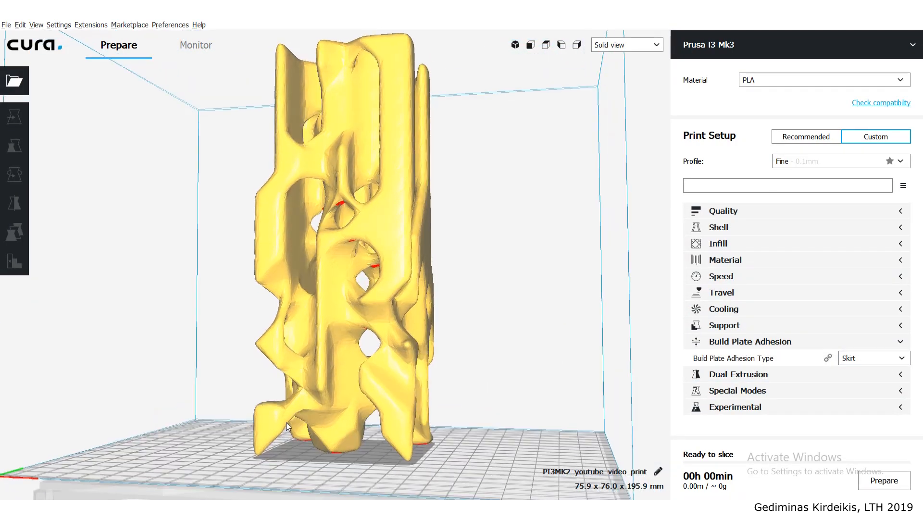
scroll(308, 367, "up", 3)
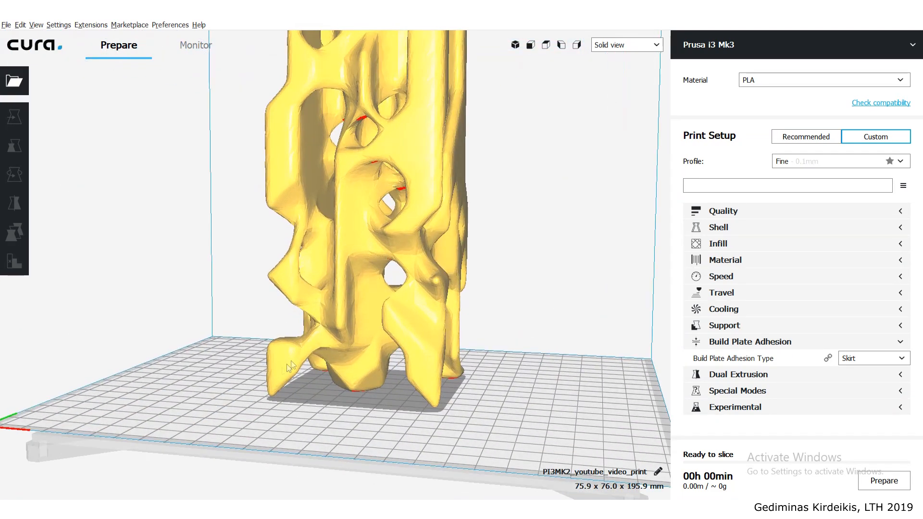
right_click_drag(258, 394, 359, 247)
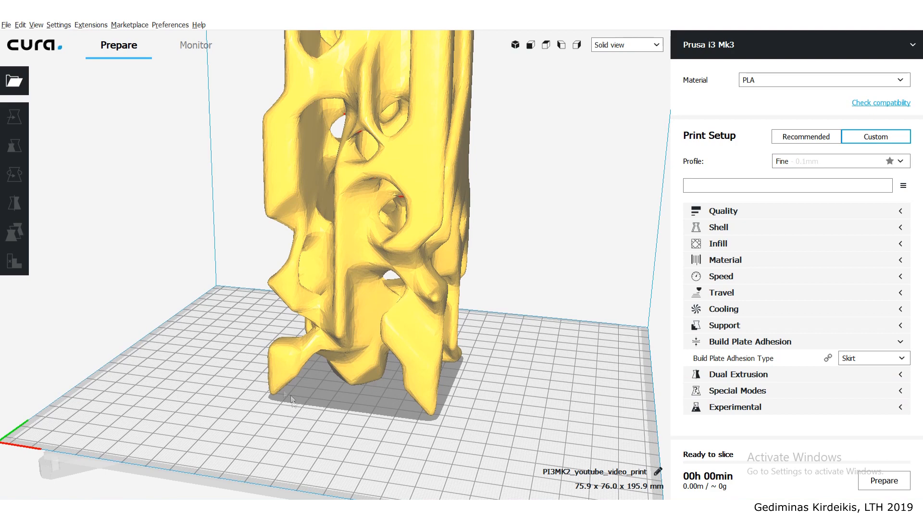
mouse_move(240, 387)
right_mouse_down()
mouse_move(276, 361)
mouse_move(261, 331)
mouse_move(250, 402)
right_mouse_up()
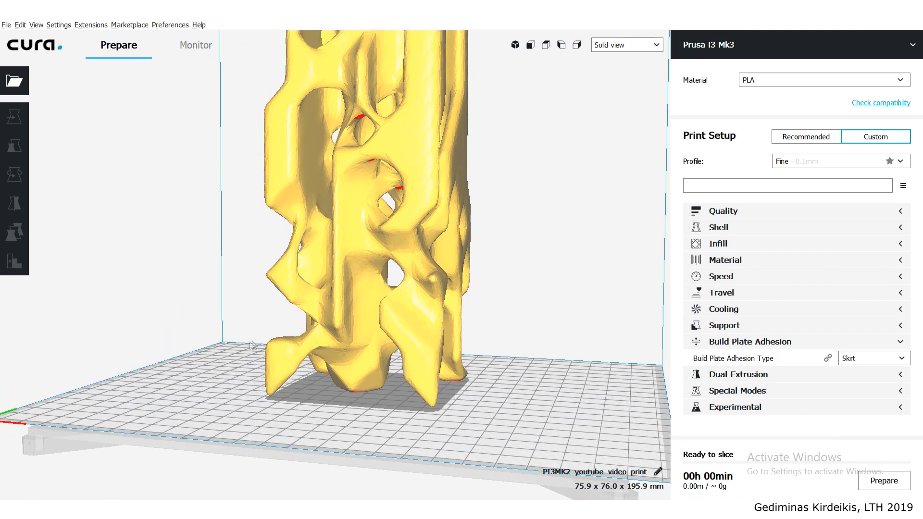
left_click(892, 360)
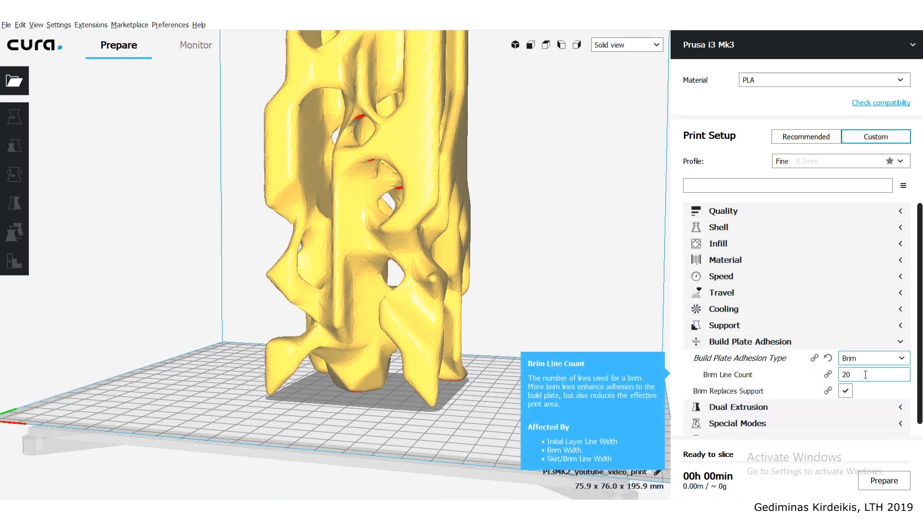
left_click(901, 342)
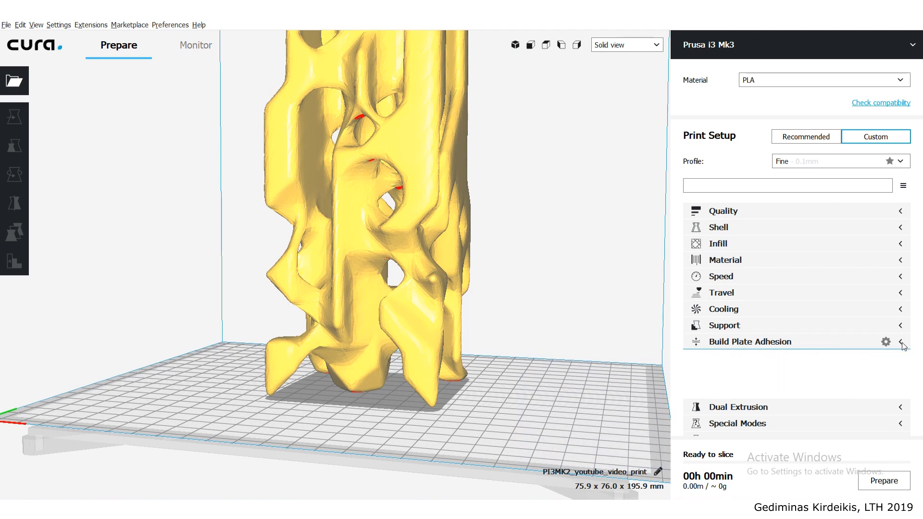
- Look through the Dual Extrusion, Special Modes and Experimental settings without changing them, and collapse each category
left_click(901, 362)
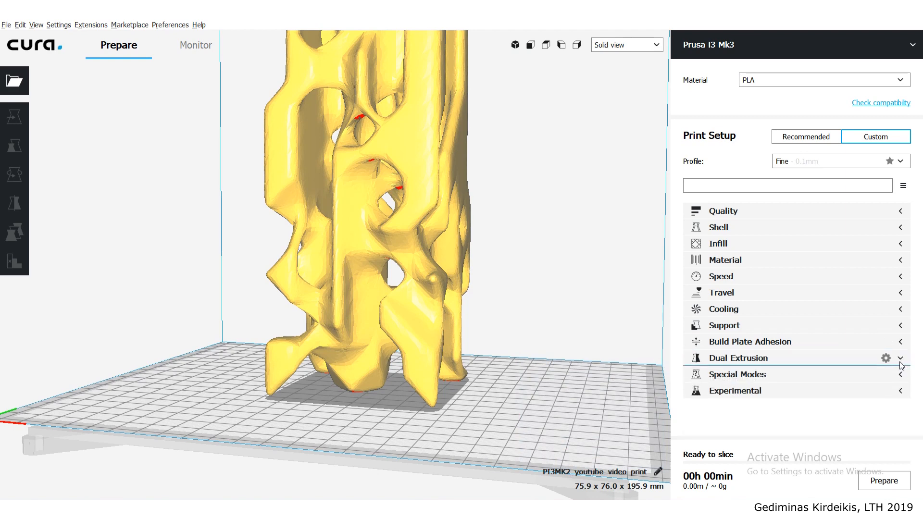
left_click(901, 361)
right_click_drag(489, 242, 430, 255)
scroll(514, 264, "down", 3)
scroll(432, 260, "up", 2)
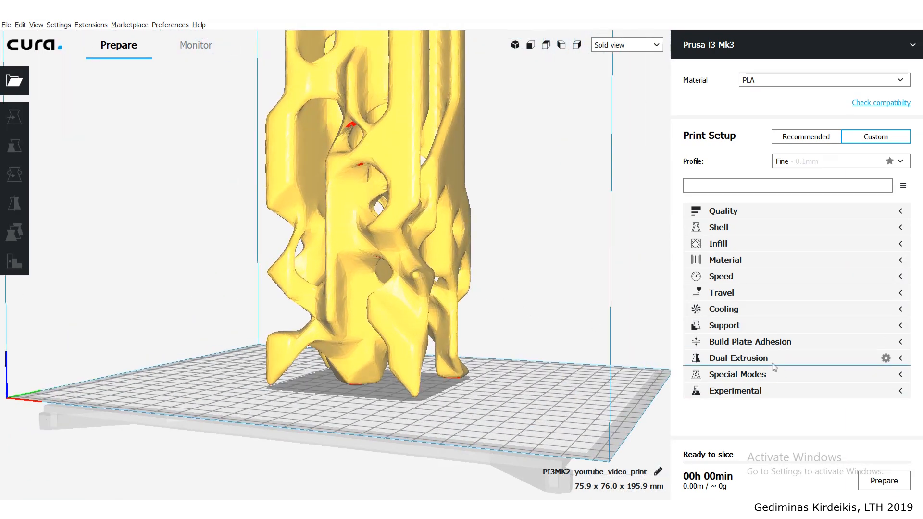
left_click(746, 380)
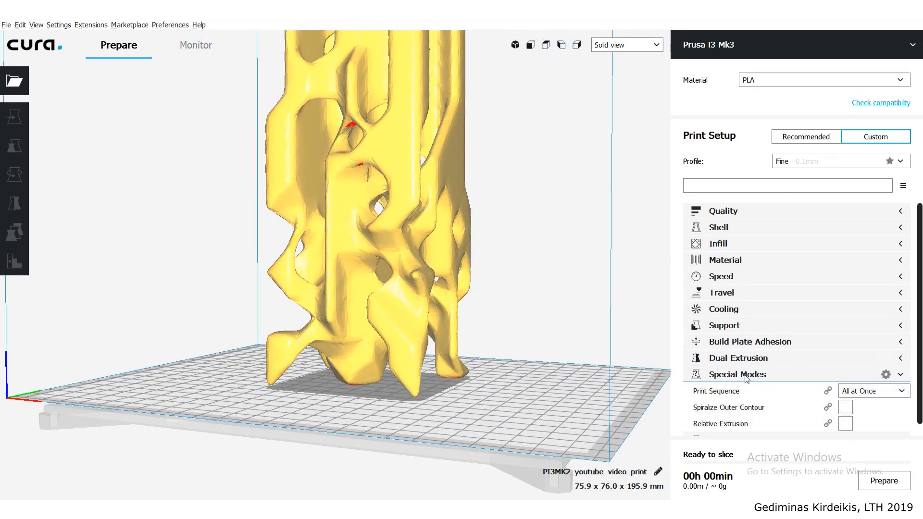
left_click(746, 379)
left_click(728, 392)
left_click(728, 392)
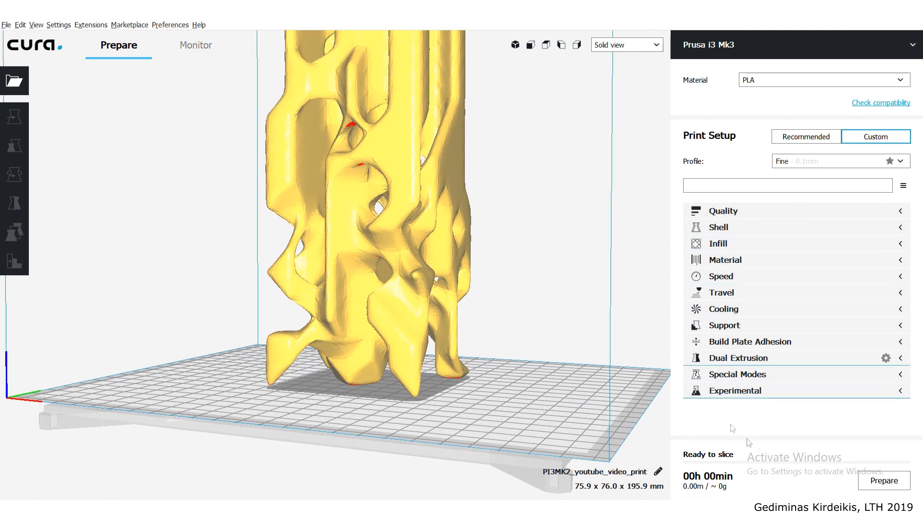
- Slice the column with the configured settings and check the estimated print time and material use
right_click_drag(459, 201, 460, 223)
scroll(460, 222, "down", 5)
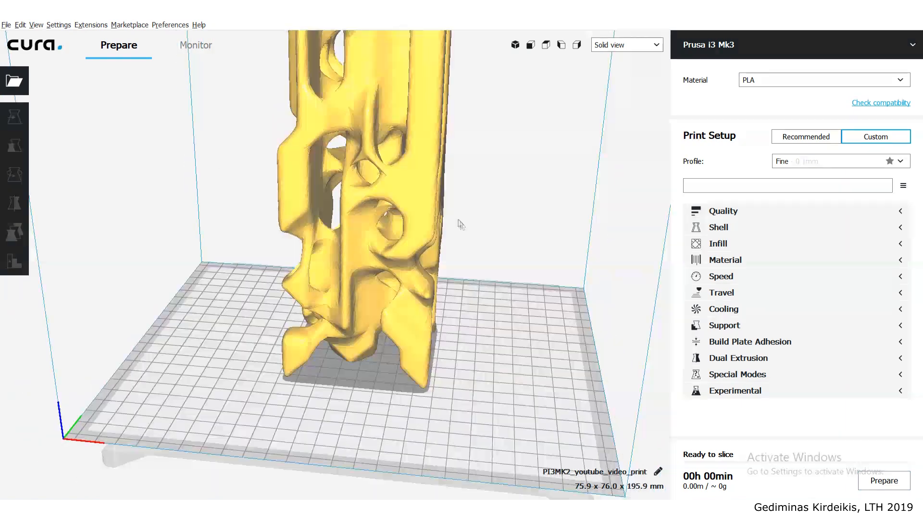
right_click_drag(380, 175, 386, 156)
scroll(386, 155, "up", 2)
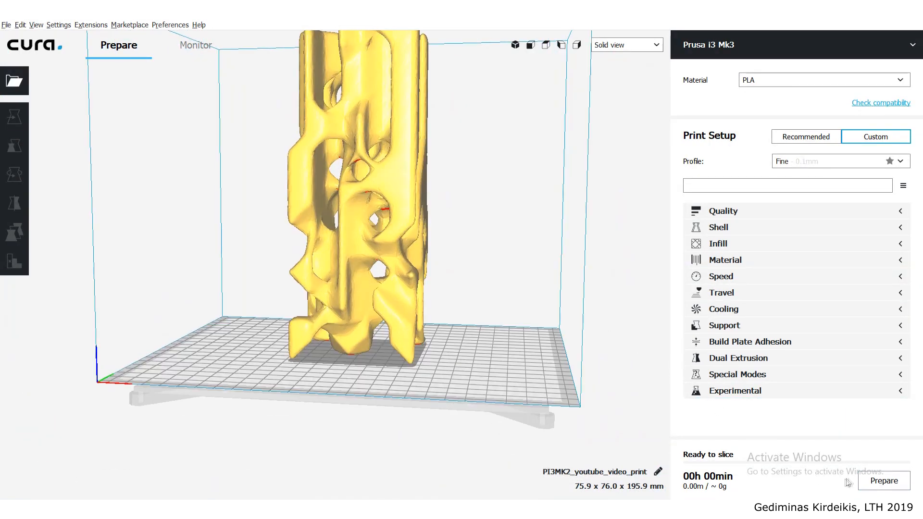
left_click(882, 483)
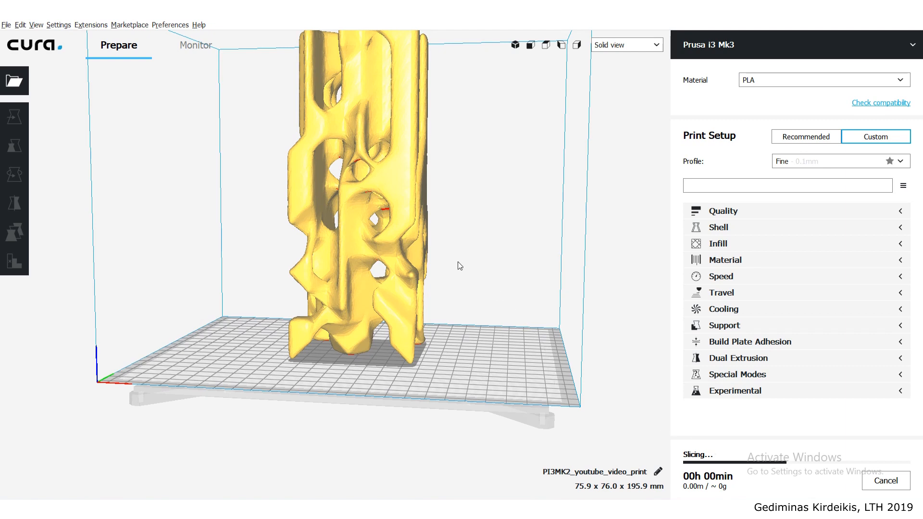
scroll(459, 288, "down", 4)
right_click_drag(475, 345, 492, 344)
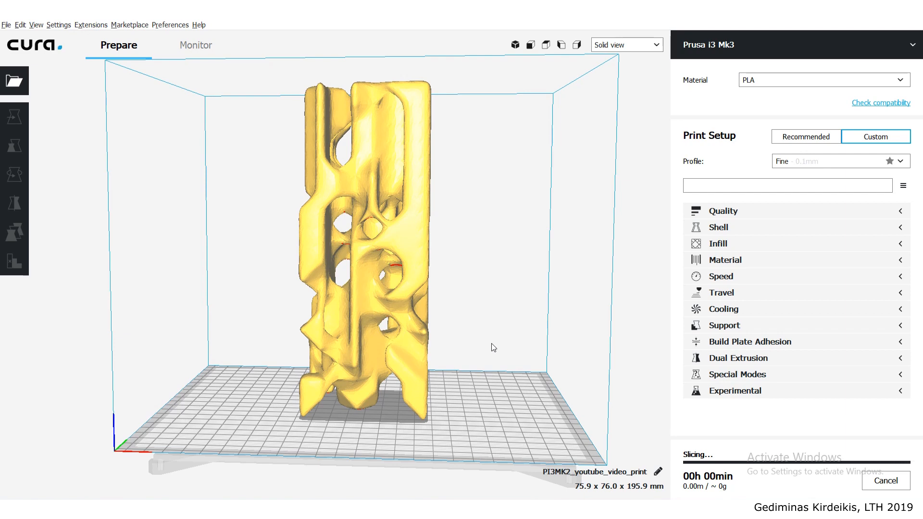
right_click_drag(480, 344, 447, 331)
mouse_move(694, 481)
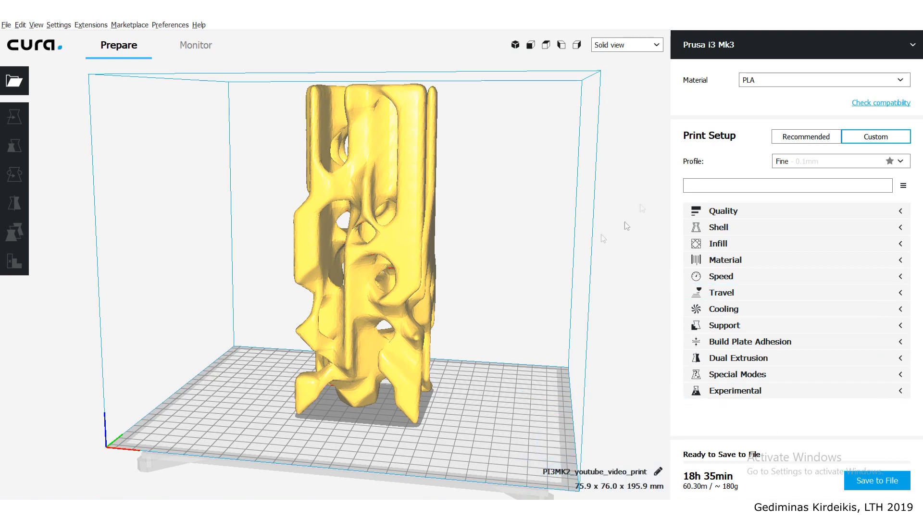
- Switch the sliced column to Layer view and orbit around it to inspect the generated supports
left_click(639, 50)
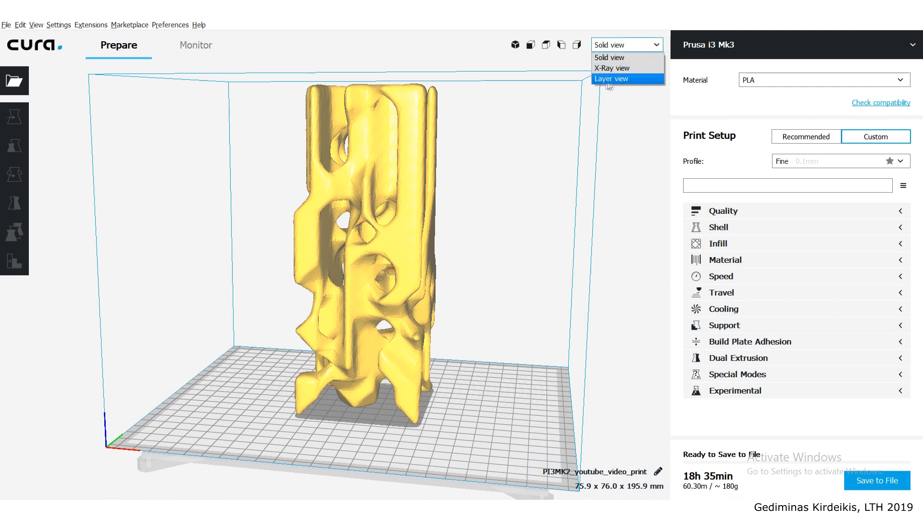
left_click(623, 77)
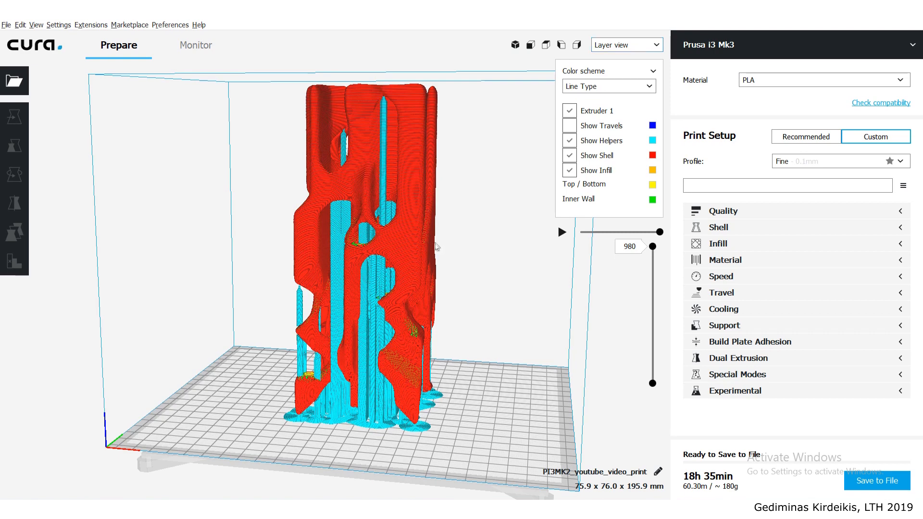
right_click_drag(392, 235, 261, 222)
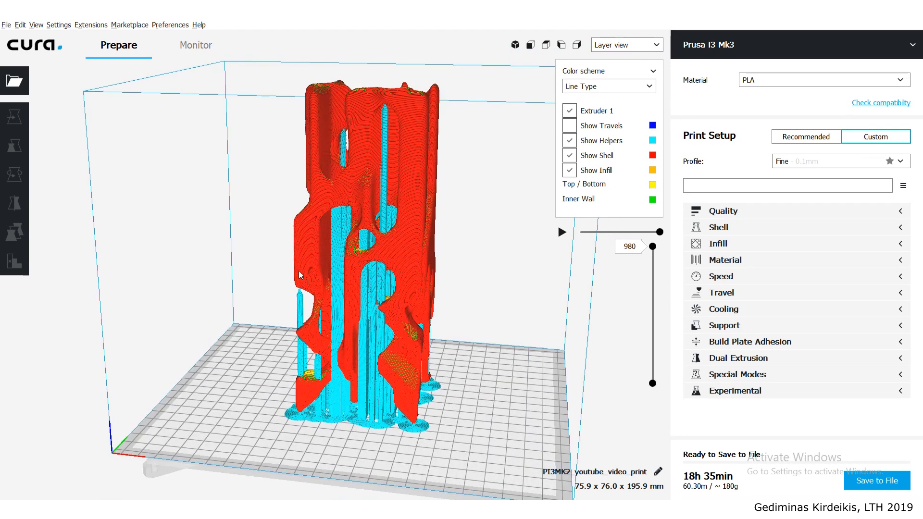
right_click_drag(355, 301, 326, 194)
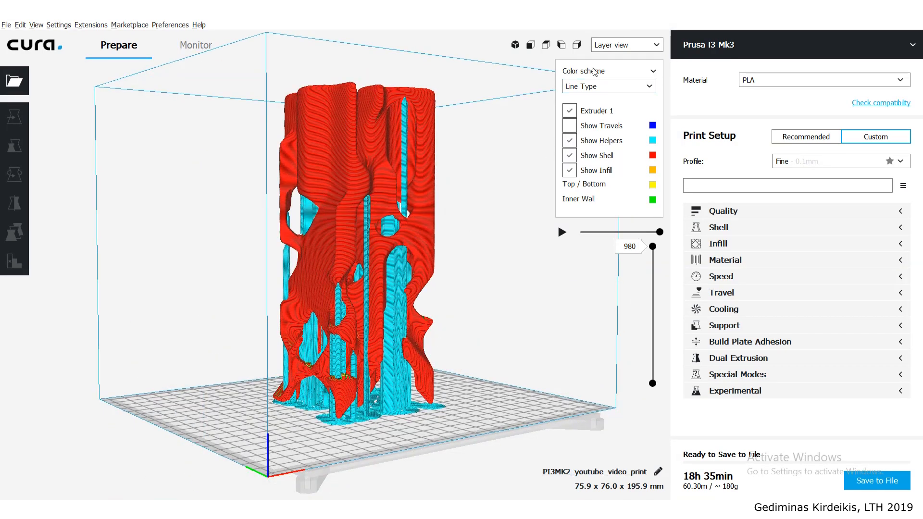
- Try the Material Color scheme in the layer preview and return to the Line Type scheme
left_click(606, 88)
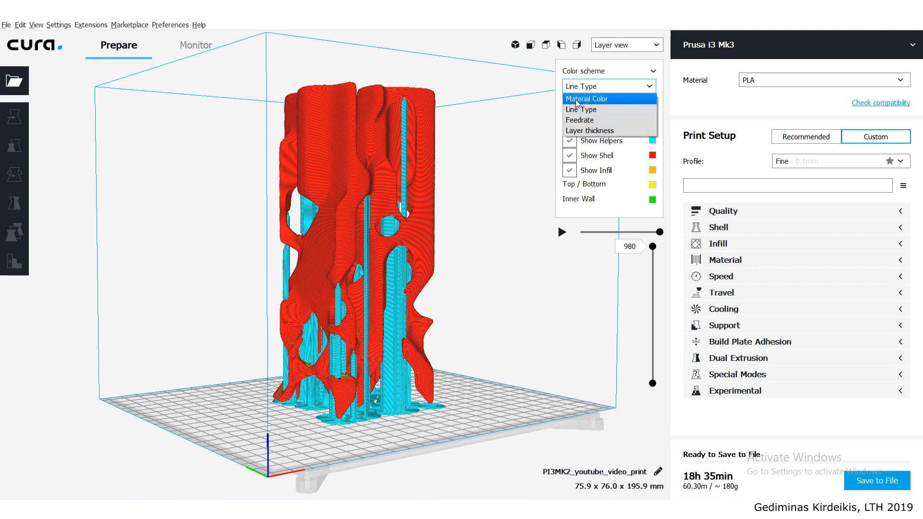
left_click(601, 99)
left_click(604, 87)
left_click(598, 107)
- Examine the support structures between the column's branches and around its openings from several sides, close up and at full height
right_click_drag(400, 228, 307, 245)
scroll(296, 181, "up", 4)
right_click_drag(371, 252, 310, 222)
scroll(290, 229, "up", 6)
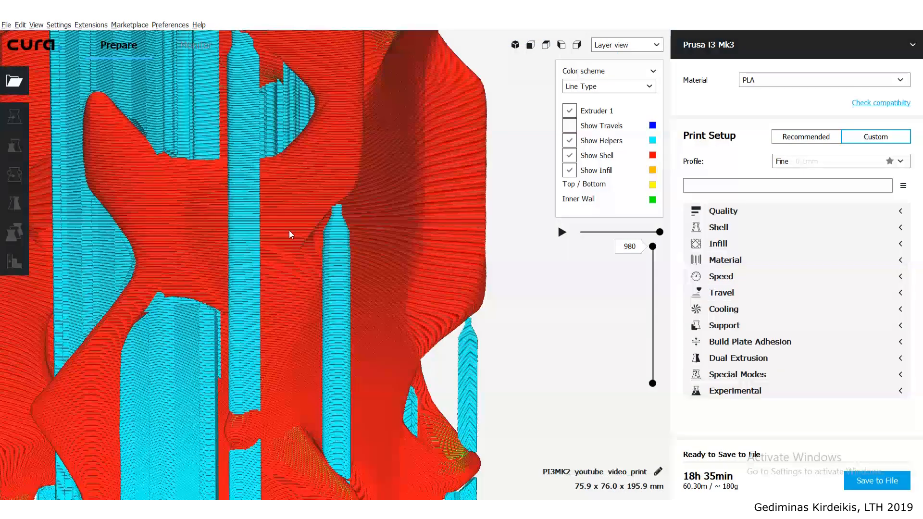
scroll(289, 230, "down", 7)
scroll(273, 250, "down", 5)
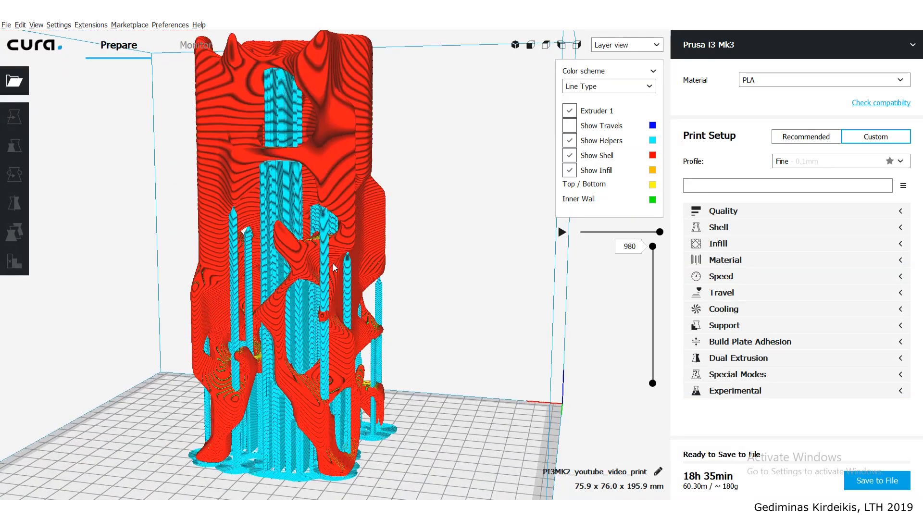
right_click_drag(363, 297, 371, 267)
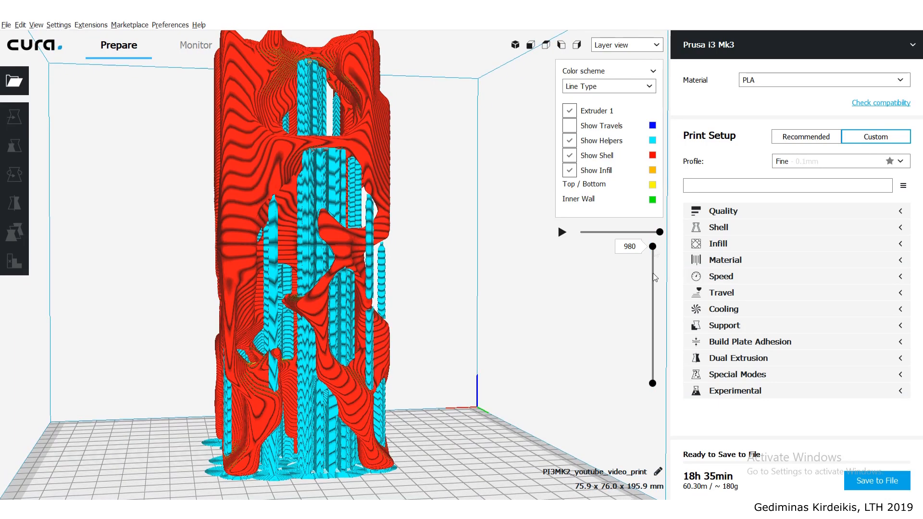
- Lower the displayed layer through 656 to 488 and examine the column's infill and wall cross-section
left_click_drag(653, 247, 646, 299)
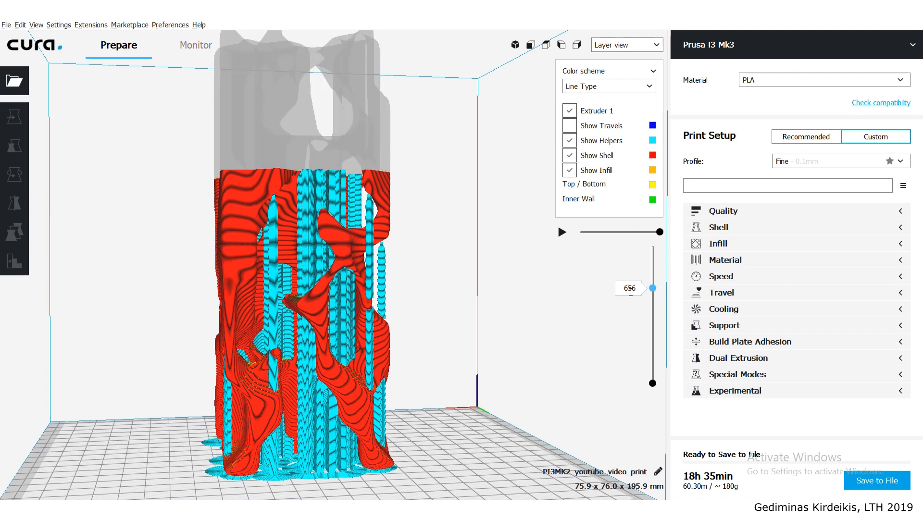
right_click_drag(424, 253, 637, 316)
left_click_drag(653, 289, 651, 322)
scroll(231, 267, "up", 5)
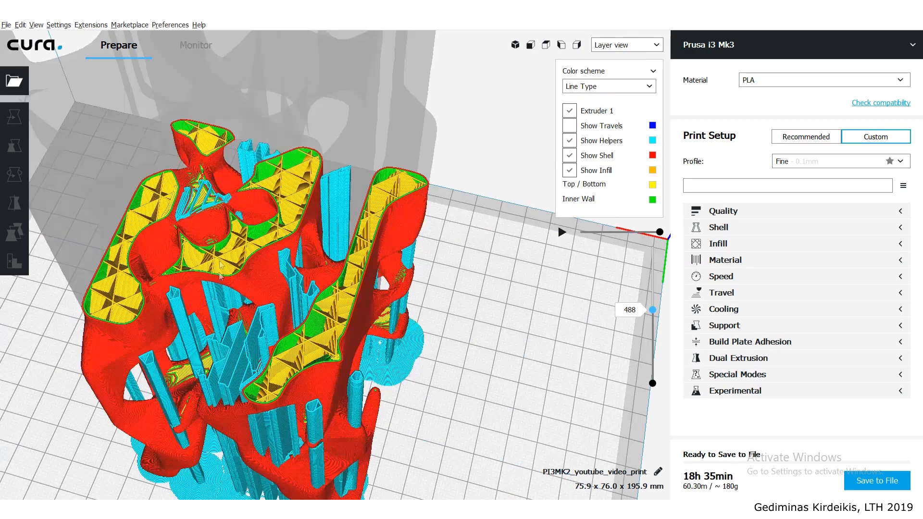
mouse_move(233, 246)
right_mouse_down()
mouse_move(267, 211)
mouse_move(229, 228)
right_mouse_up()
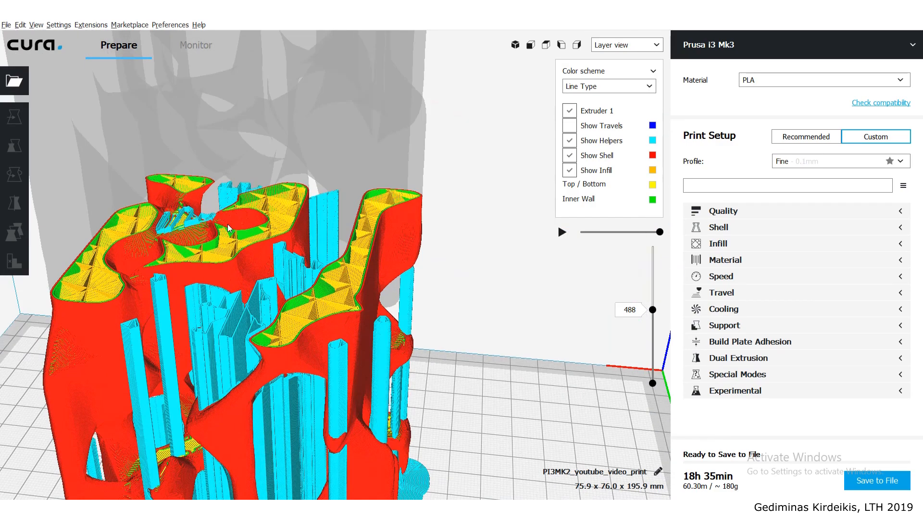
- Examine how the supports and infill run through the column cut off at layer 488 from several angles
scroll(241, 250, "down", 1)
middle_click_drag(287, 252, 368, 135)
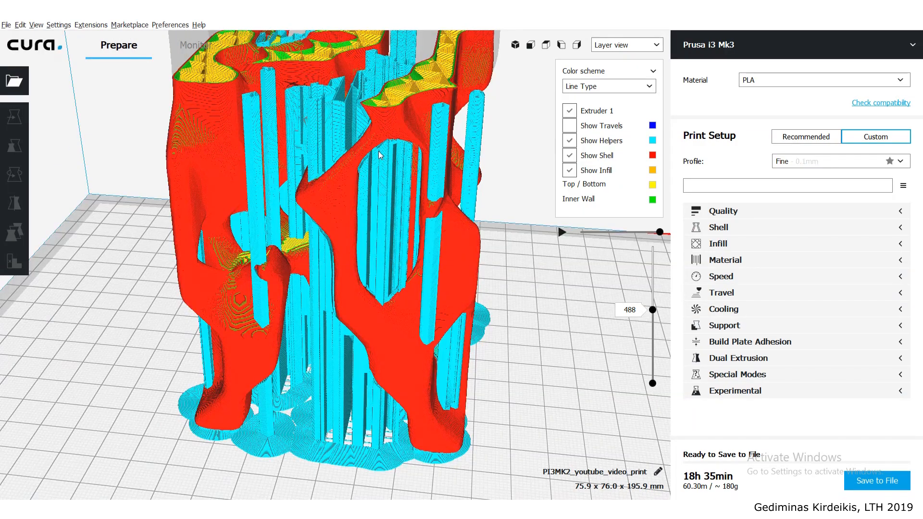
right_click_drag(378, 150, 343, 184)
middle_click_drag(343, 184, 319, 211)
right_click_drag(319, 211, 312, 178)
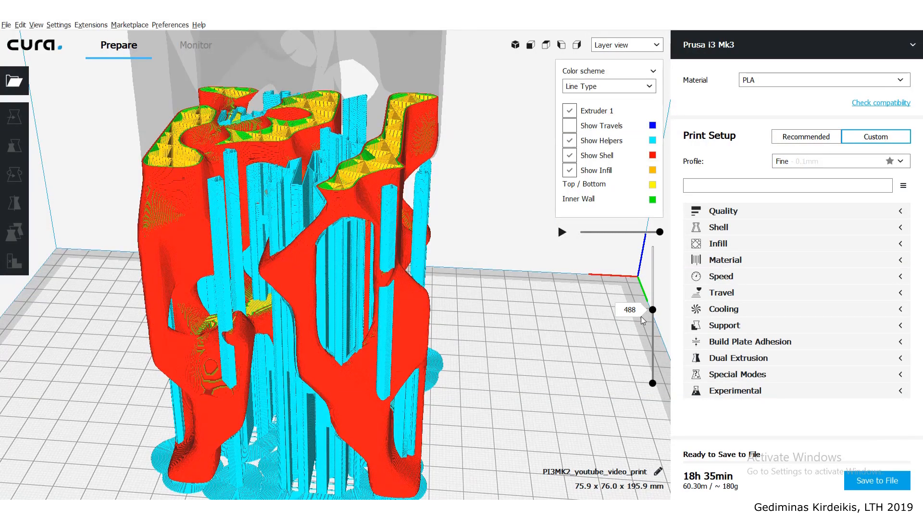
right_click_drag(275, 152, 309, 188)
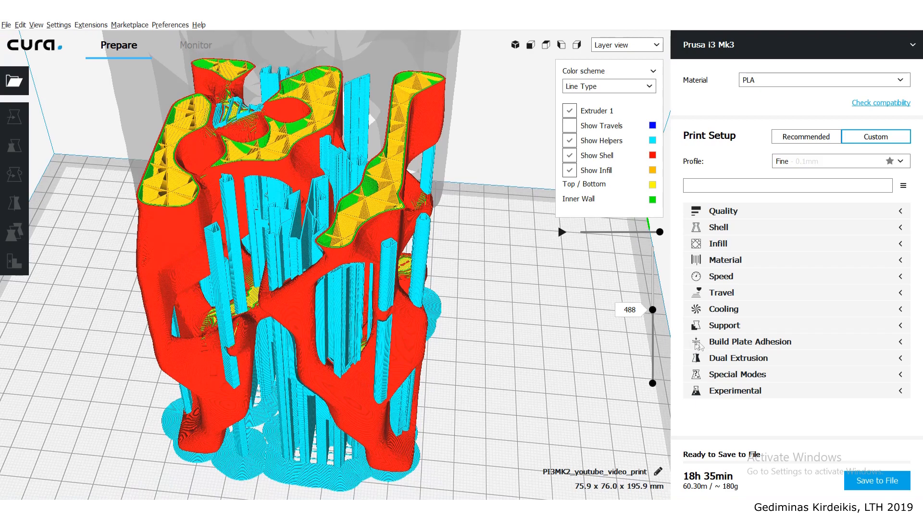
- Lower the displayed layer to 1 and examine the brim and the column's contact areas with the build plate
left_click_drag(653, 311, 650, 391)
right_click_drag(511, 397, 384, 301)
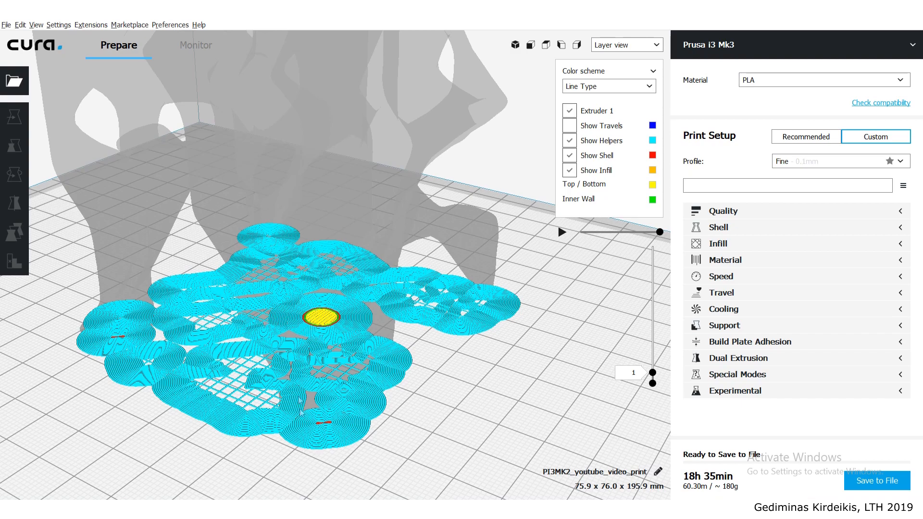
scroll(321, 439, "up", 3)
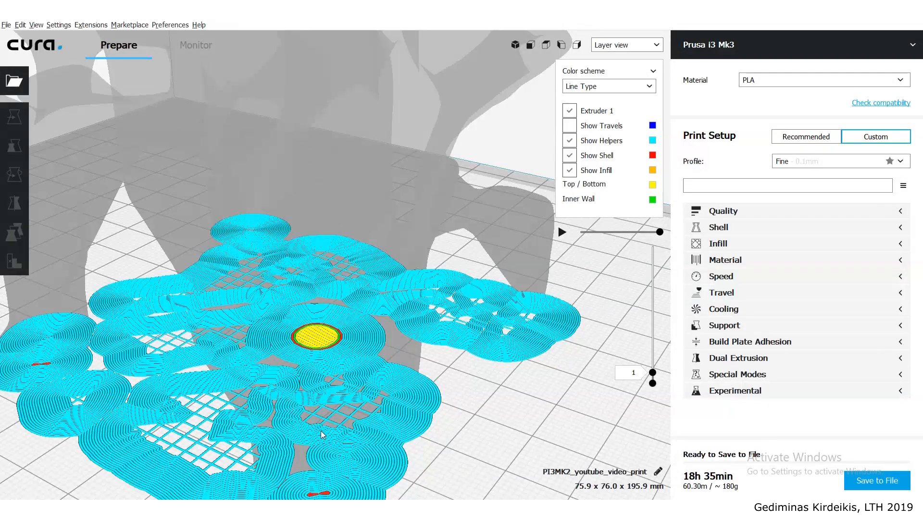
middle_click_drag(329, 410, 331, 324)
scroll(344, 263, "up", 2)
scroll(344, 262, "down", 1)
middle_click_drag(169, 224, 249, 280)
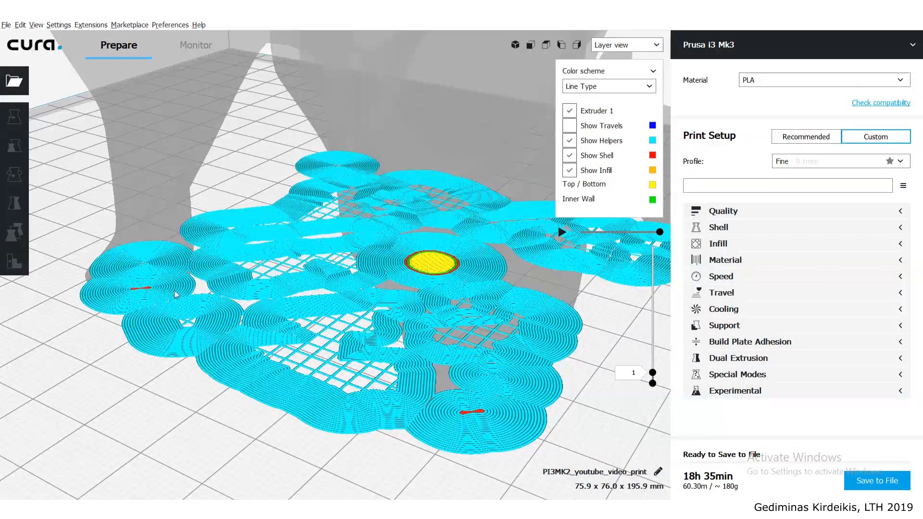
scroll(192, 297, "down", 1)
scroll(289, 318, "down", 5)
right_click_drag(216, 333, 208, 305)
scroll(316, 221, "up", 3)
- Select the column, set its Z position to -5 mm and check how far it sinks below the build plate
left_click(320, 195)
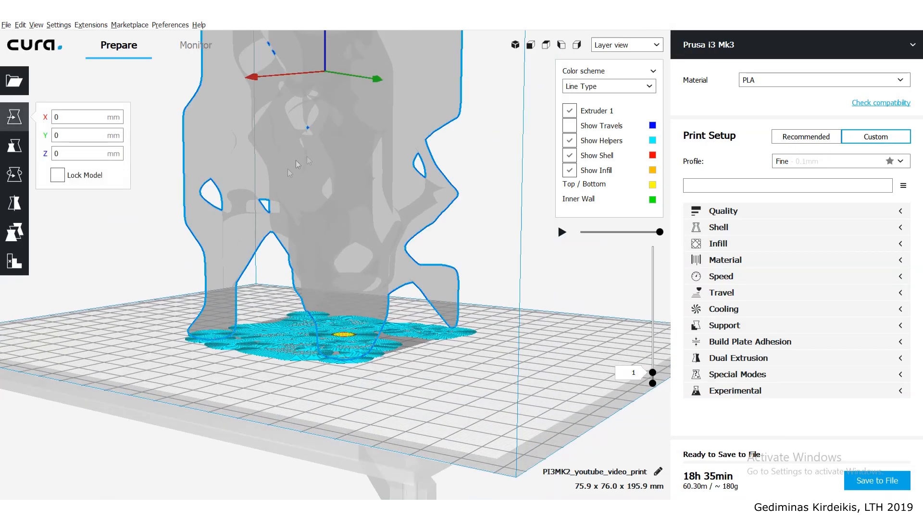
left_click_drag(87, 154, 3, 156)
scroll(398, 356, "up", 3)
right_click_drag(380, 369, 397, 373)
left_click_drag(73, 152, 41, 157)
type("5")
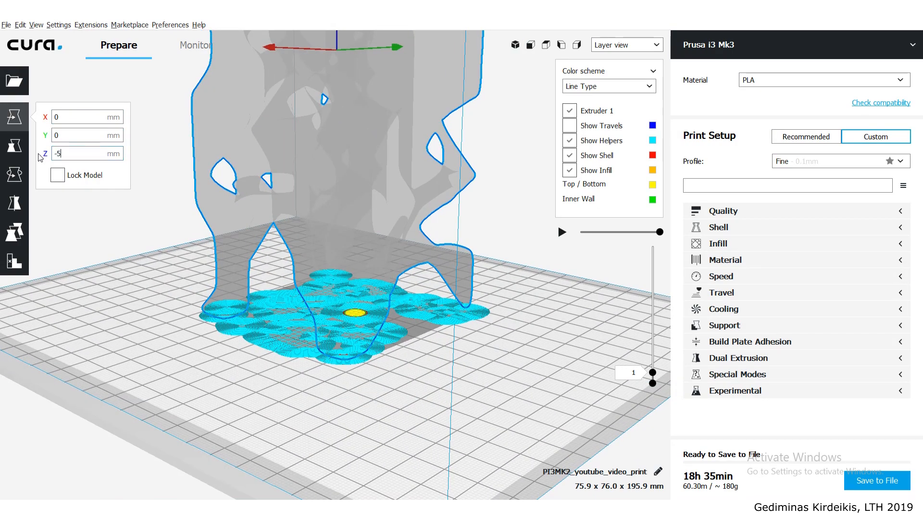
key("Return")
scroll(284, 301, "up", 1)
scroll(284, 284, "up", 2)
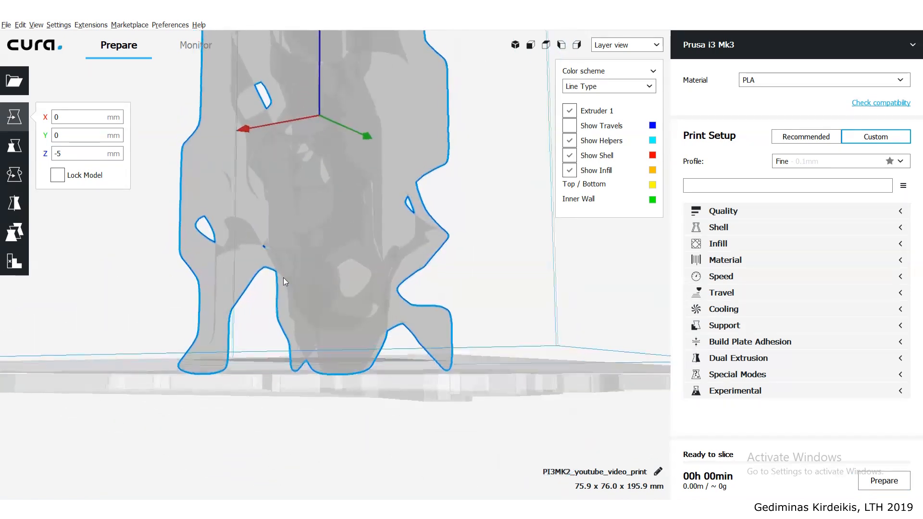
- Set the column's Z position to -2 mm, deselect it and check its feet against the build plate
double_click(56, 153)
left_click_drag(56, 152, 58, 151)
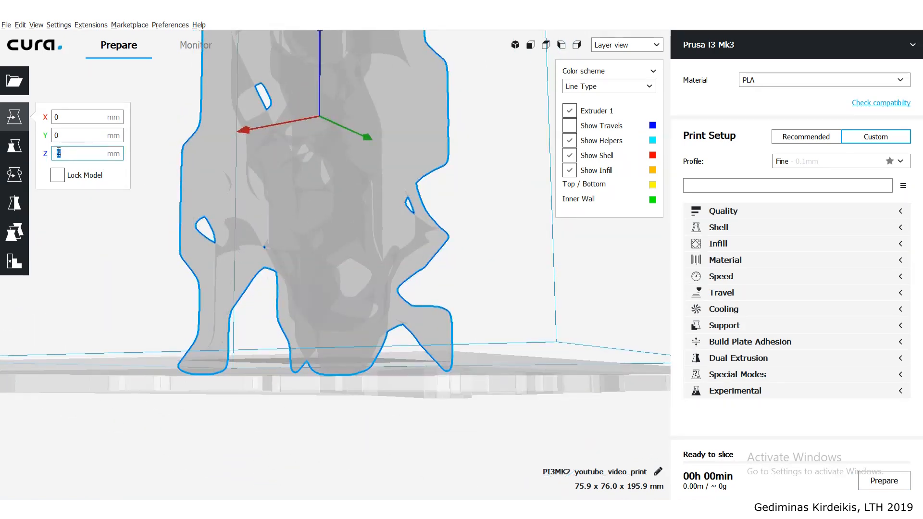
type("2")
key("Return")
scroll(186, 266, "down", 3)
right_click_drag(158, 282, 152, 283)
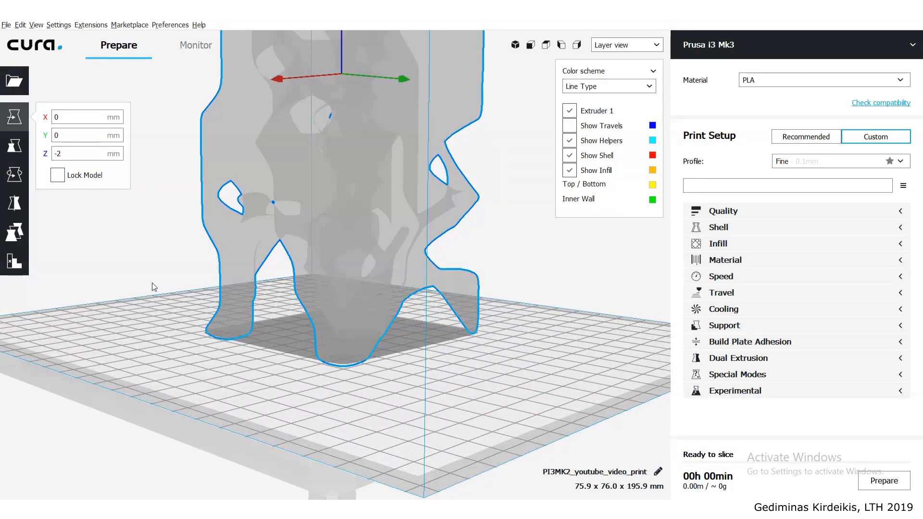
left_click(148, 236)
right_click_drag(181, 246, 205, 232)
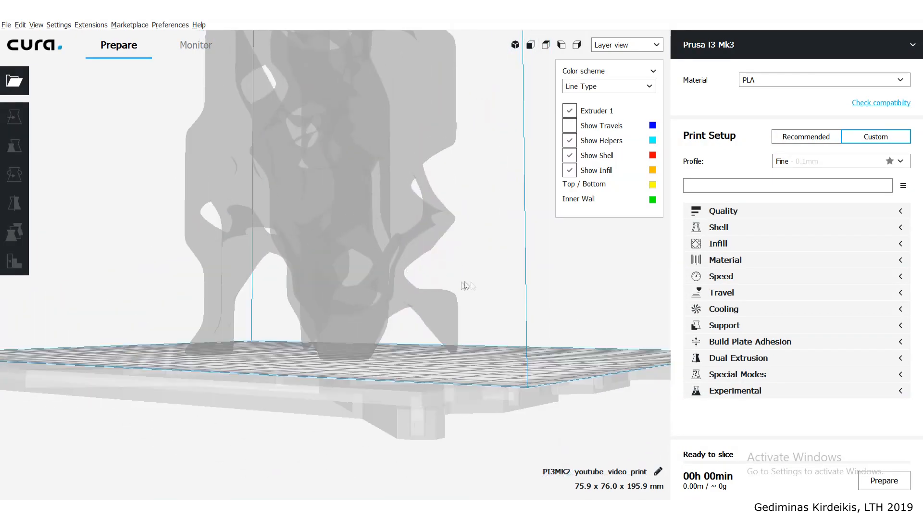
right_click_drag(481, 288, 520, 348)
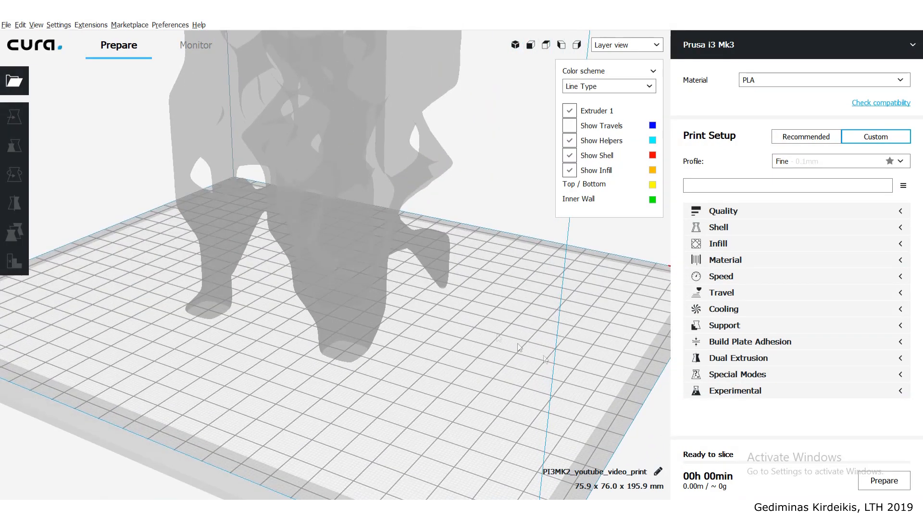
- Slice the sunken column again and lower the displayed layer to 1
left_click(883, 482)
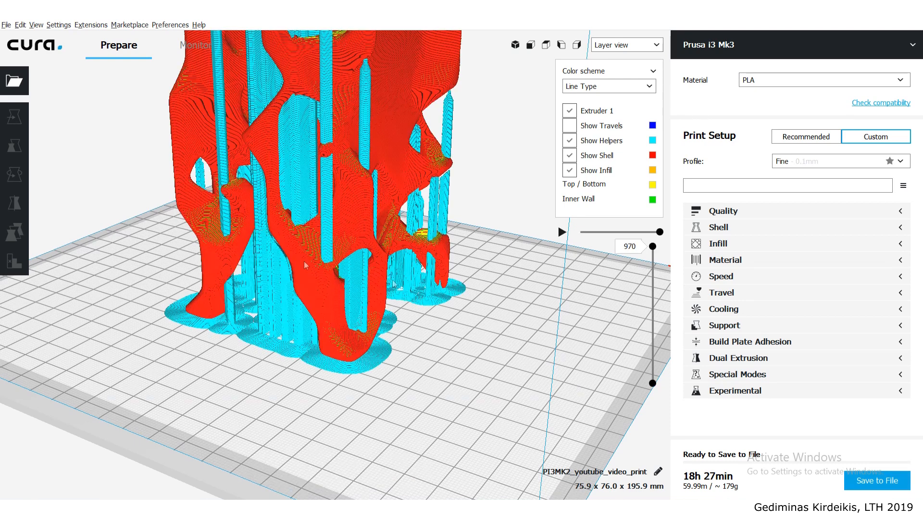
left_click_drag(653, 246, 653, 318)
left_click_drag(644, 359, 648, 401)
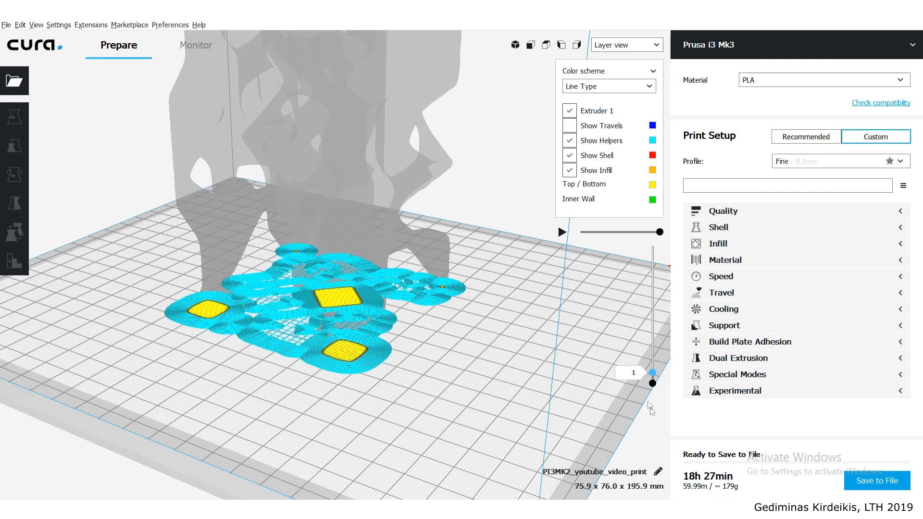
- Examine the first layer's brim and the enlarged contact areas of the column's feet, close up and in full view
right_click_drag(398, 339, 398, 369)
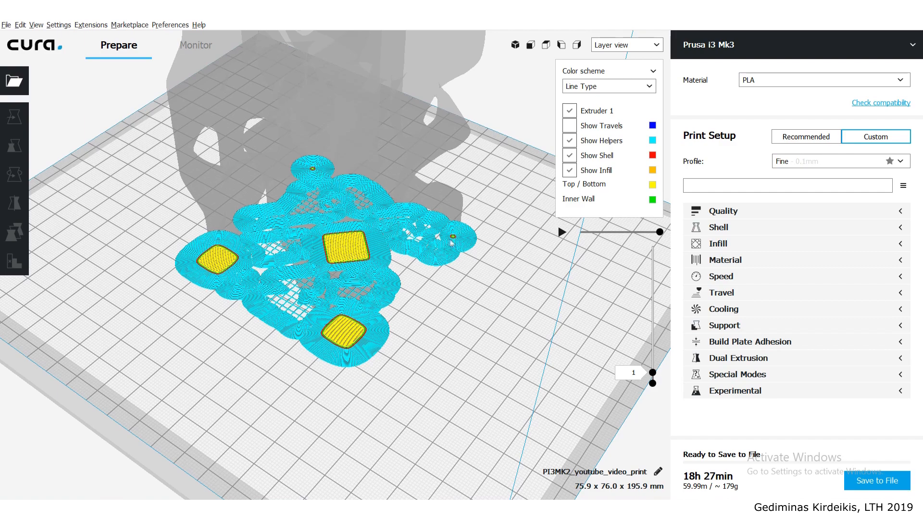
right_click_drag(385, 249, 352, 450)
scroll(284, 340, "down", 5)
scroll(294, 344, "up", 7)
right_click_drag(295, 346, 290, 463)
middle_click_drag(296, 406, 315, 328)
scroll(328, 299, "up", 4)
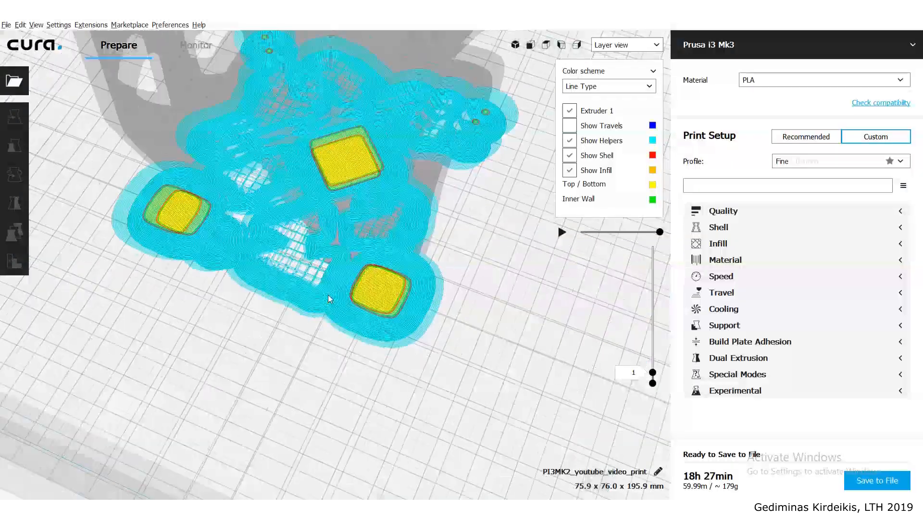
right_click_drag(365, 343, 268, 307)
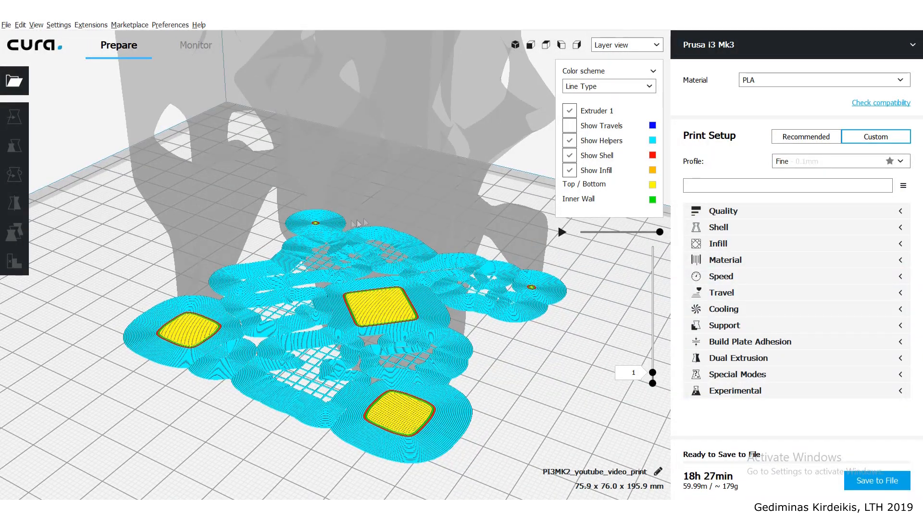
scroll(327, 269, "down", 8)
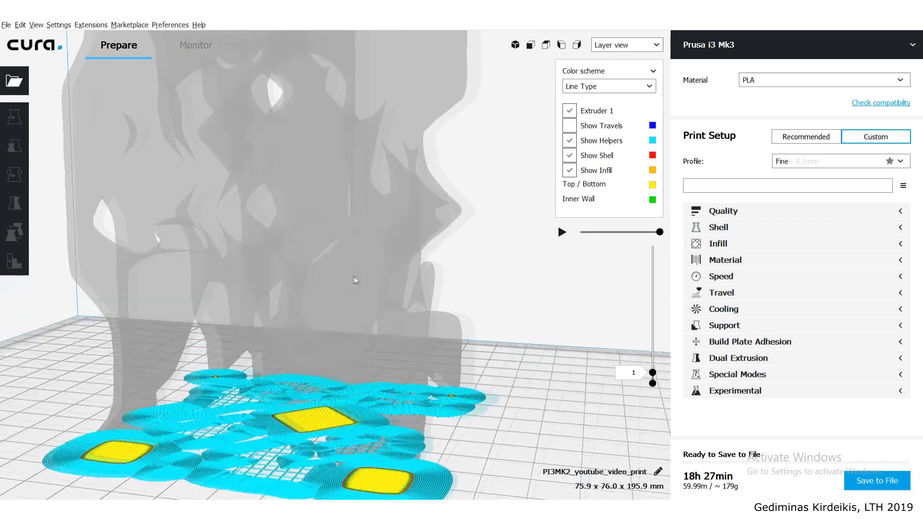
right_click_drag(326, 260, 321, 263)
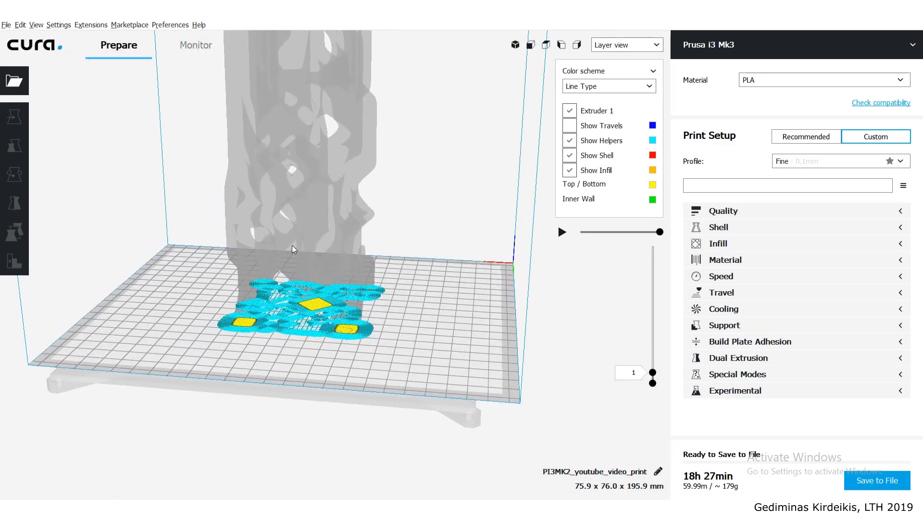
middle_click_drag(292, 245, 300, 283)
right_click_drag(318, 331, 296, 317)
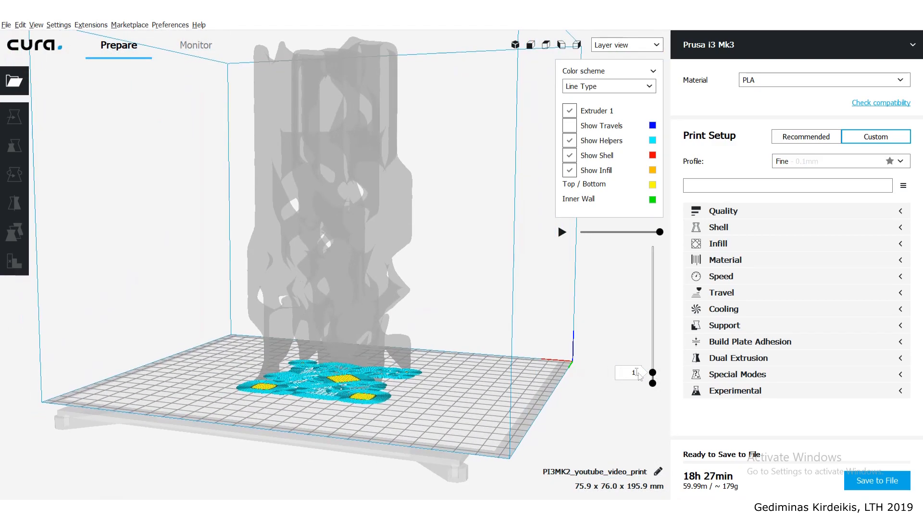
- Raise the displayed layer back to 970 and review the complete sliced column with its supports from several angles
left_click_drag(652, 373, 660, 201)
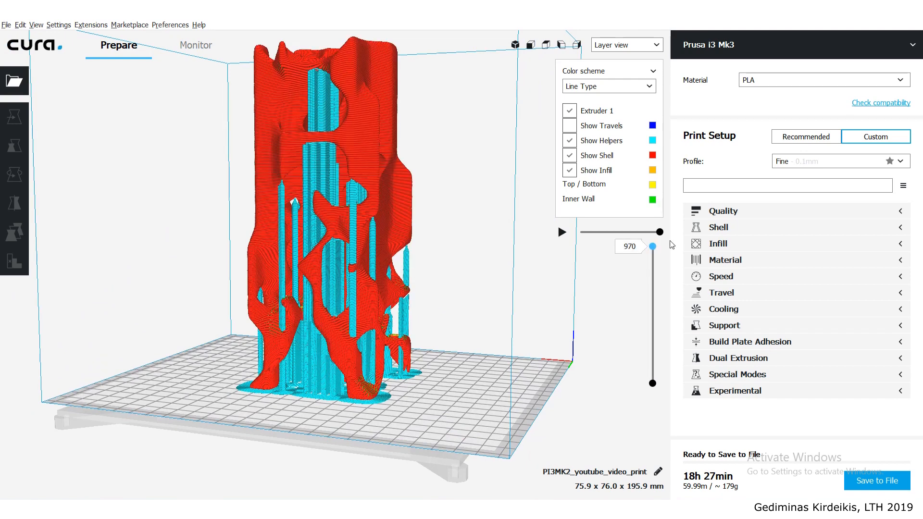
scroll(416, 335, "up", 3)
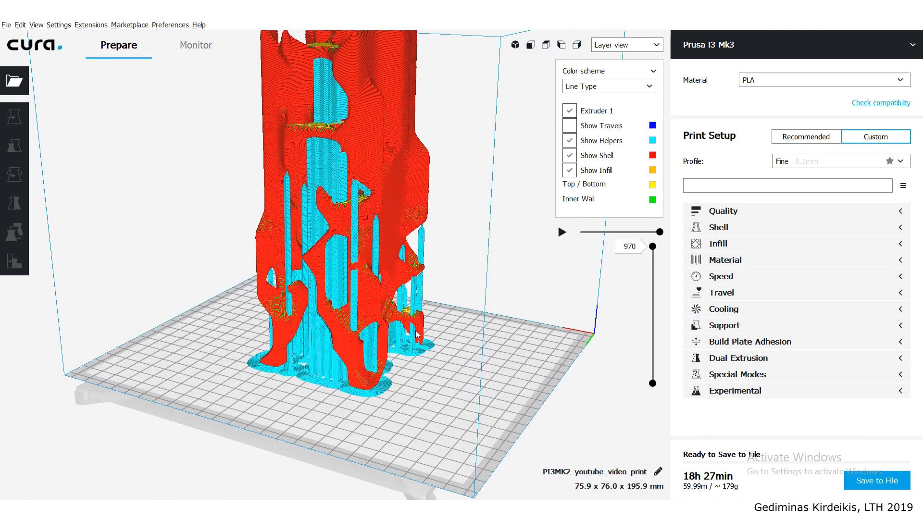
scroll(413, 337, "down", 2)
scroll(390, 346, "down", 2)
scroll(380, 332, "up", 2)
scroll(365, 298, "up", 2)
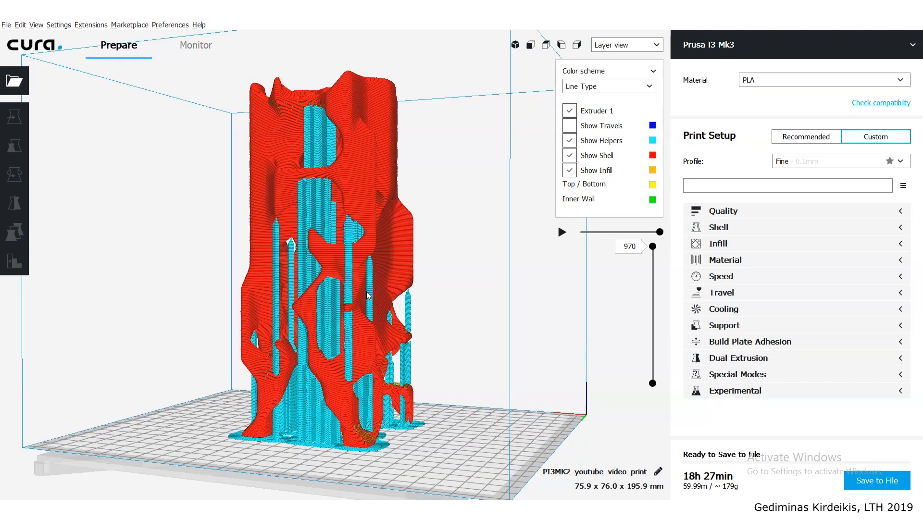
scroll(368, 295, "up", 1)
scroll(363, 284, "up", 1)
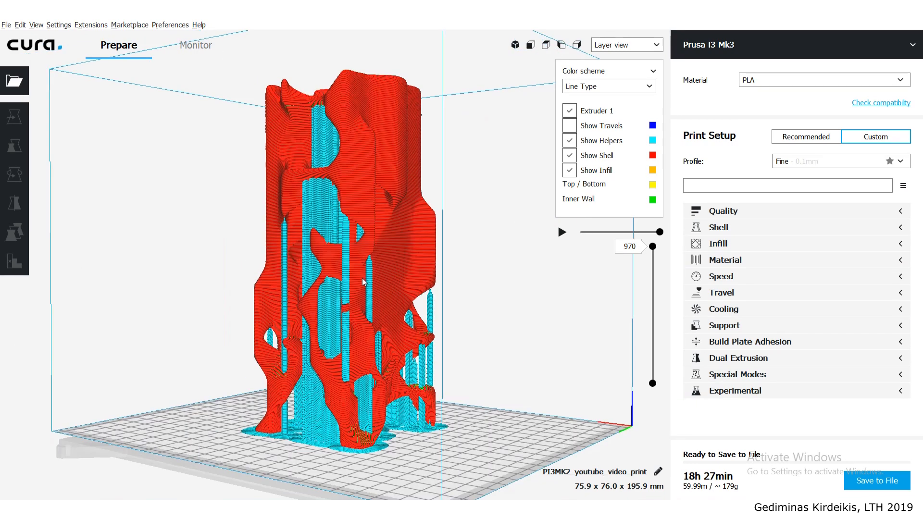
- Set both the layer height and the initial layer height to 0.3 mm and slice the column again
scroll(363, 283, "up", 1)
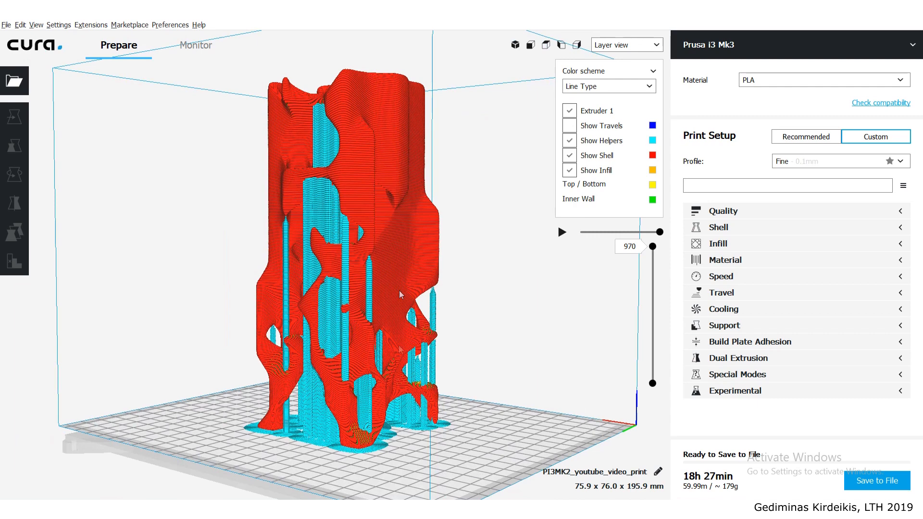
left_click(799, 212)
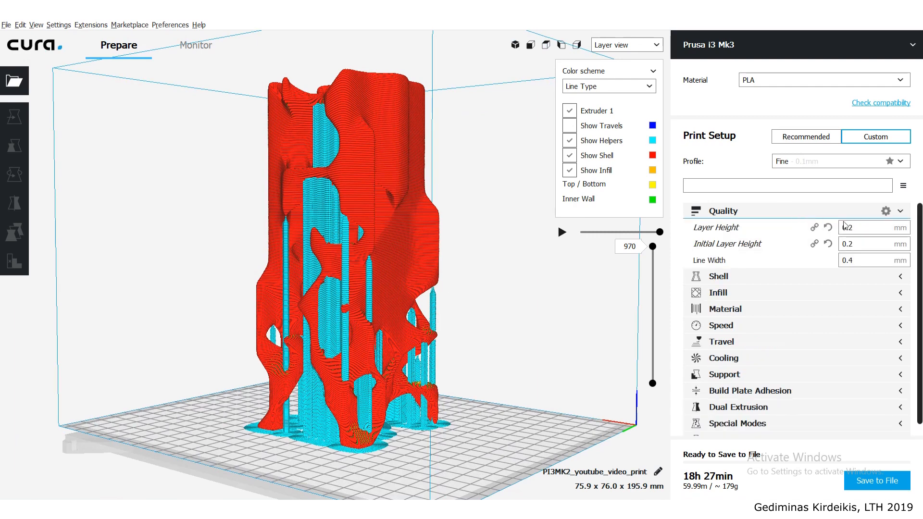
mouse_move(863, 229)
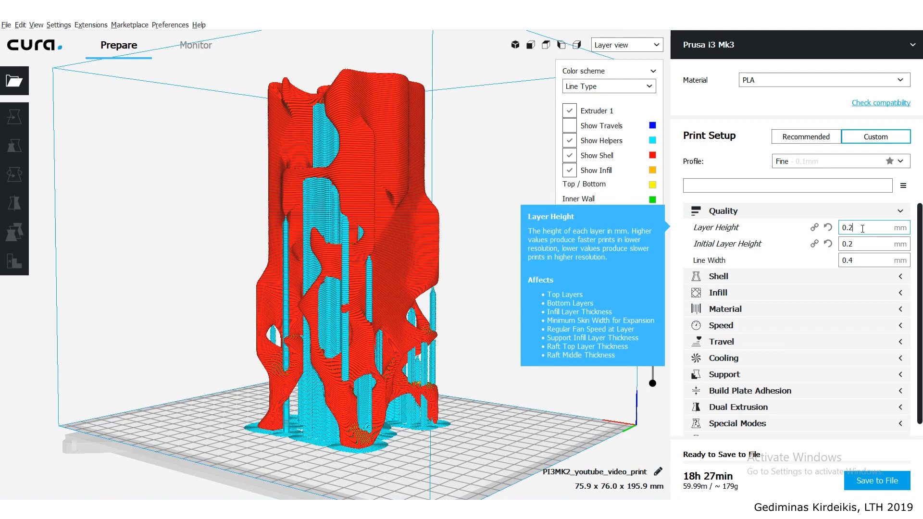
key("BackSpace")
type("3")
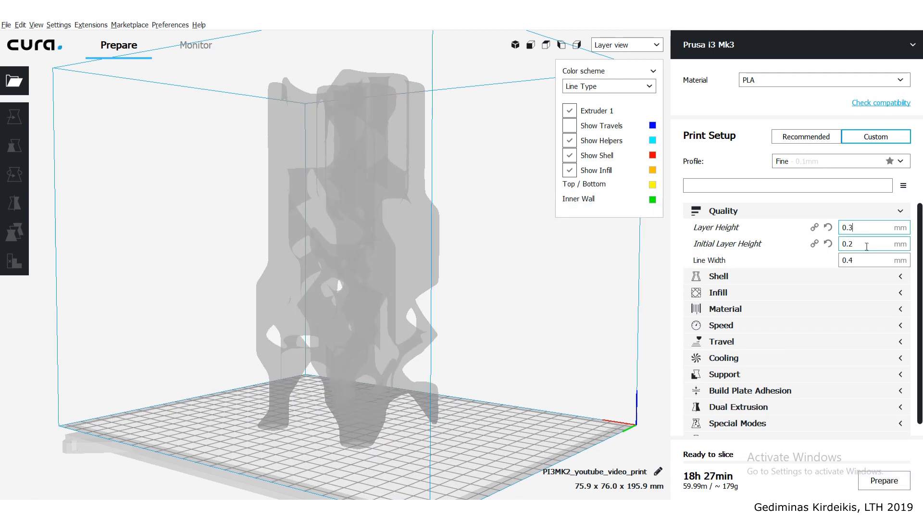
key("BackSpace")
type("3")
left_click(856, 228)
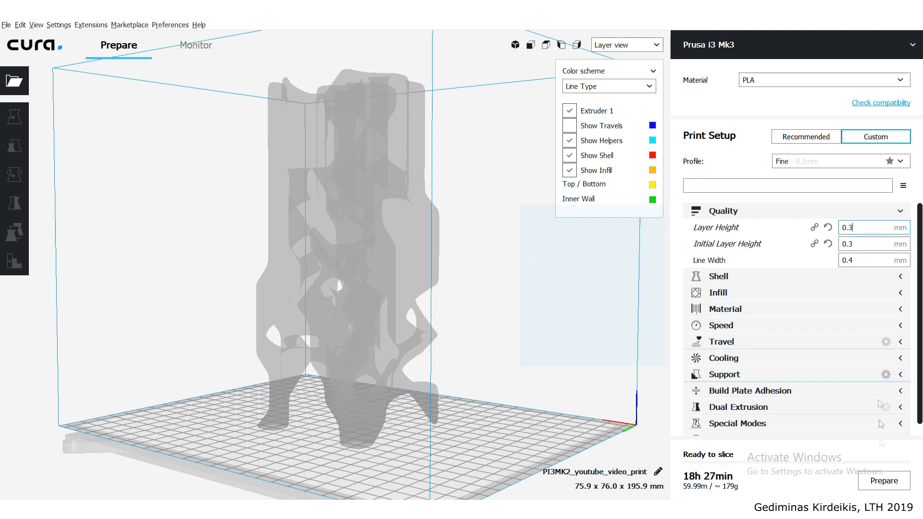
left_click(876, 482)
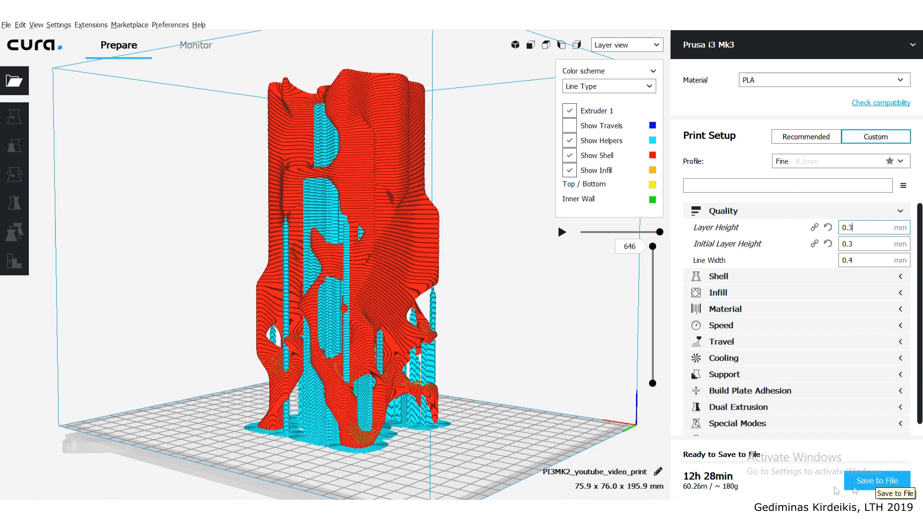
mouse_move(722, 484)
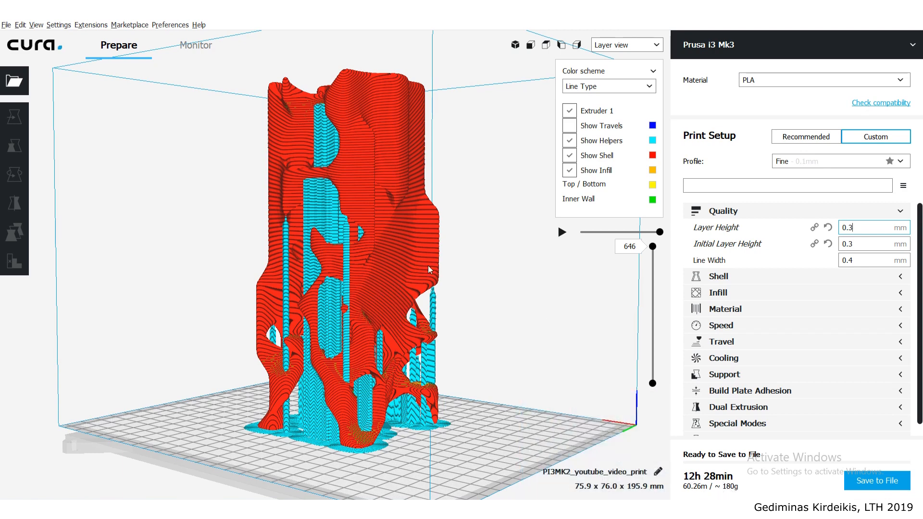
- Examine the coarser layers on the column's surface and supports, close up and in full view
scroll(425, 262, "up", 10)
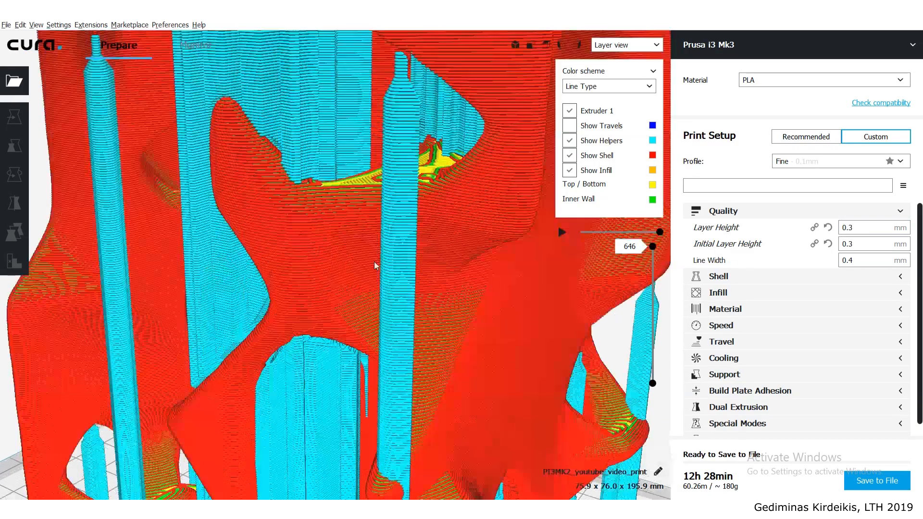
scroll(289, 221, "down", 3)
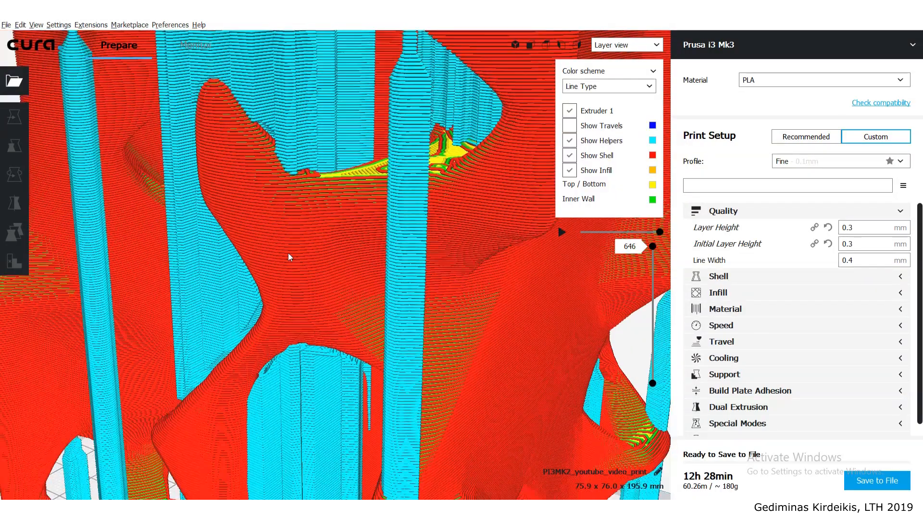
scroll(285, 245, "down", 2)
scroll(289, 235, "down", 6)
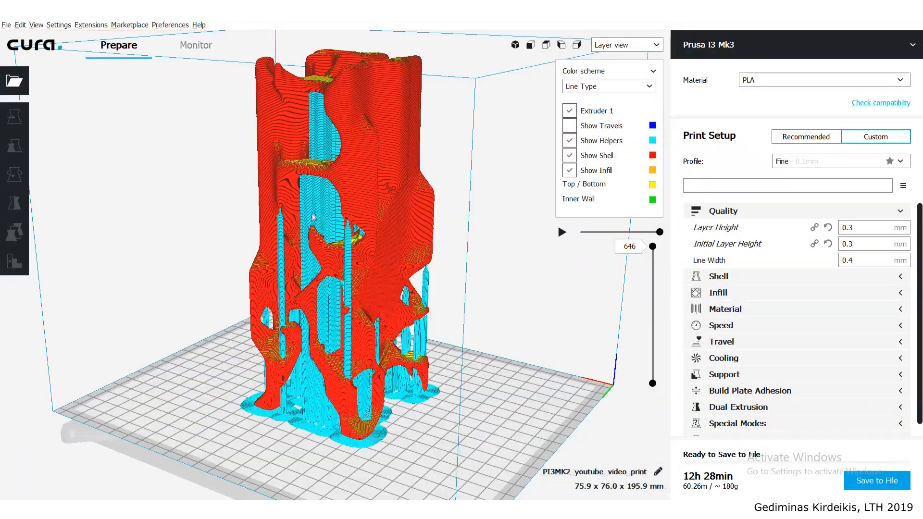
mouse_move(311, 232)
right_mouse_down()
mouse_move(308, 245)
mouse_move(336, 249)
mouse_move(391, 229)
mouse_move(321, 225)
right_mouse_up()
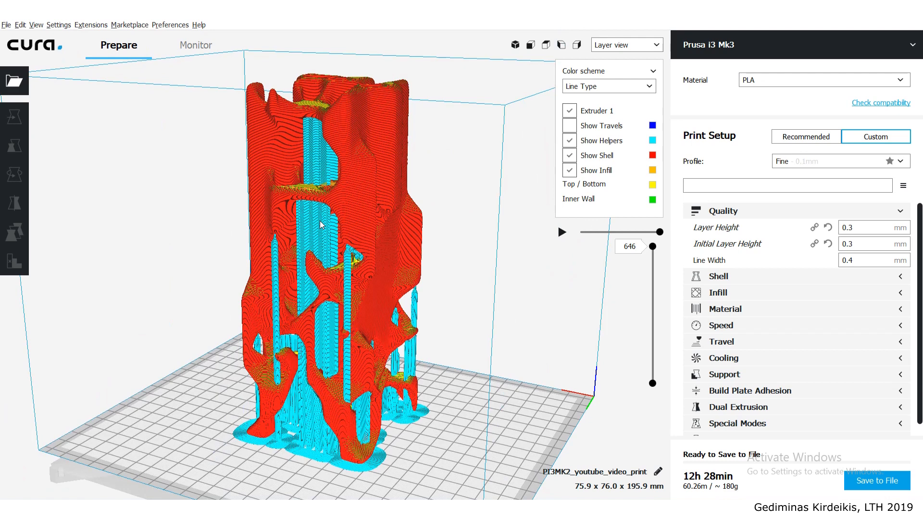
left_click(866, 229)
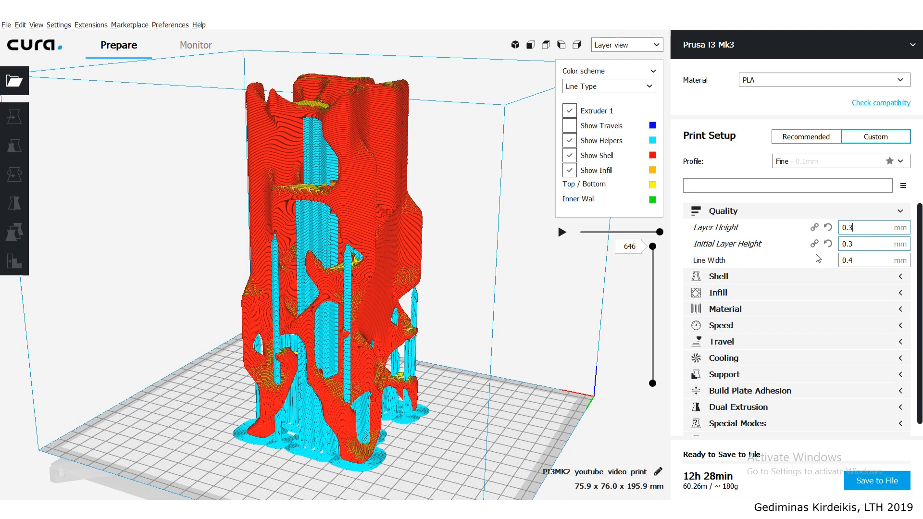
mouse_move(818, 259)
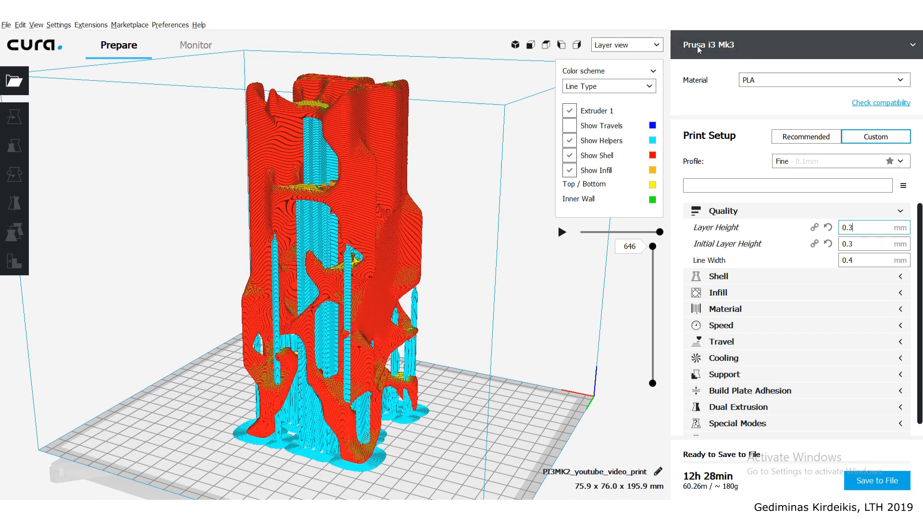
- Start adding a new printer and choose Prusa i3 Mk2 among the non-Ultimaker models
left_click(55, 26)
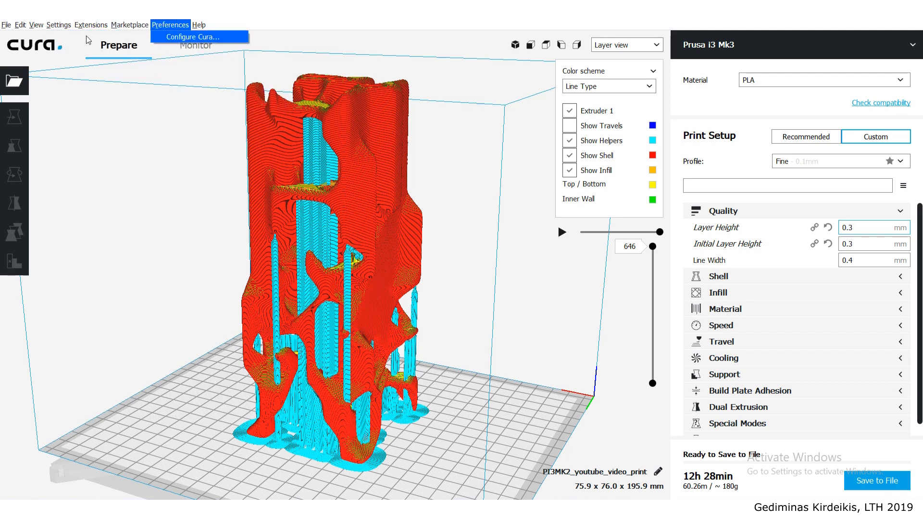
mouse_move(149, 39)
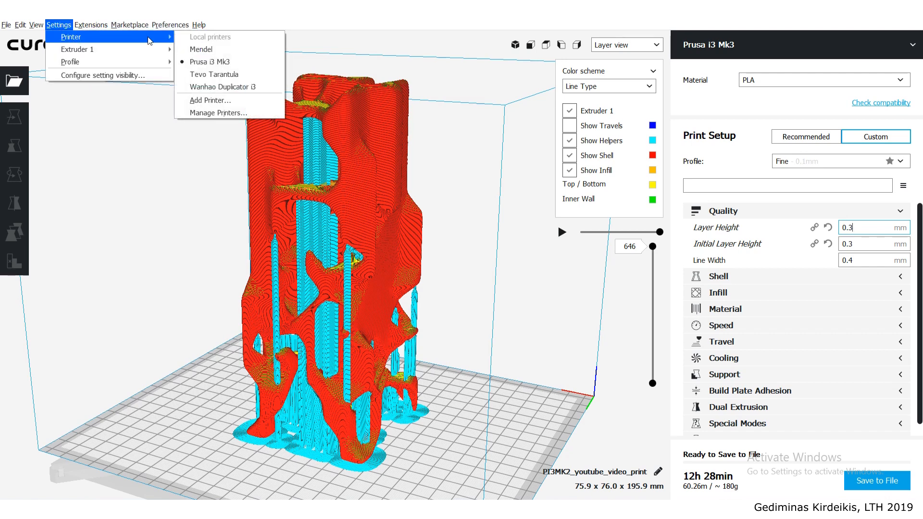
left_click(206, 101)
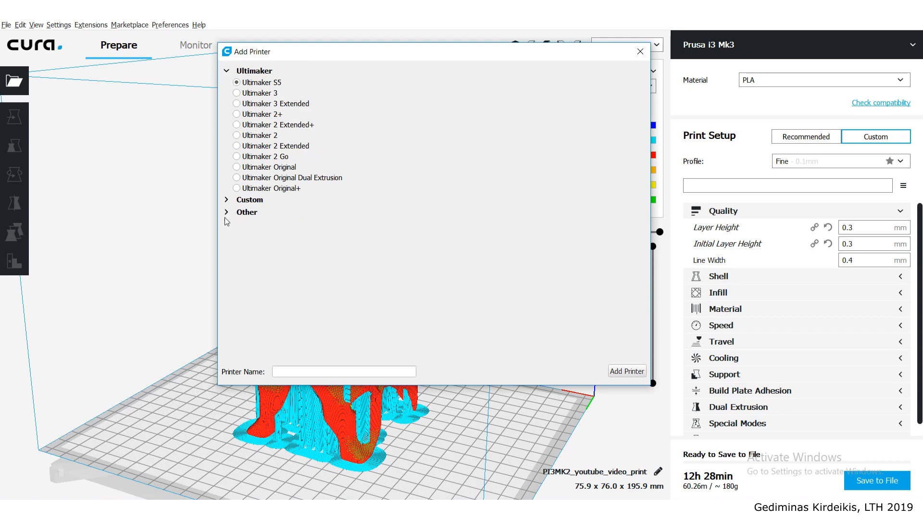
left_click(237, 214)
scroll(337, 259, "down", 20)
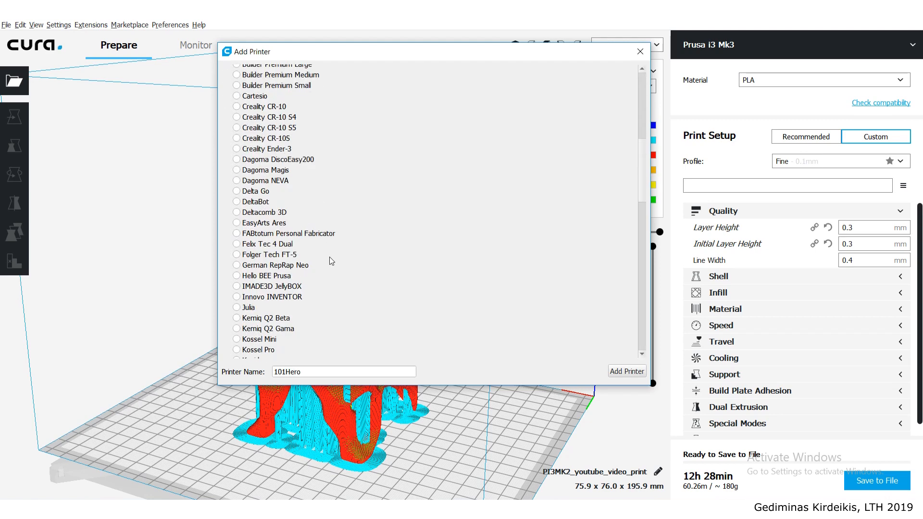
scroll(336, 259, "down", 5)
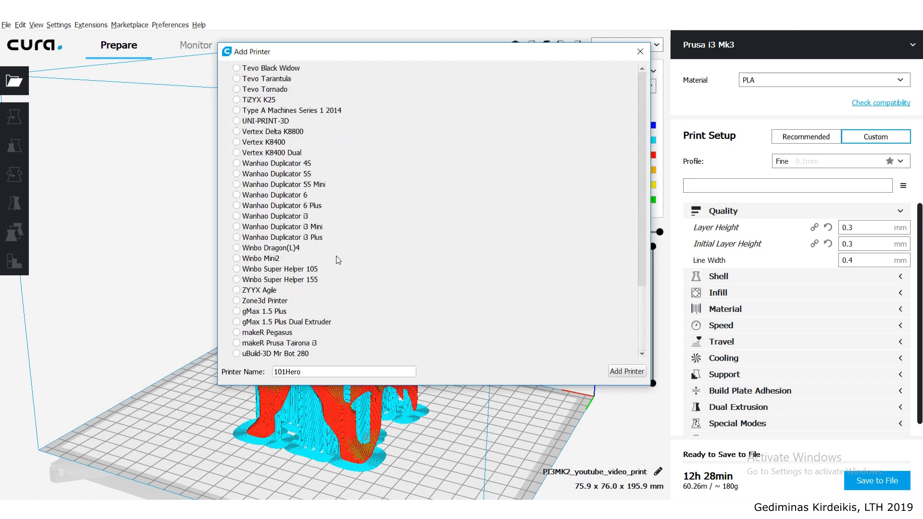
scroll(338, 260, "up", 12)
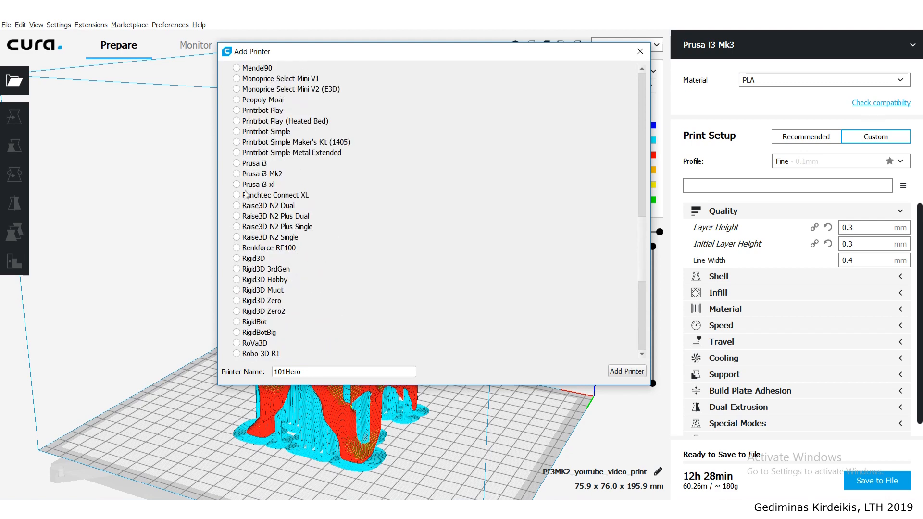
left_click(242, 175)
- Name the new printer "Prusa i3 Mk3 - 0.6mm nozzle", add it and check it in the list of local printers
left_click(331, 374)
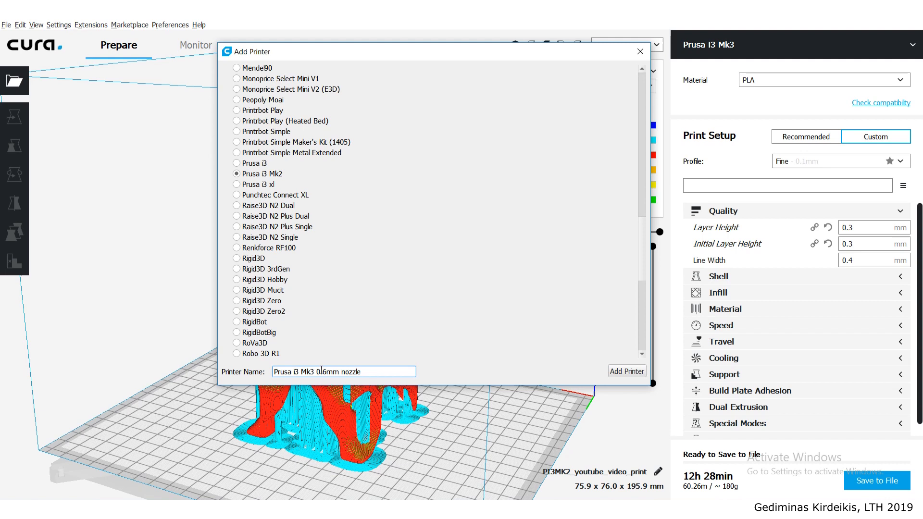
type("-")
left_click(626, 371)
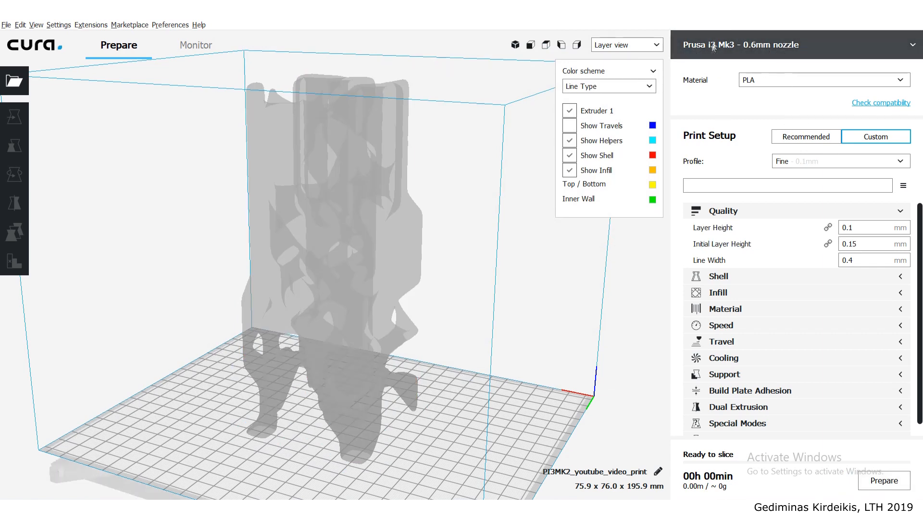
left_click(736, 46)
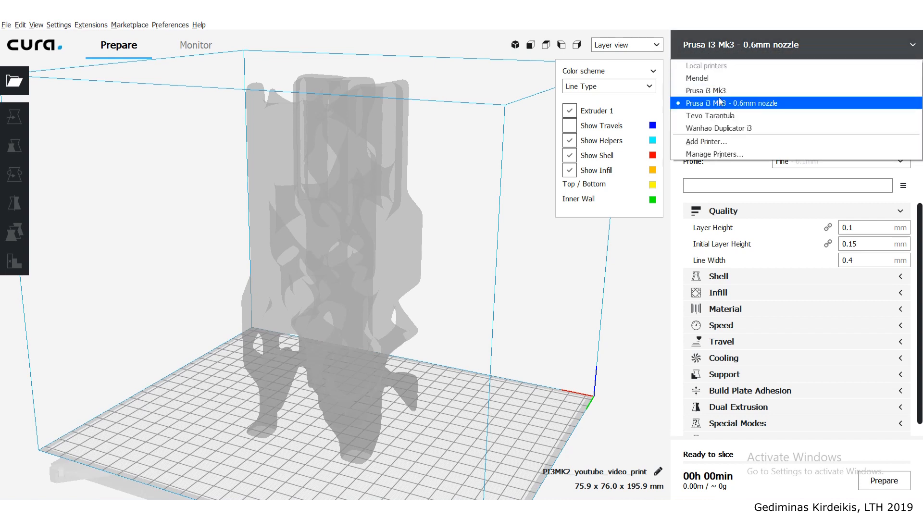
left_click(737, 50)
left_click(715, 50)
left_click(758, 57)
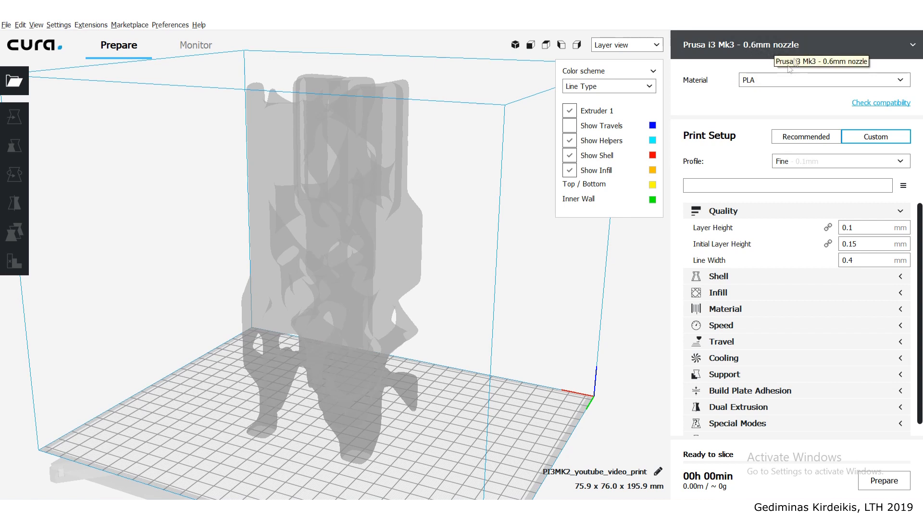
- Set the layer height to 0.4 mm in the recommended print setup and return to the custom setup
mouse_move(842, 232)
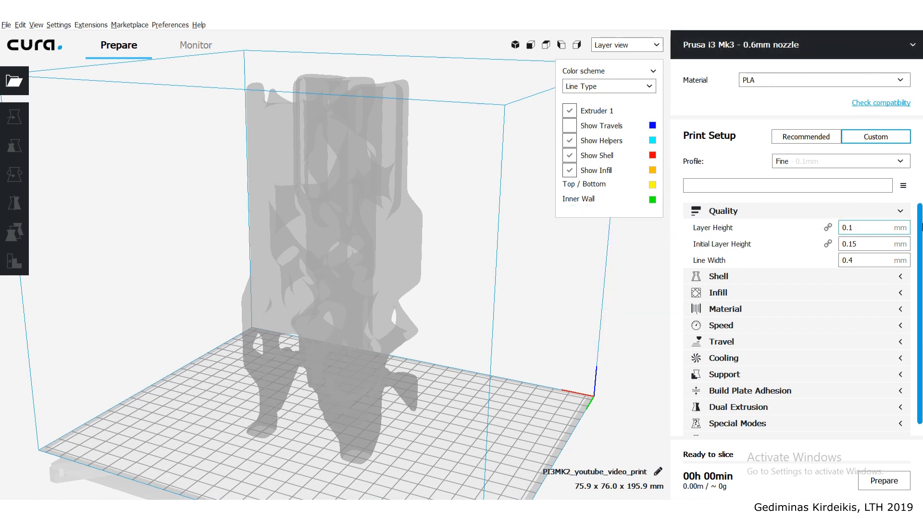
left_click(816, 139)
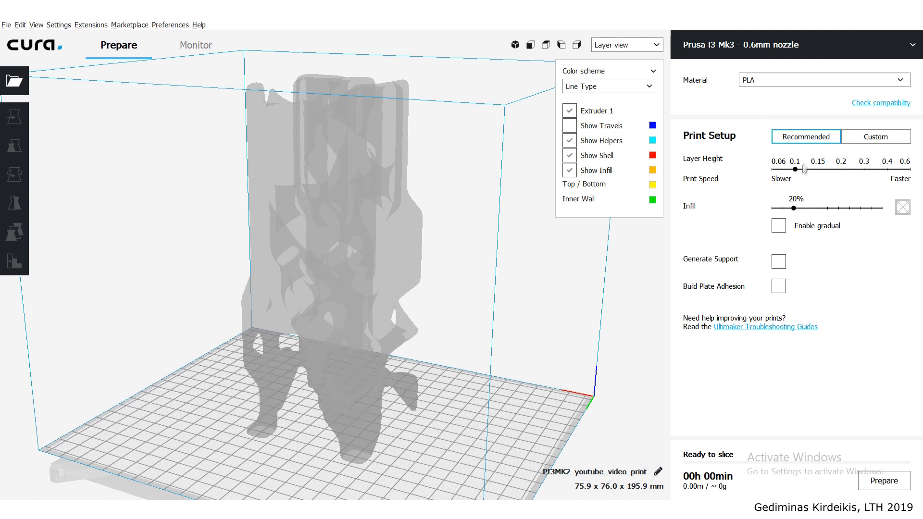
left_click_drag(796, 171, 893, 177)
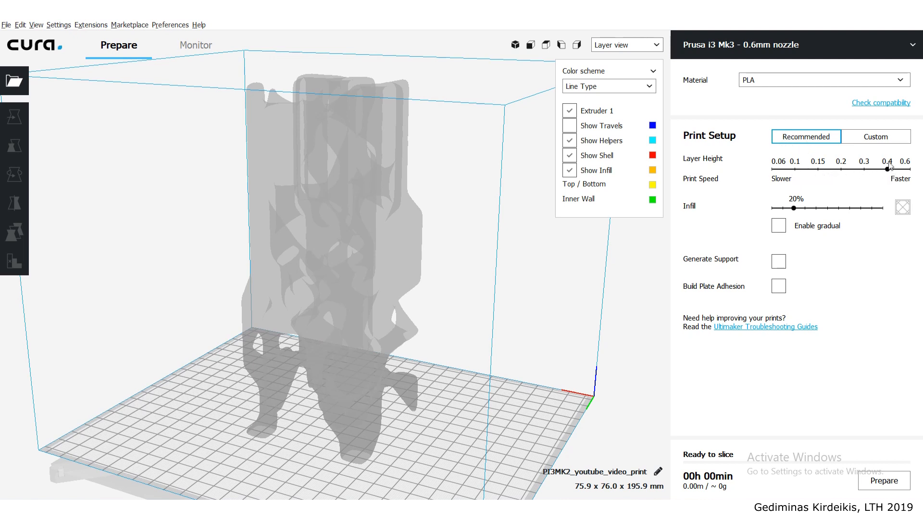
left_click(872, 137)
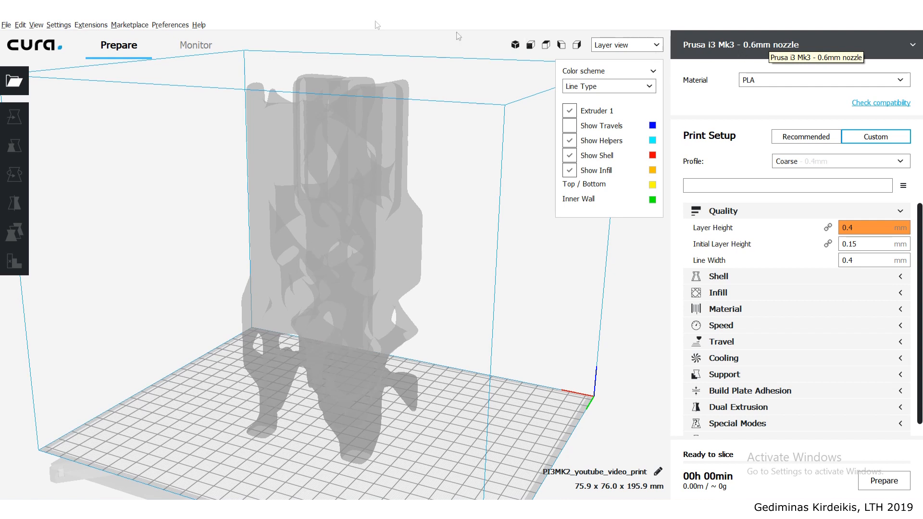
- Set Extruder 1's nozzle size to 0.6 mm in the new printer's machine settings, close the dialogs and check the line width
left_click(61, 27)
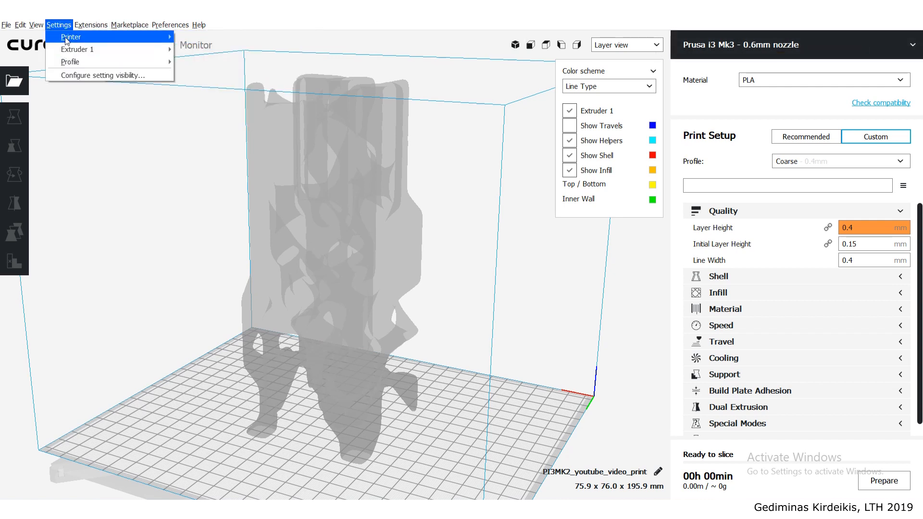
mouse_move(67, 39)
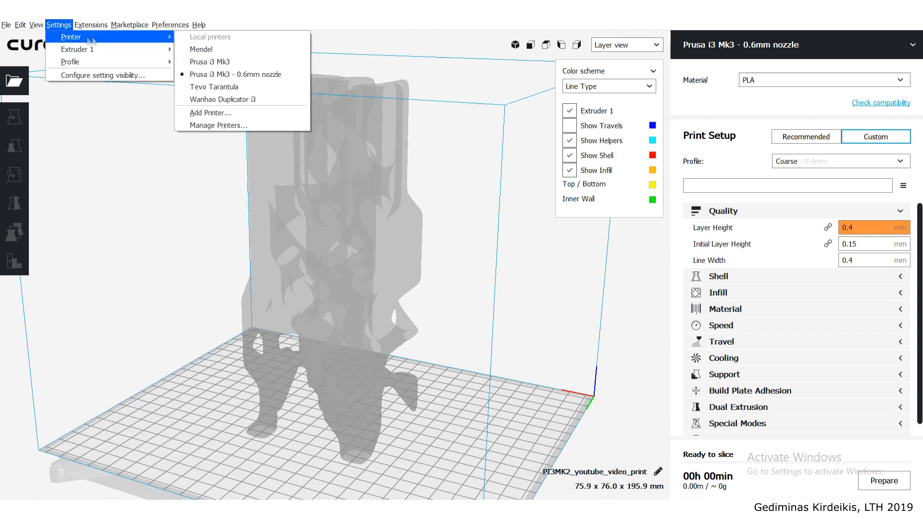
left_click(194, 126)
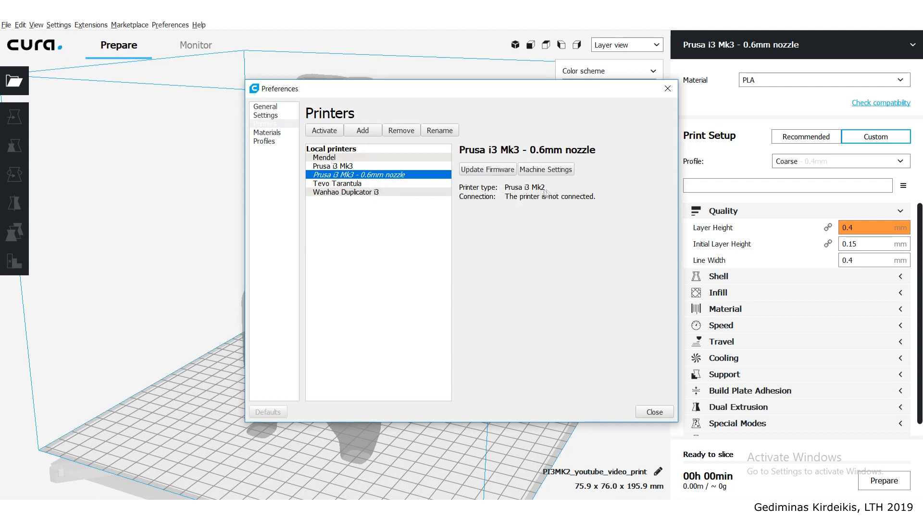
left_click(538, 171)
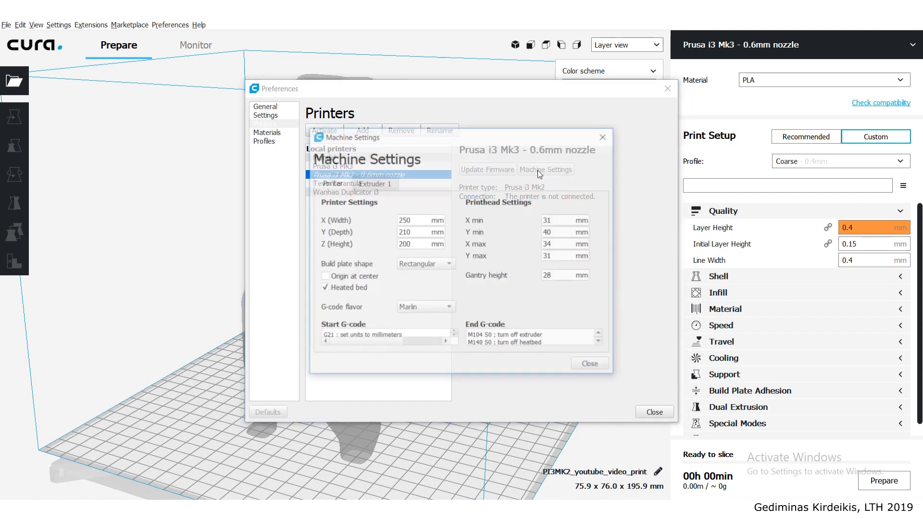
left_click_drag(403, 145, 244, 124)
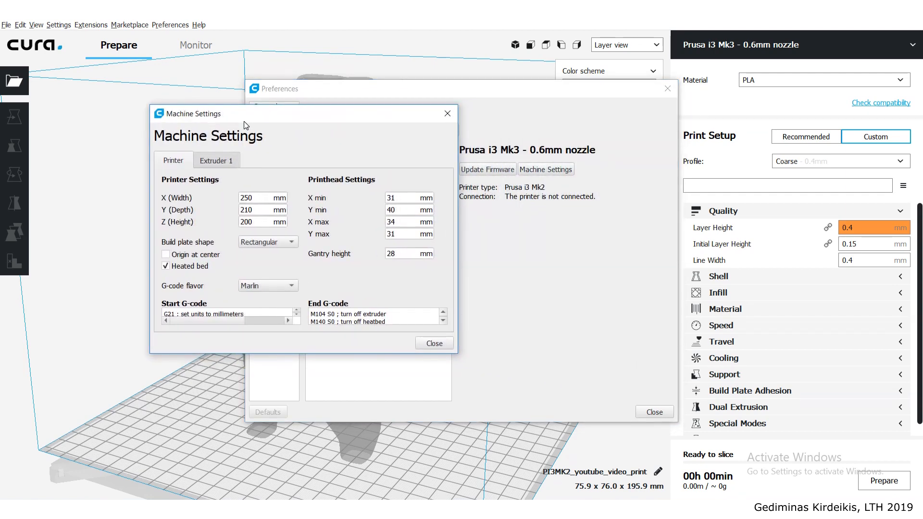
left_click(229, 164)
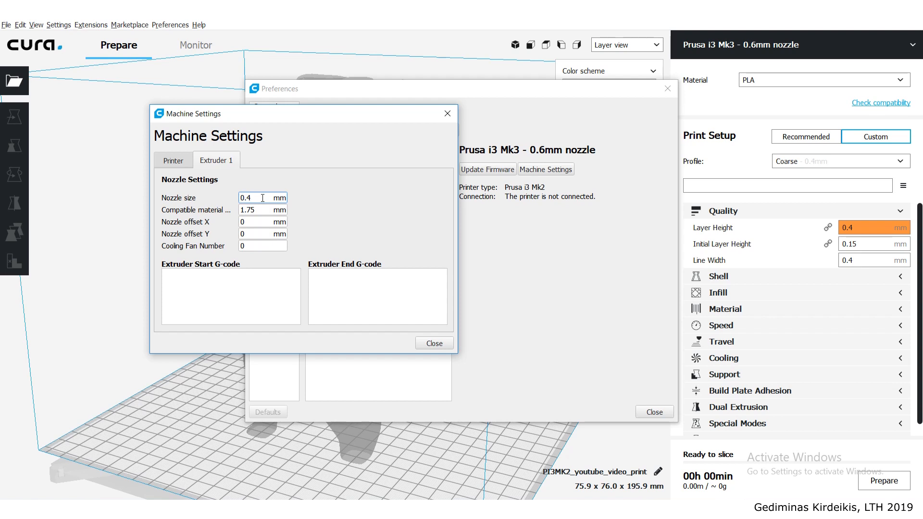
left_click(250, 211)
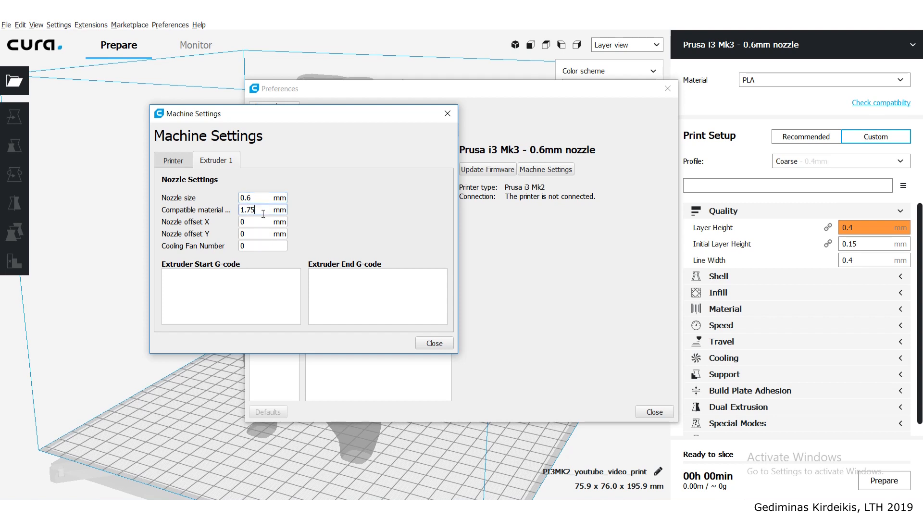
left_click(433, 343)
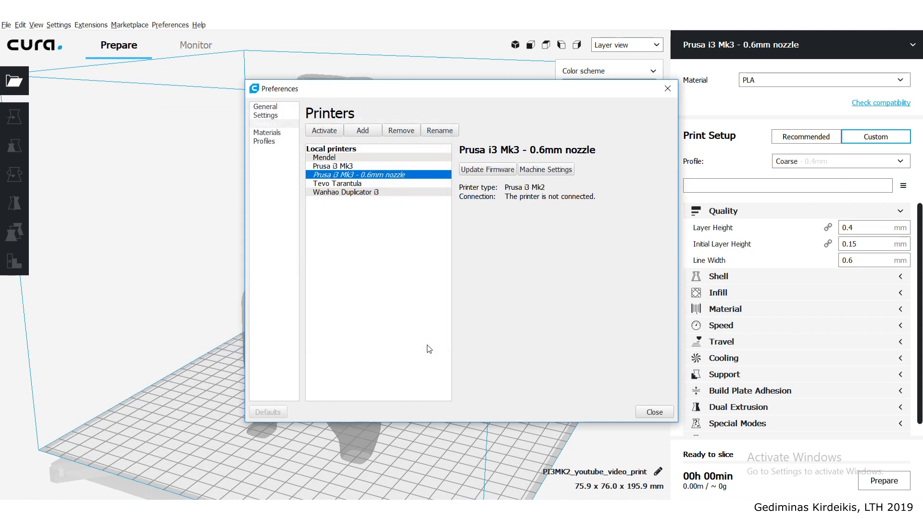
left_click(650, 413)
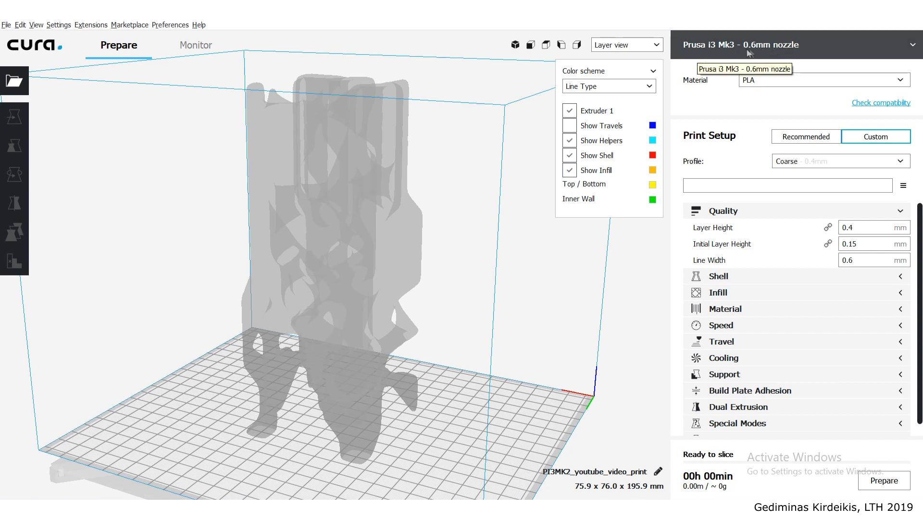
mouse_move(701, 265)
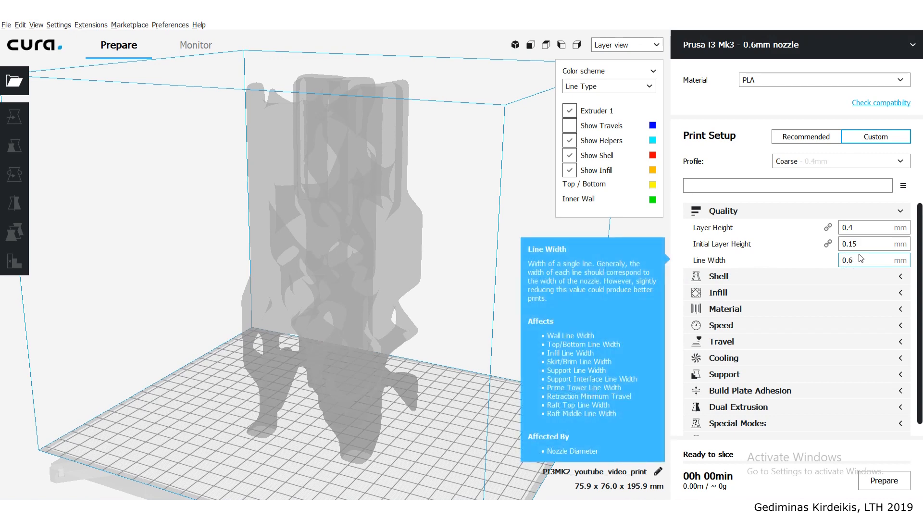
- Set the initial layer height to 0.4 mm in the quality settings
mouse_move(855, 231)
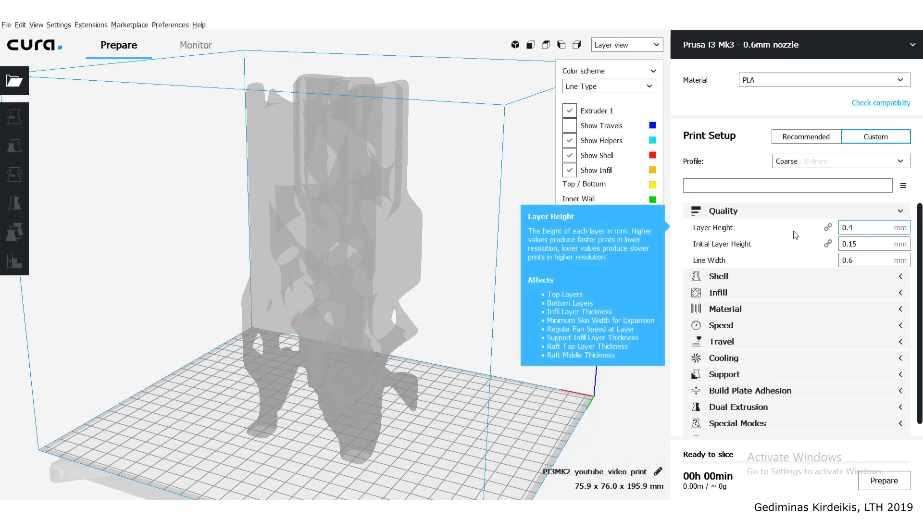
left_click(871, 227)
left_click(868, 243)
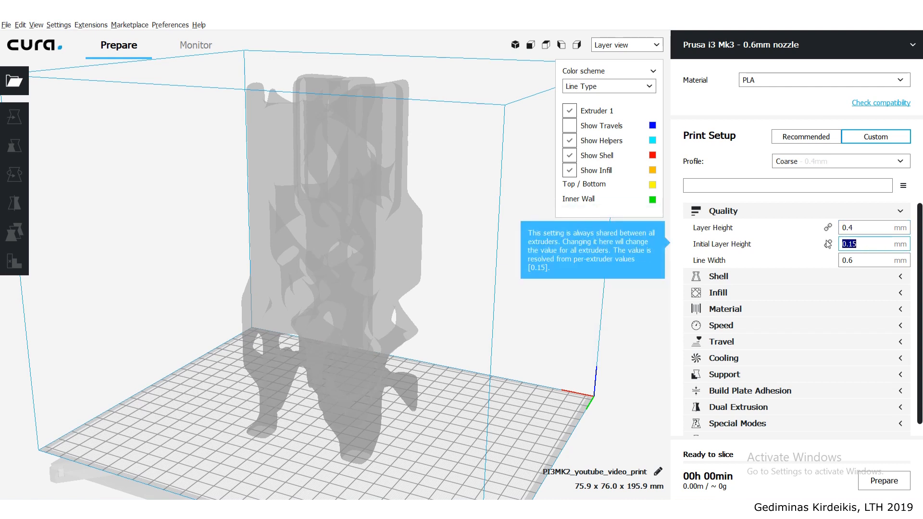
key("BackSpace")
type(".4")
left_click(849, 228)
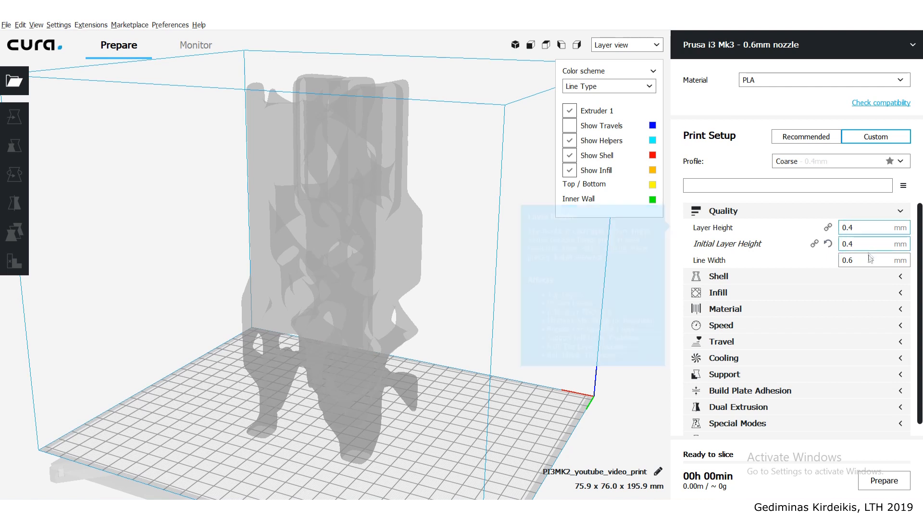
- Set the shell's wall line count to 2 and both the top and bottom layers to 3
left_click(857, 278)
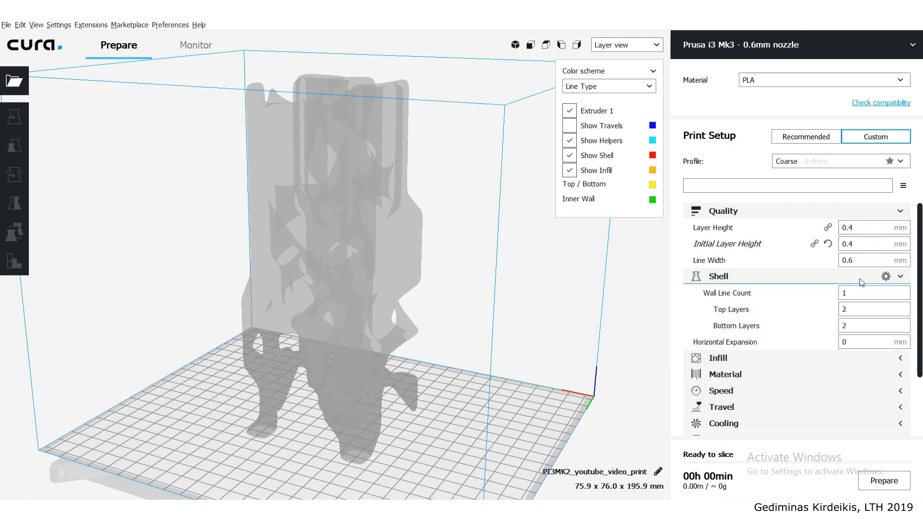
left_click_drag(861, 294, 834, 296)
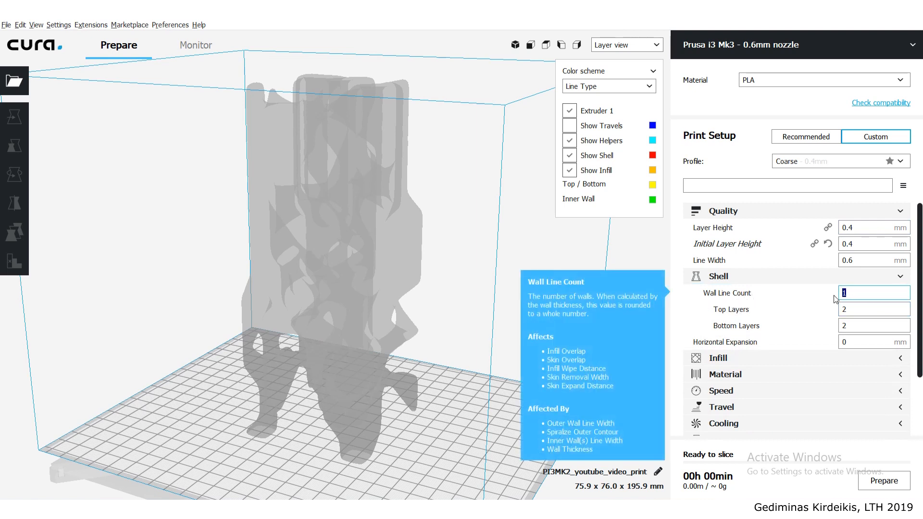
mouse_move(765, 319)
type("2")
mouse_move(762, 291)
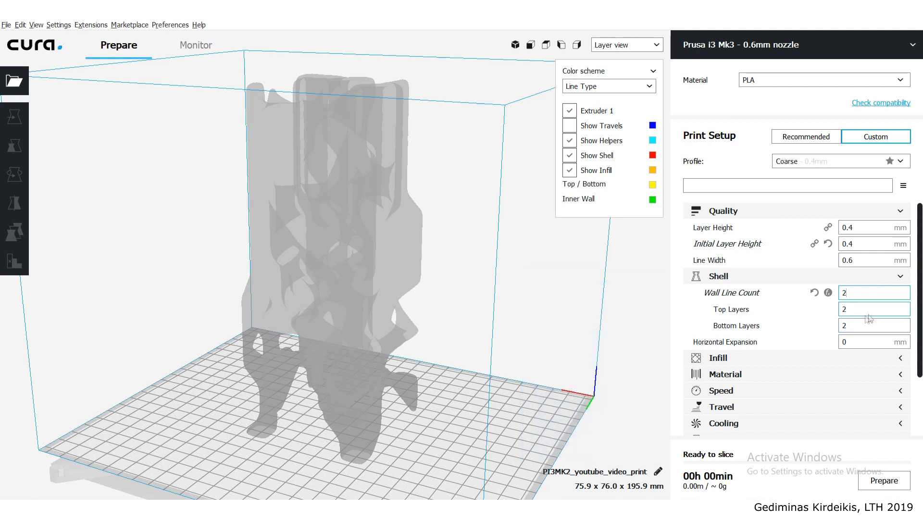
left_click_drag(868, 312, 833, 316)
type("3")
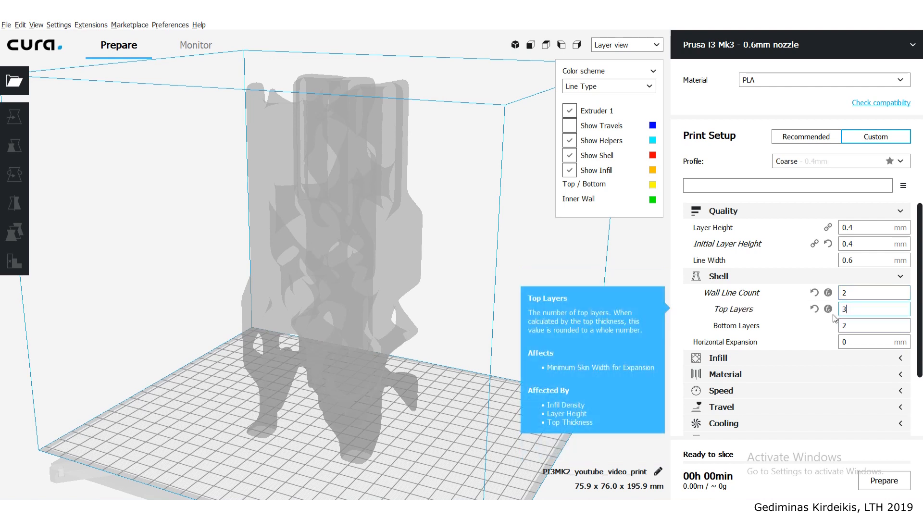
left_click_drag(865, 326, 824, 330)
type("3")
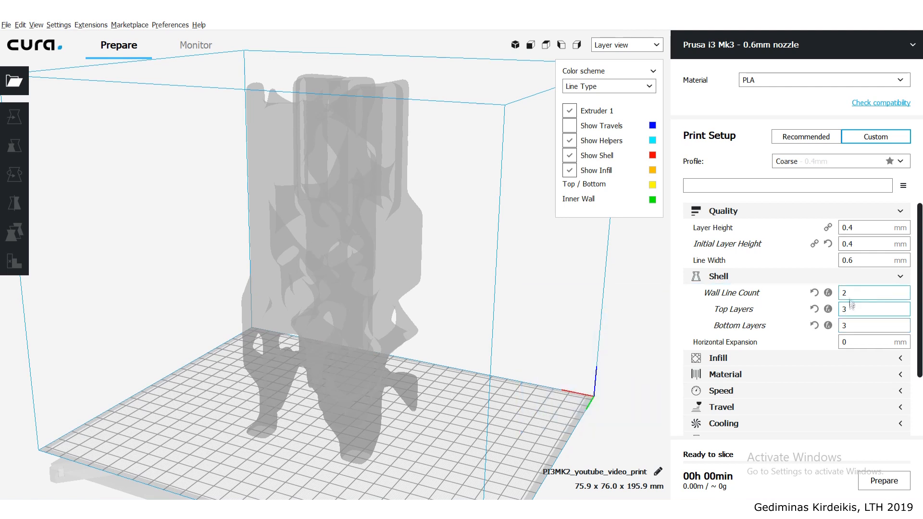
left_click(901, 278)
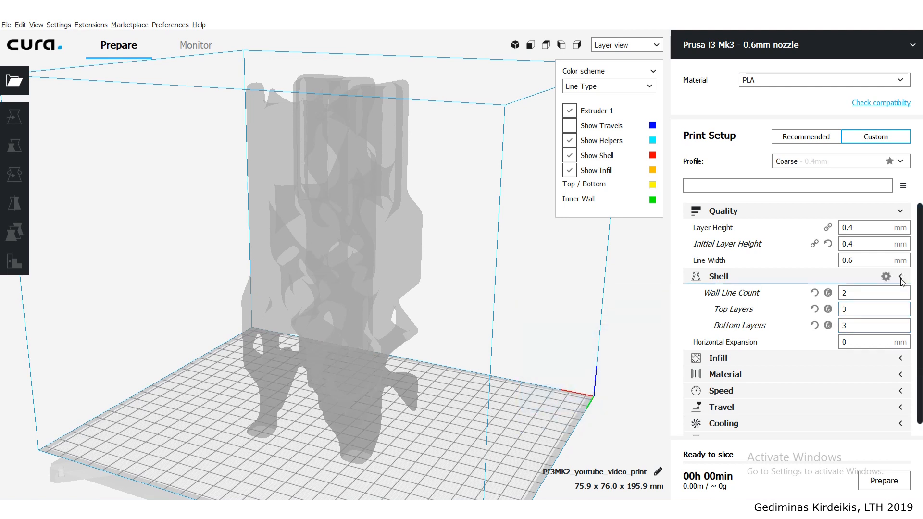
- Set the infill density to 15 %
left_click(901, 293)
double_click(889, 307)
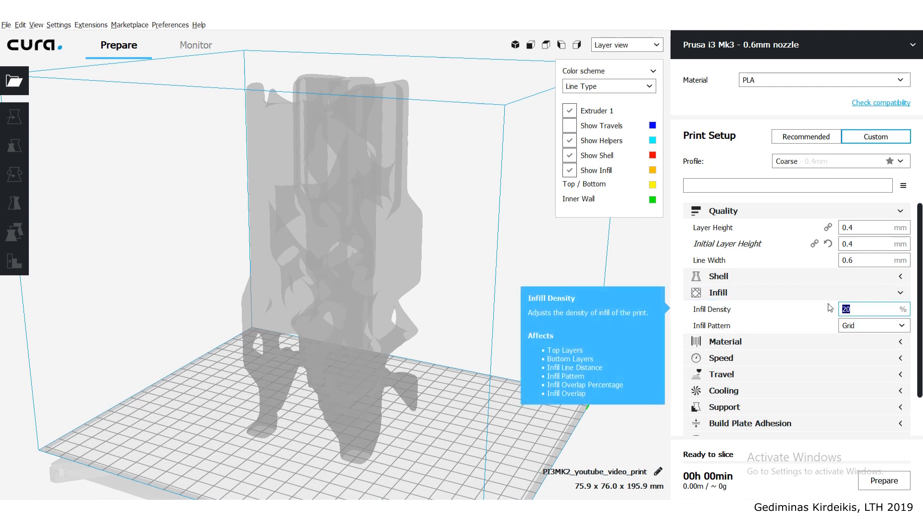
type("15")
left_click(900, 293)
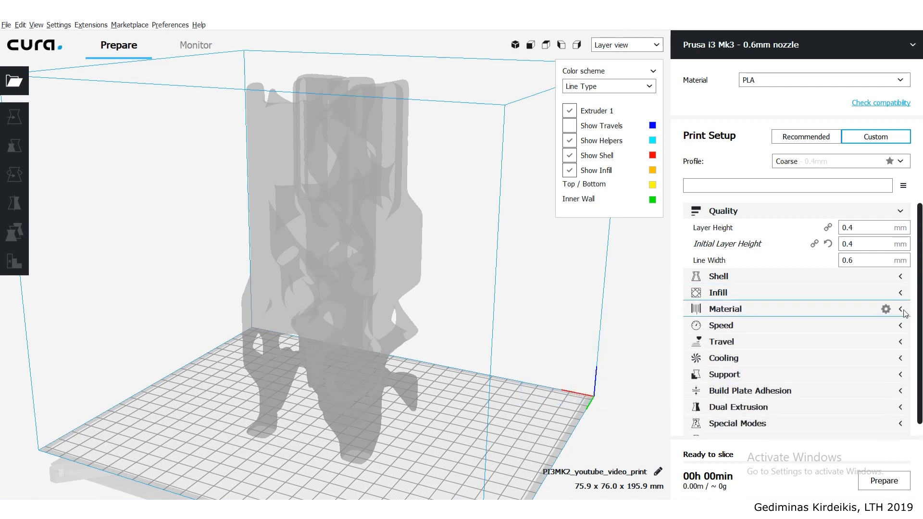
- Set the material's printing temperature to 205 °C and the initial layer flow to 110 %
left_click(900, 309)
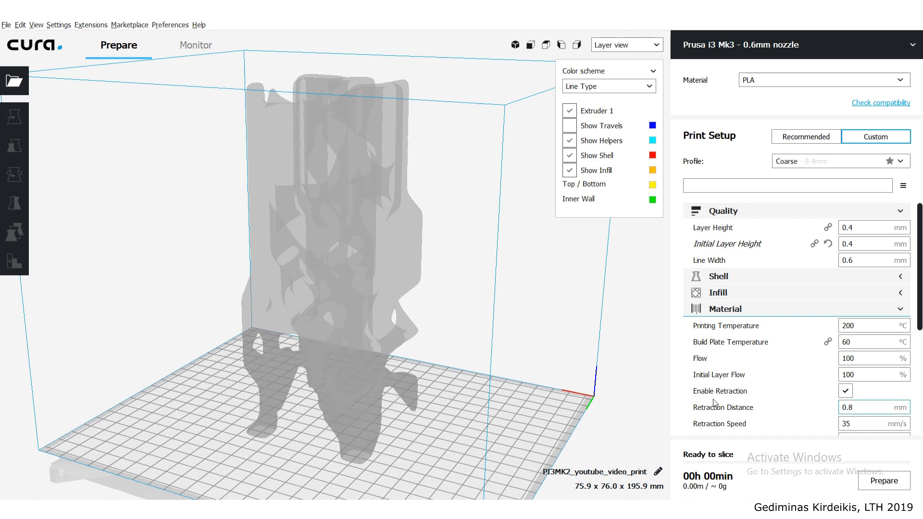
left_click(859, 326)
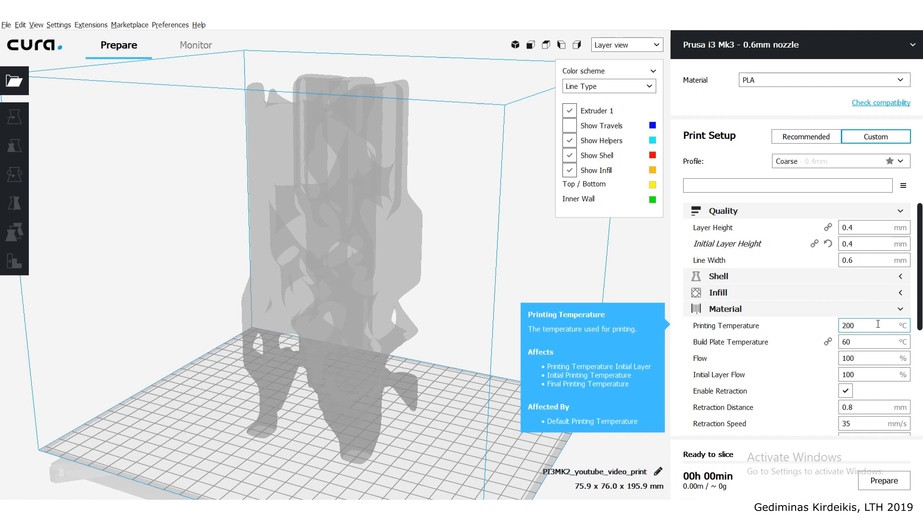
key("BackSpace")
key("BackSpace")
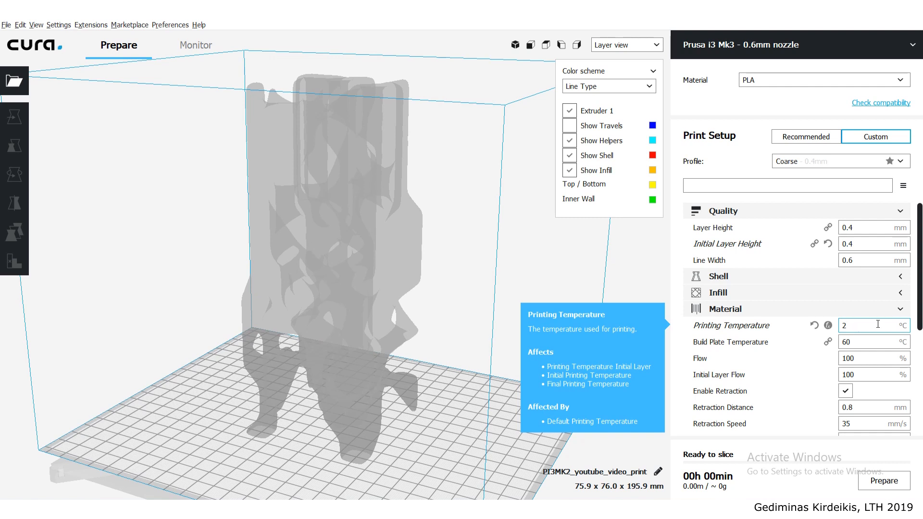
double_click(871, 374)
type("110")
left_click(863, 358)
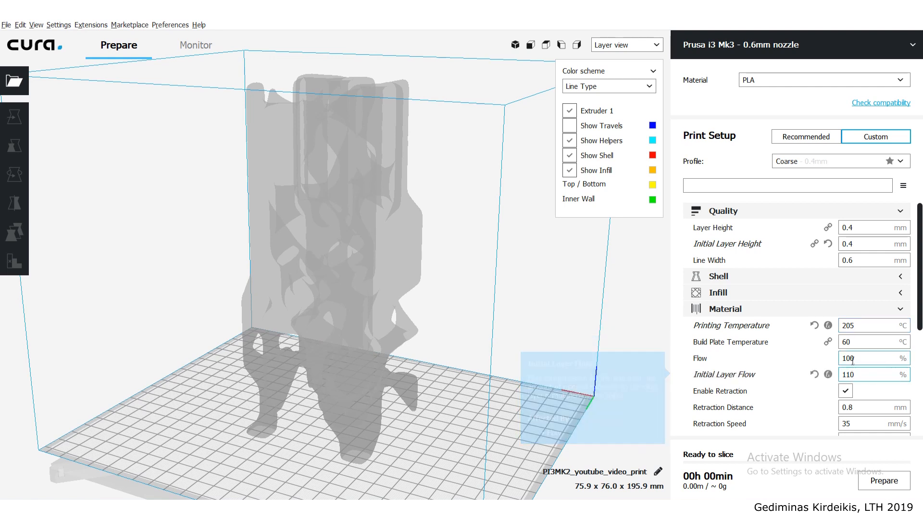
left_click(901, 309)
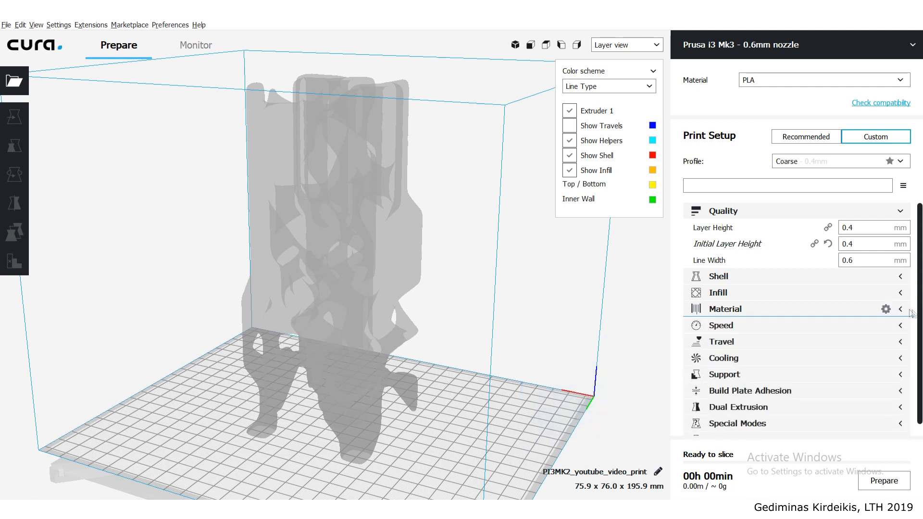
- Set the travel speed to 200 mm/s and the initial layer speed to 25 mm/s
scroll(906, 327, "down", 1)
left_click(901, 314)
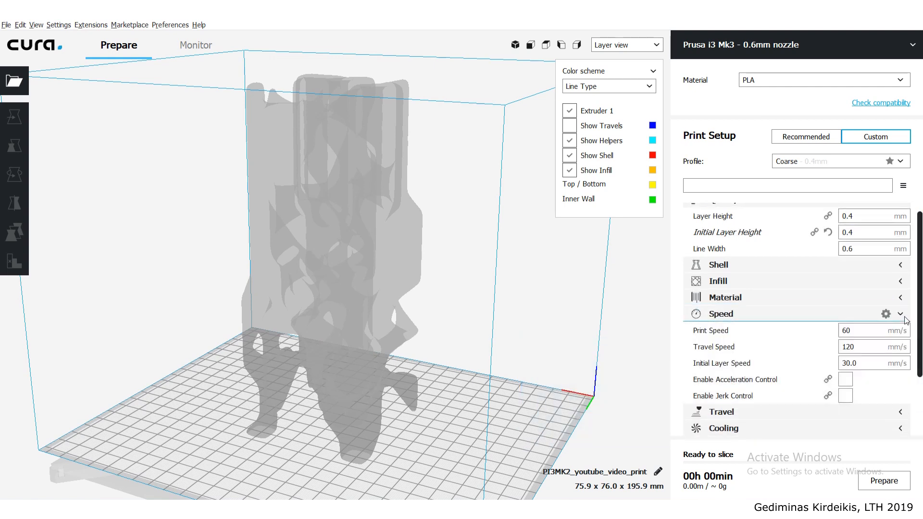
left_click(844, 331)
double_click(845, 332)
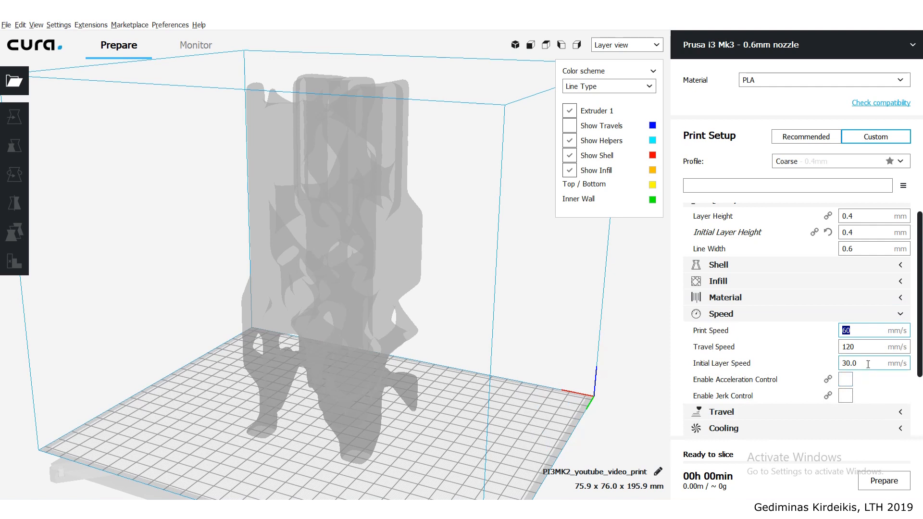
double_click(862, 346)
type("200")
key("Tab")
type("25")
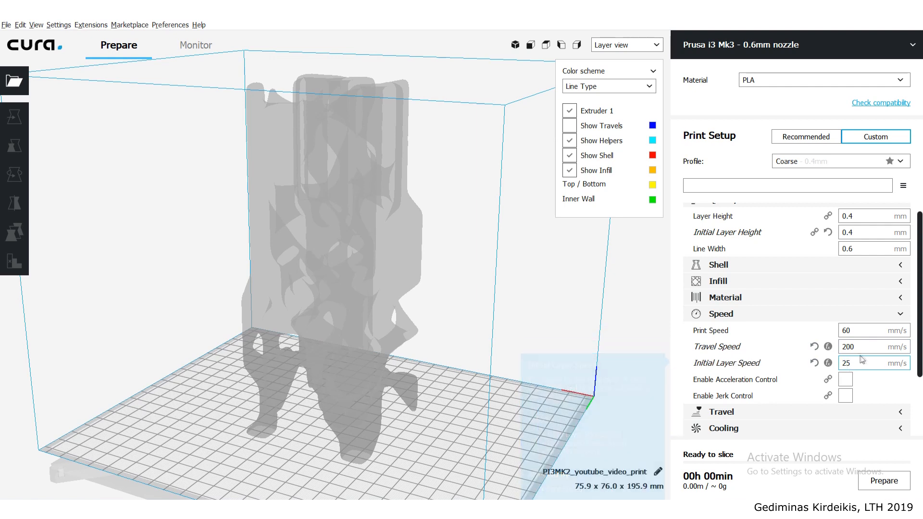
left_click(903, 315)
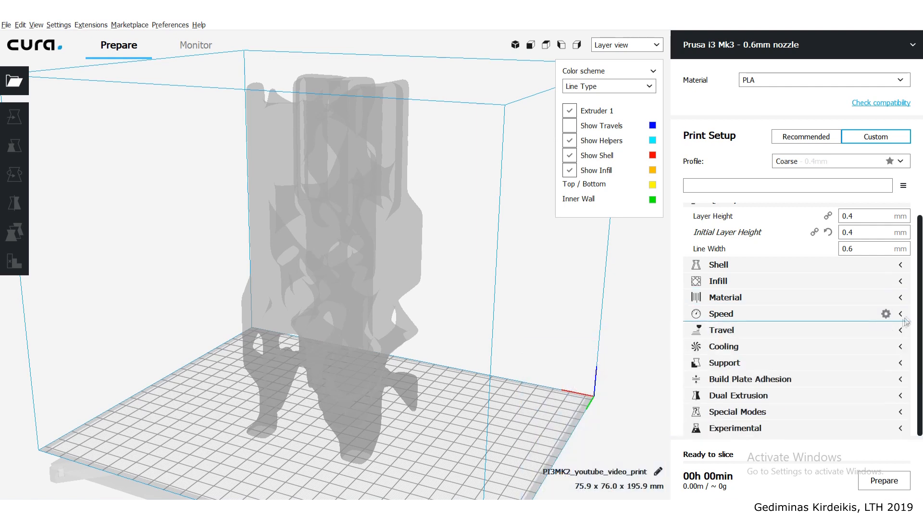
left_click(895, 347)
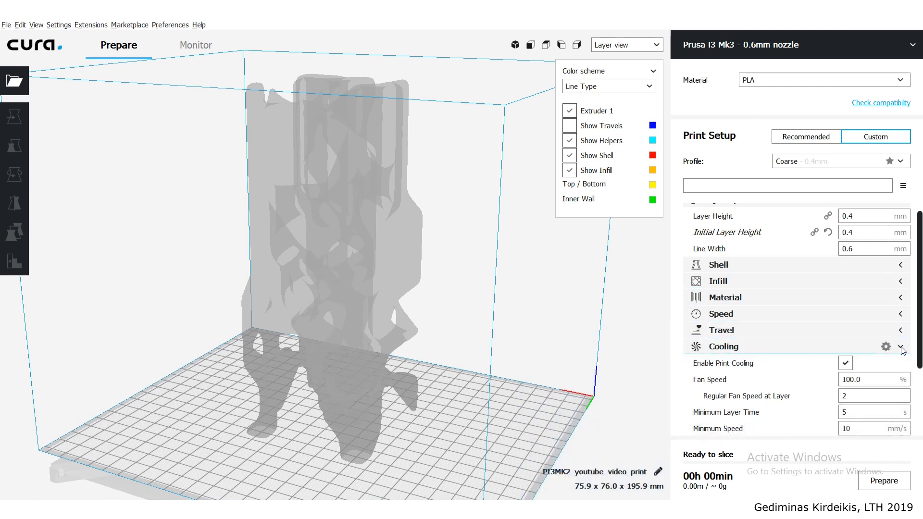
scroll(895, 348, "down", 1)
scroll(904, 327, "up", 1)
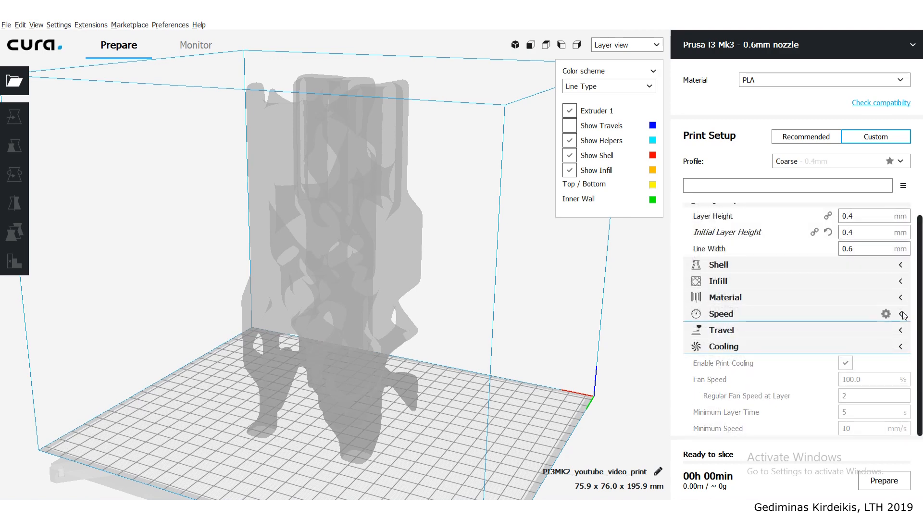
left_click(901, 346)
- Enable support generation and set the support overhang angle to 65°
left_click(904, 363)
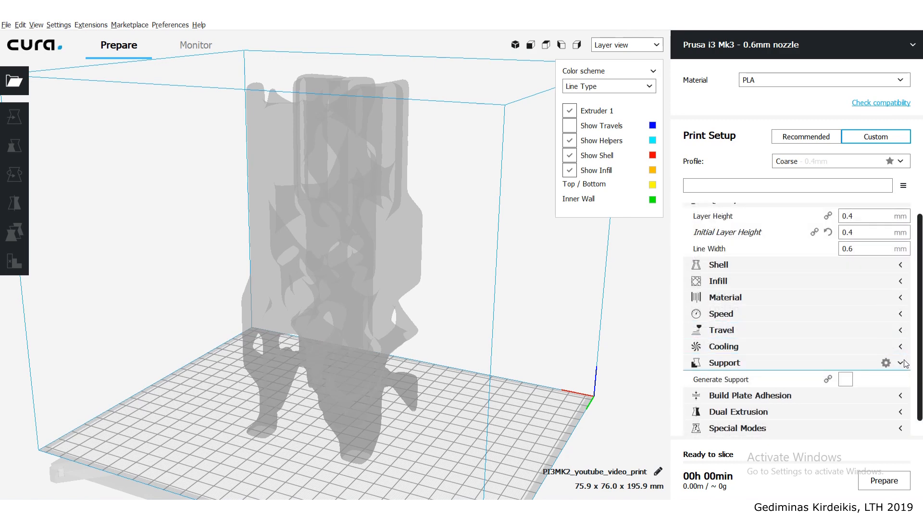
left_click(852, 380)
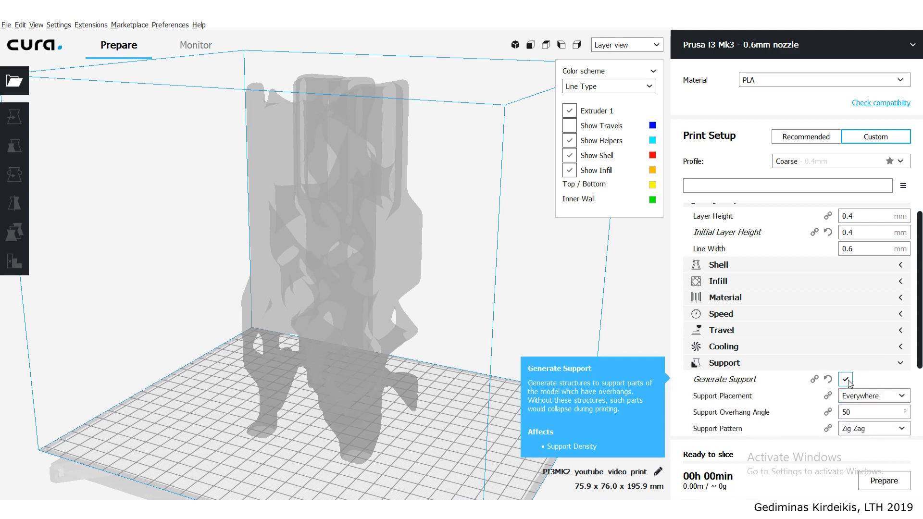
left_click_drag(860, 412, 826, 412)
type("65")
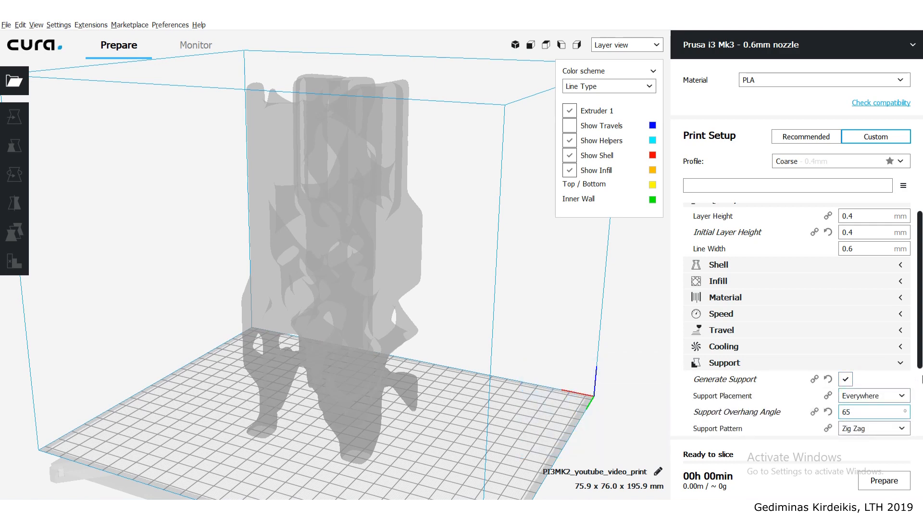
left_click_drag(920, 364, 920, 399)
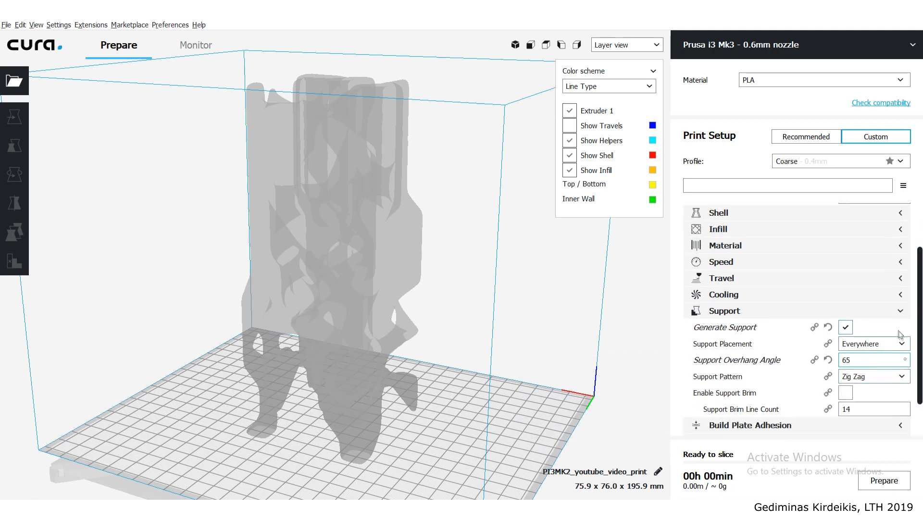
left_click(901, 314)
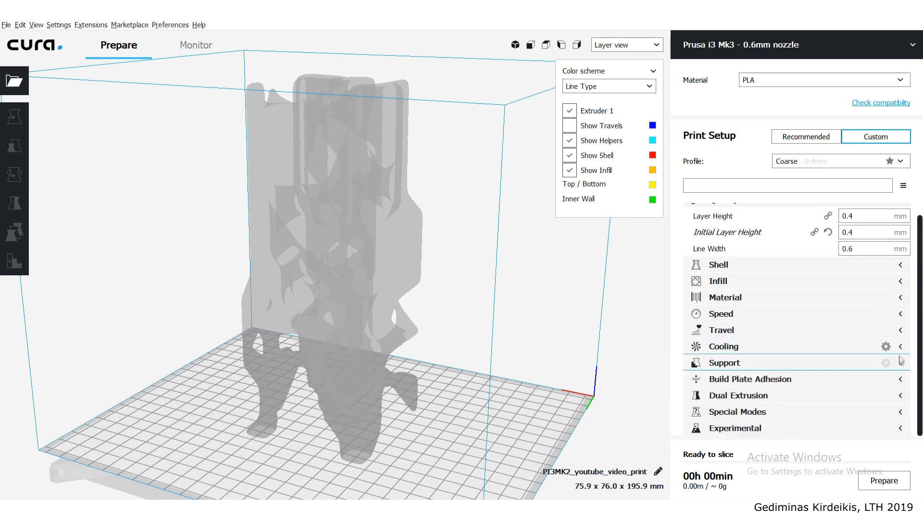
- Set the build plate adhesion type to Brim
left_click(895, 385)
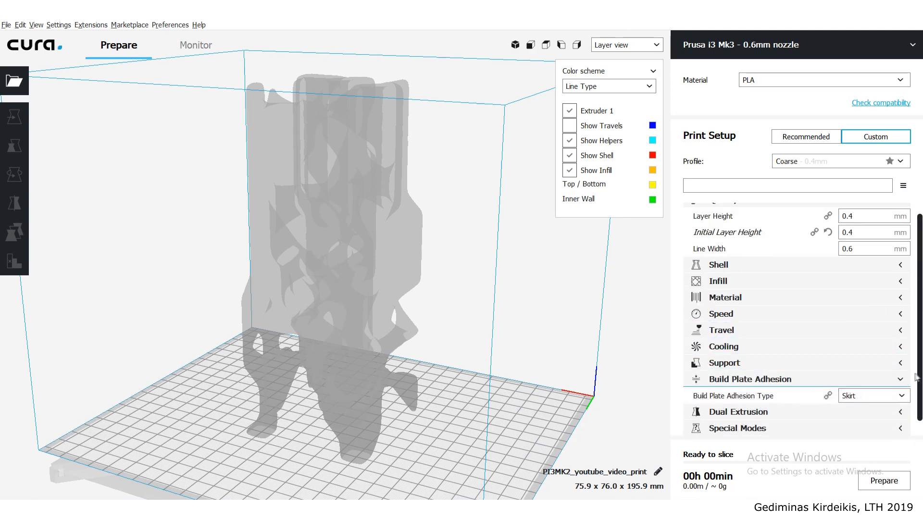
left_click(901, 383)
left_click(892, 405)
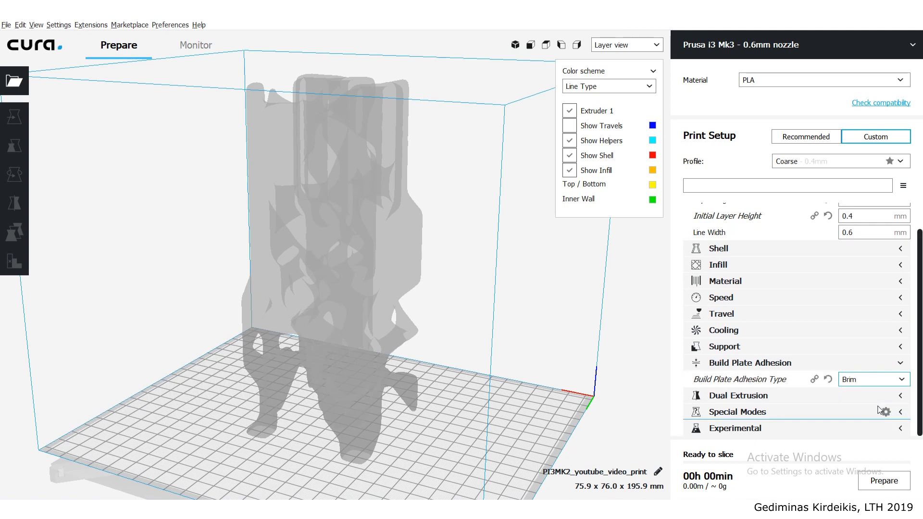
left_click(902, 365)
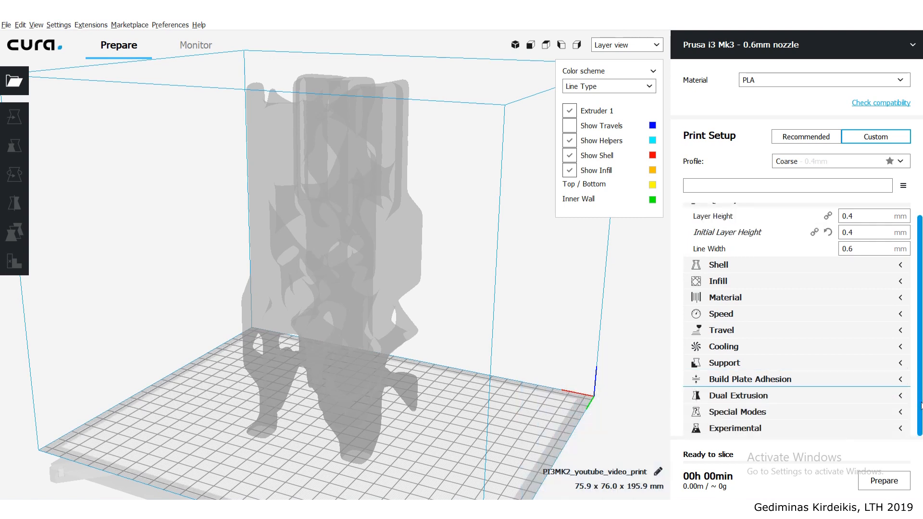
- Check the brim line count in the adhesion settings and slice the column for the 0.6 mm nozzle printer
left_click(902, 380)
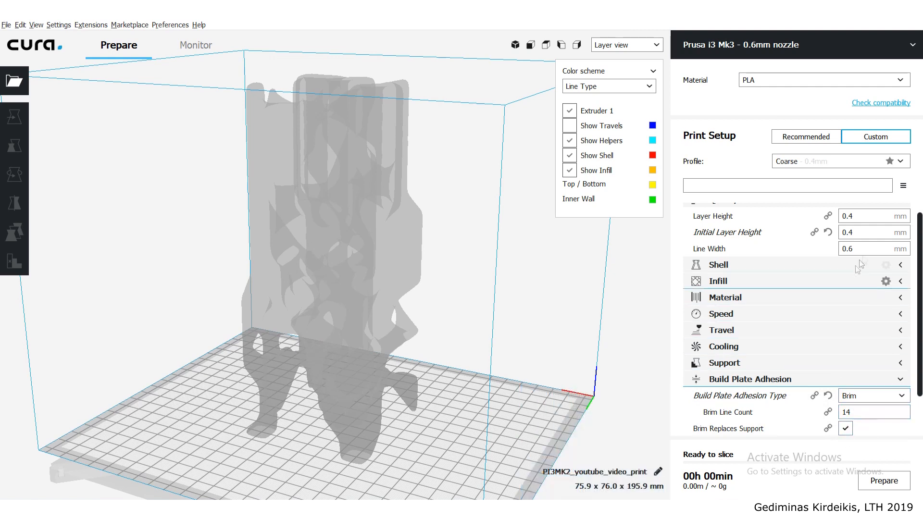
left_click(852, 414)
left_click(900, 379)
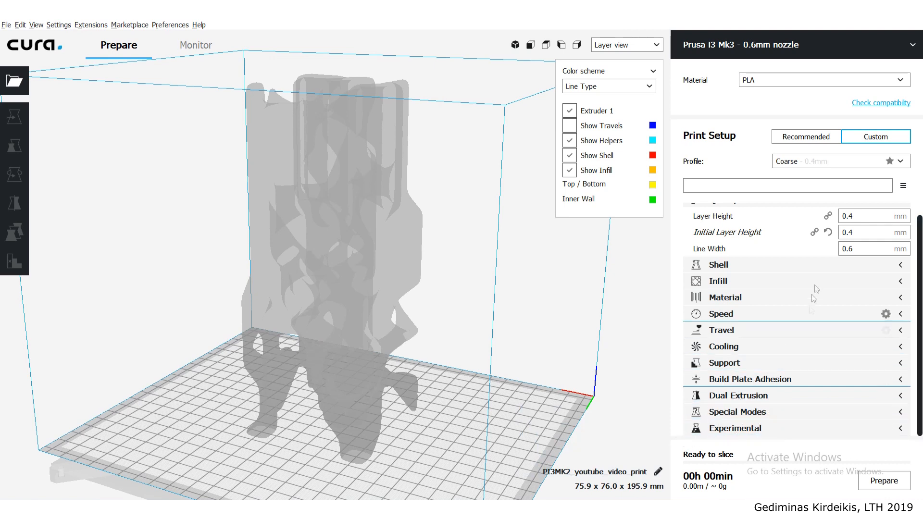
left_click(883, 484)
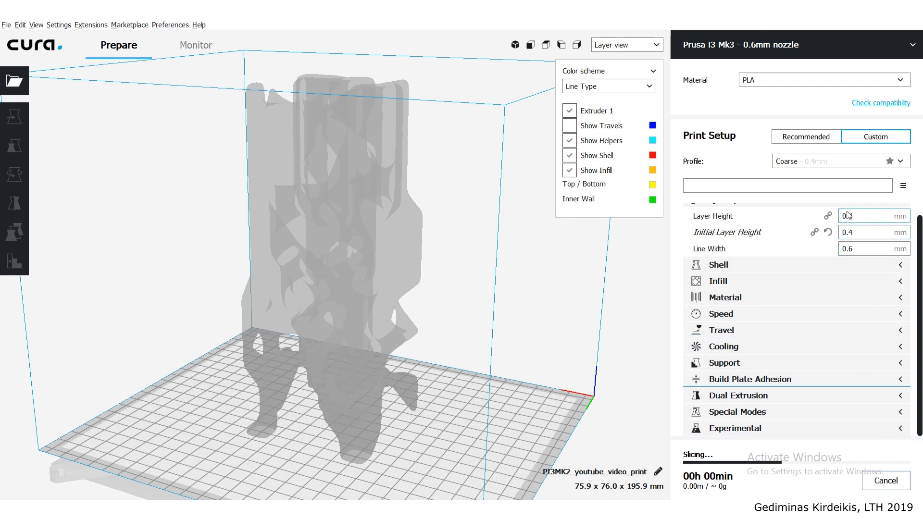
mouse_move(863, 218)
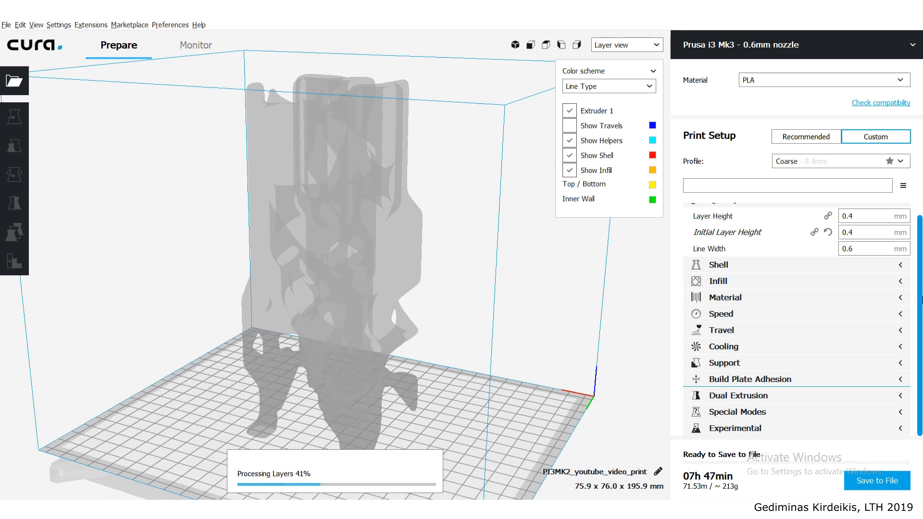
- Check the sliced column's print-time breakdown, material estimate and line width setting
mouse_move(721, 494)
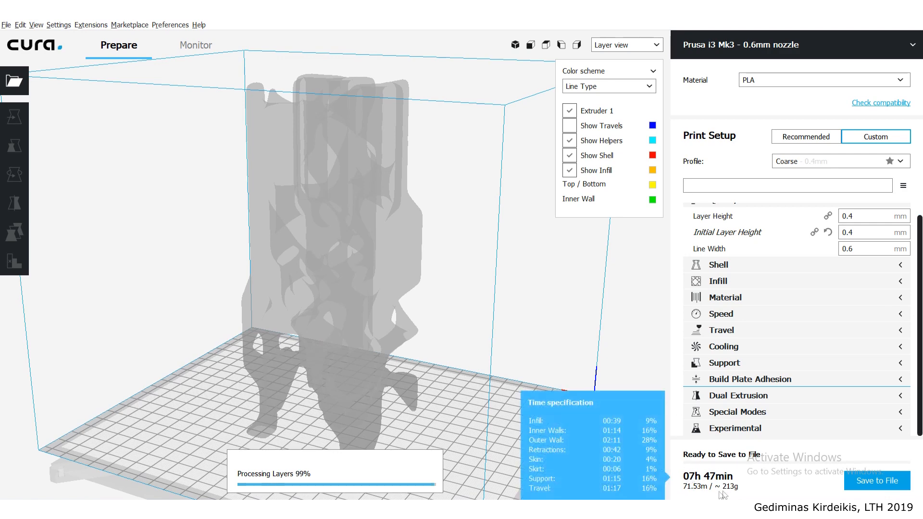
mouse_move(699, 480)
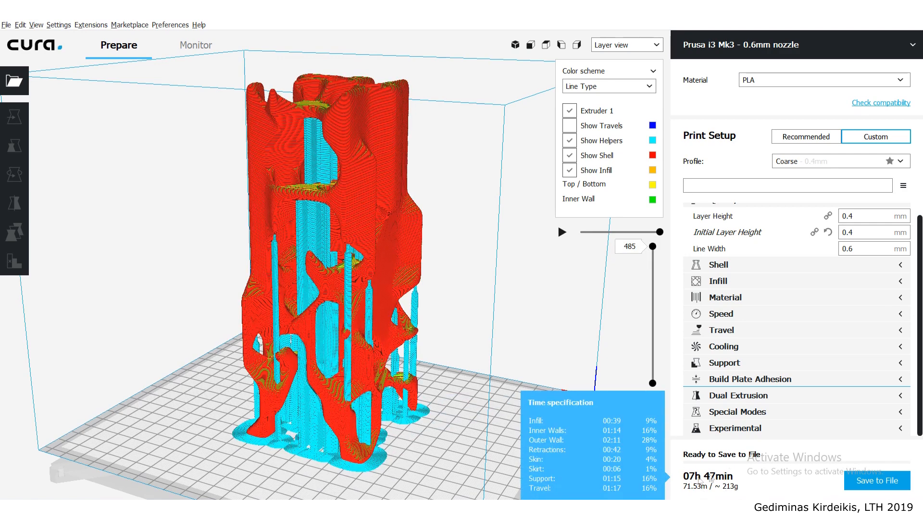
scroll(917, 303, "up", 1)
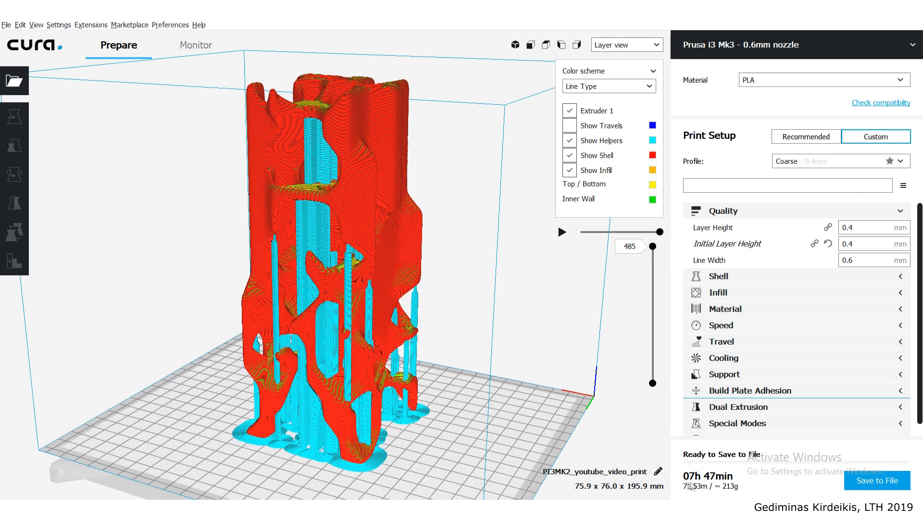
mouse_move(741, 474)
mouse_move(867, 257)
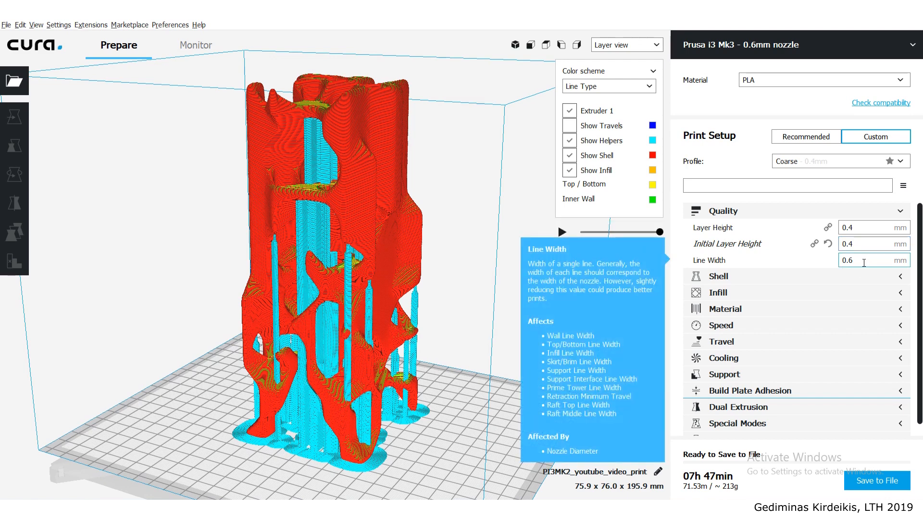
- Open the Calculator app, compute 0.6 × 0.8 for the nozzle's layer height limit, and close it
key("super")
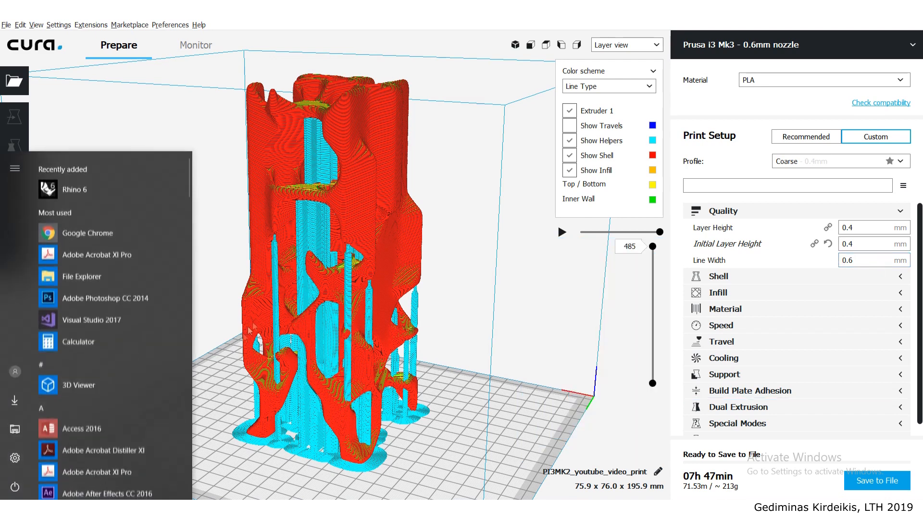
type("ca")
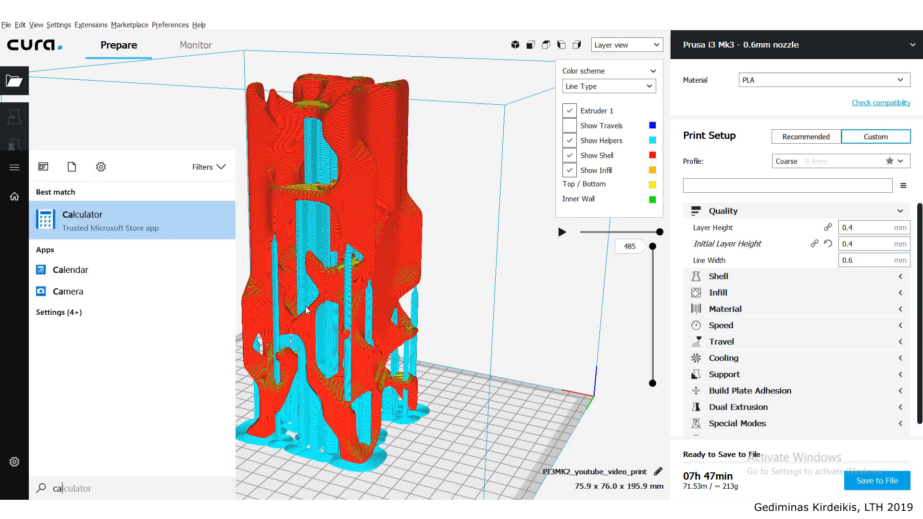
key("Return")
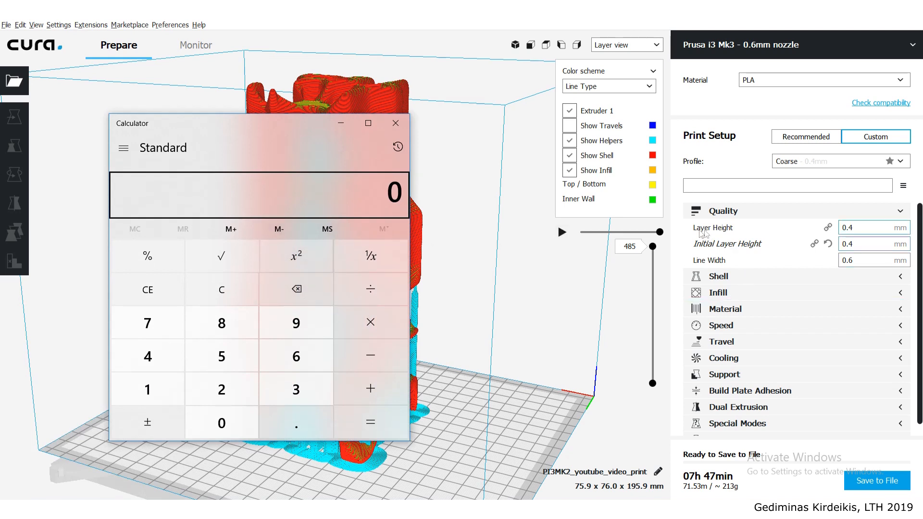
mouse_move(719, 235)
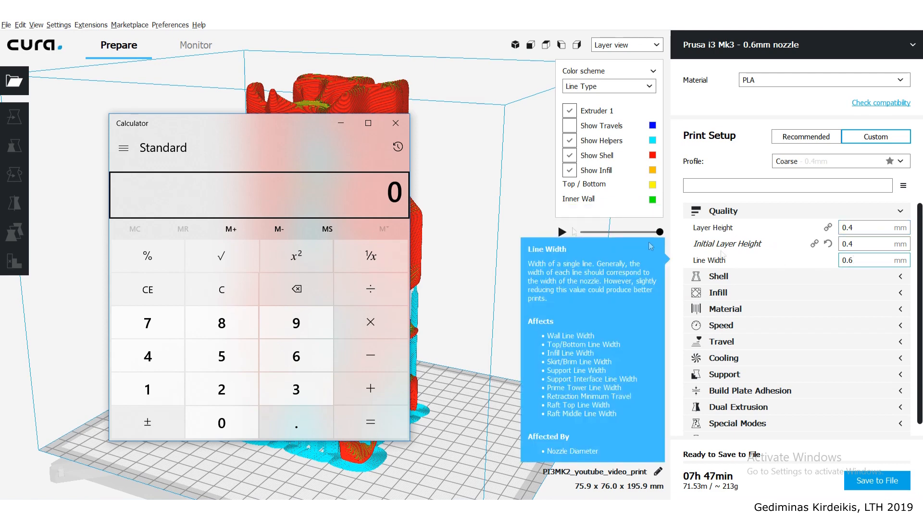
left_click_drag(276, 134, 321, 154)
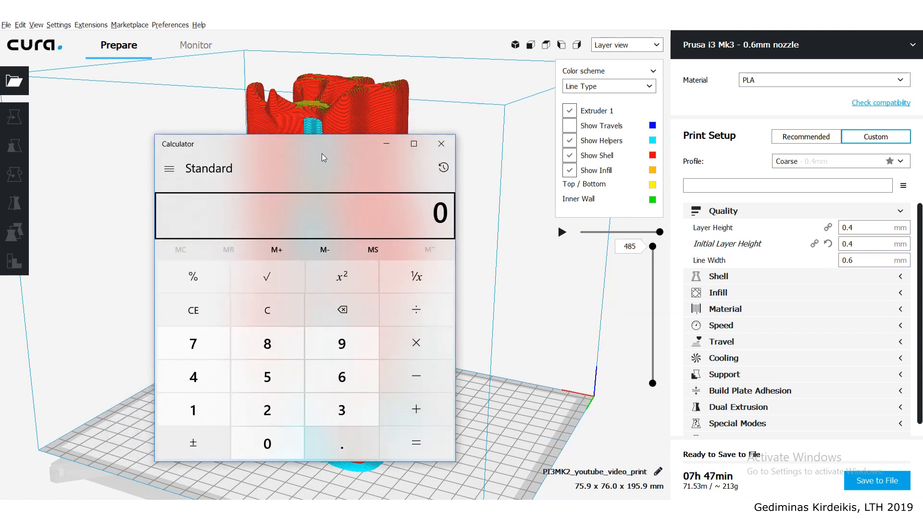
type(".6*.8")
key("Return")
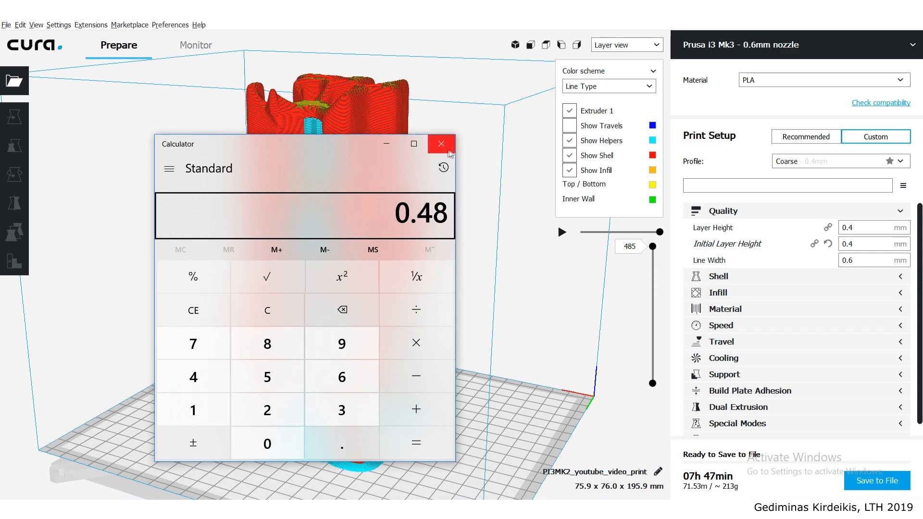
left_click(441, 143)
- Set the layer height and initial layer height to 0.42 mm, reslice the column and check its print time
left_click(860, 228)
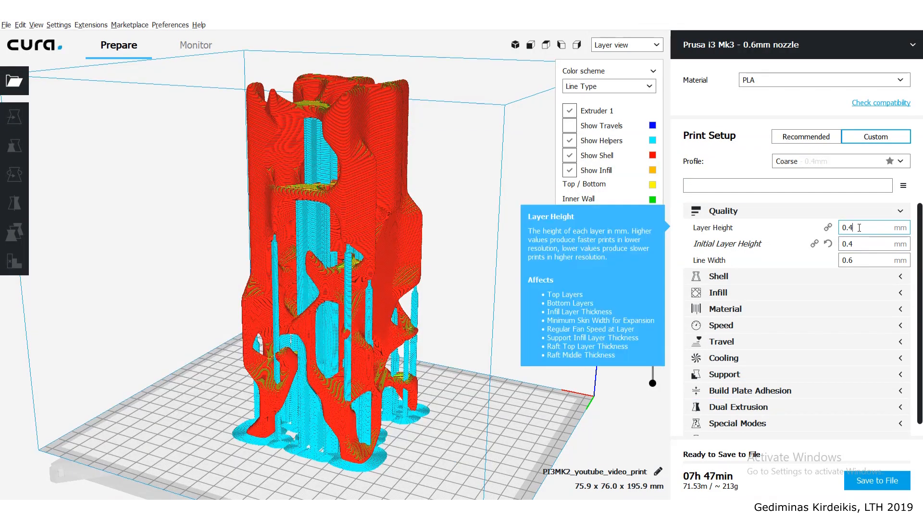
left_click(880, 244)
type("2")
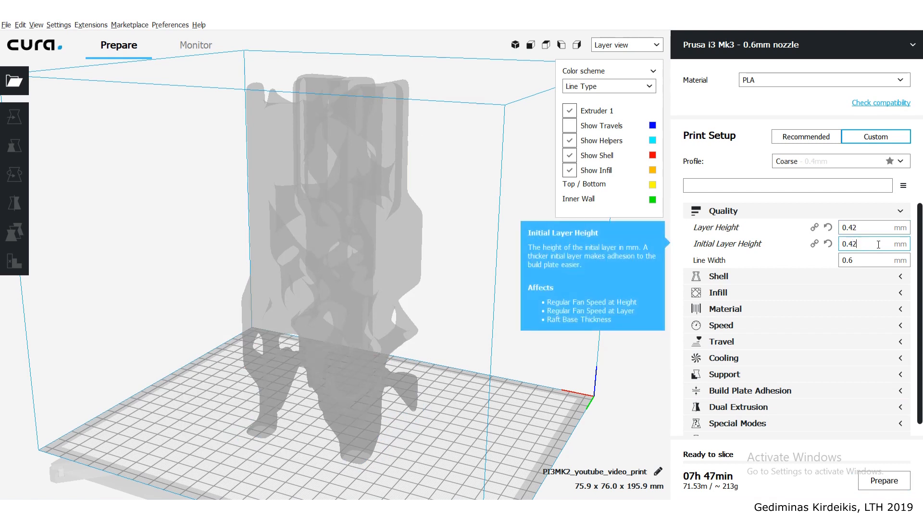
left_click(885, 483)
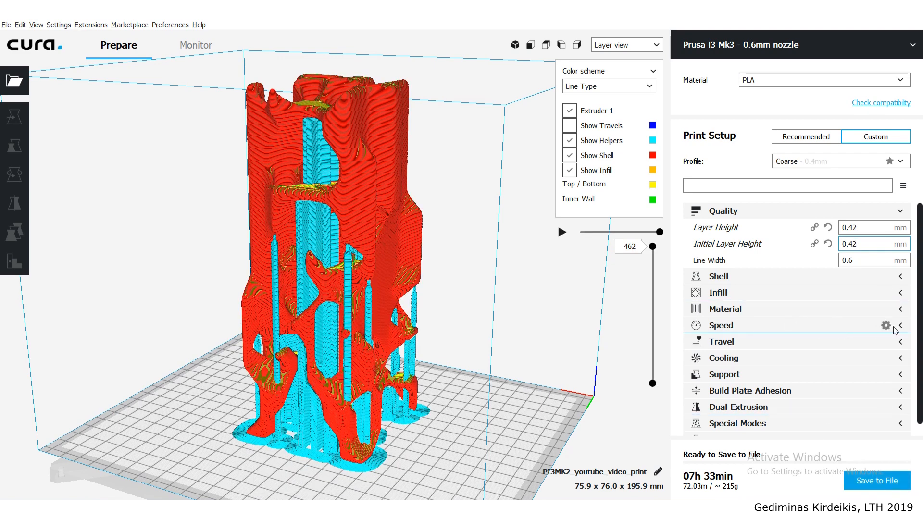
mouse_move(697, 479)
- Set the print speed to 75 mm/s, reslice the column and check its print time
left_click(901, 327)
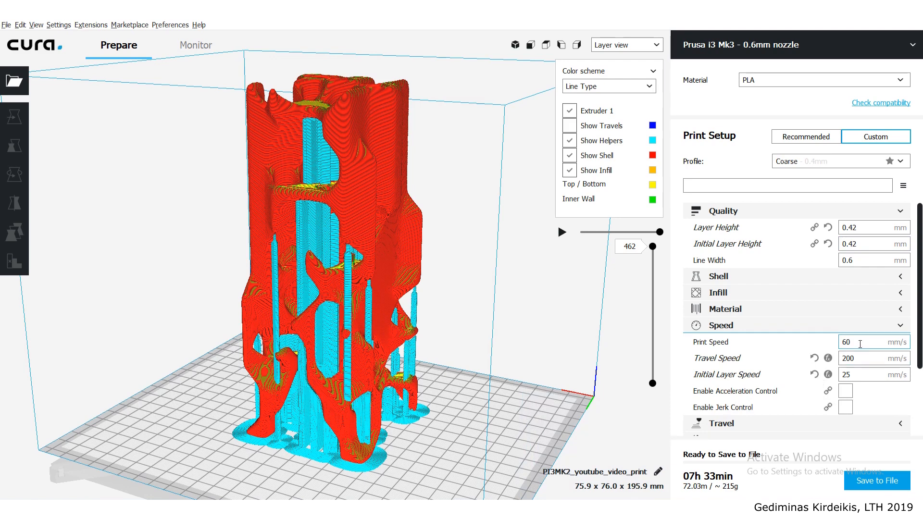
double_click(836, 341)
type("80")
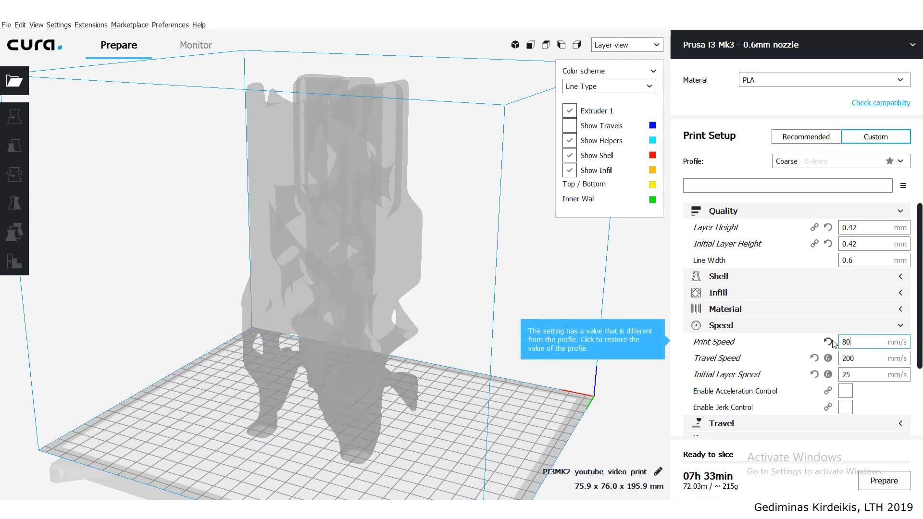
key("BackSpace")
type("75")
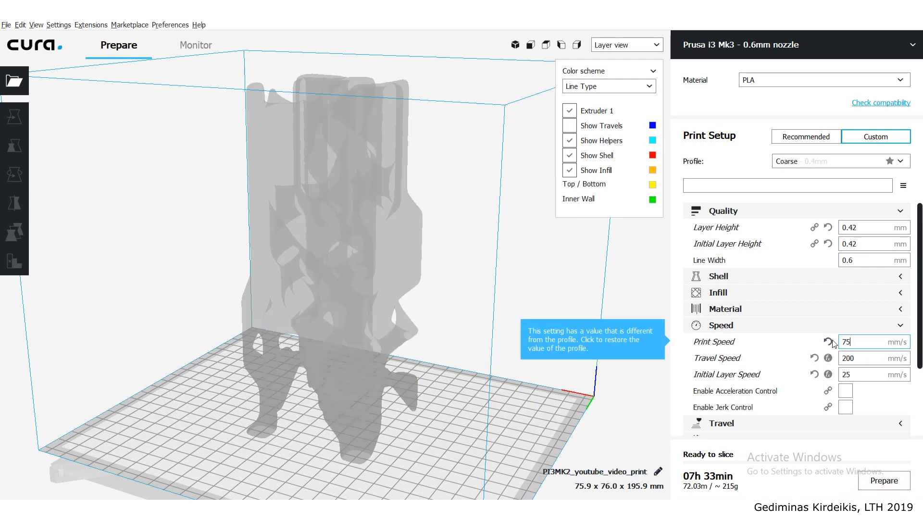
left_click(879, 481)
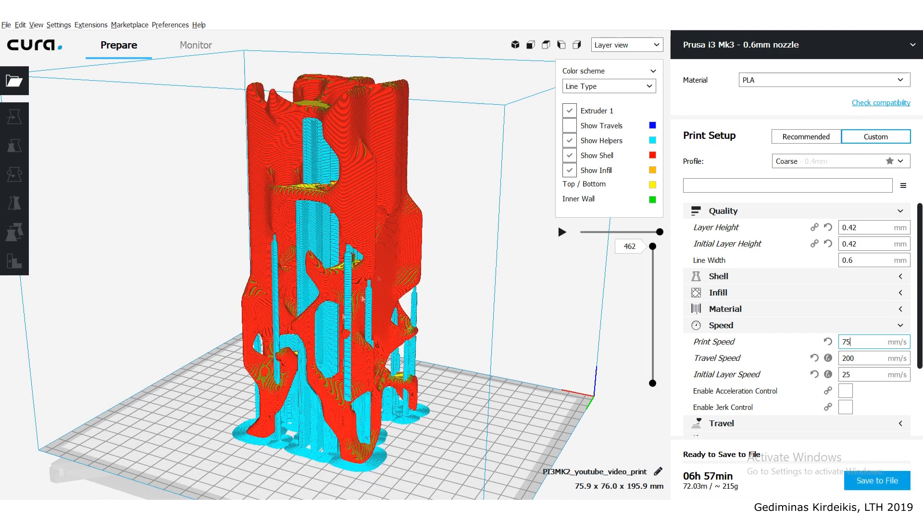
mouse_move(709, 479)
left_click(735, 44)
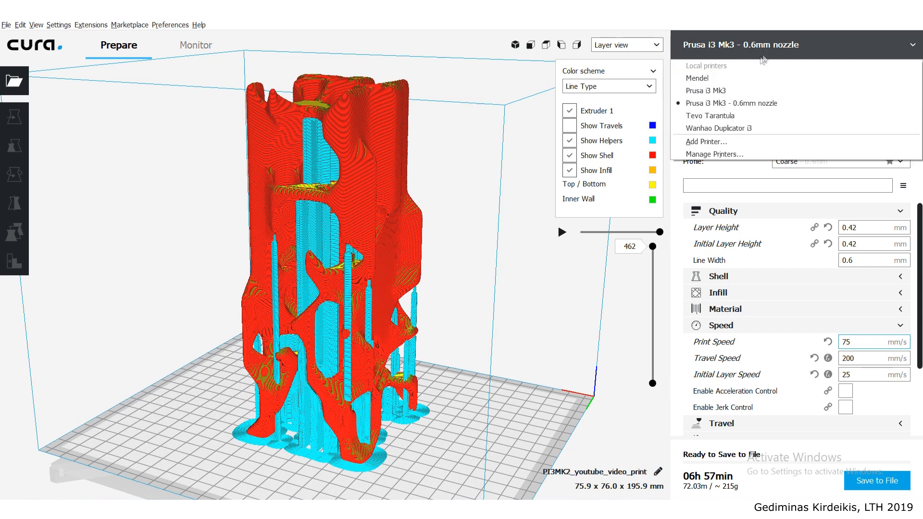
left_click(806, 50)
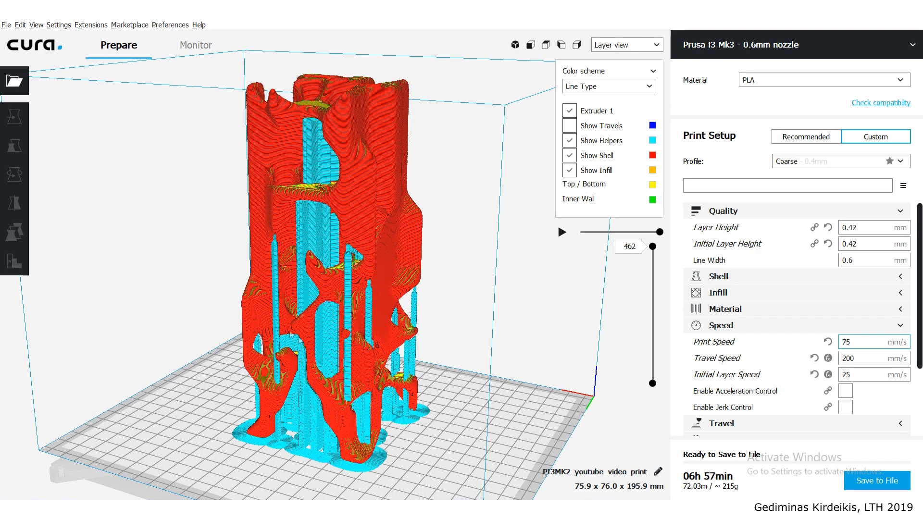
scroll(433, 341, "down", 5)
scroll(457, 342, "up", 3)
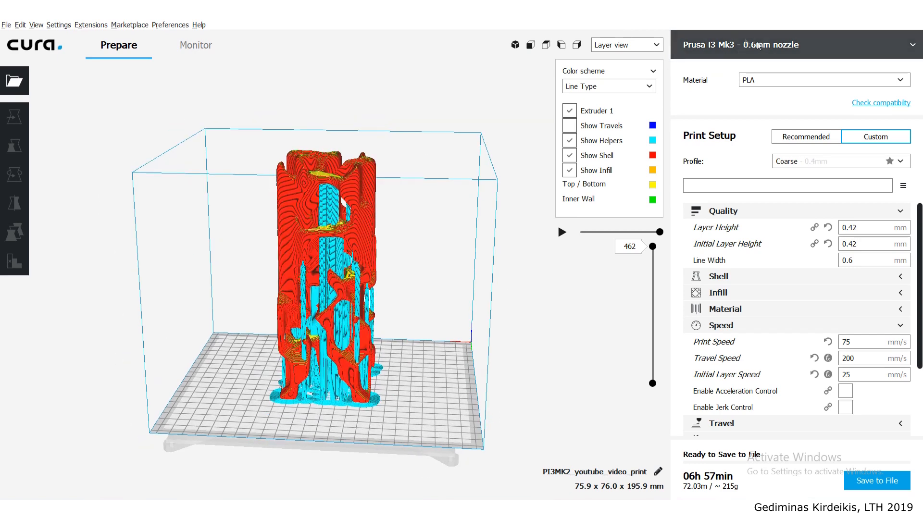
- Add a new printer based on the DeltaBot preset and name it Wasp 4070
left_click(68, 25)
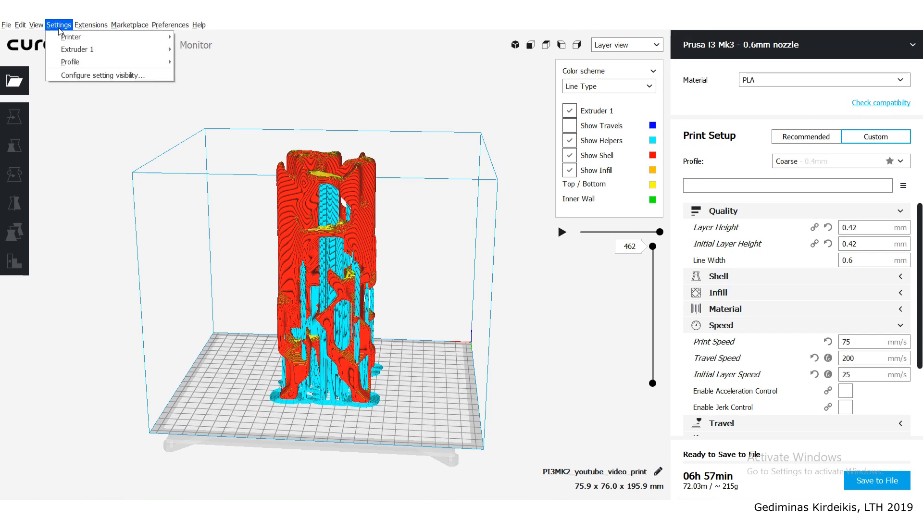
mouse_move(143, 38)
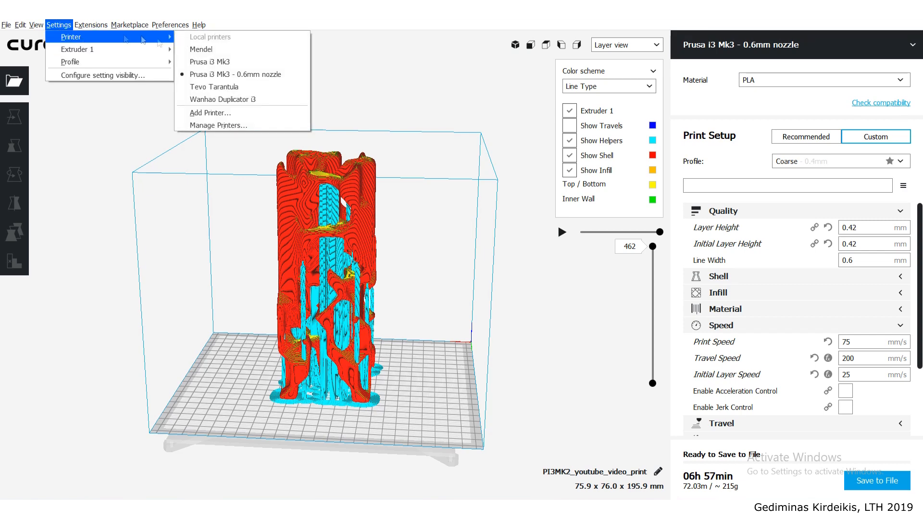
left_click(213, 116)
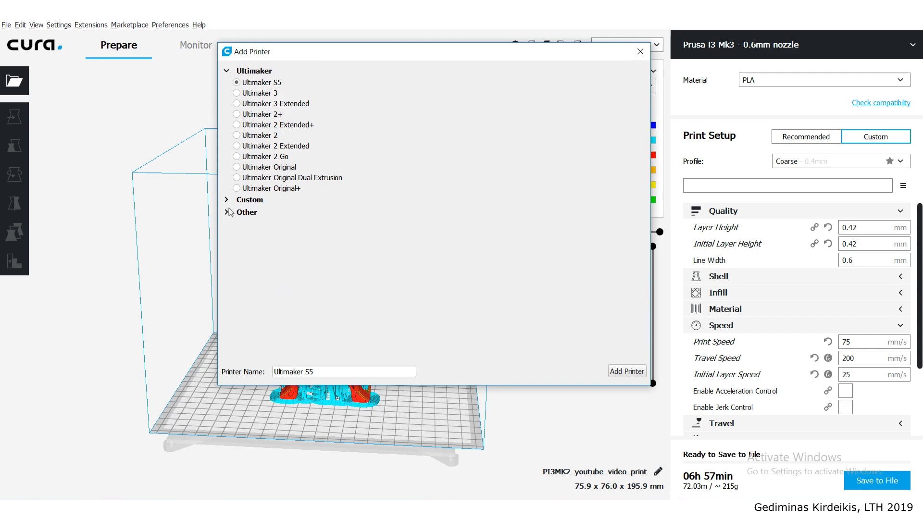
left_click(247, 212)
scroll(297, 263, "down", 15)
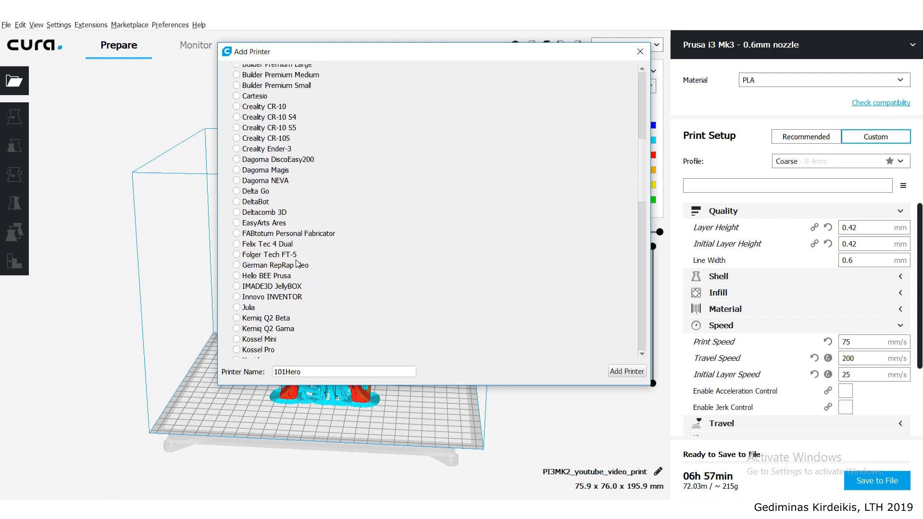
scroll(297, 263, "up", 10)
left_click(243, 204)
left_click_drag(313, 371, 236, 374)
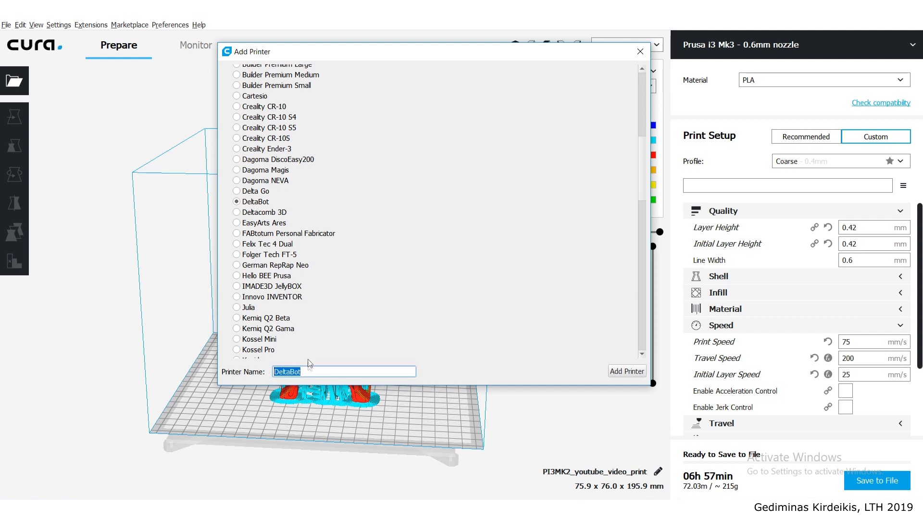
type("Wasp 4070")
left_click(626, 374)
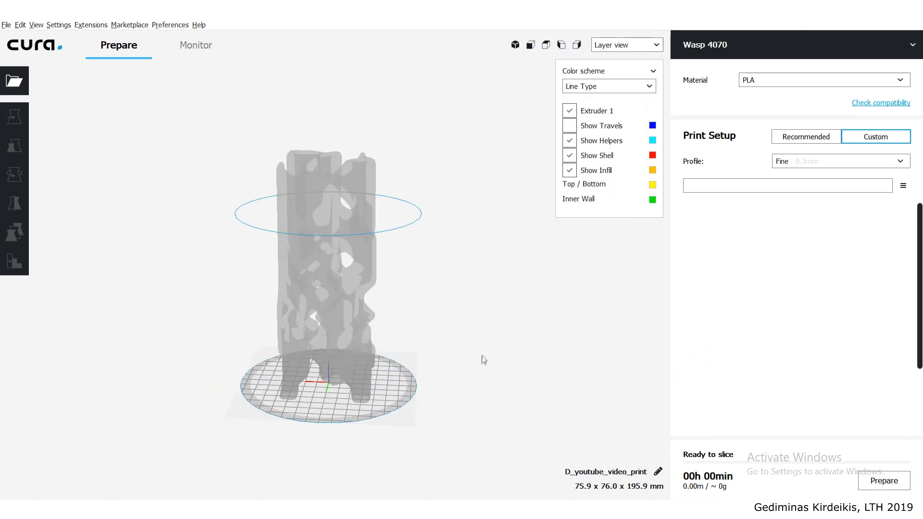
- Look over the round build plate and open the Wasp 4070's machine settings at its printer dimensions
right_click_drag(312, 337, 332, 430)
right_click_drag(327, 361, 401, 358)
scroll(401, 358, "down", 3)
scroll(401, 361, "up", 2)
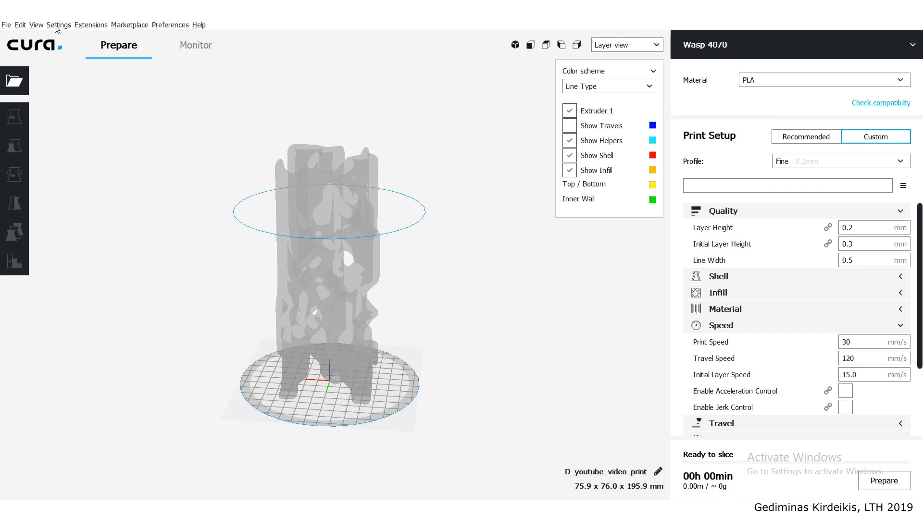
left_click(720, 50)
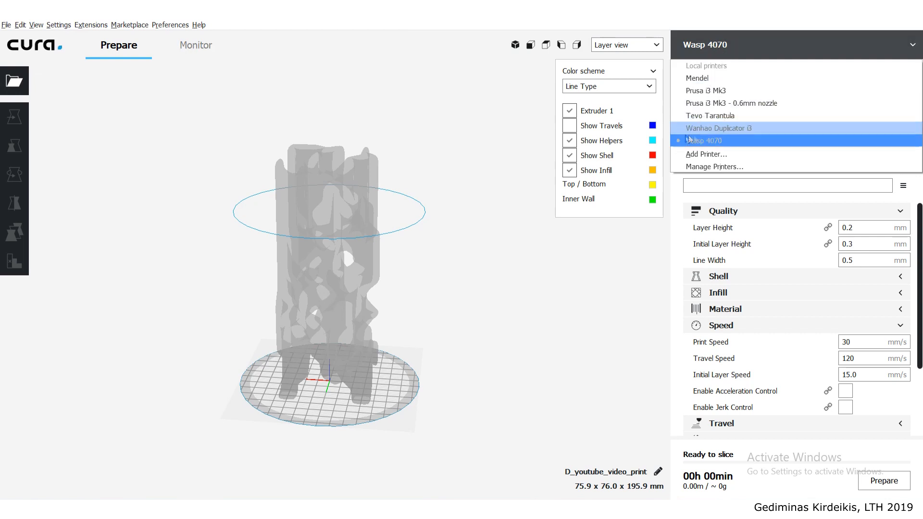
left_click(719, 167)
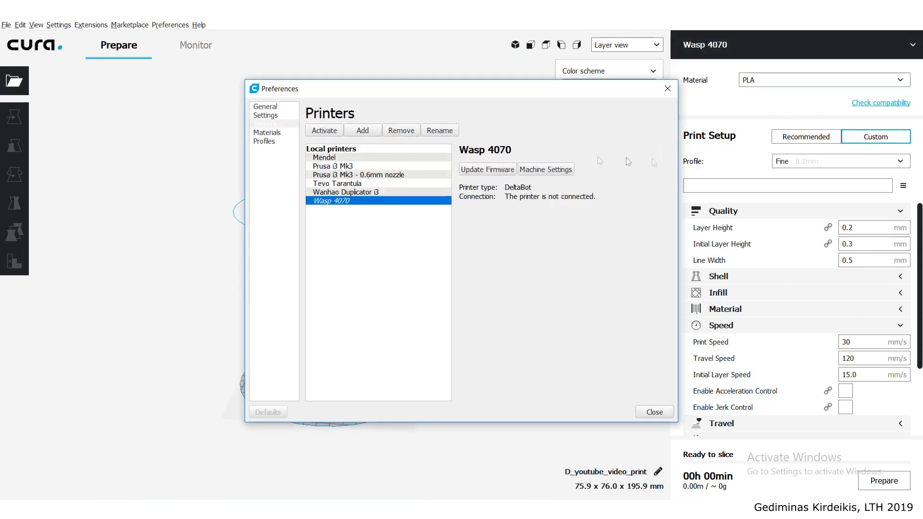
left_click(547, 169)
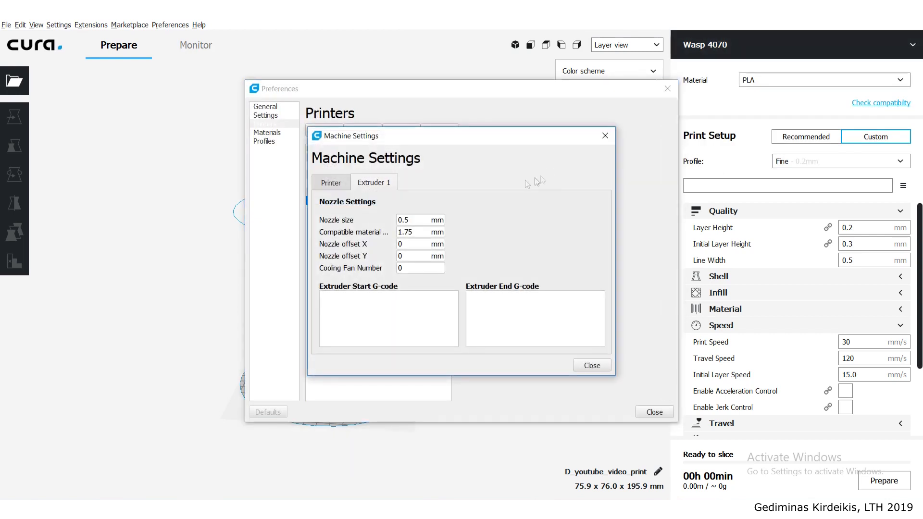
left_click(331, 186)
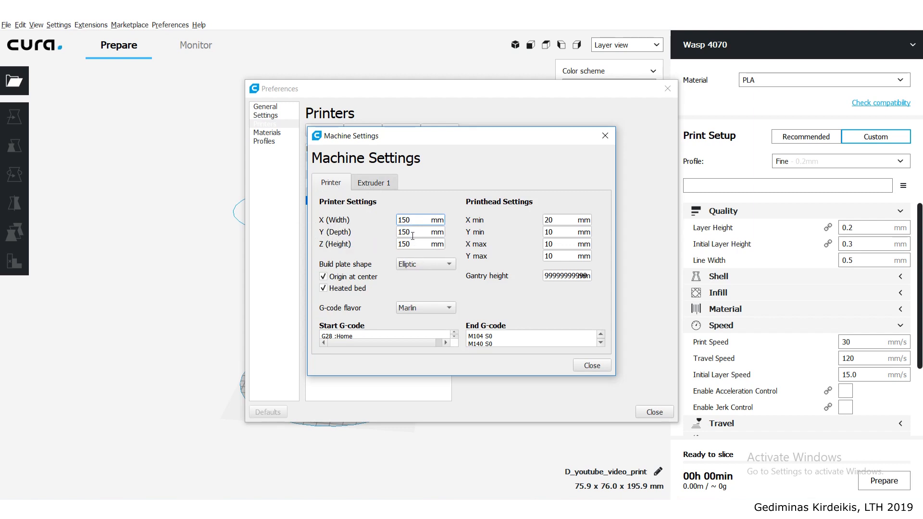
- Set the Wasp 4070's build volume to 400 mm width, 400 mm depth and 700 mm height
key("ctrl+a")
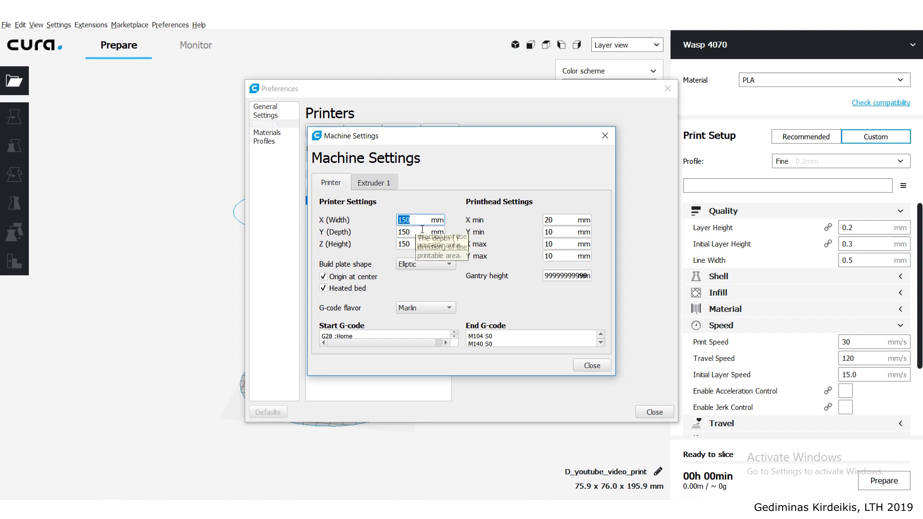
type("400")
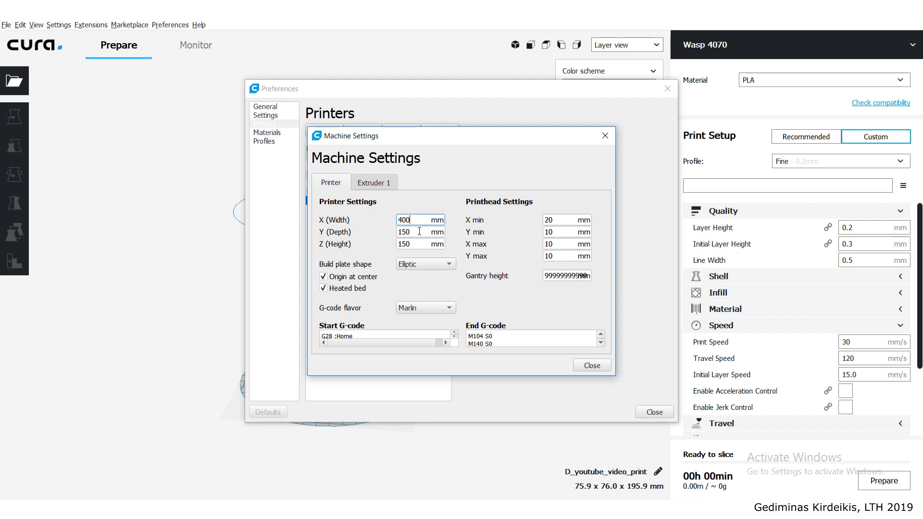
left_click(405, 233)
key("ctrl+a")
type("400")
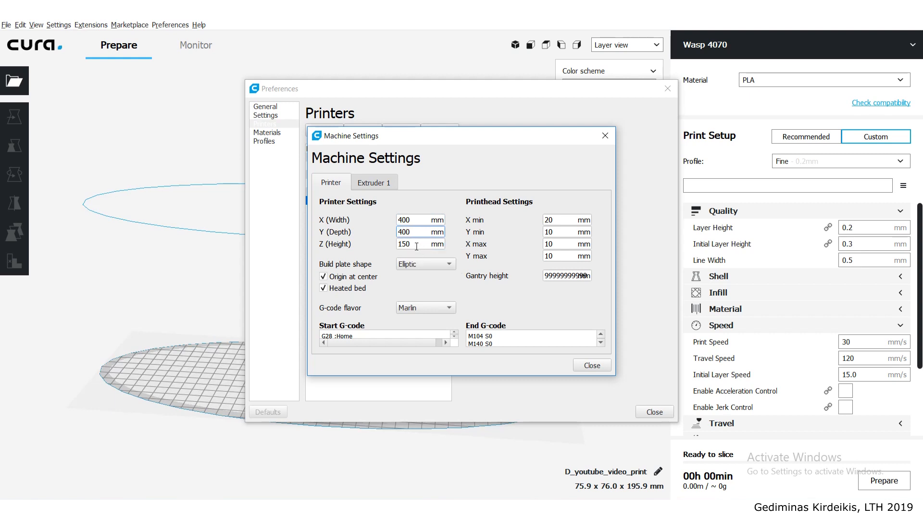
left_click(416, 244)
key("ctrl+a")
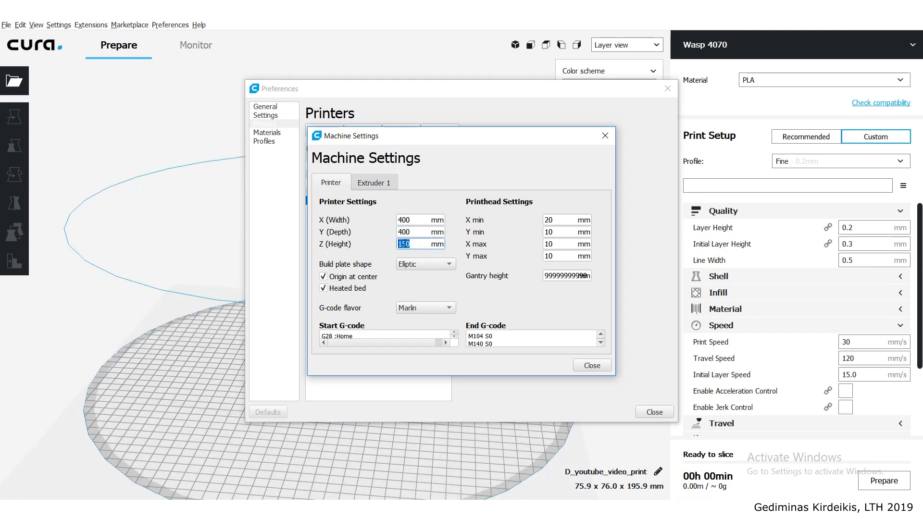
type("700")
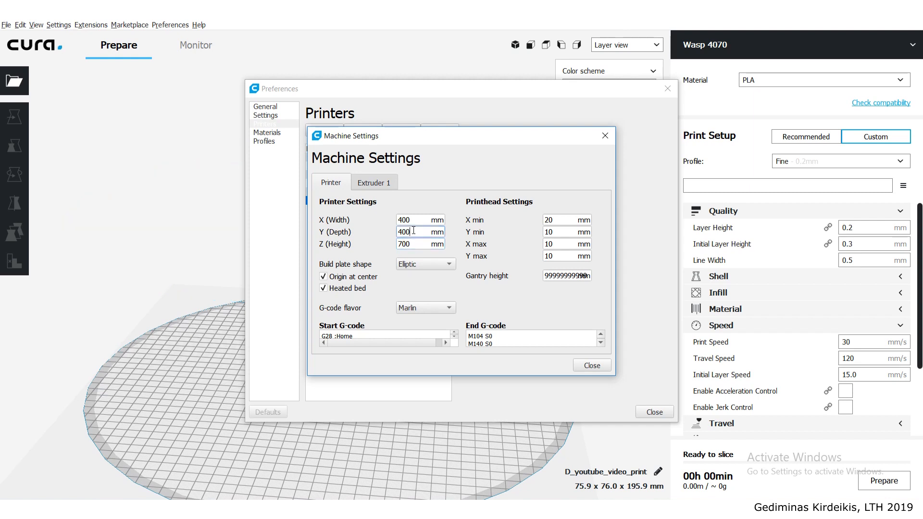
left_click(408, 232)
- Set the nozzle size of Extruder 1 to 0.4 mm and close the machine settings and printer preferences
left_click(376, 186)
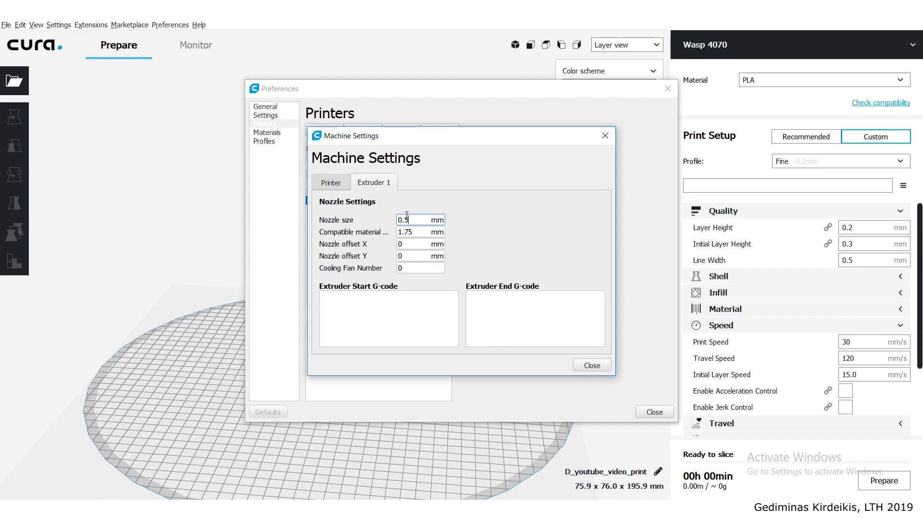
type("4")
left_click(325, 185)
left_click(374, 182)
left_click(329, 182)
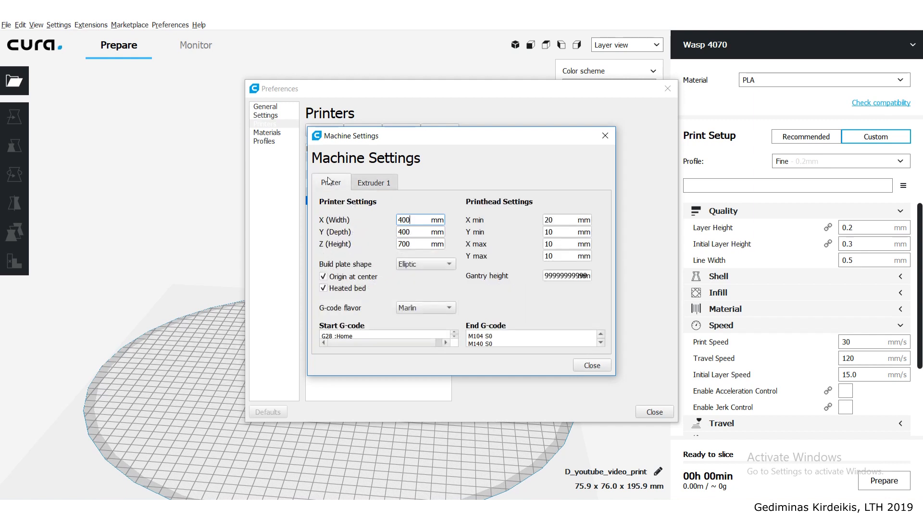
left_click(370, 182)
left_click(588, 368)
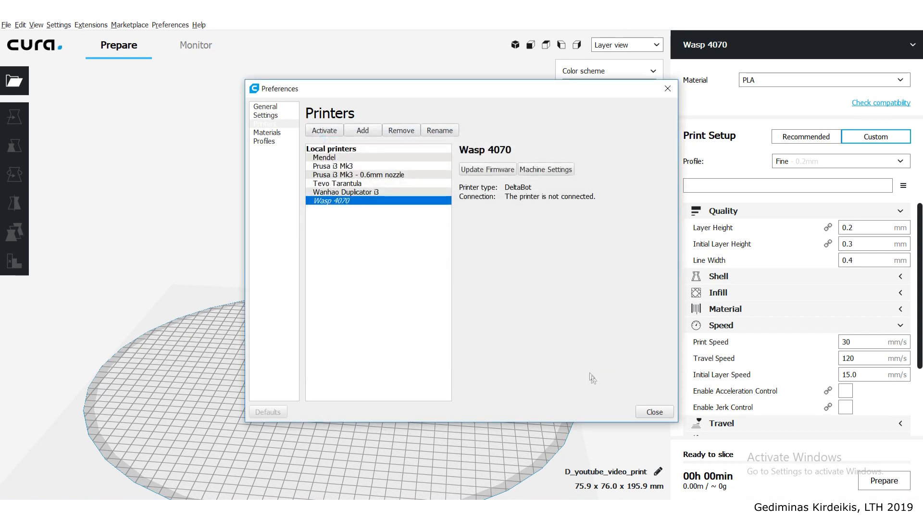
left_click(659, 416)
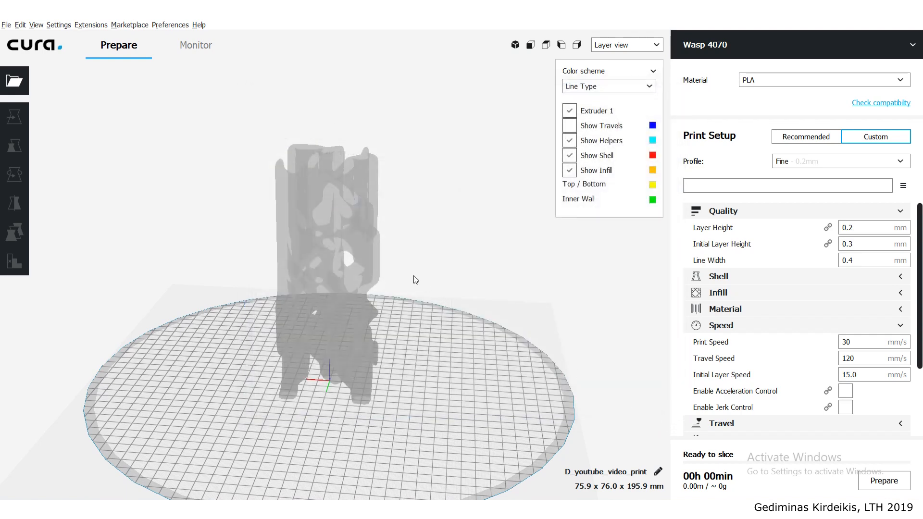
- Examine the column's size and placement on the enlarged round build plate
scroll(413, 267, "down", 5)
scroll(368, 247, "up", 1)
right_click_drag(353, 239, 335, 281)
middle_click_drag(336, 281, 330, 332)
scroll(329, 332, "up", 3)
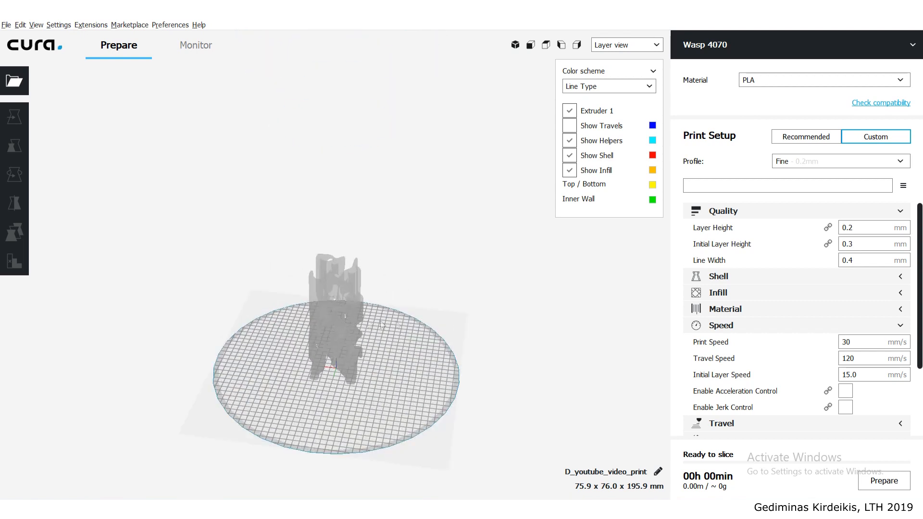
right_click_drag(362, 333, 350, 308)
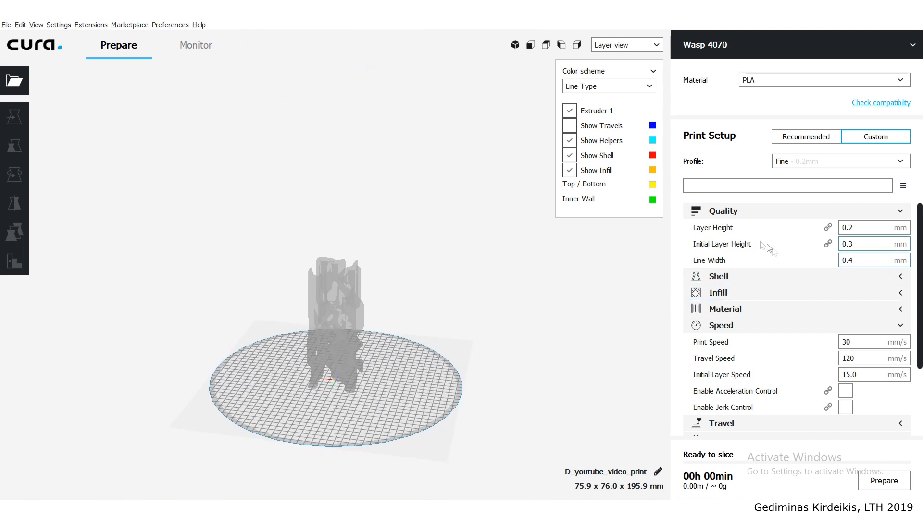
- Review the quality, shell and infill settings of the Wasp 4070's Fine profile
left_click(860, 229)
left_click(864, 244)
left_click(903, 211)
left_click(905, 227)
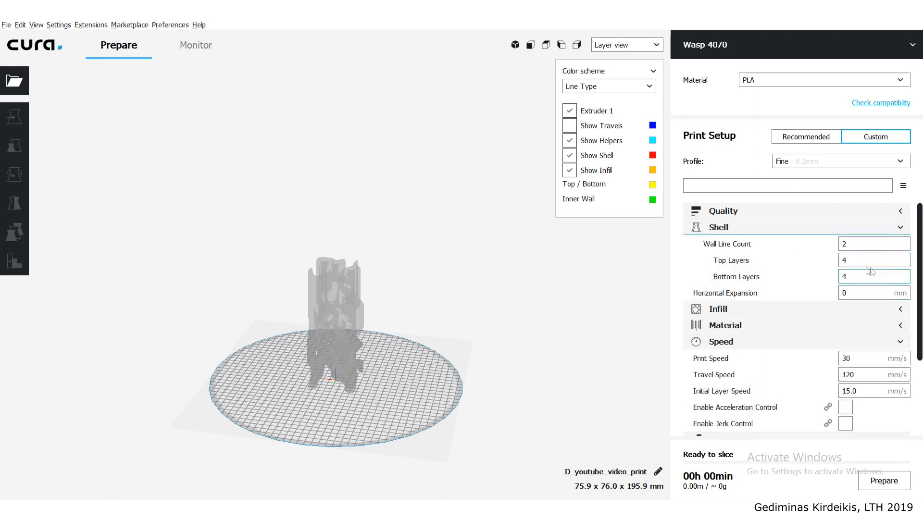
left_click(900, 230)
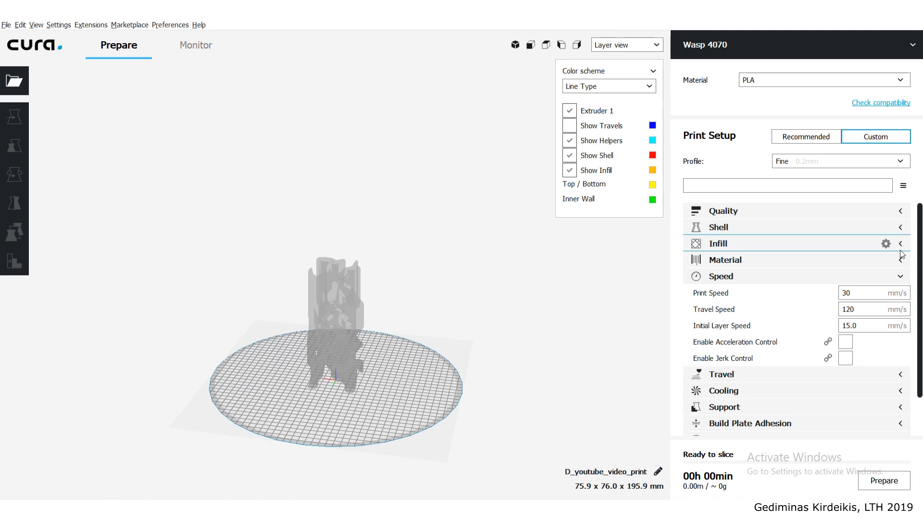
left_click(901, 245)
left_click(903, 246)
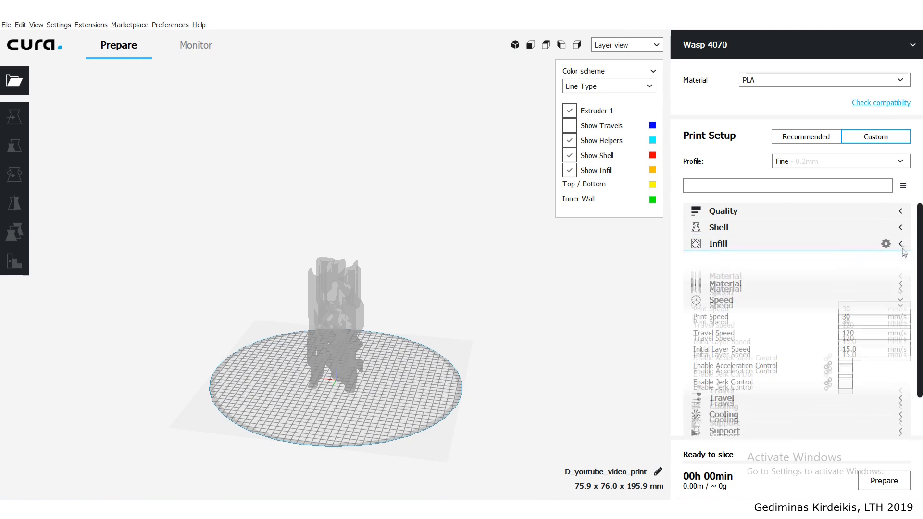
- Try a printing temperature of 205 °C in the material settings and return it to 200 °C
left_click(902, 261)
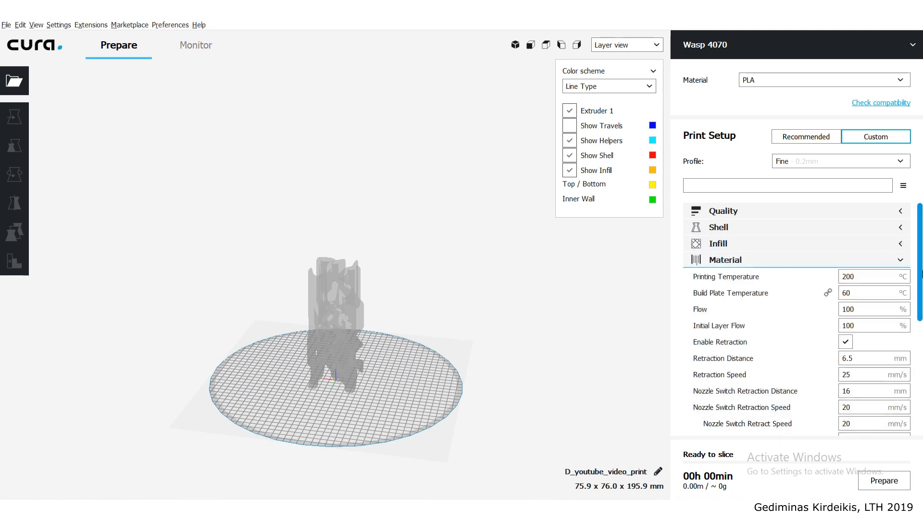
scroll(880, 240, "down", 2)
left_click(864, 229)
key("BackSpace")
type("5")
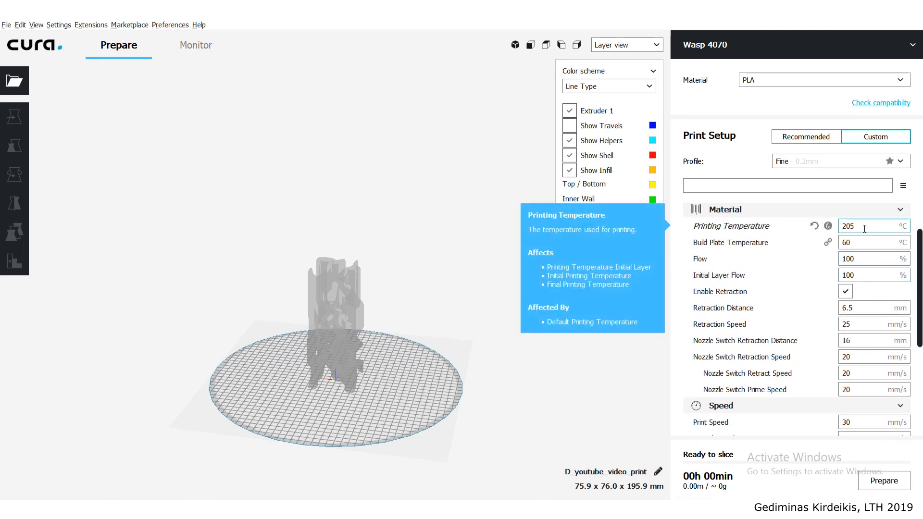
type("0")
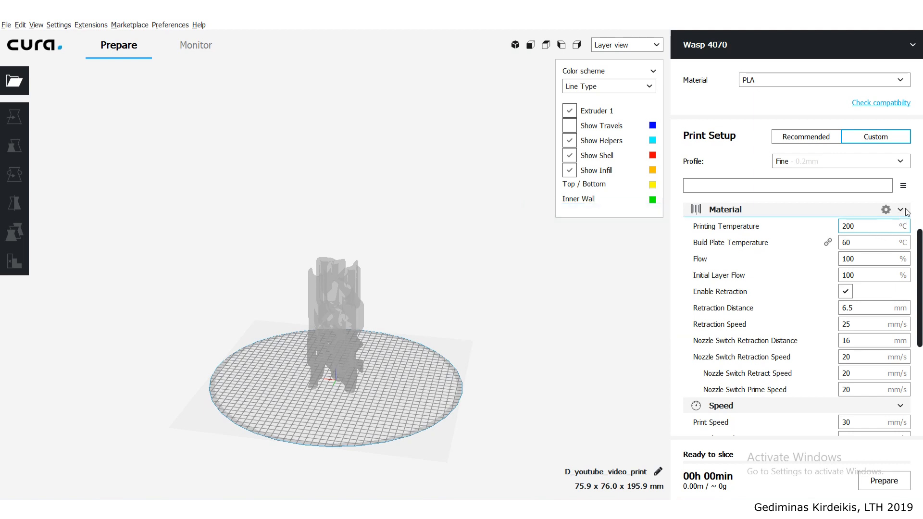
left_click(866, 232)
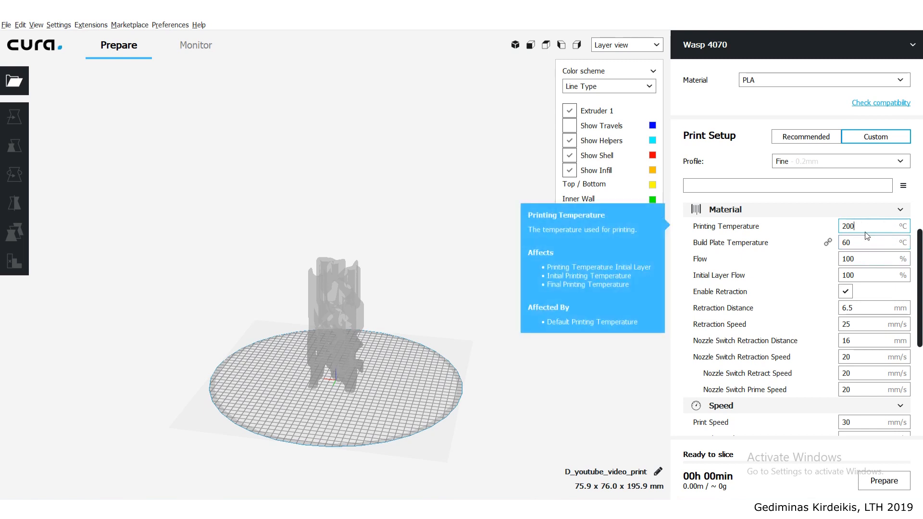
left_click(900, 210)
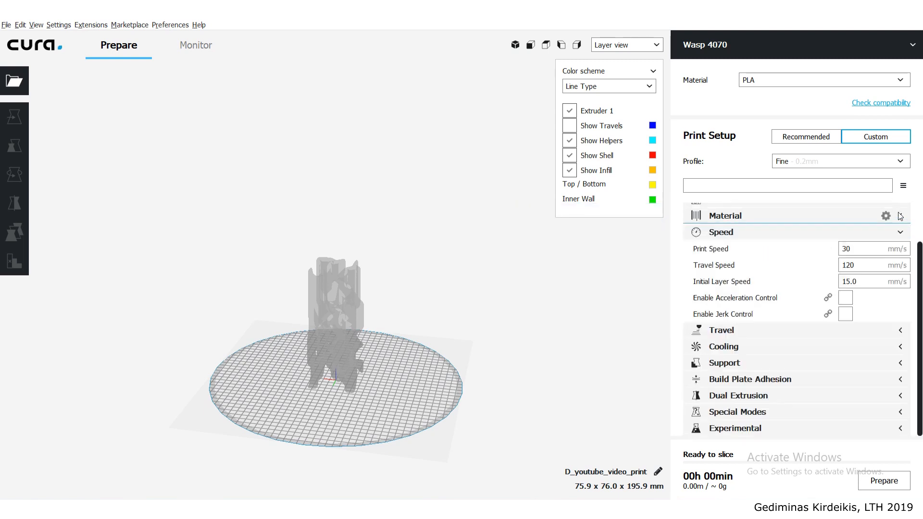
- Set the print speed to 90 mm/s
double_click(865, 251)
left_click(865, 250)
double_click(864, 250)
left_click(868, 251)
left_click_drag(861, 249, 824, 250)
left_click(863, 249)
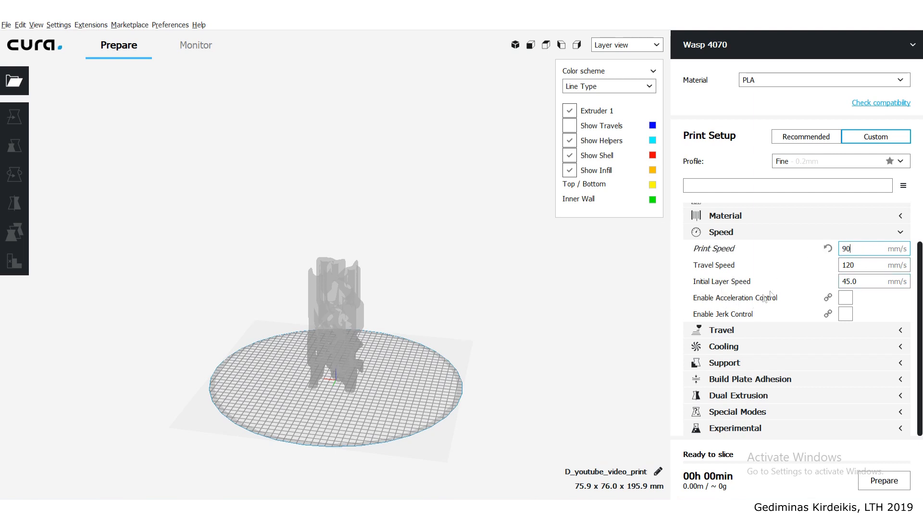
- Set the travel speed to 200 mm/s and the initial layer speed to 25 mm/s
left_click_drag(864, 264, 806, 261)
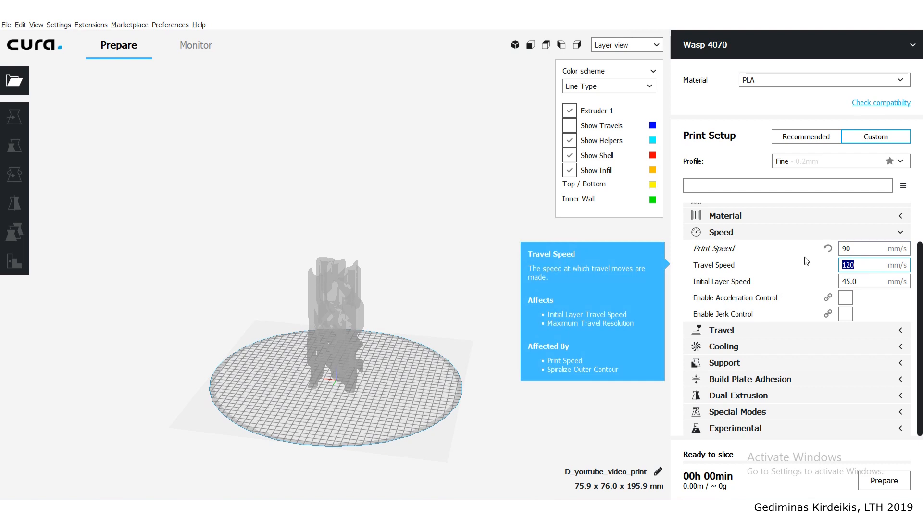
type("200")
left_click(862, 282)
left_click_drag(862, 282, 801, 287)
type("25")
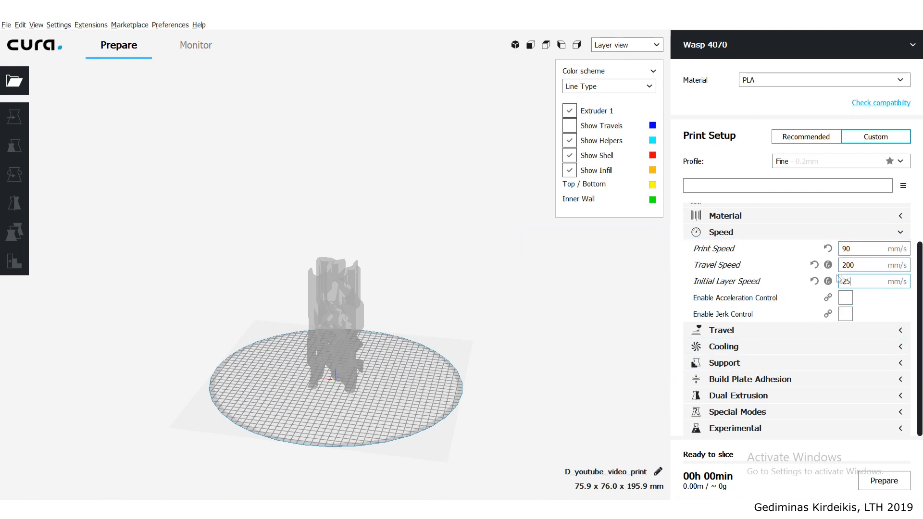
left_click(900, 234)
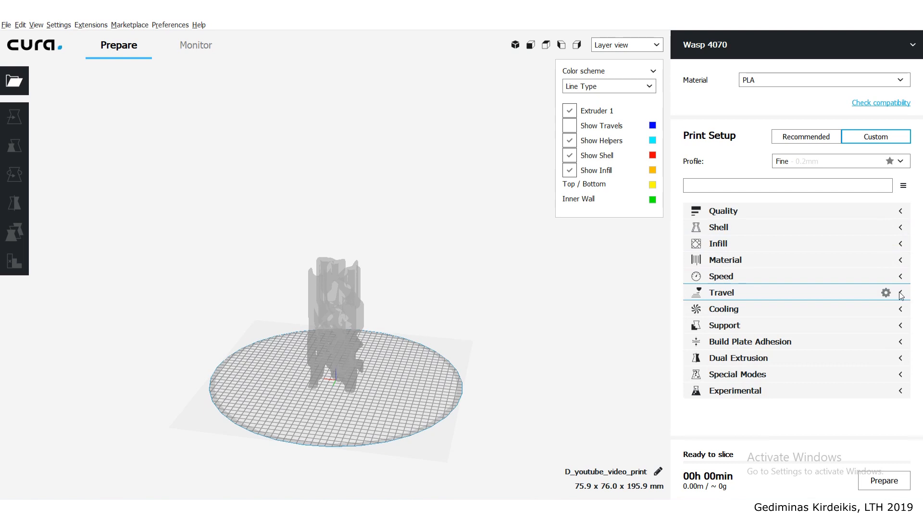
- Enable Z hop when retracted and set its height to 0.5 mm
left_click(900, 293)
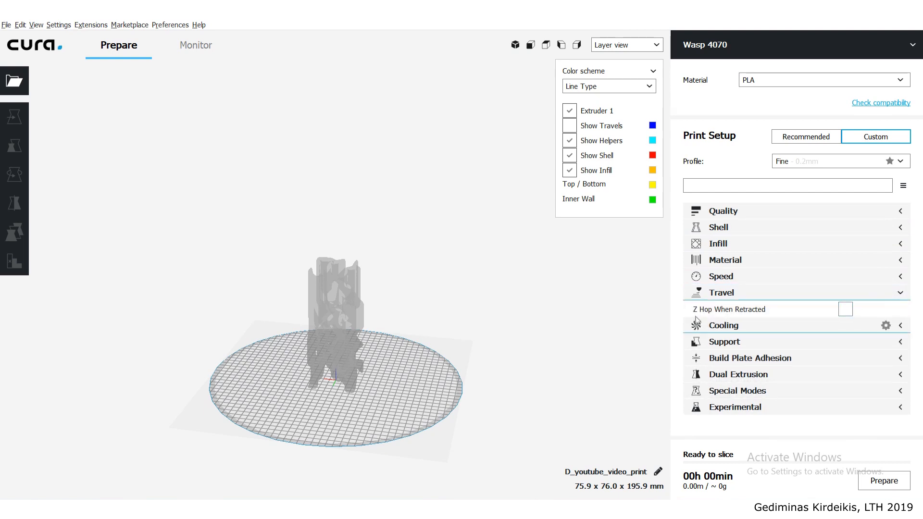
left_click(845, 309)
double_click(854, 326)
type("0.5")
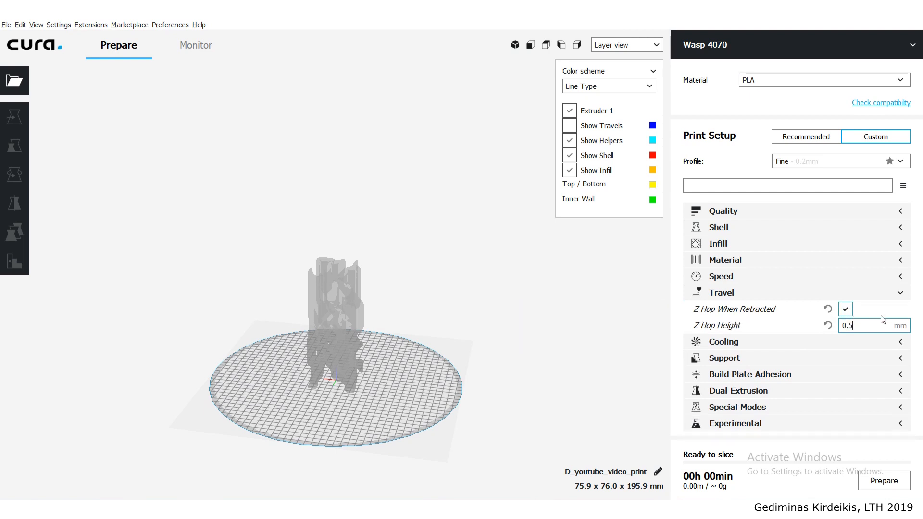
left_click(901, 294)
- Enable support generation with a 65° overhang angle, and review the cooling and build plate adhesion settings
left_click(903, 309)
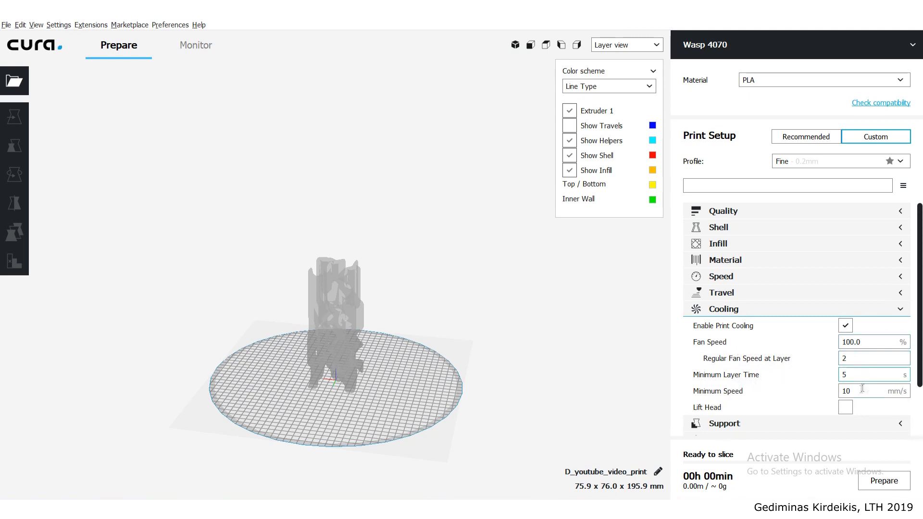
left_click(900, 313)
left_click(901, 326)
left_click(850, 343)
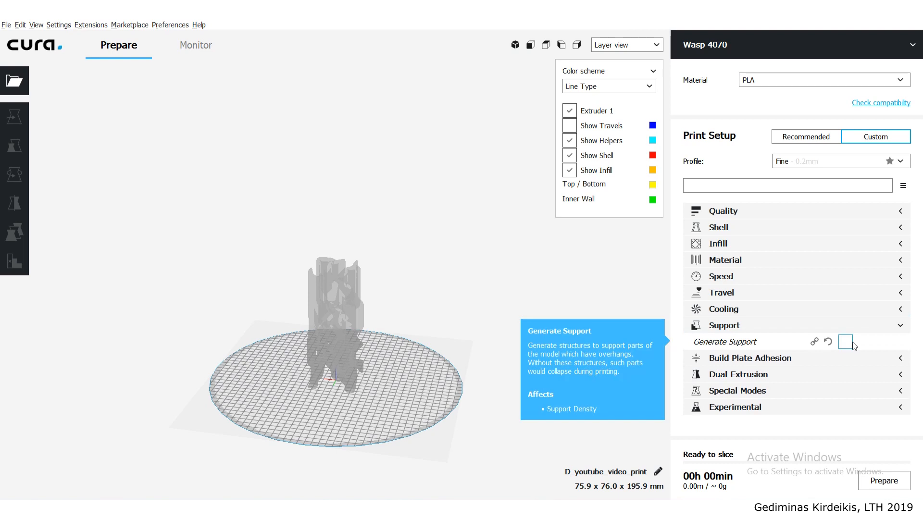
left_click_drag(845, 373, 832, 372)
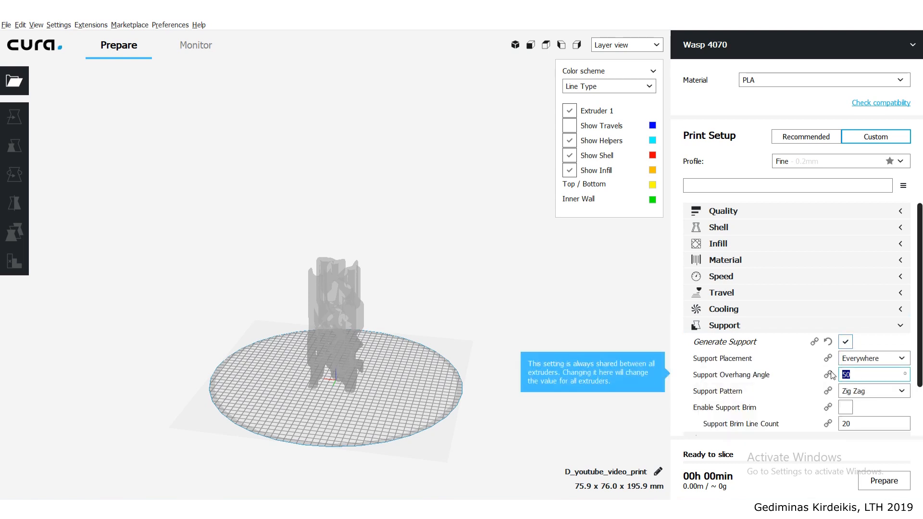
type("65")
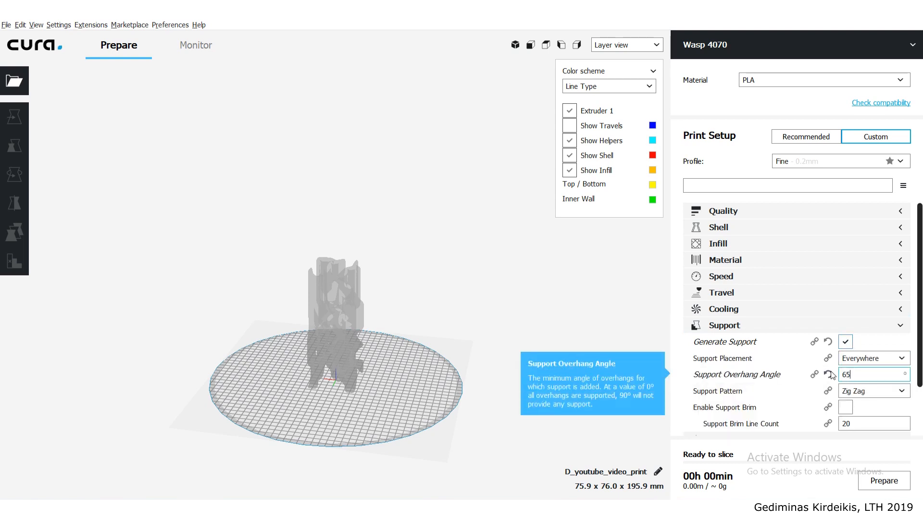
left_click(901, 328)
left_click(902, 344)
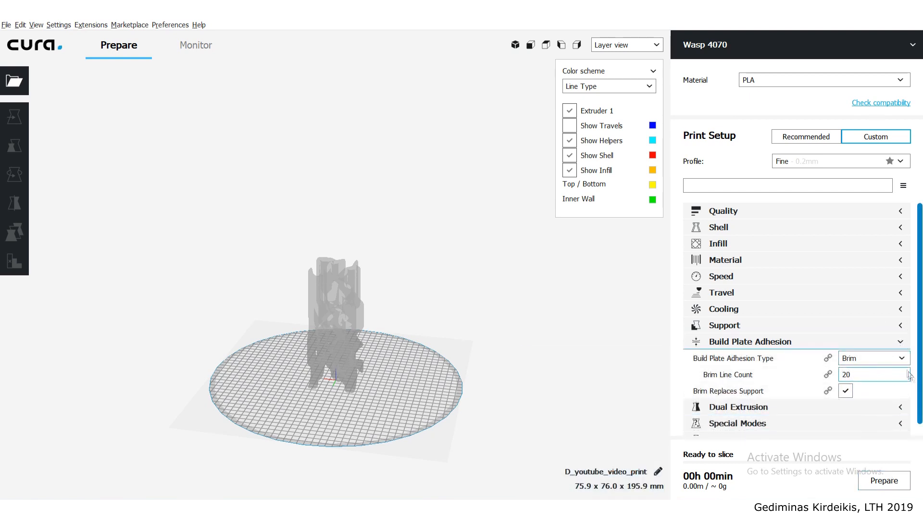
left_click(900, 342)
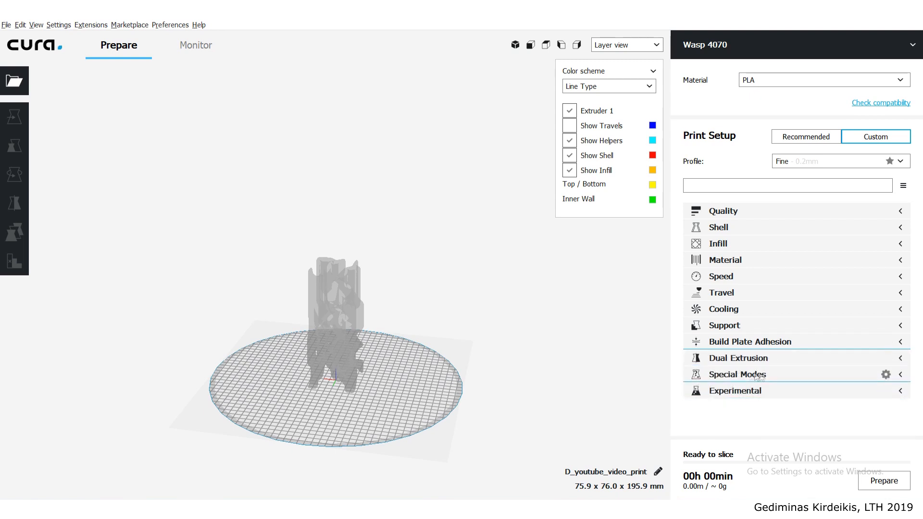
- Slice the column for the Wasp 4070, check its print time and inspect the sliced shell and supports
left_click(881, 482)
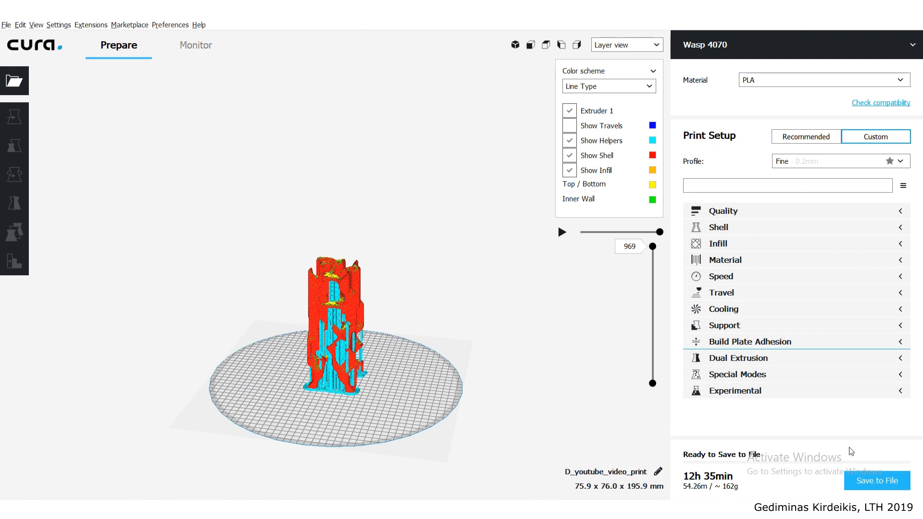
mouse_move(695, 474)
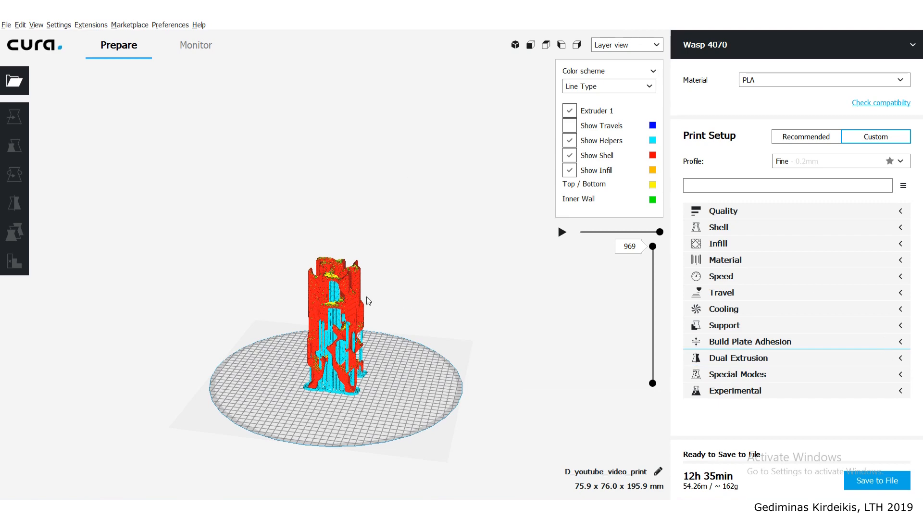
scroll(368, 299, "up", 4)
right_click_drag(353, 344, 381, 351)
scroll(397, 354, "up", 1)
right_click_drag(400, 248, 459, 216)
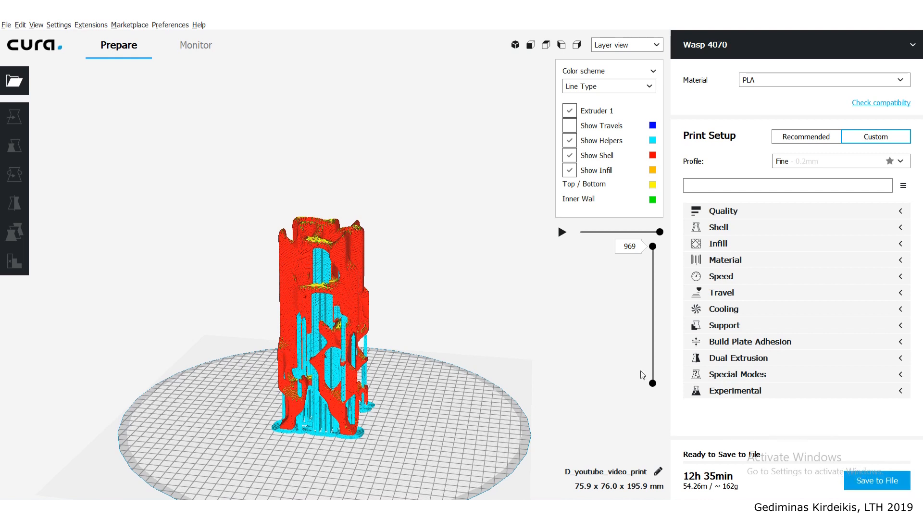
- Check the file name and G-code extension offered for exporting the sliced column, and leave without saving
left_click(868, 484)
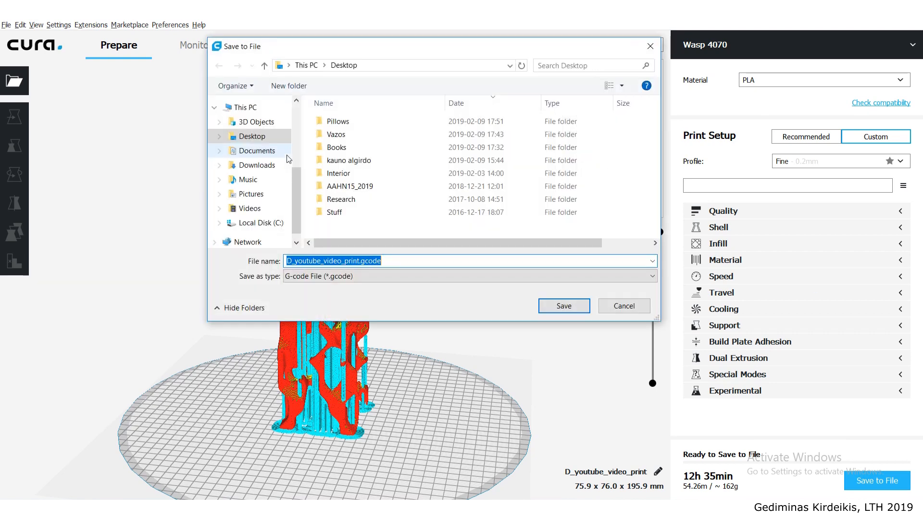
left_click_drag(362, 262, 398, 262)
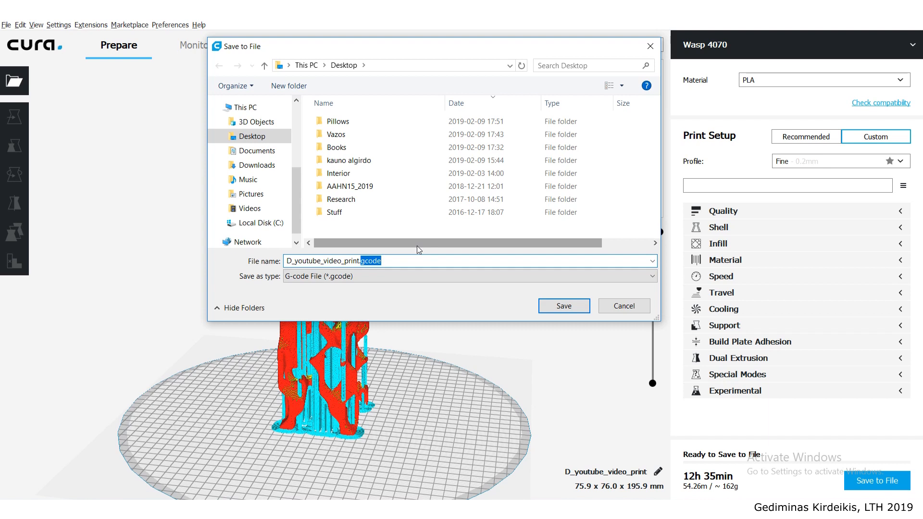
left_click(367, 260)
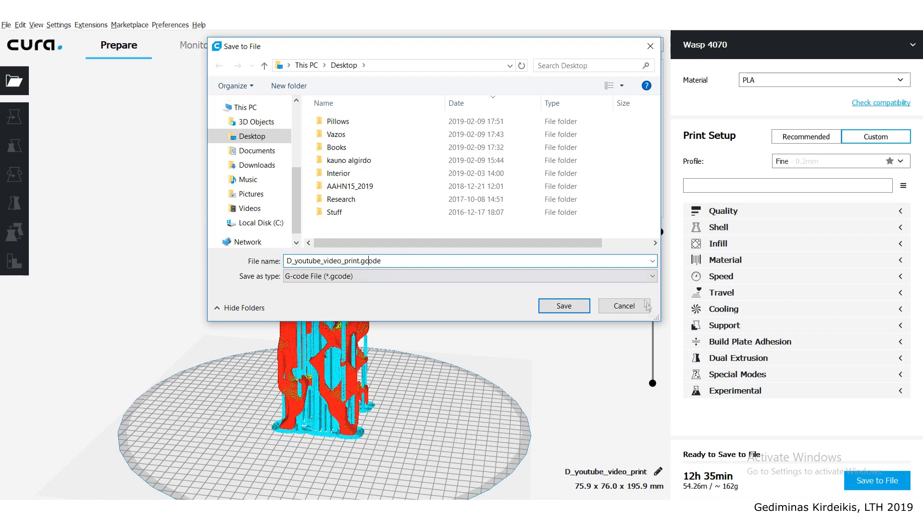
left_click(624, 306)
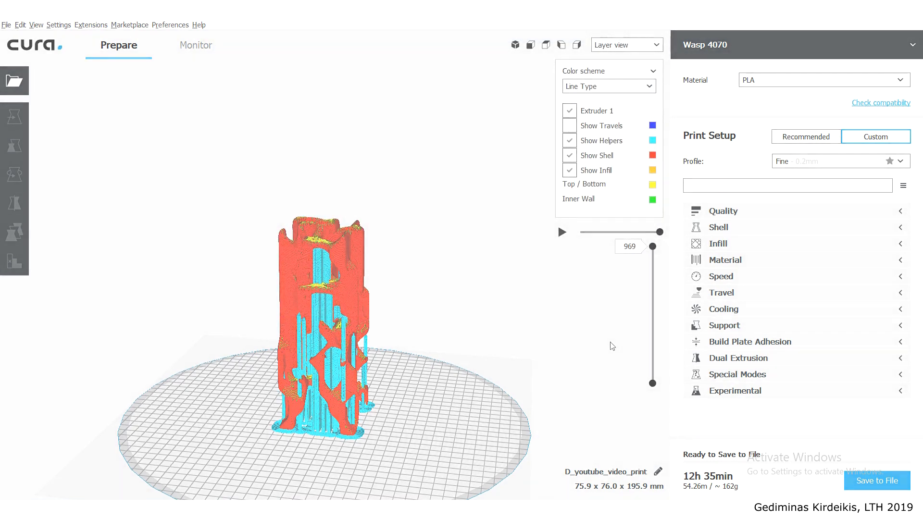